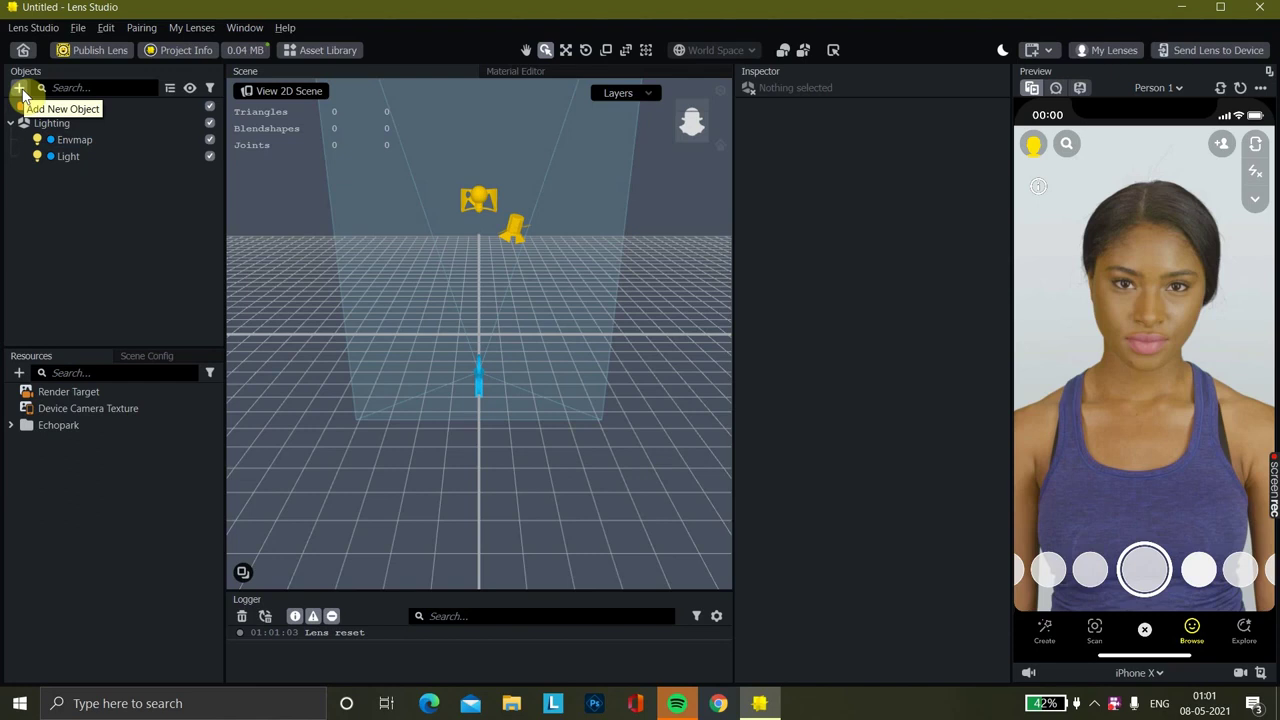
Add a screen image to the scene and import the grain JPG file from Downloads as its texture
click(19, 88)
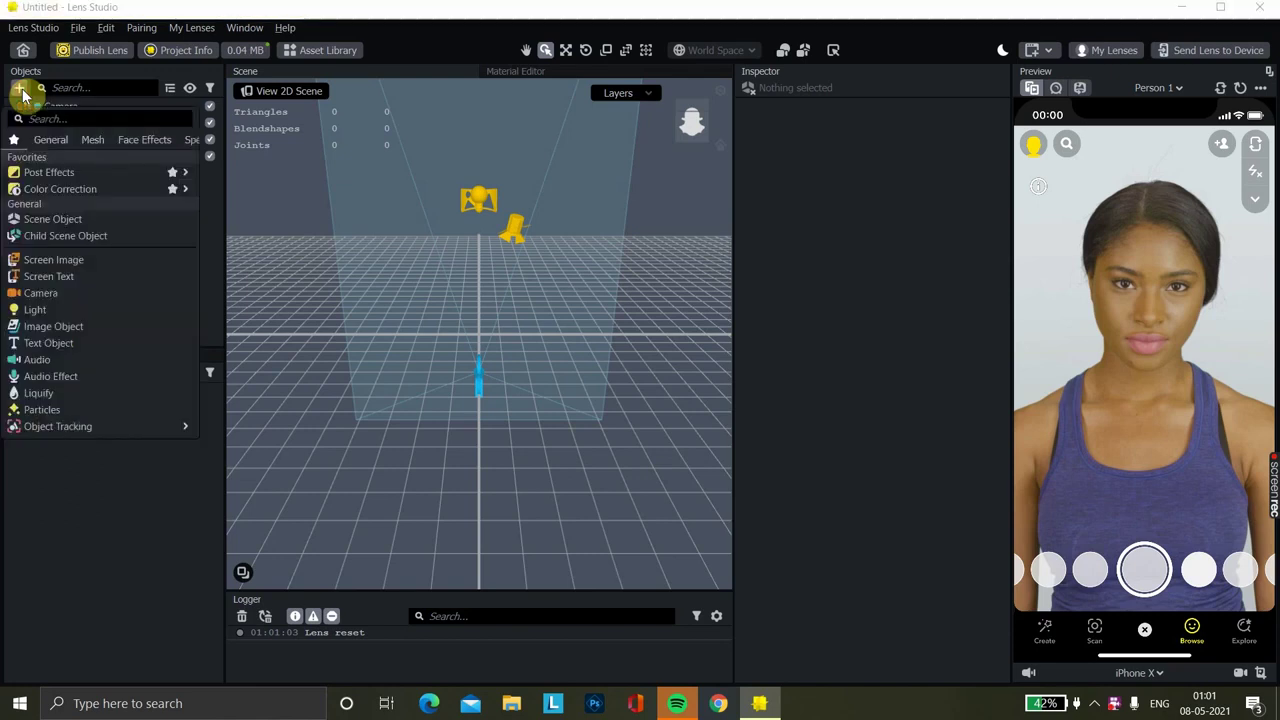
click(82, 262)
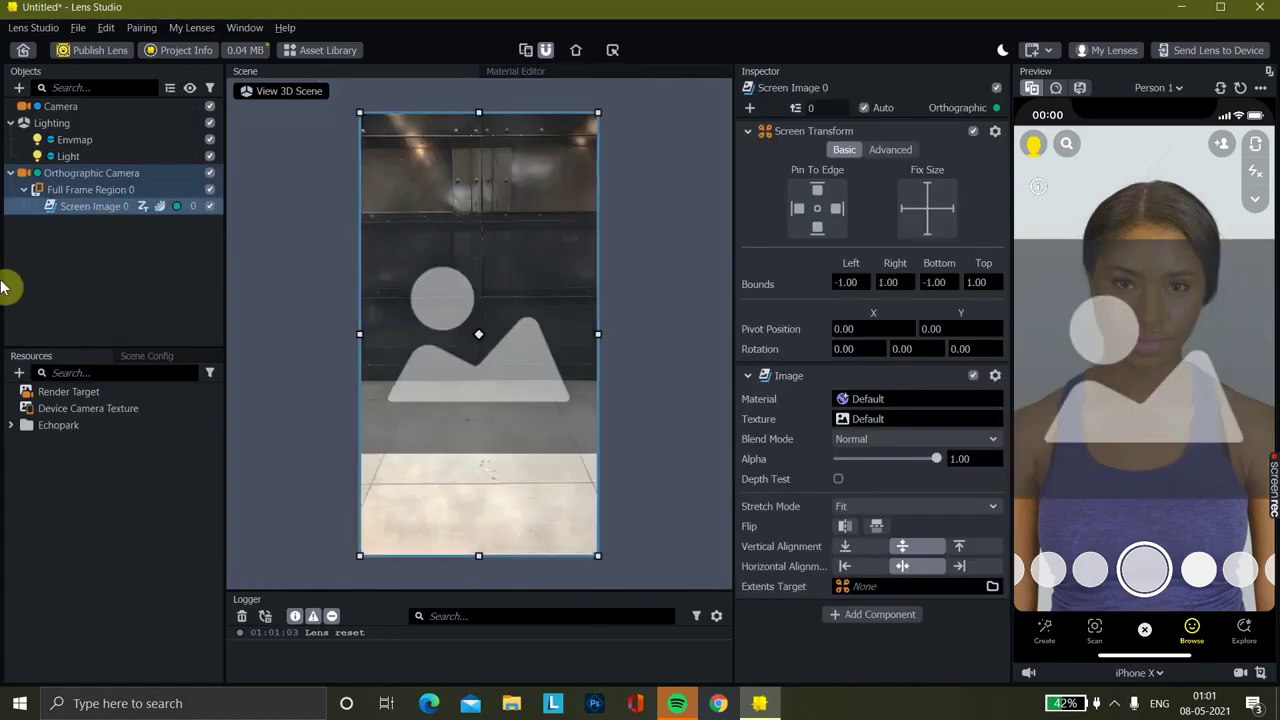
click(880, 420)
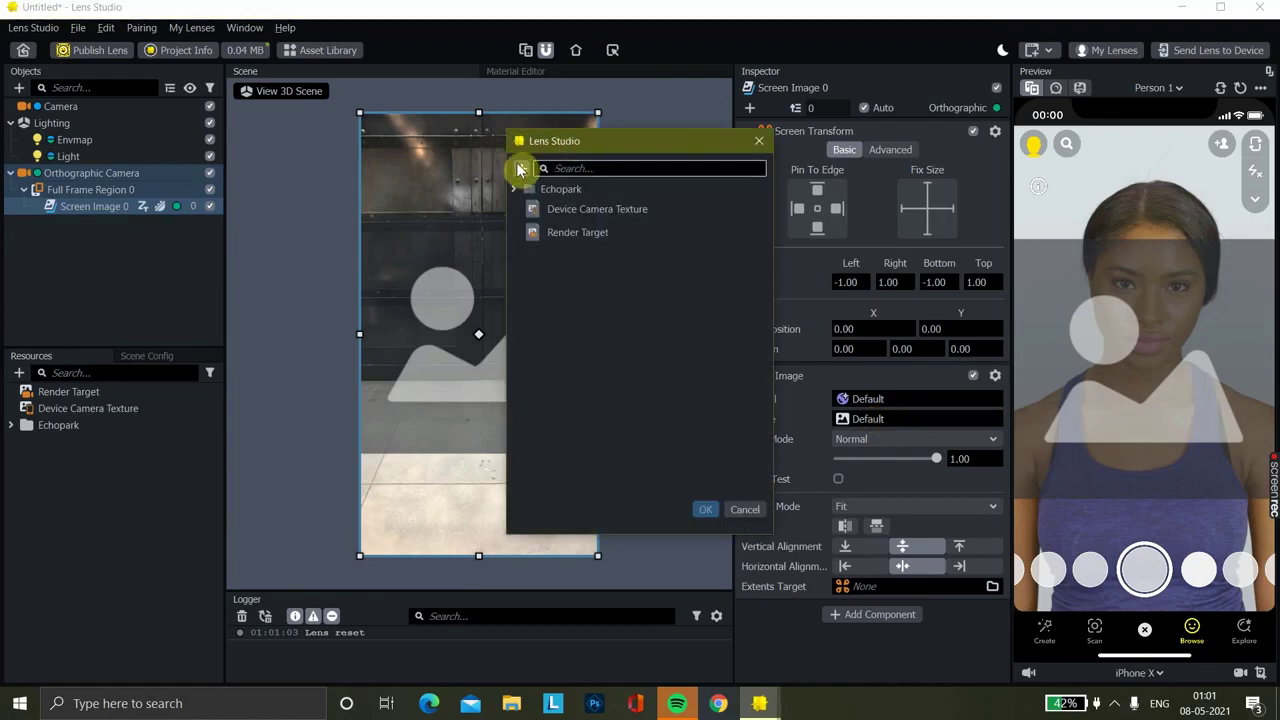
click(519, 169)
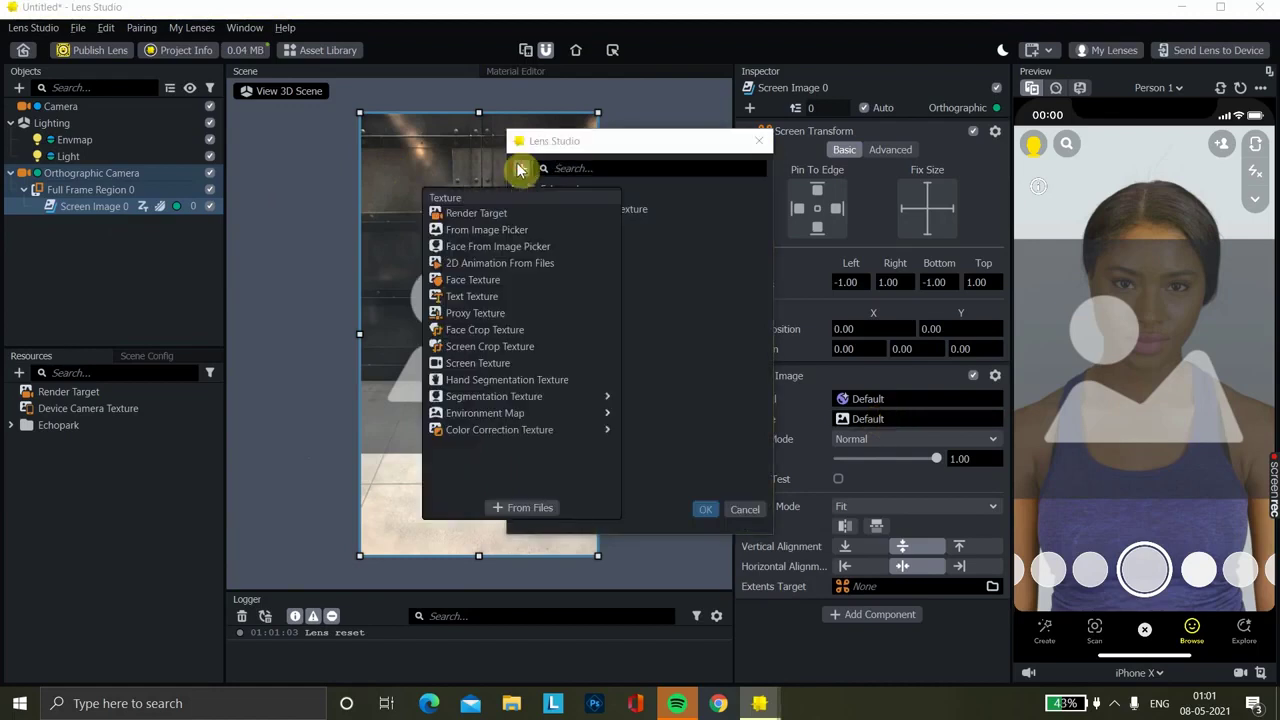
click(517, 509)
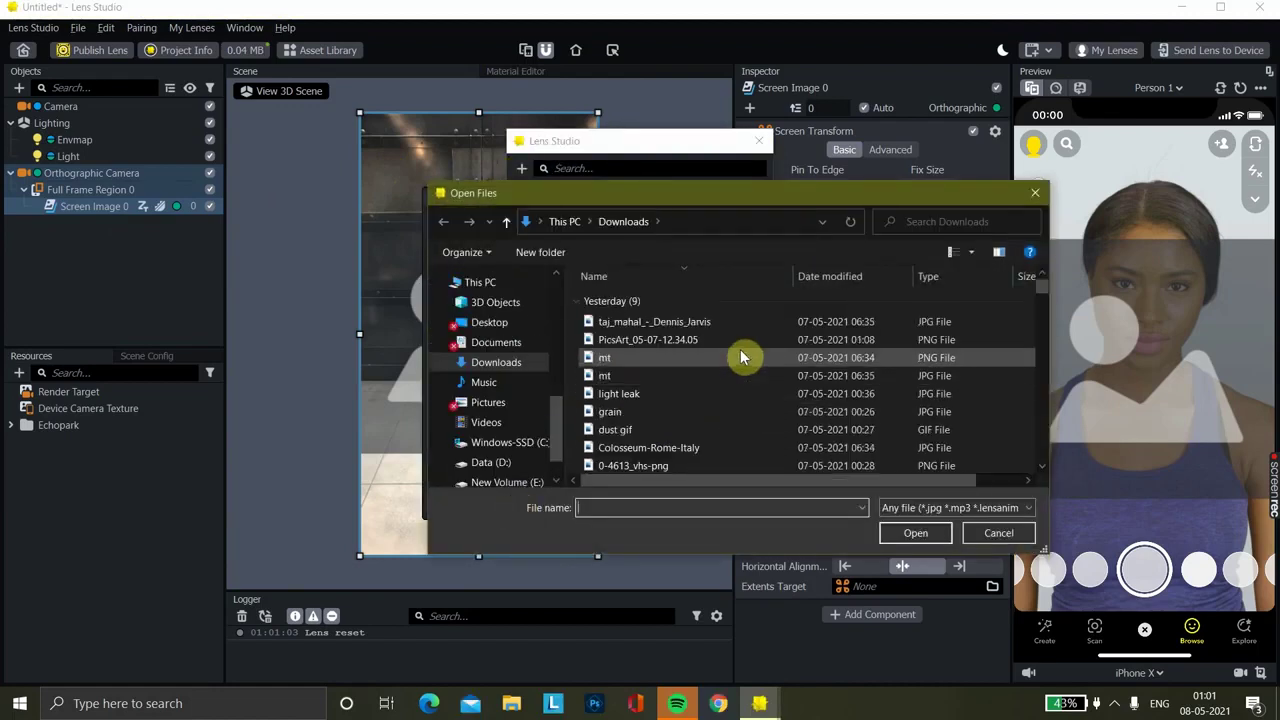
click(808, 418)
click(920, 533)
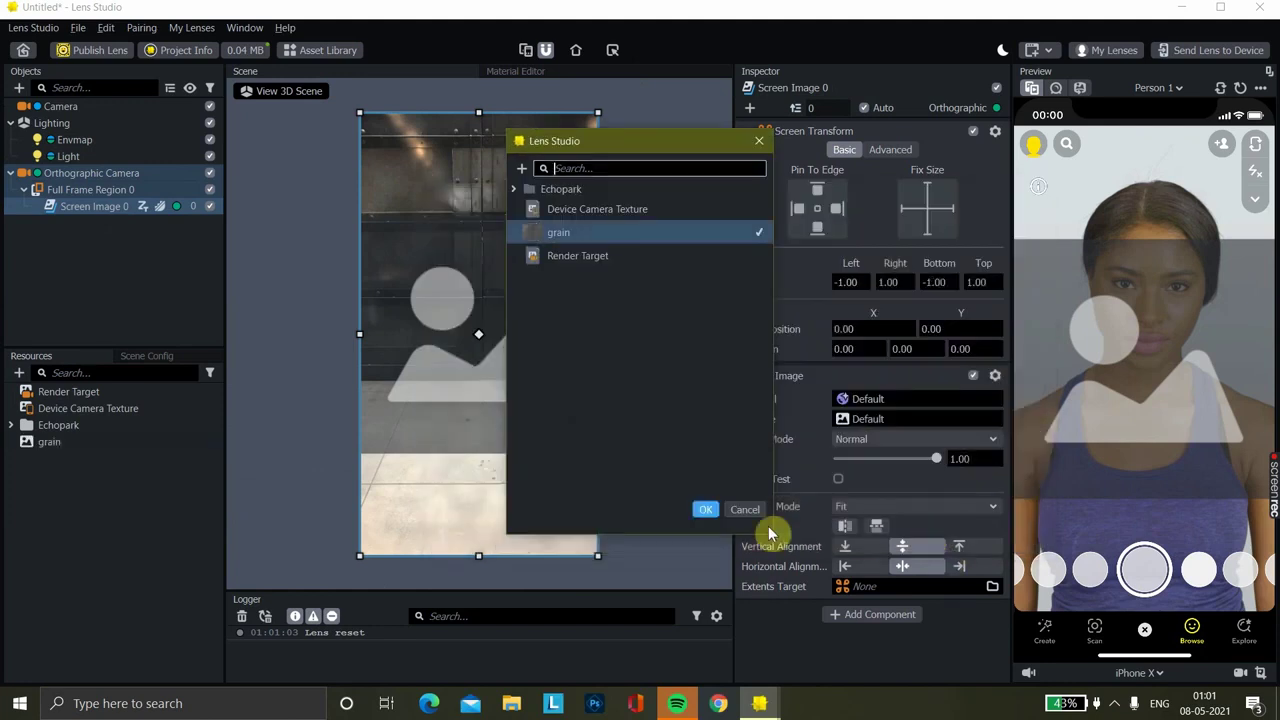
click(705, 511)
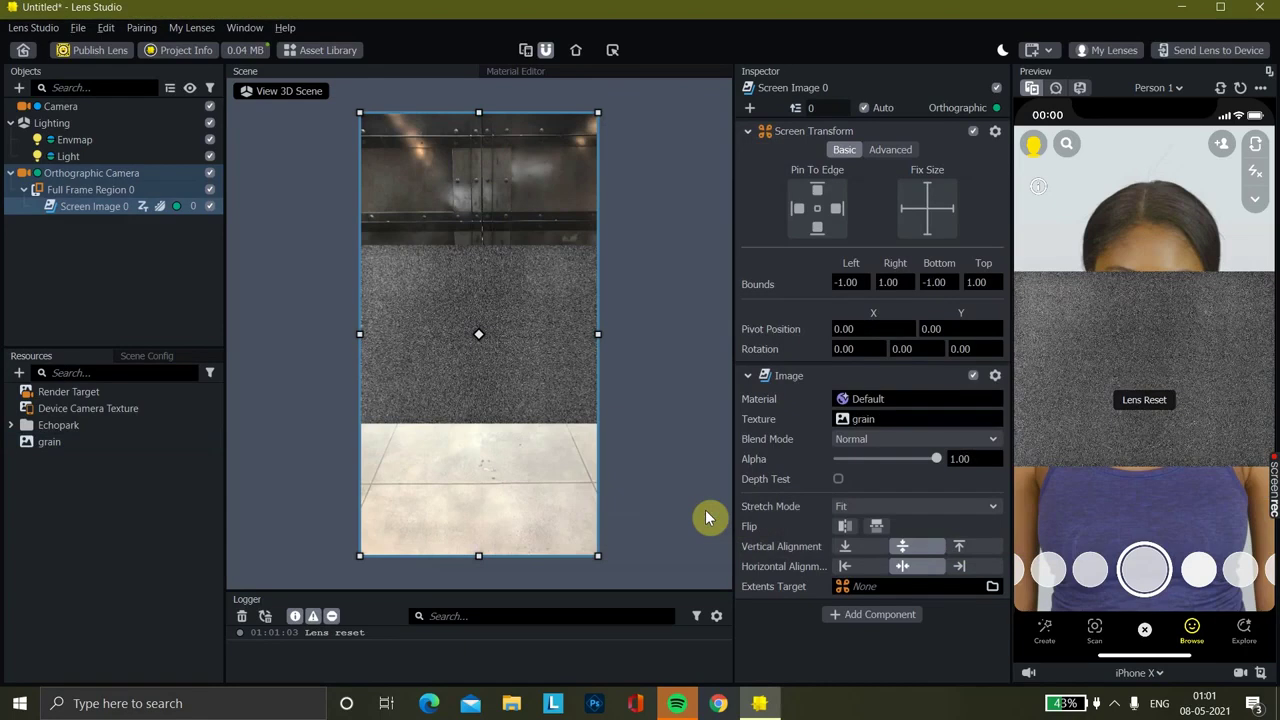
Set the grain image's stretch mode to Stretch so that it covers the full frame
click(877, 507)
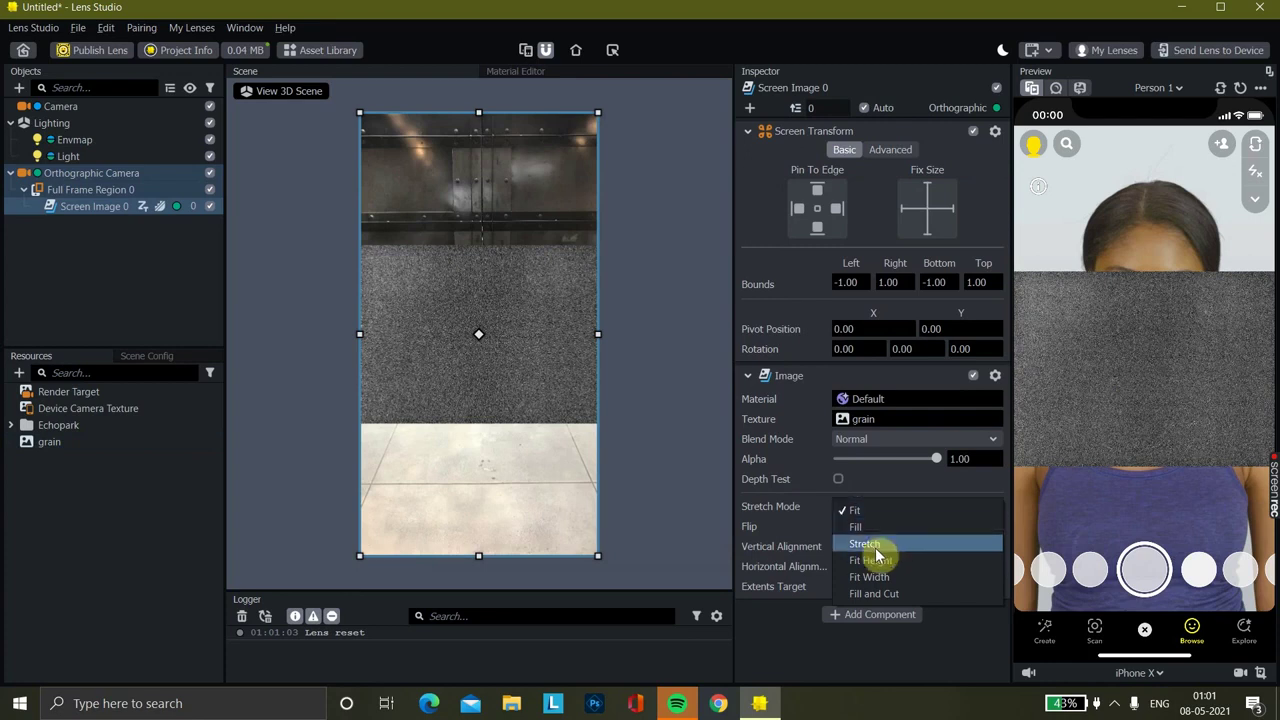
click(868, 544)
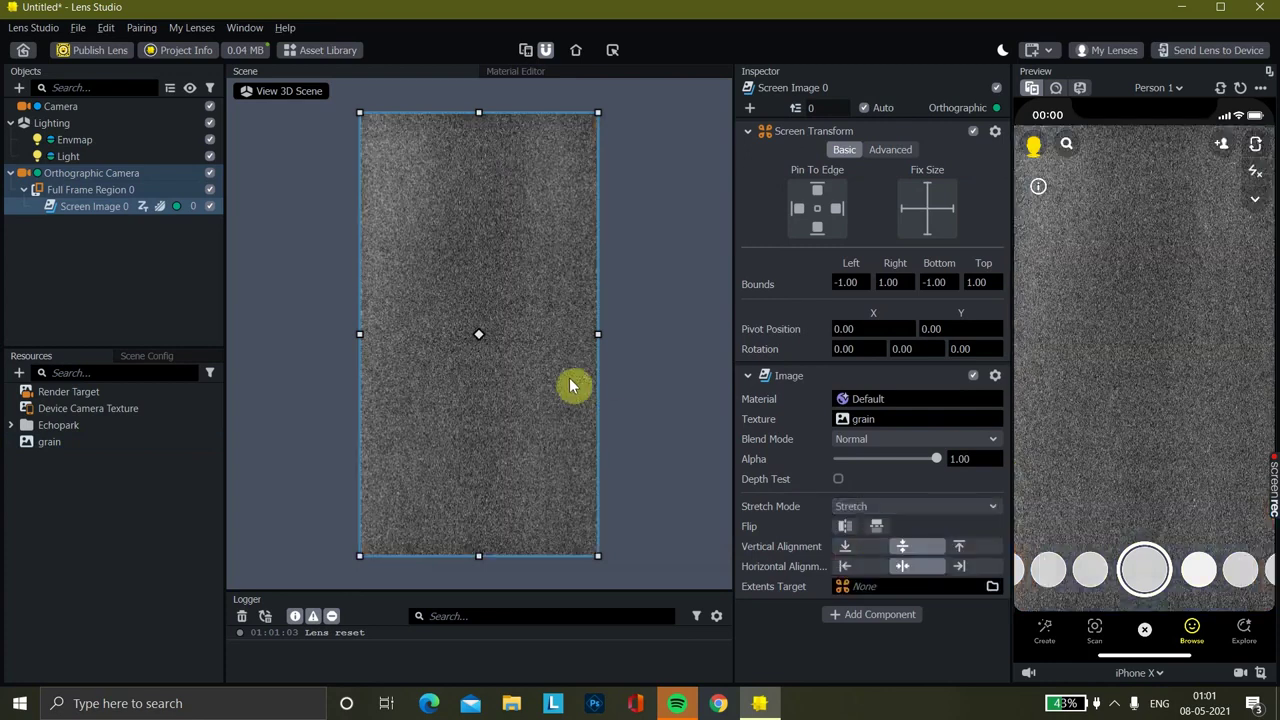
Try the Overlay, Lighten and Screen blend modes on the grain image
click(928, 440)
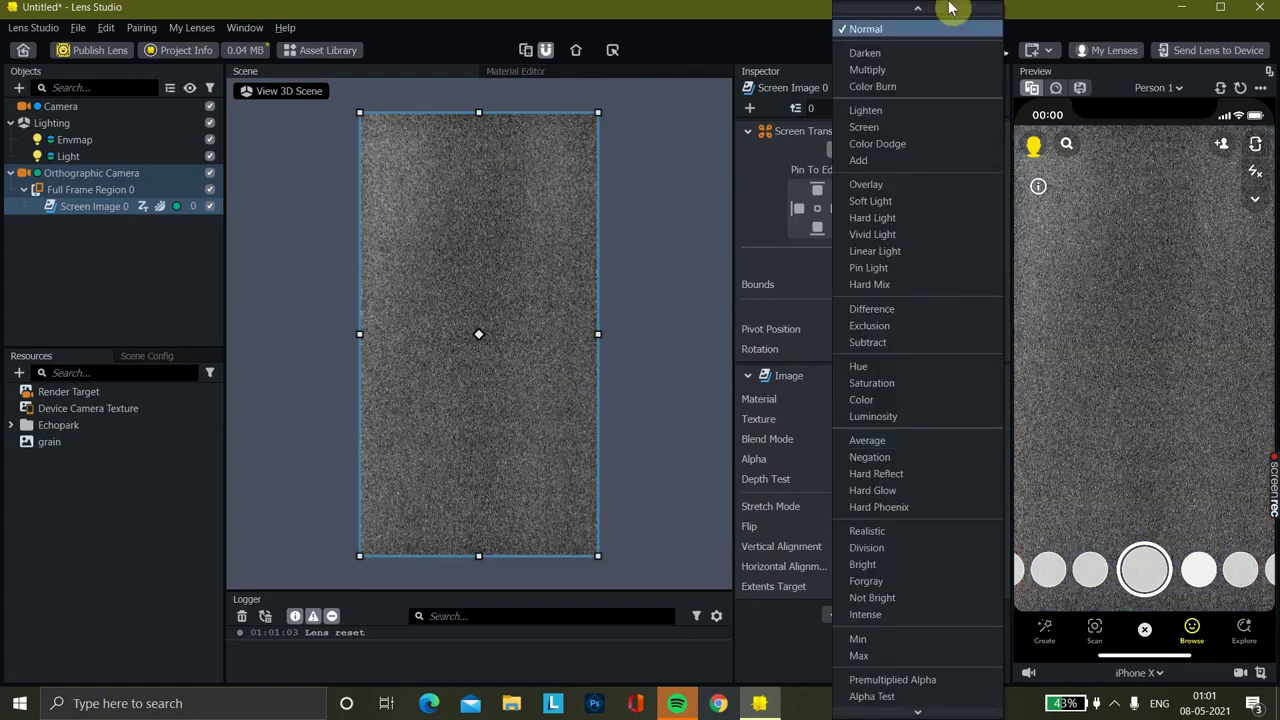
click(888, 187)
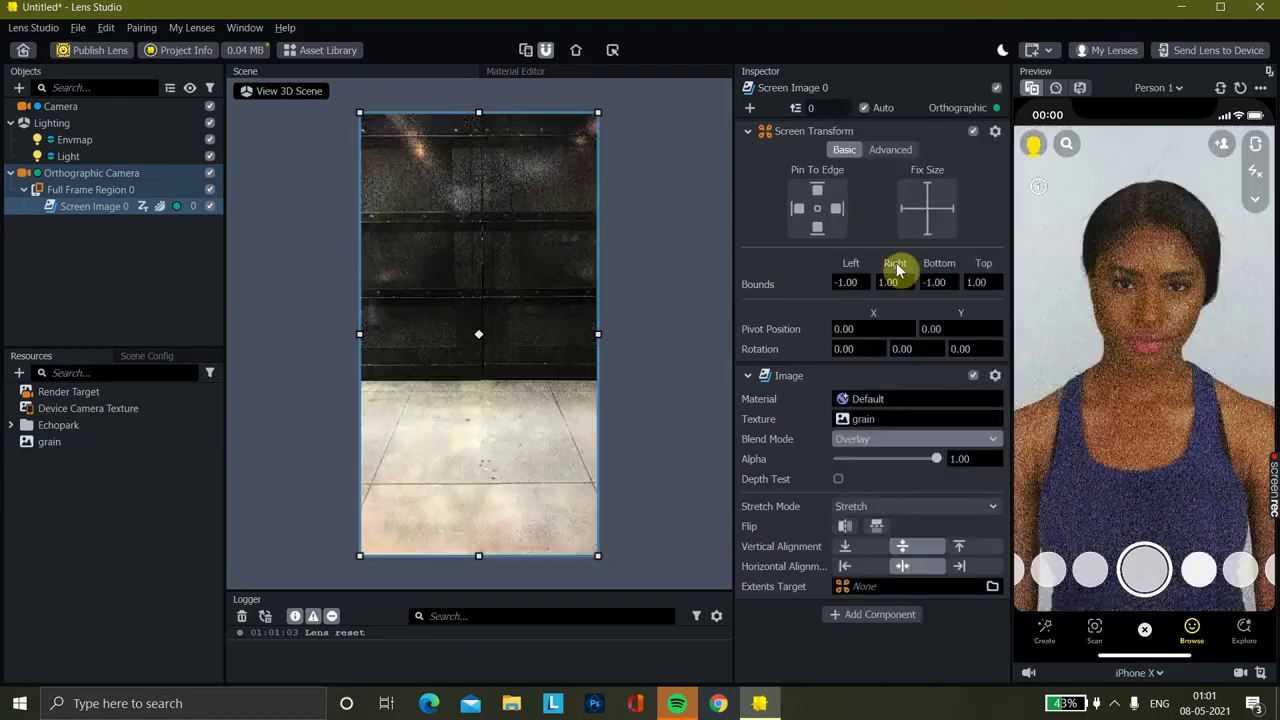
click(885, 440)
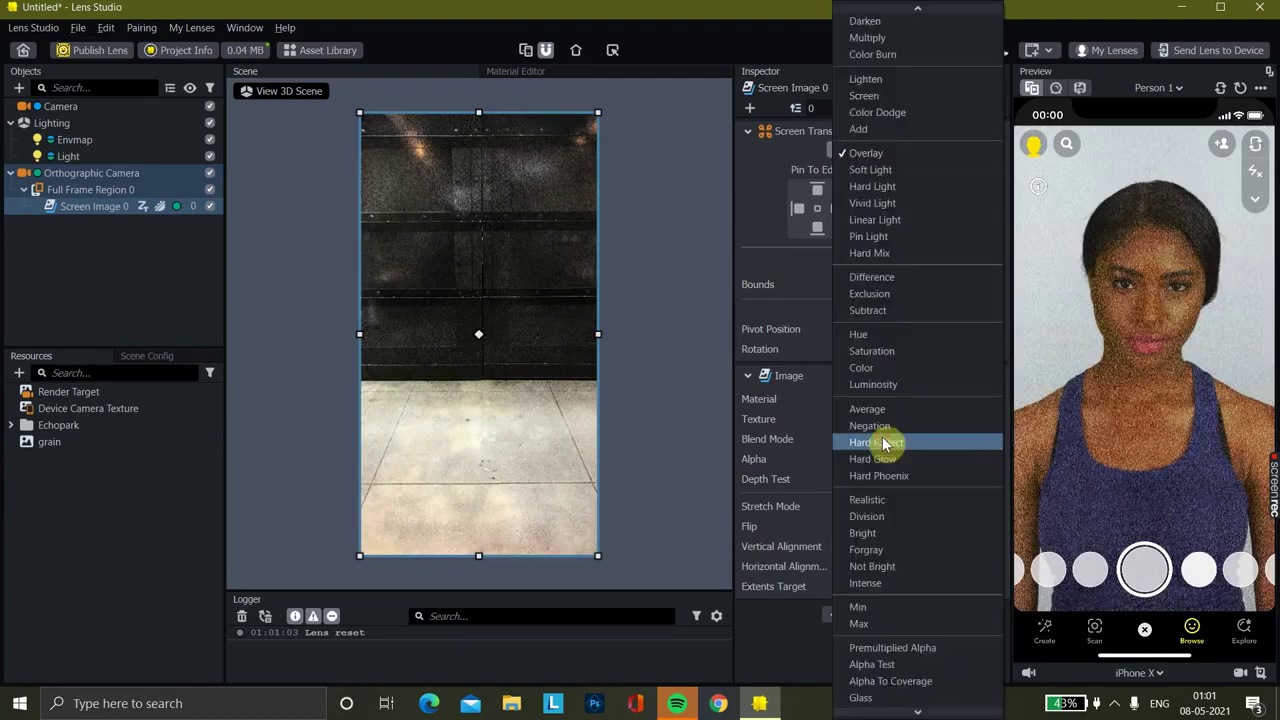
click(906, 80)
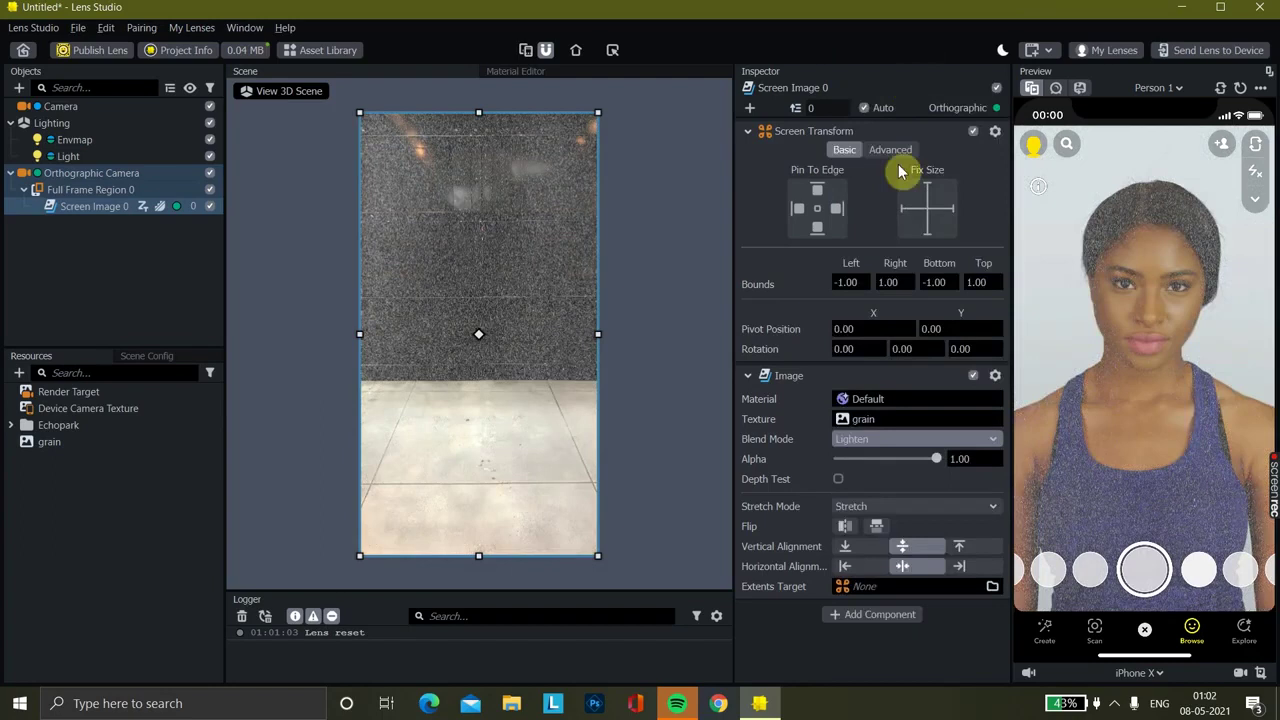
click(878, 441)
click(882, 98)
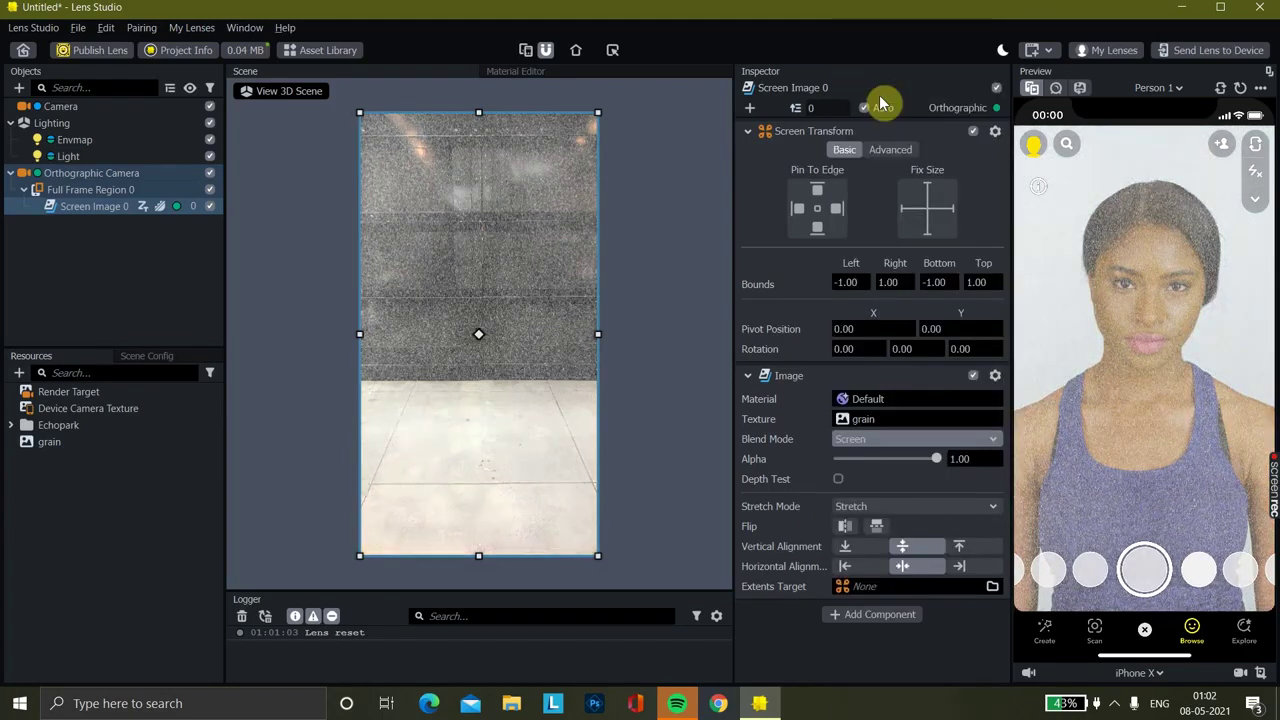
Set the grain image's blend mode to Soft Light and deselect the image
click(890, 437)
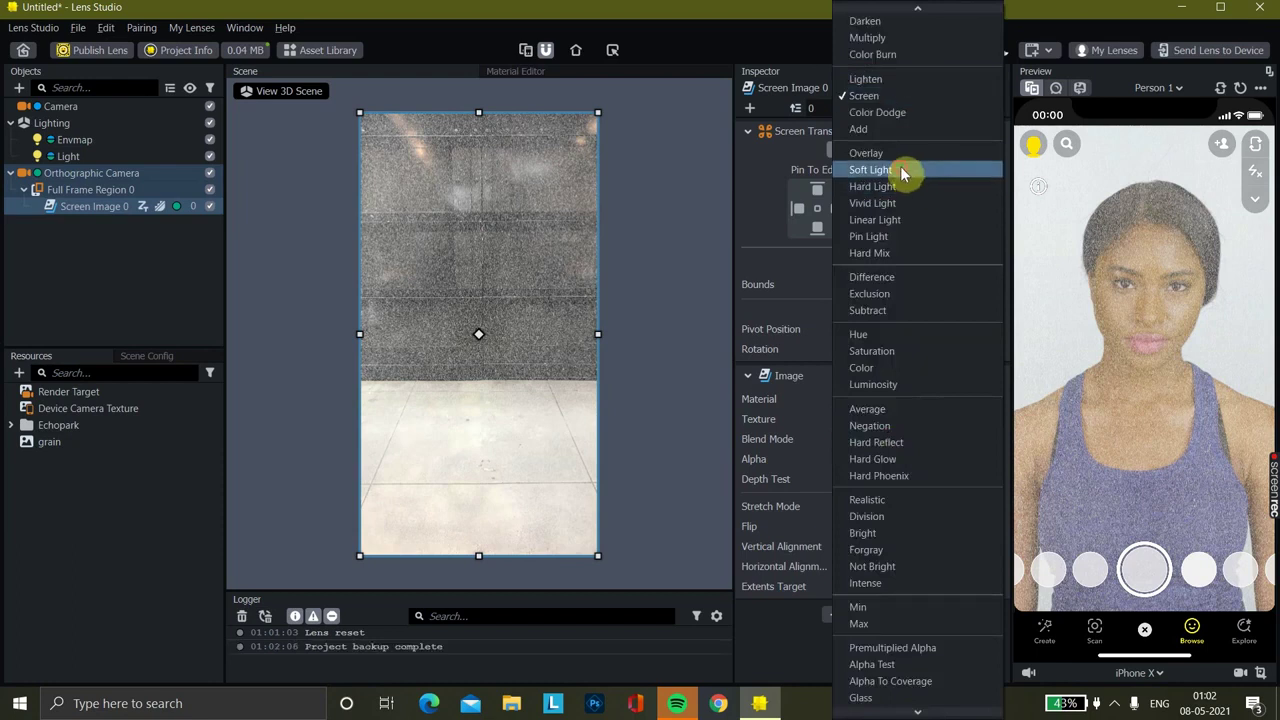
click(898, 169)
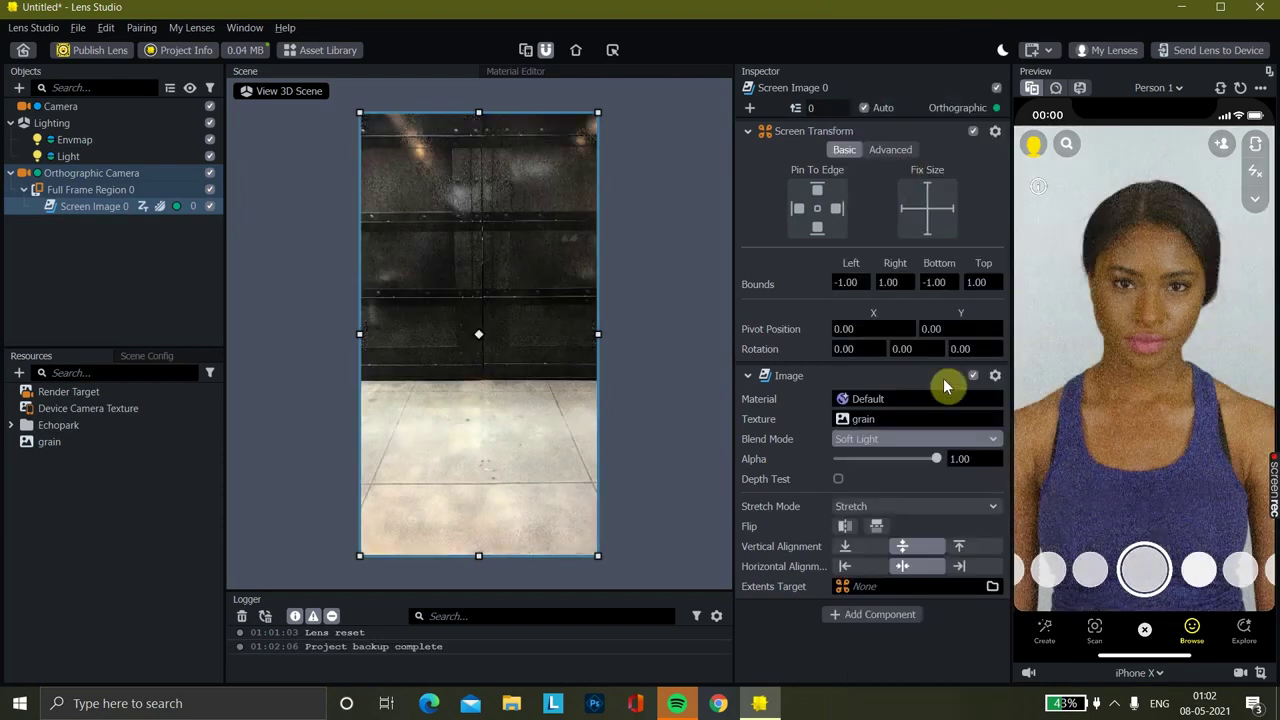
click(104, 244)
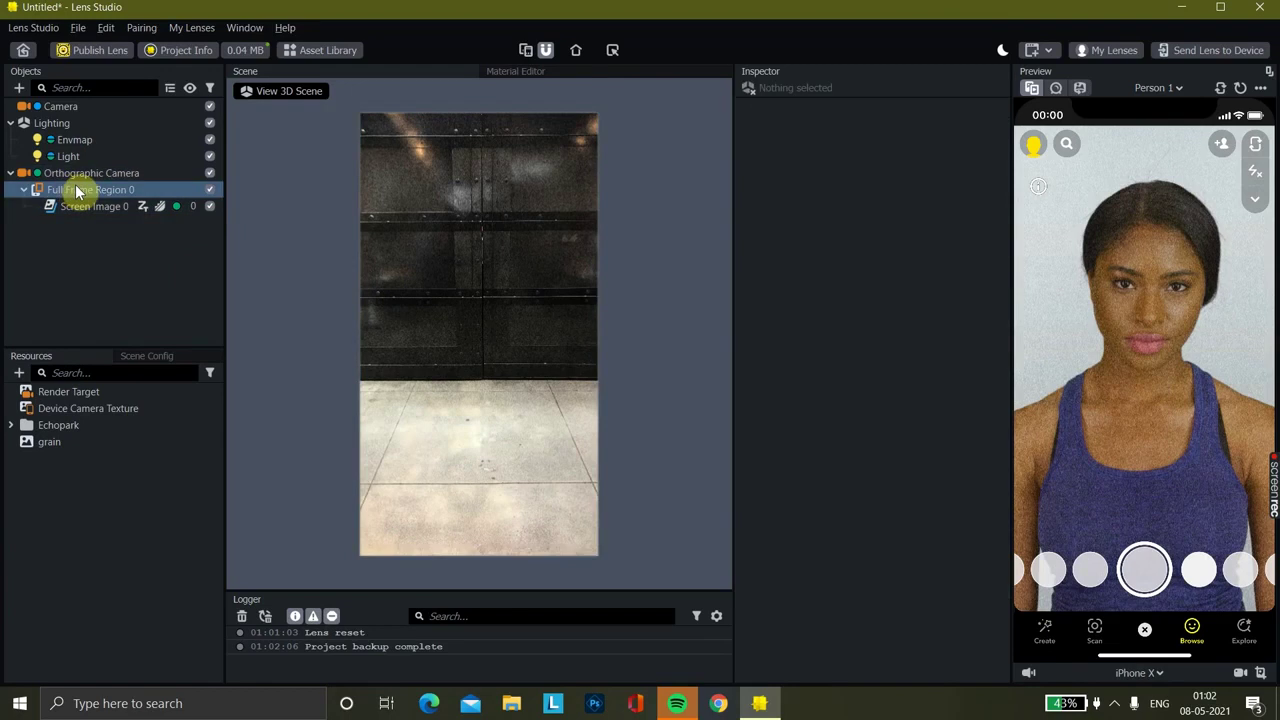
Duplicate Full Frame Region 0 together with its screen image
click(76, 190)
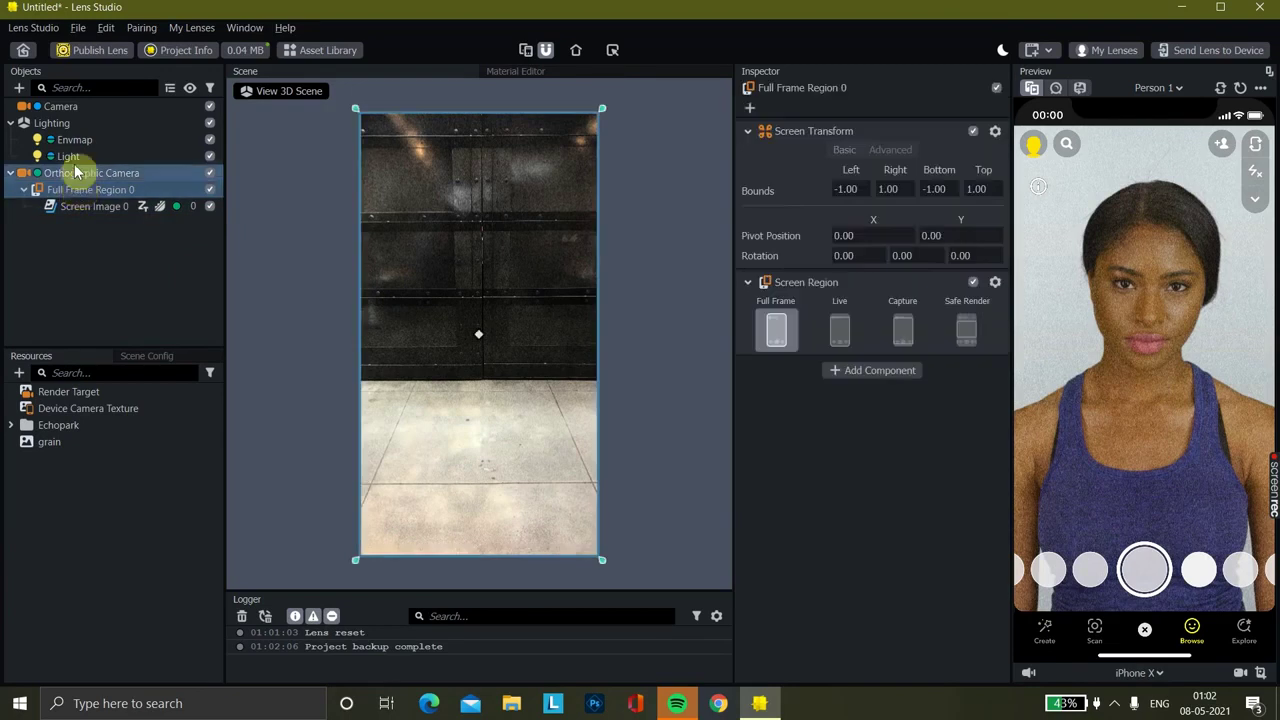
right_click(84, 190)
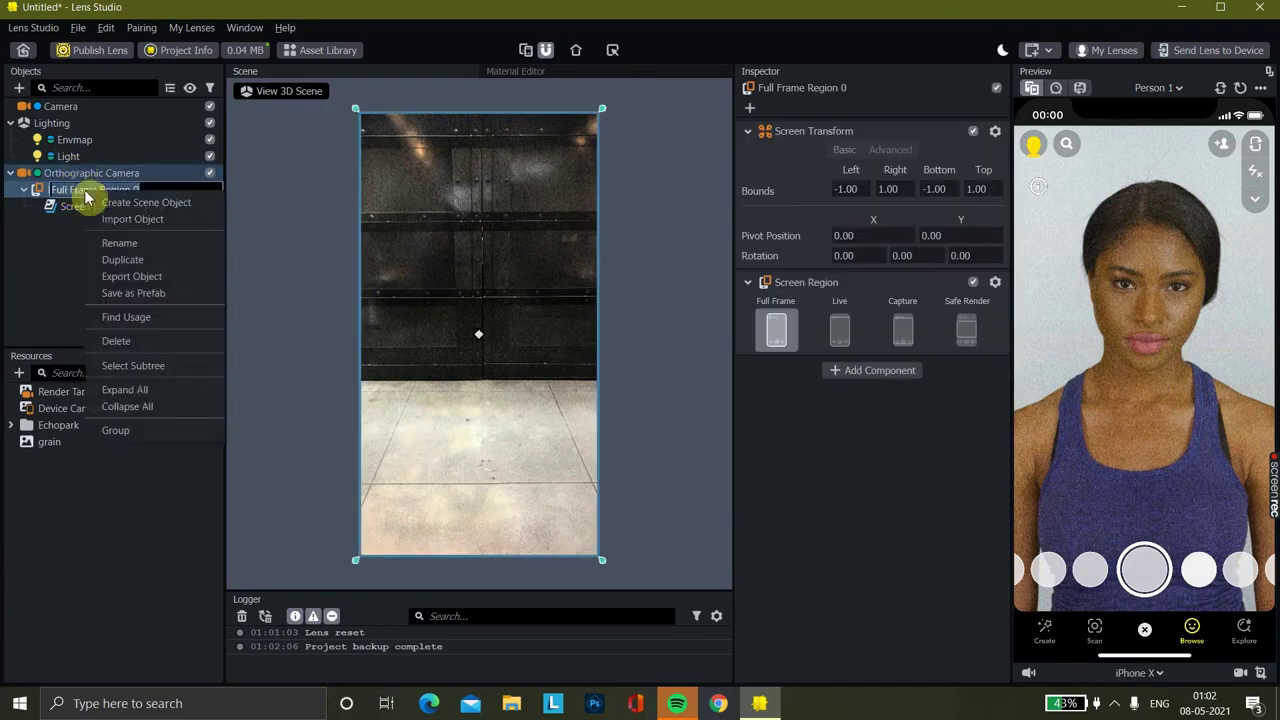
click(124, 259)
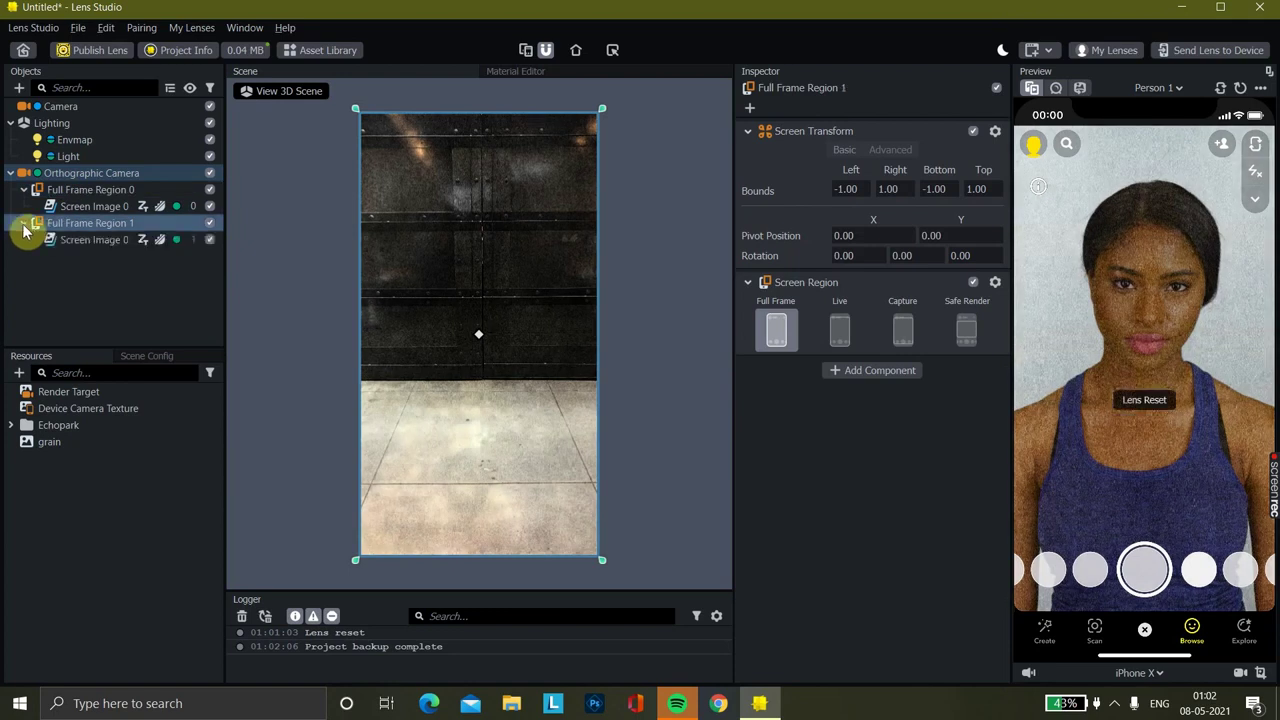
Import the dust gif file from Downloads and assign it as the texture of the duplicated region's screen image
click(85, 240)
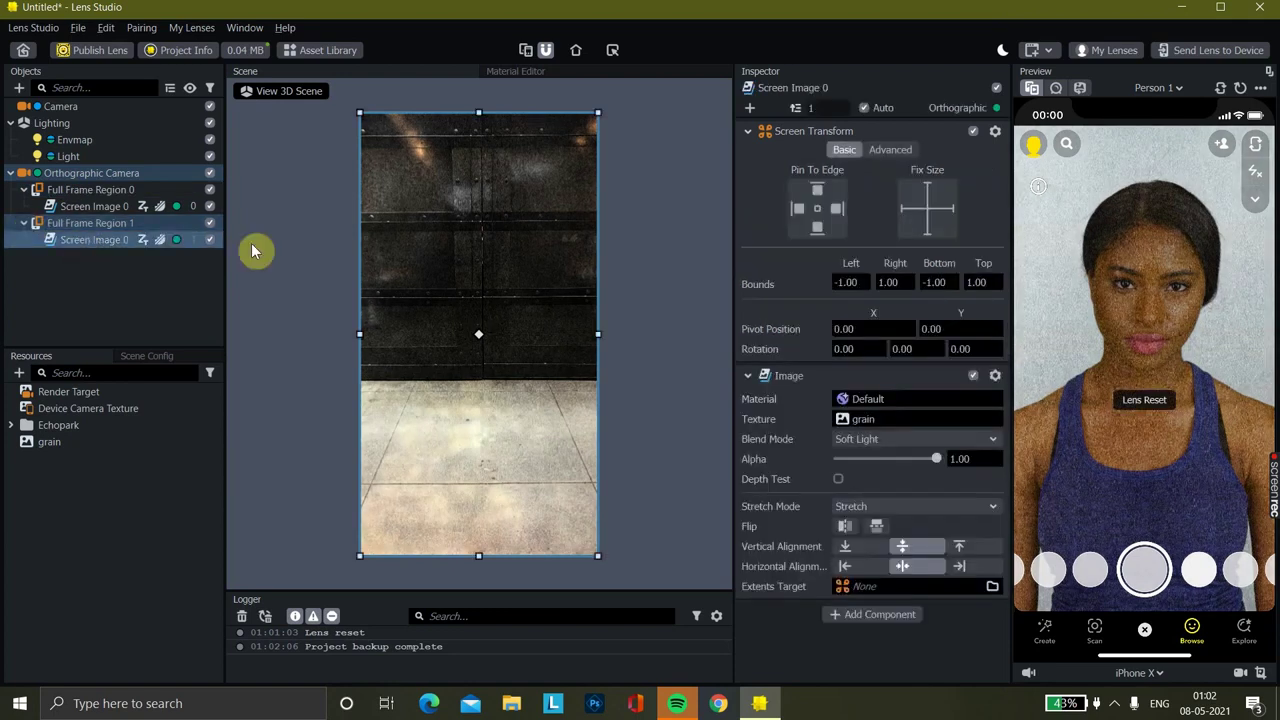
click(908, 420)
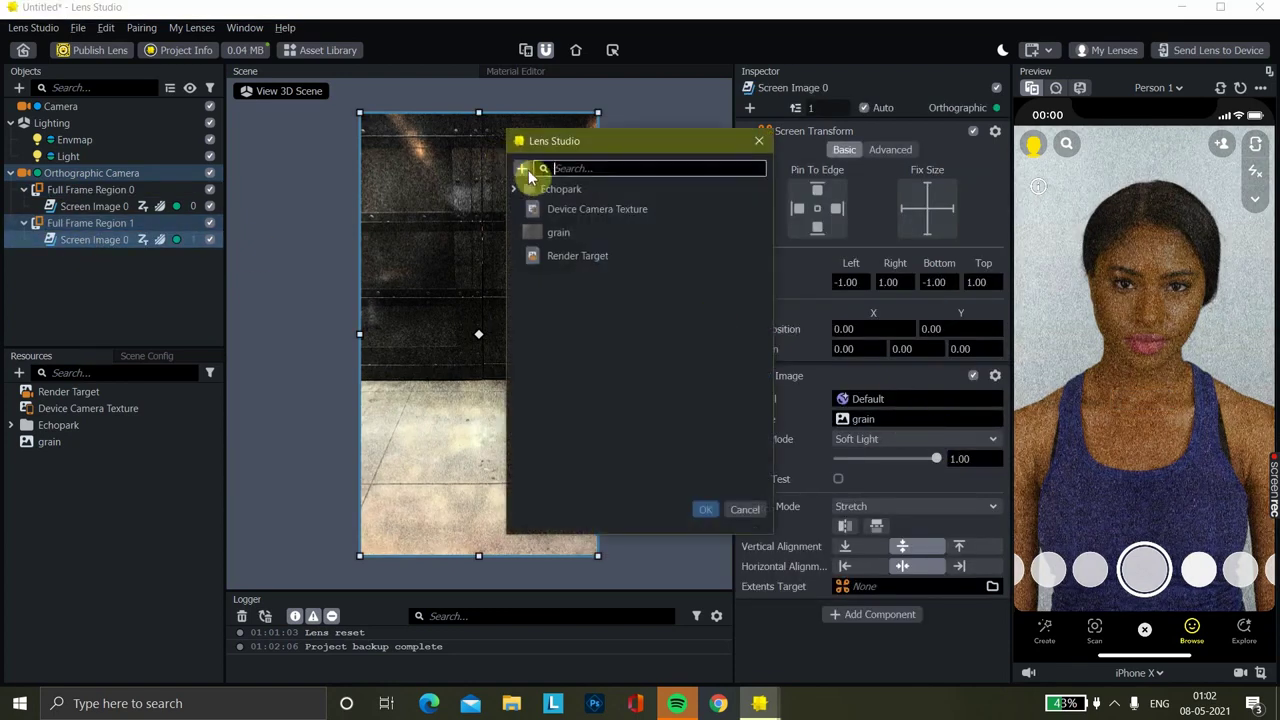
click(523, 170)
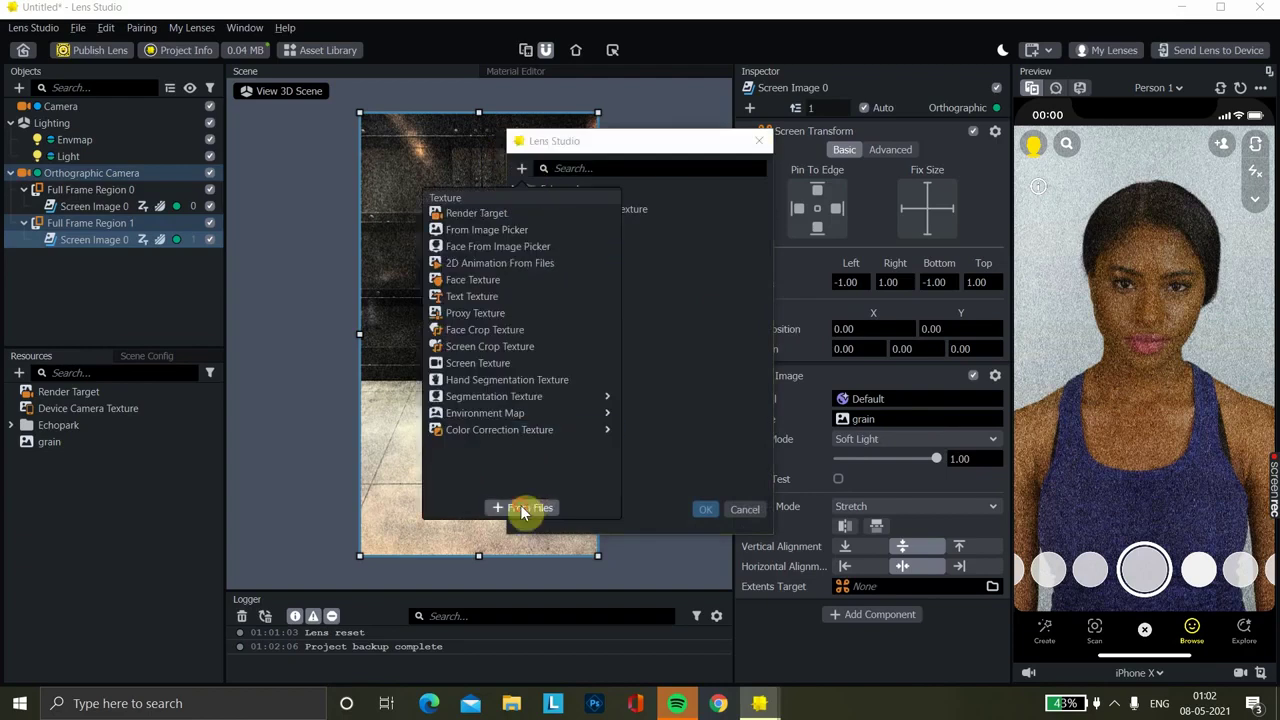
click(523, 509)
scroll(660, 420, up, 3)
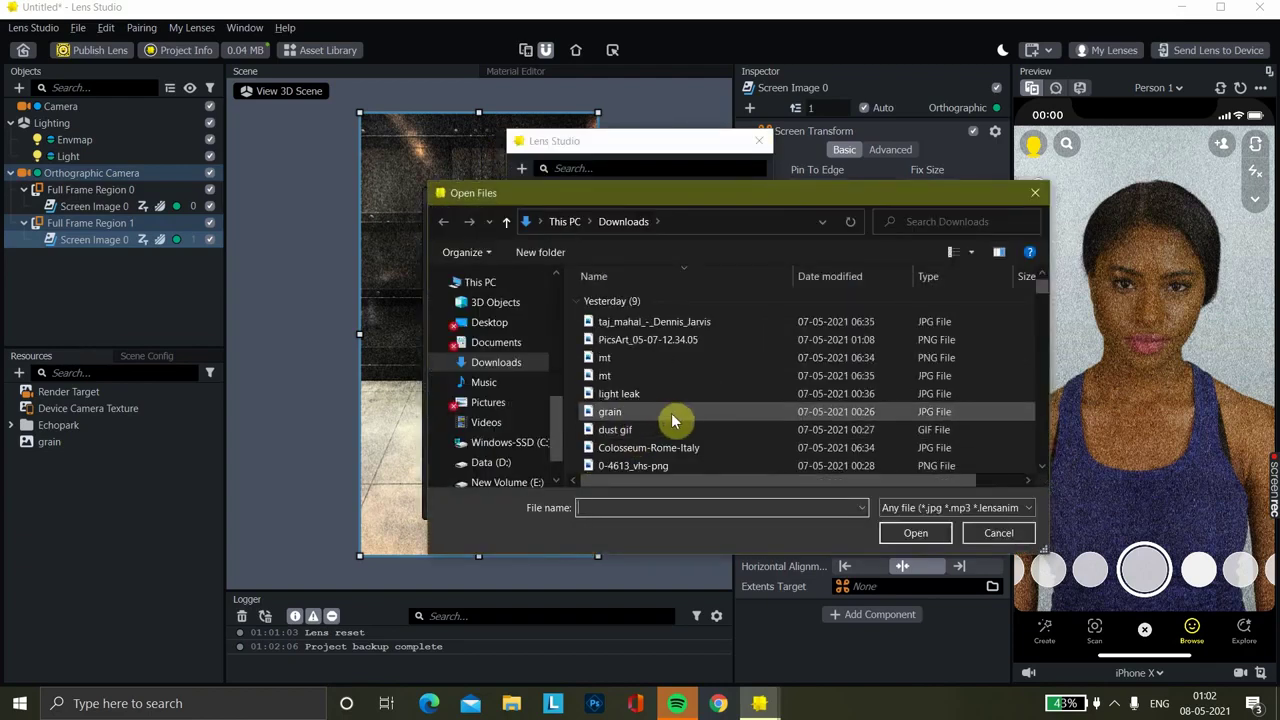
click(655, 428)
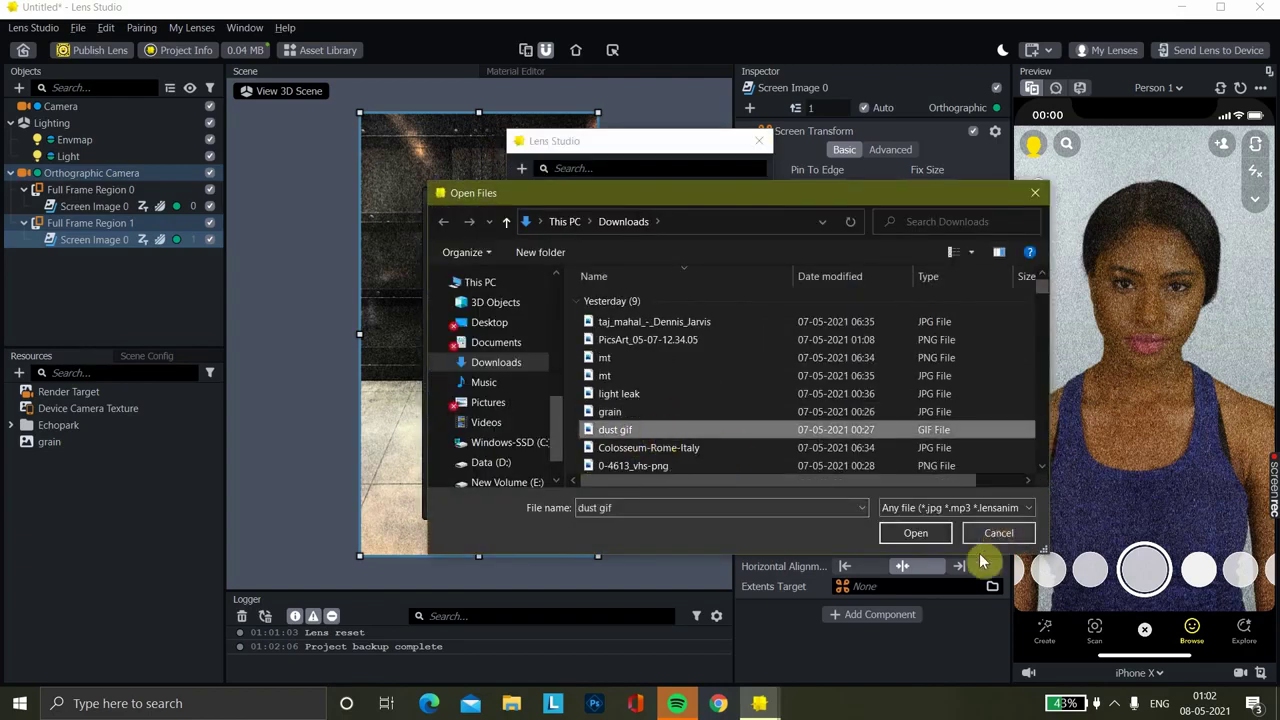
click(916, 536)
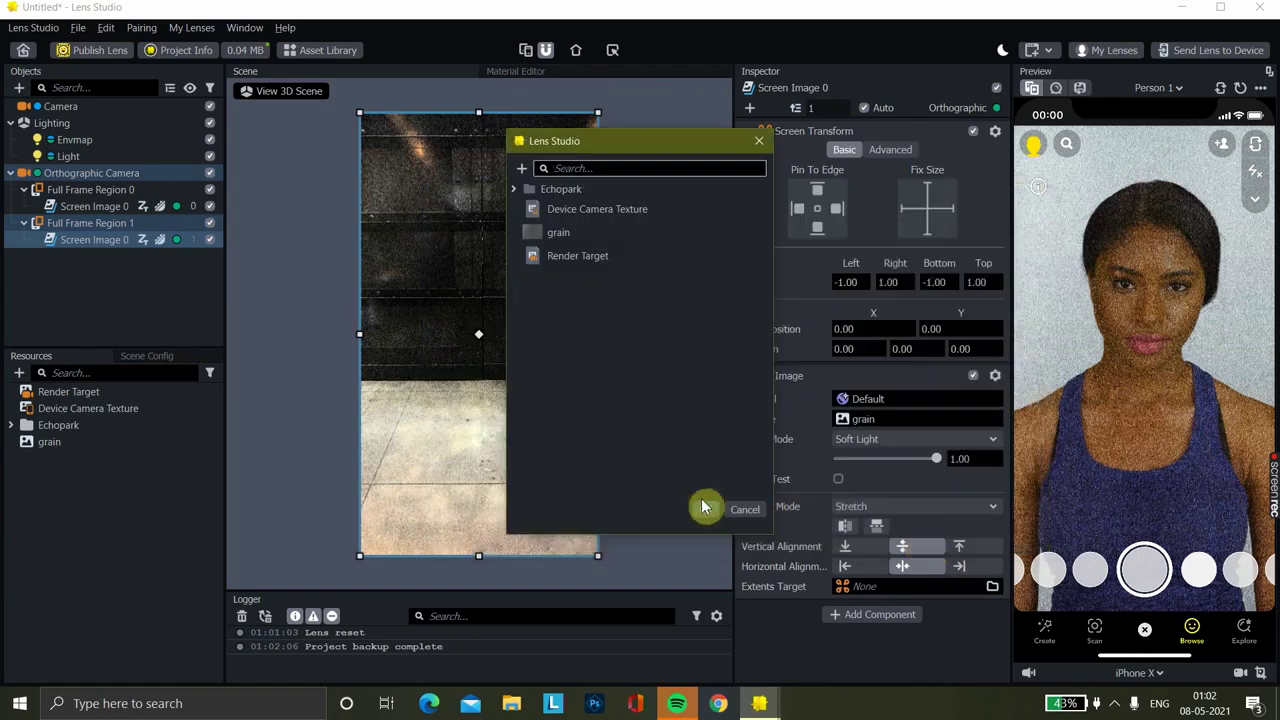
key(XF86AudioLowerVolume)
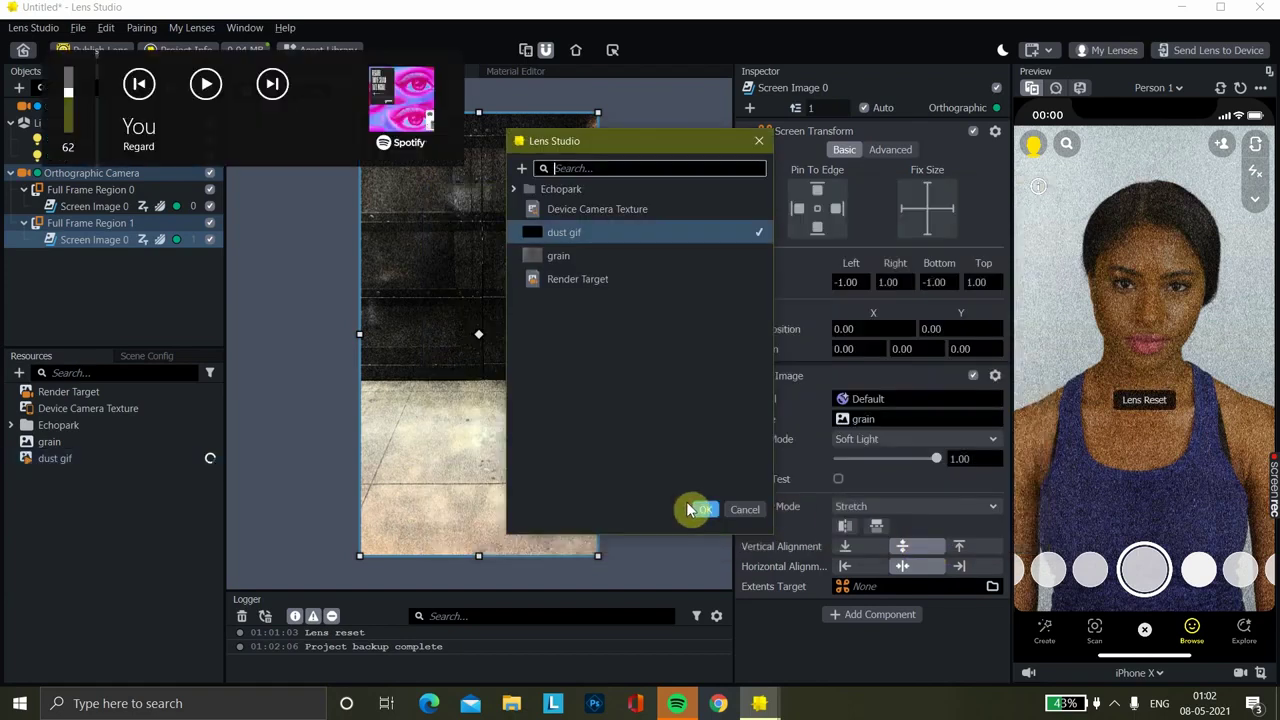
key(XF86AudioRaiseVolume)
key(XF86AudioRaiseVolume)
key(XF86AudioRaiseVolume)
click(700, 509)
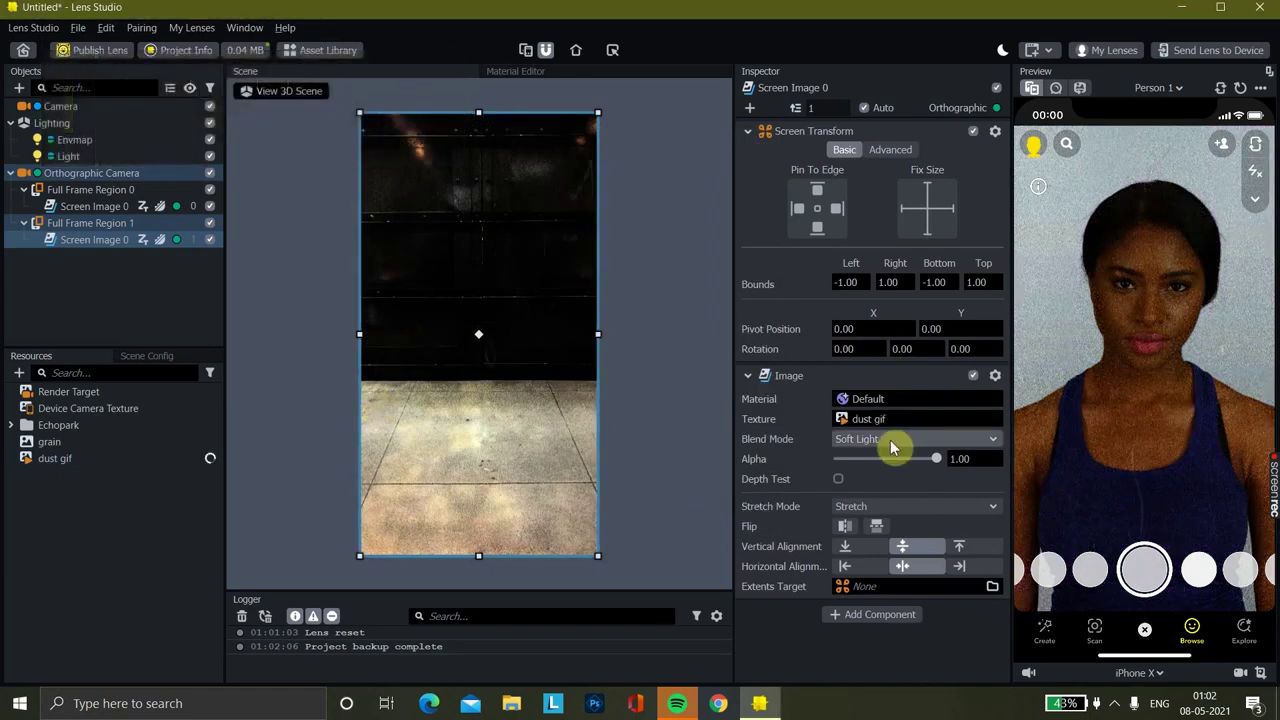
Try the Lighten blend mode on the dust gif image and settle on Screen
click(891, 442)
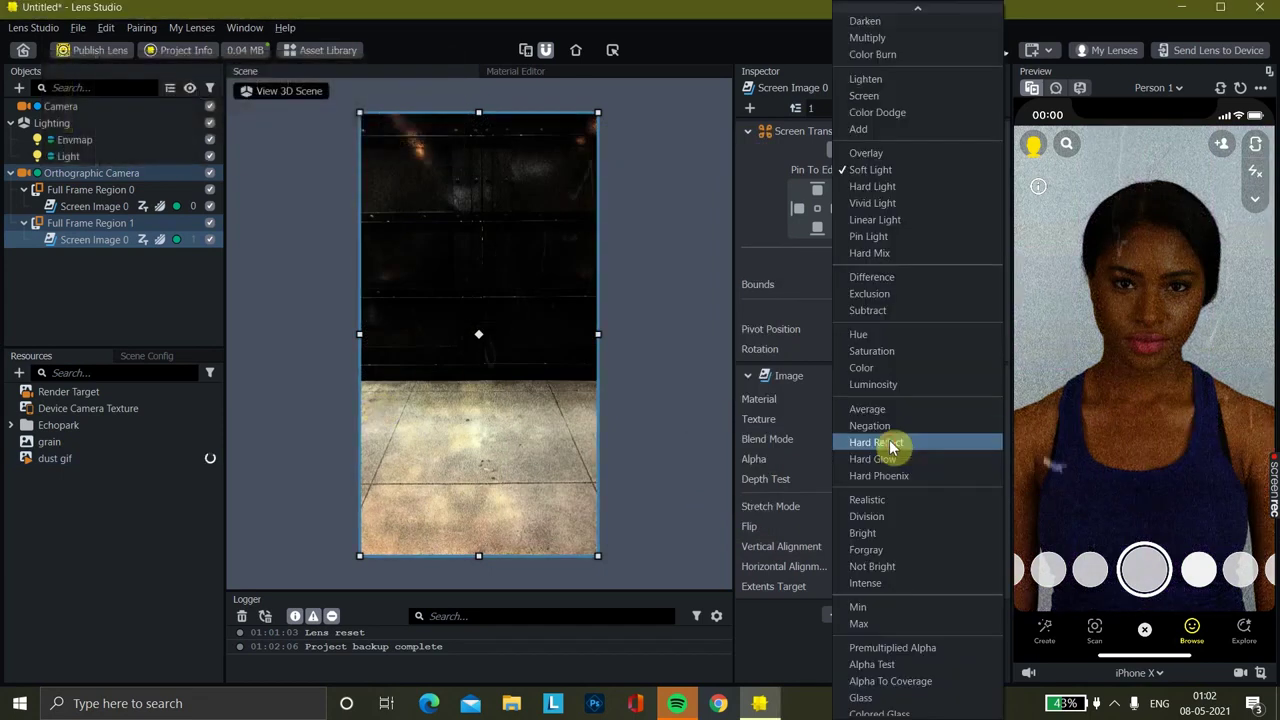
click(873, 84)
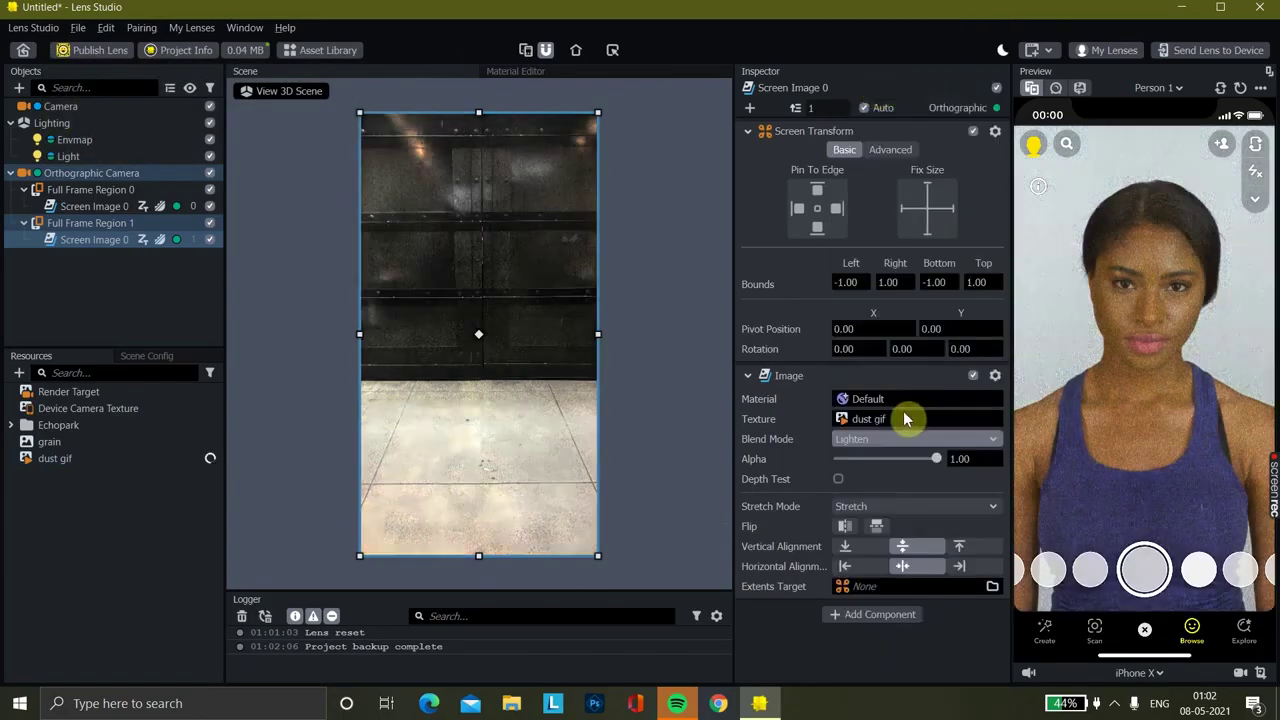
click(878, 442)
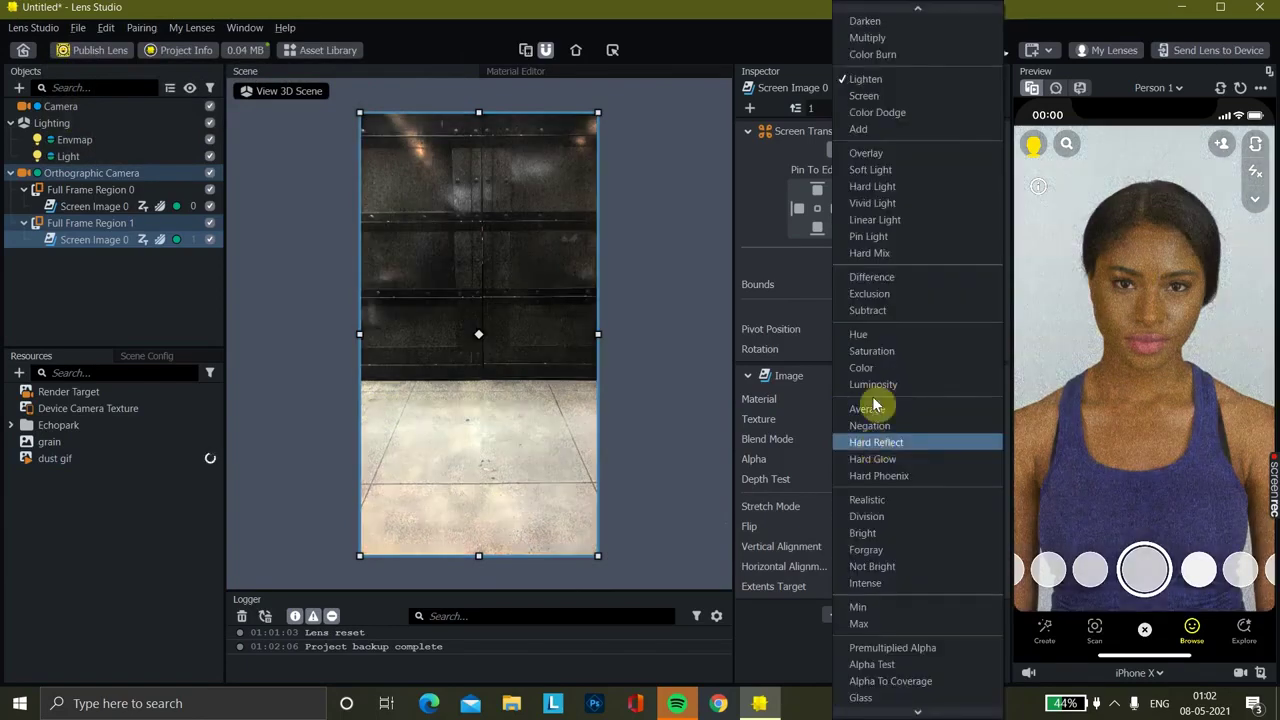
click(887, 96)
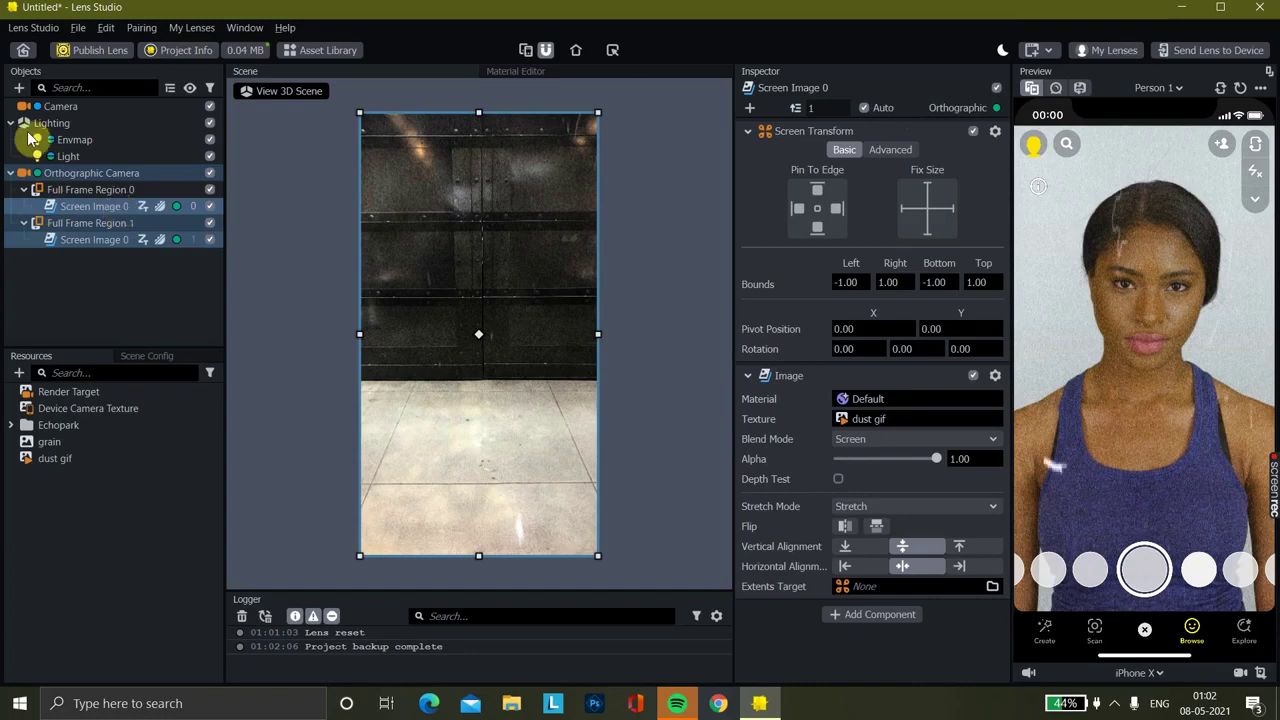
Add an Empty color correction effect to the scene
click(18, 88)
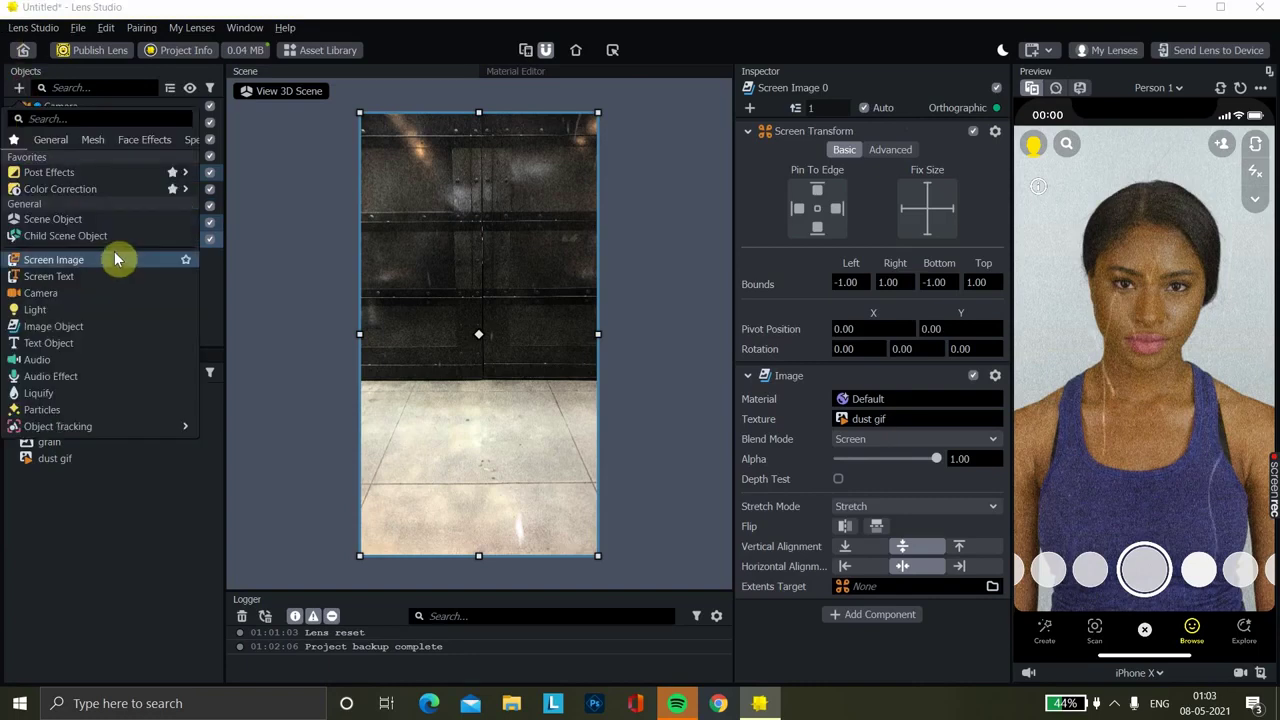
mouse_move(125, 196)
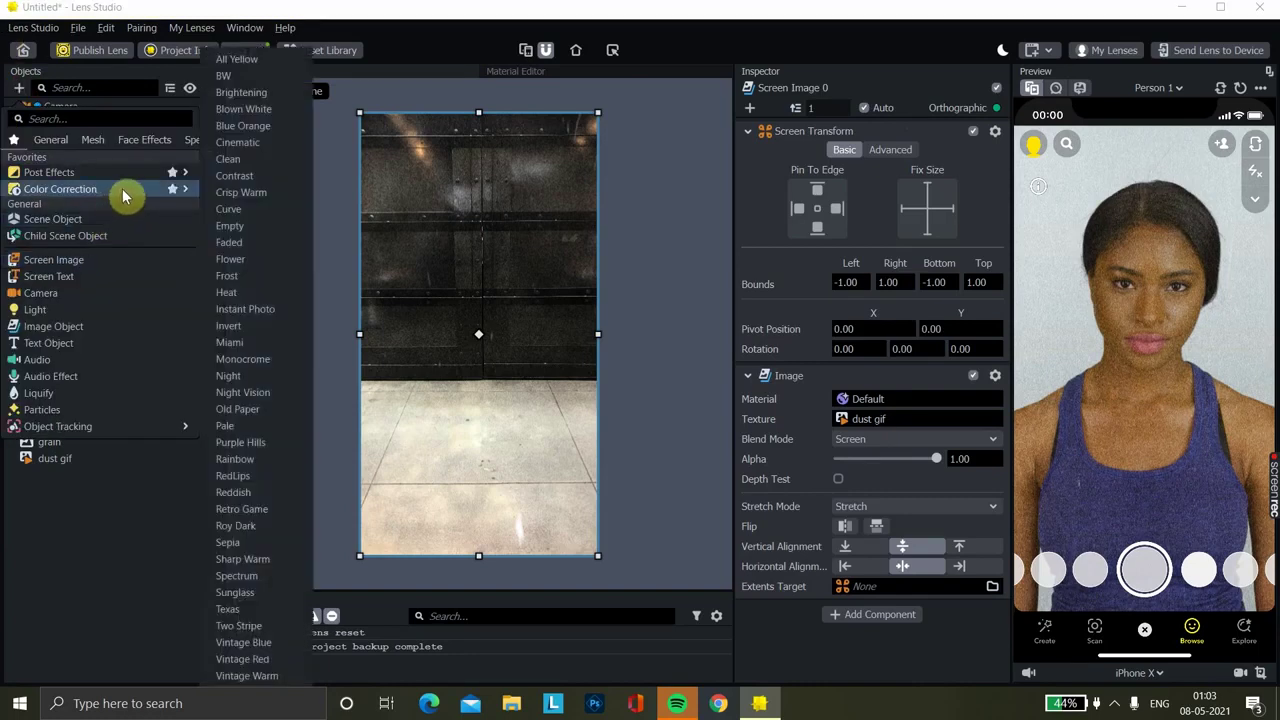
click(246, 225)
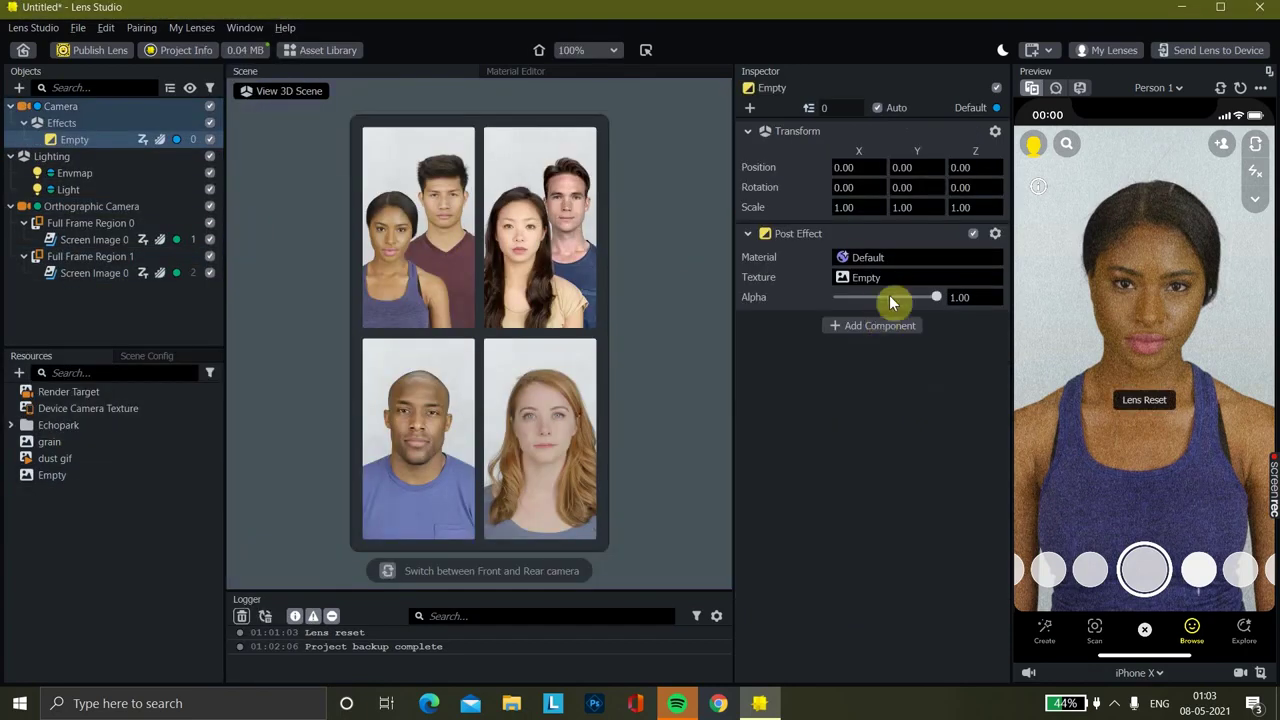
Import the lookup table image base_post_effect_lookup_table_new232832 (3) (5) (2) from Downloads and assign it as the Empty post effect's texture
click(878, 278)
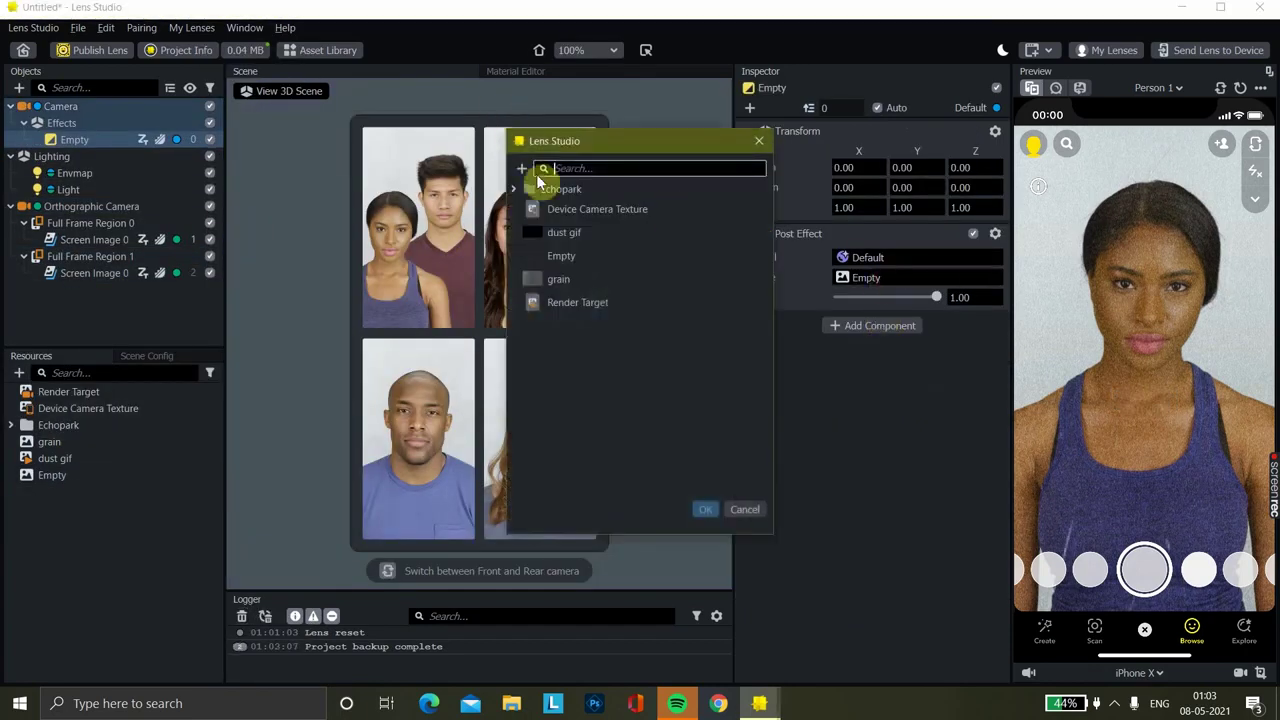
click(518, 170)
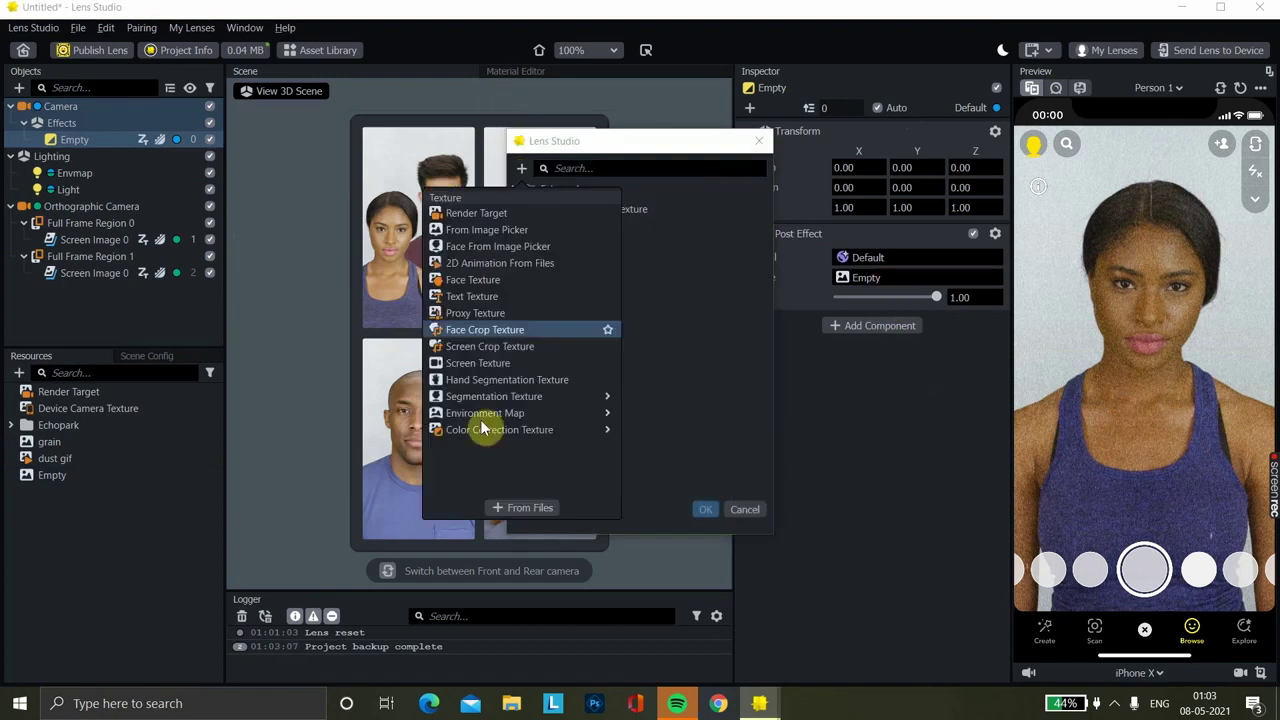
click(510, 507)
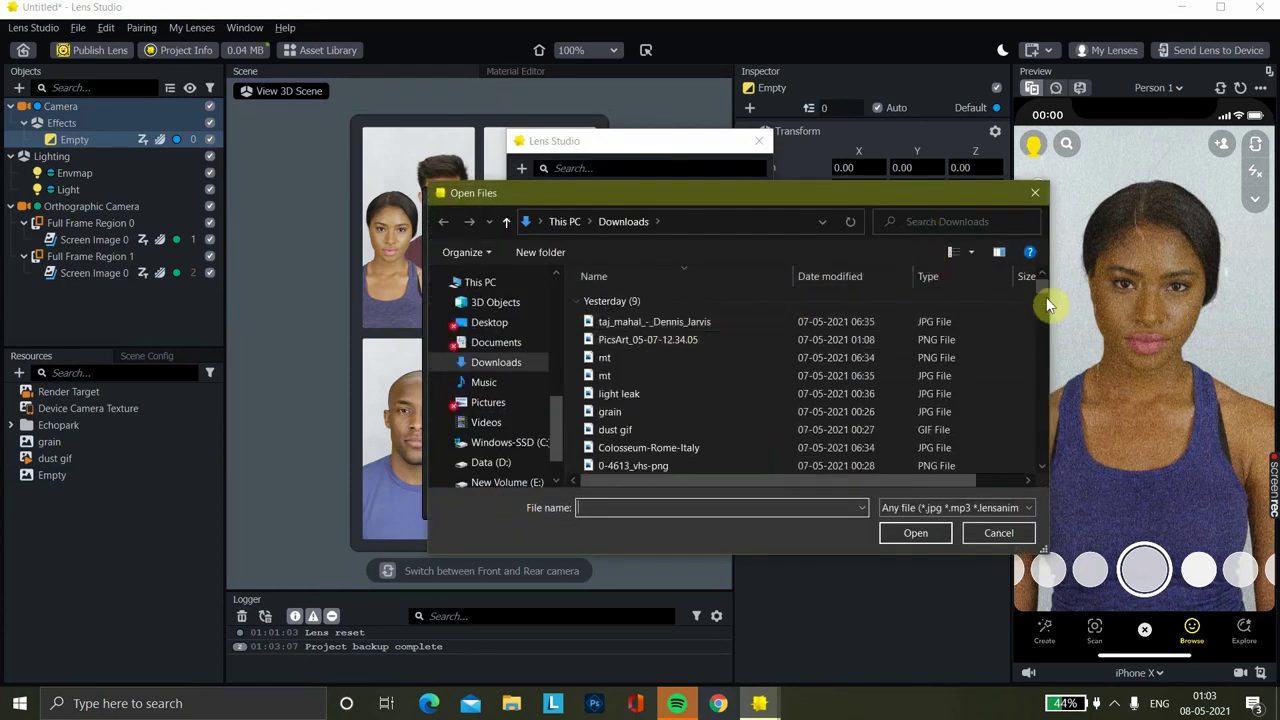
drag(1044, 284, 1044, 320)
scroll(1044, 320, down, 10)
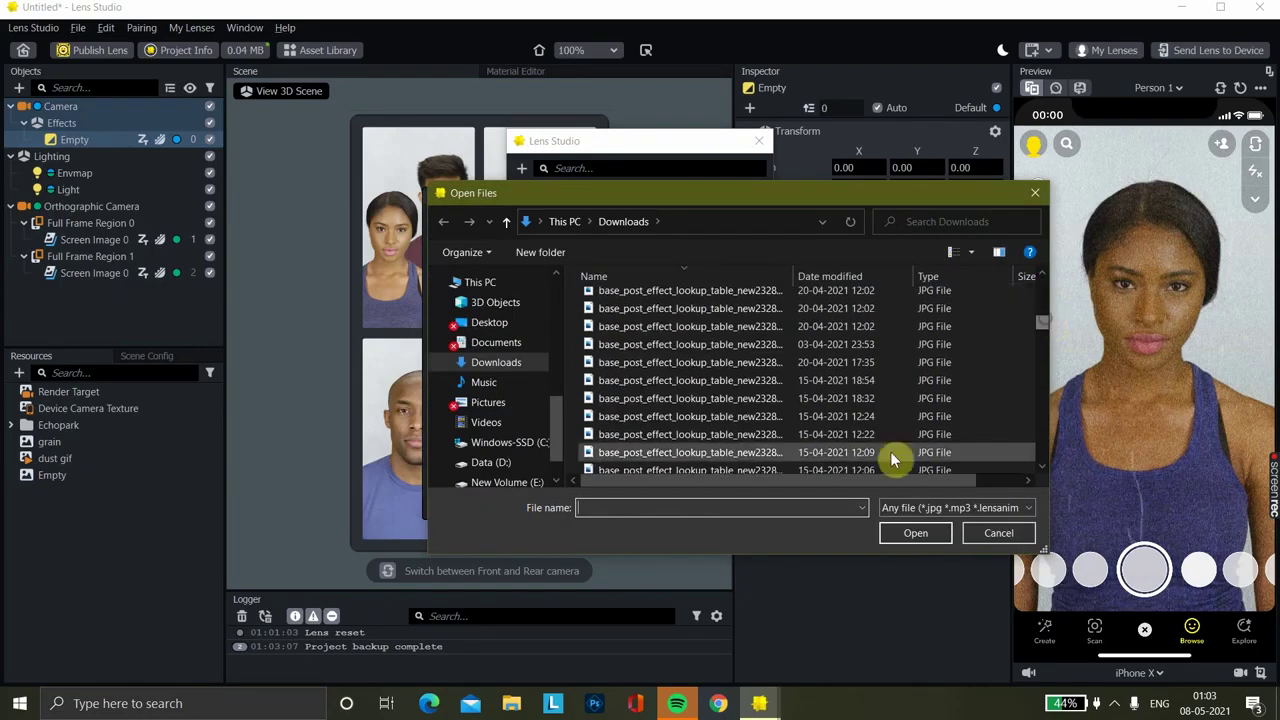
click(846, 452)
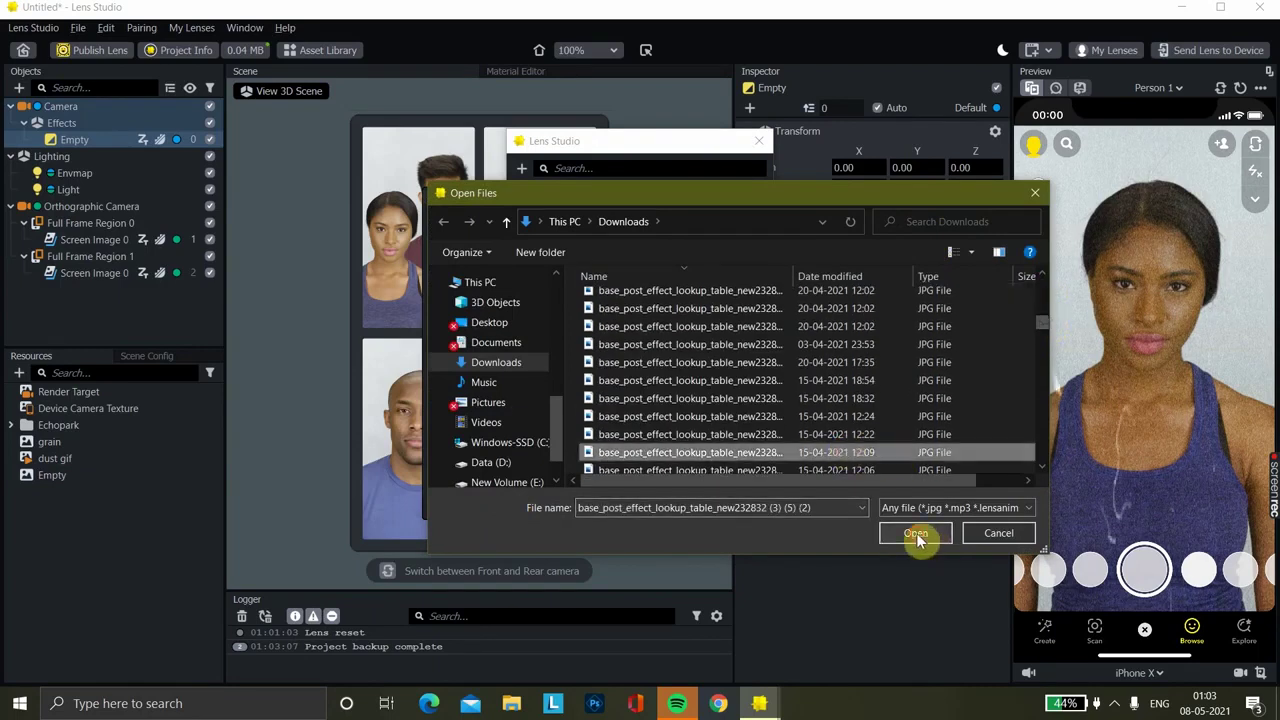
click(916, 530)
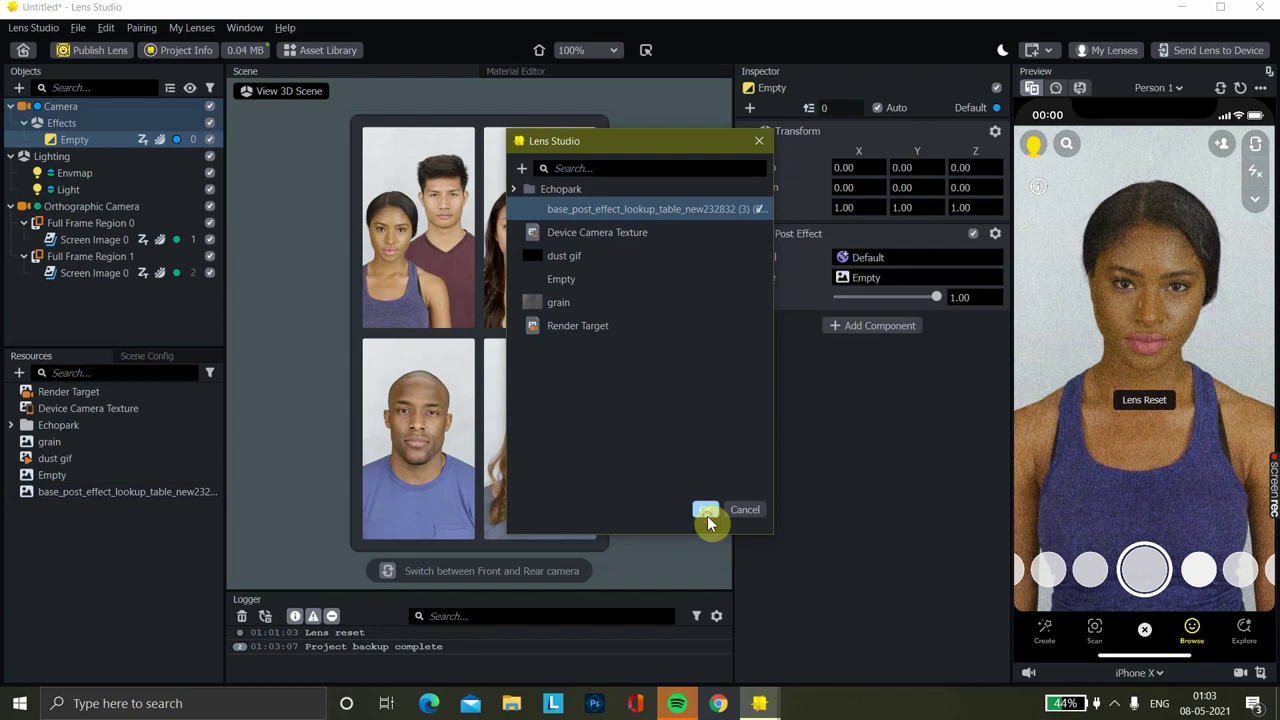
click(706, 512)
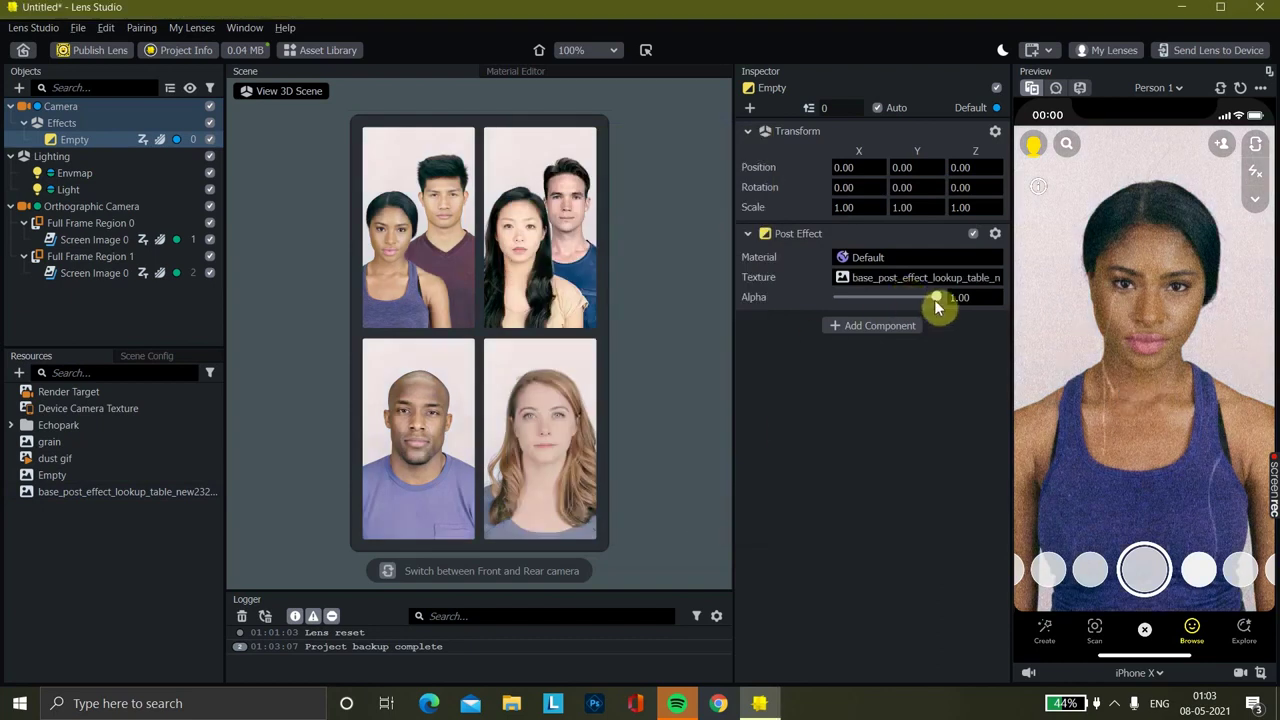
Try the post effect's alpha at 0.00, restore it to 1.00 and deselect the effect
drag(932, 305, 790, 318)
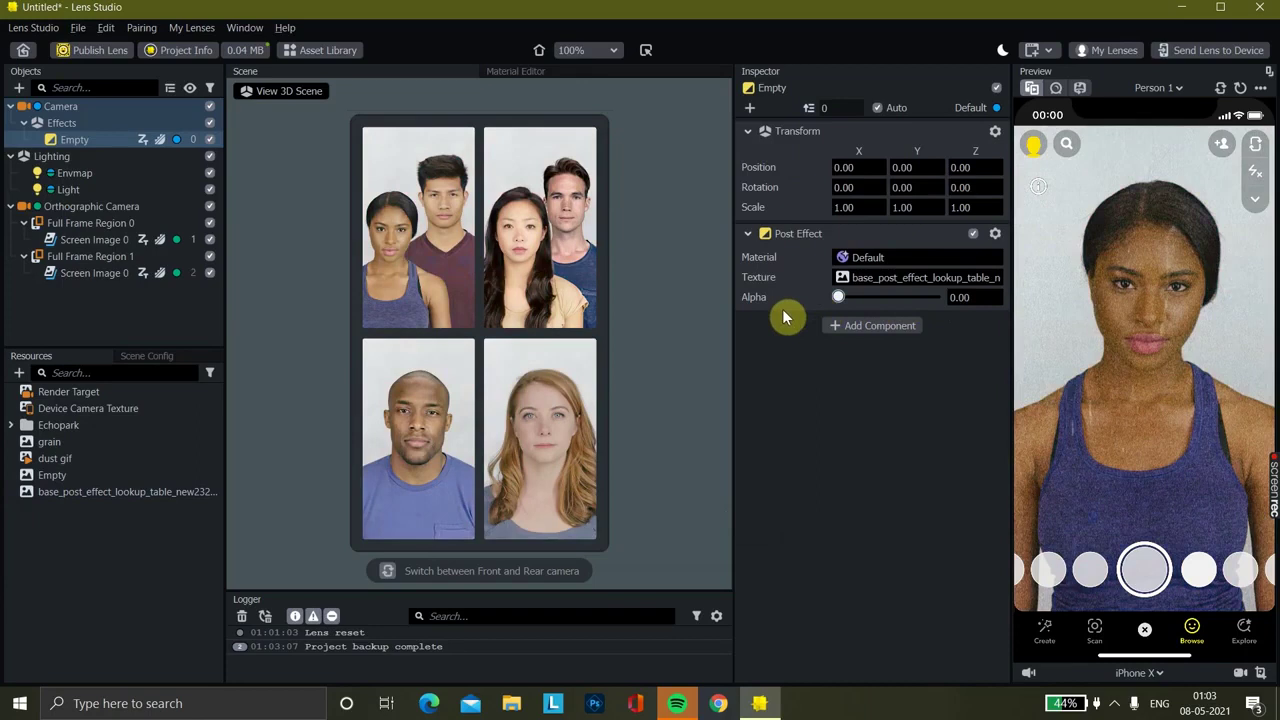
drag(784, 313, 977, 298)
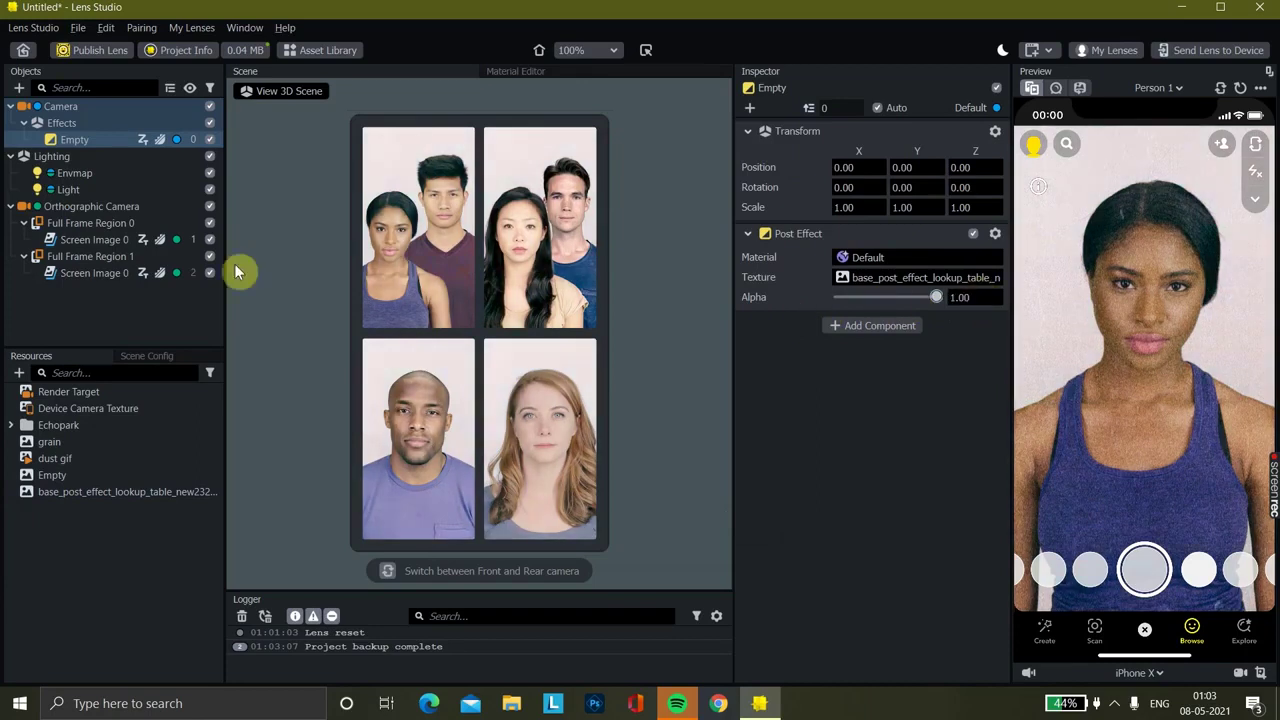
click(34, 314)
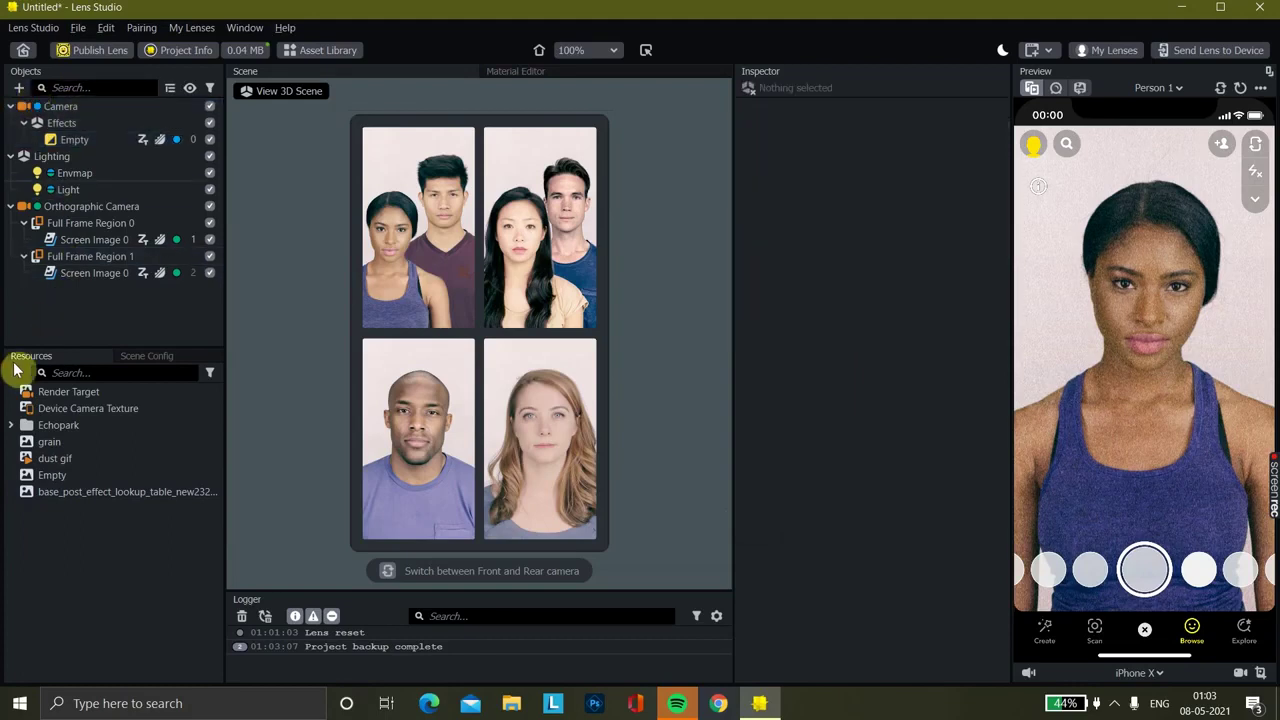
Search Downloads for ken, open the text file ken cde and copy all of its code
click(18, 373)
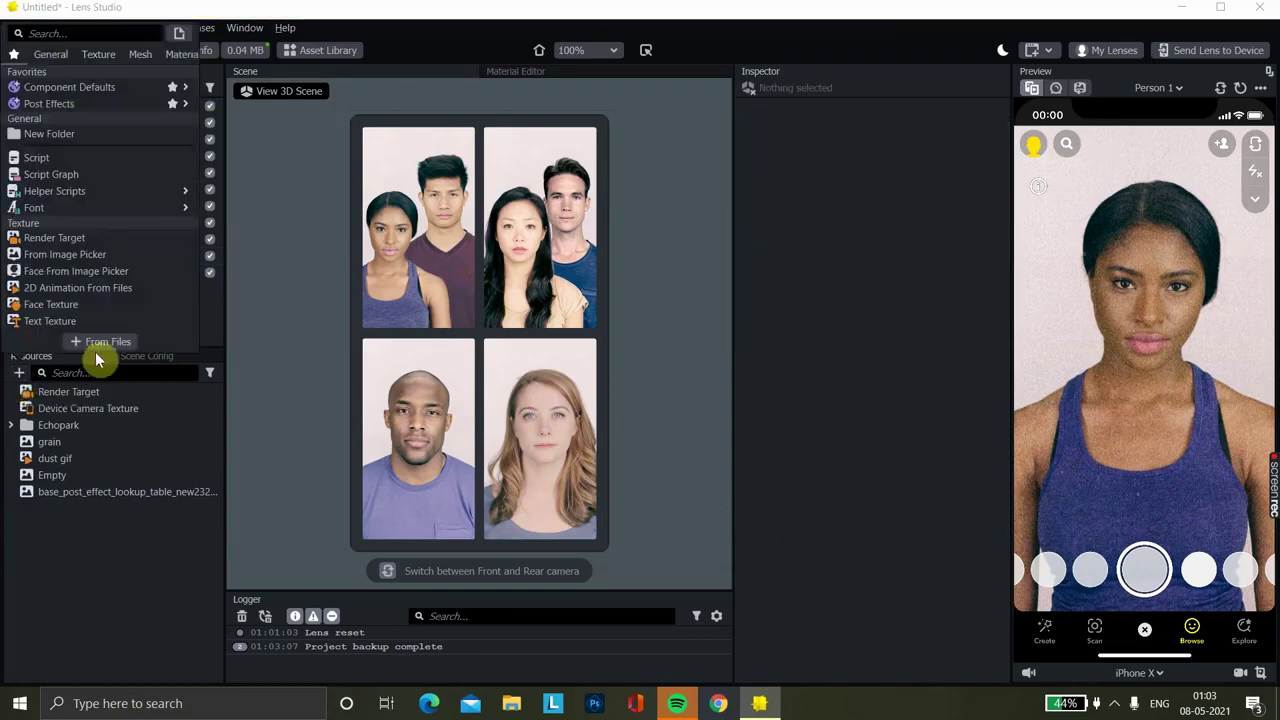
click(113, 343)
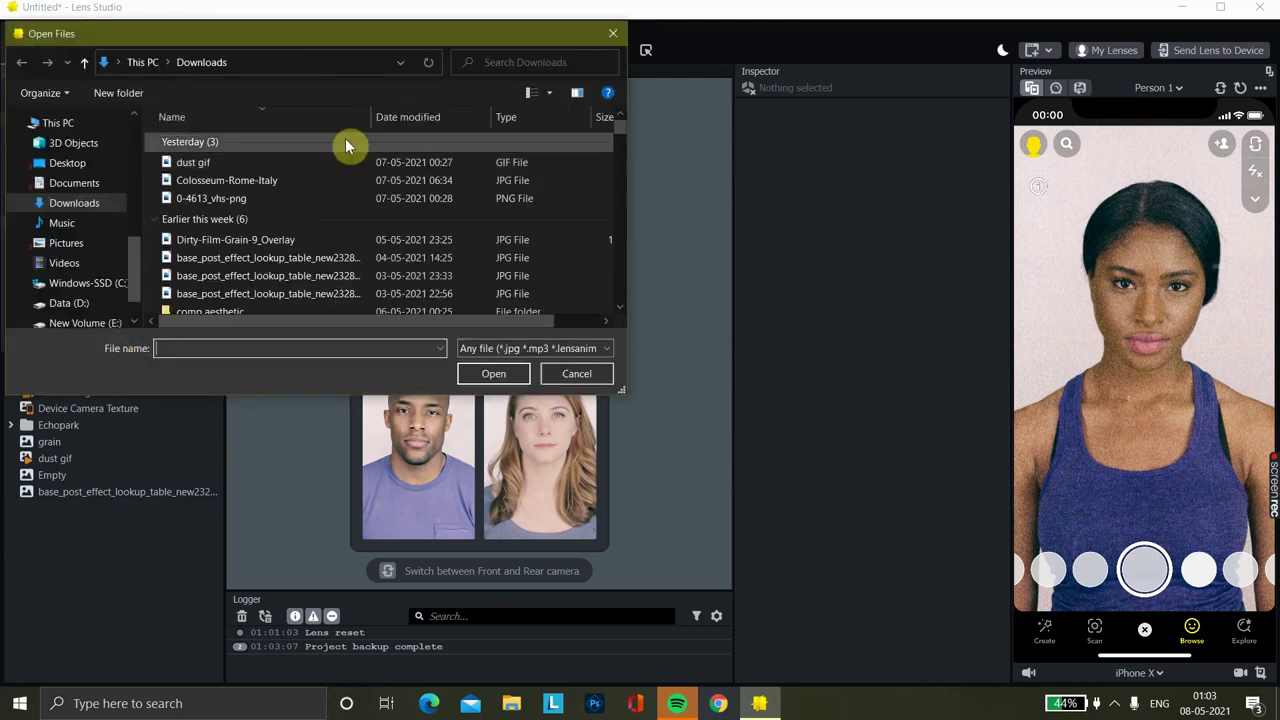
click(490, 66)
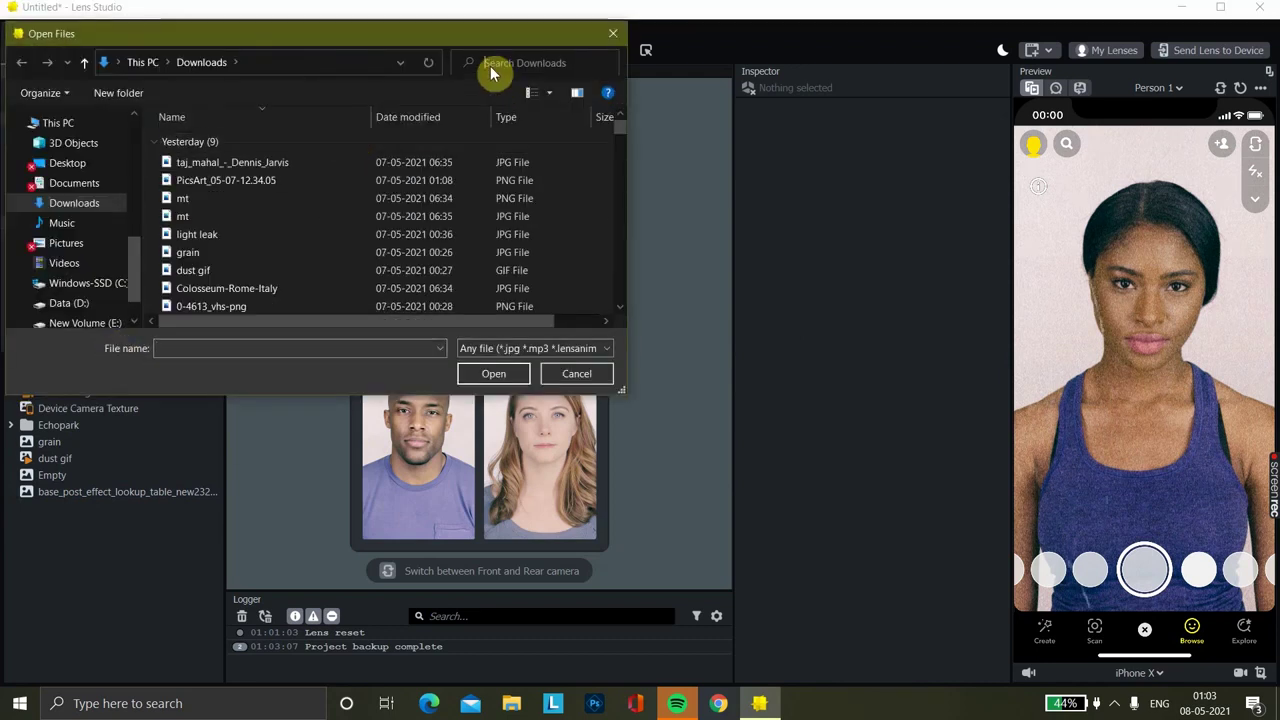
text(ken)
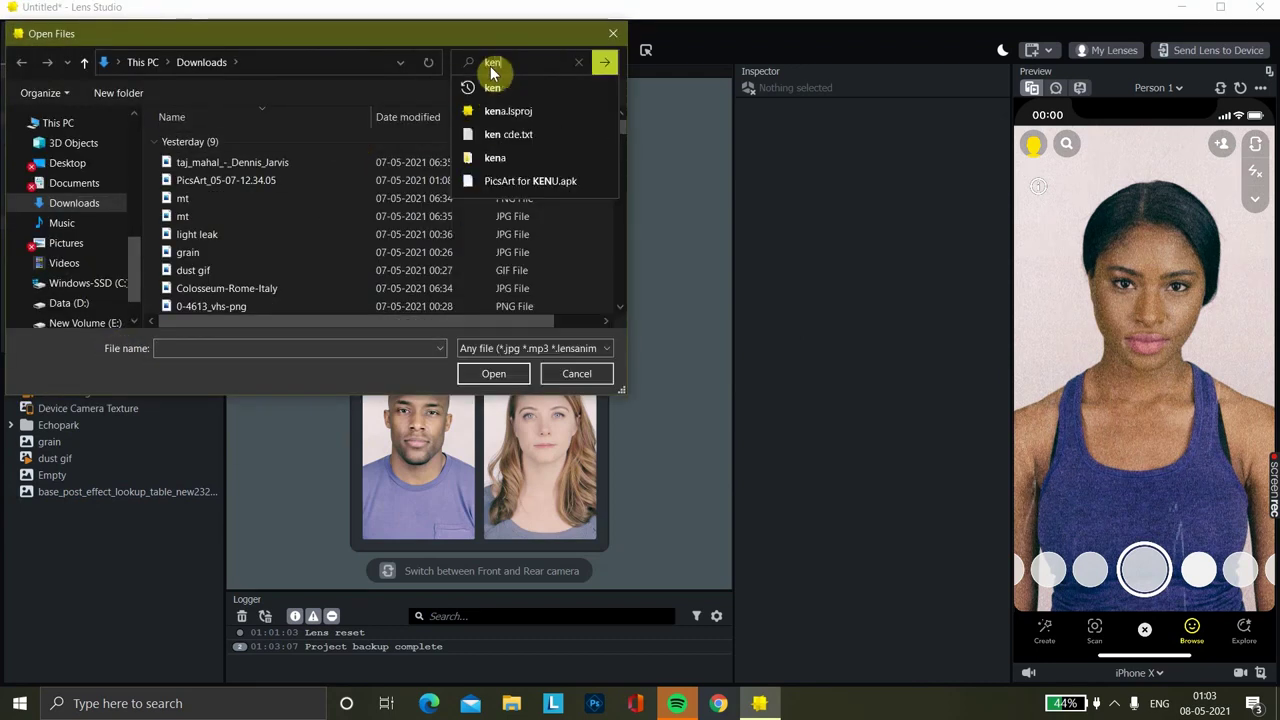
click(512, 131)
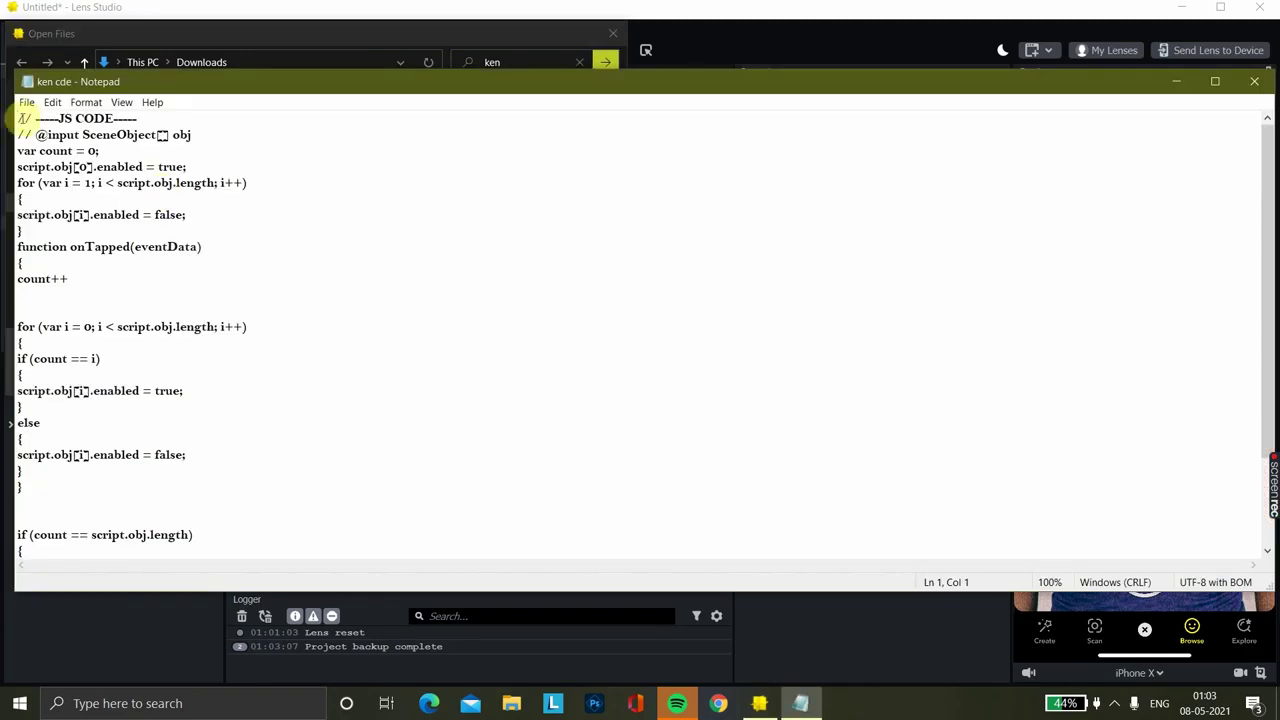
drag(17, 118, 214, 562)
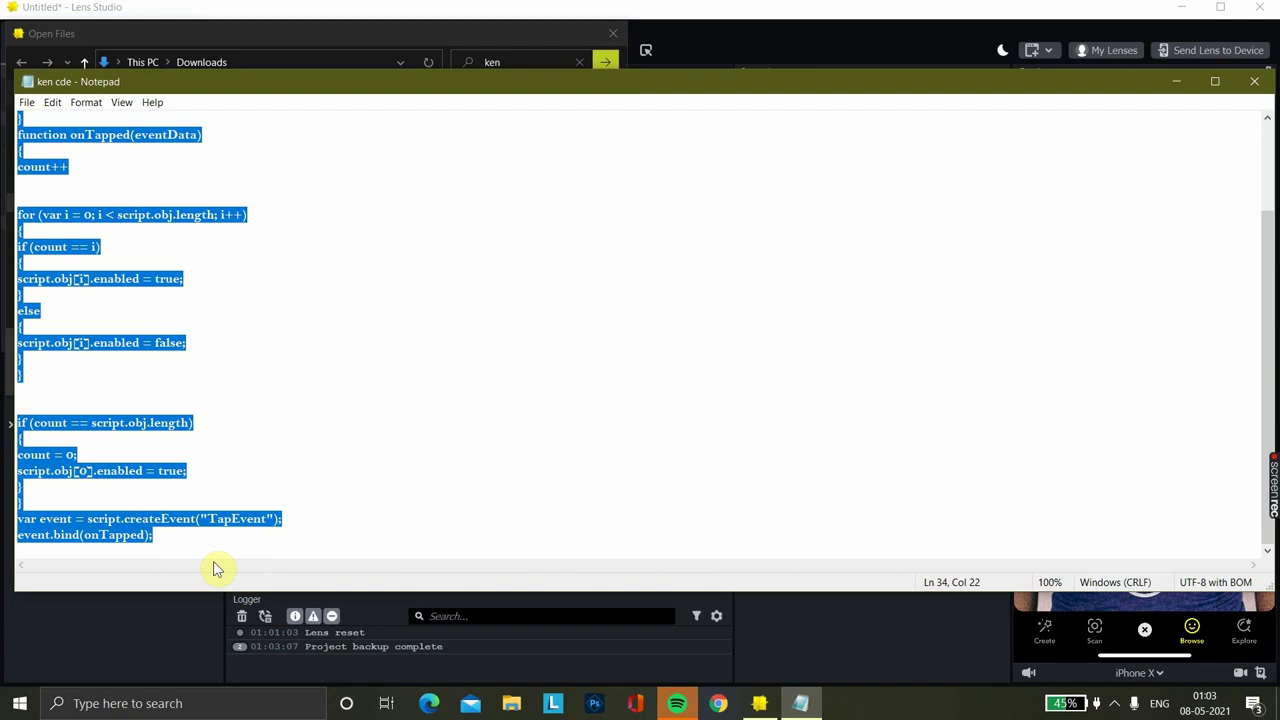
click(1178, 84)
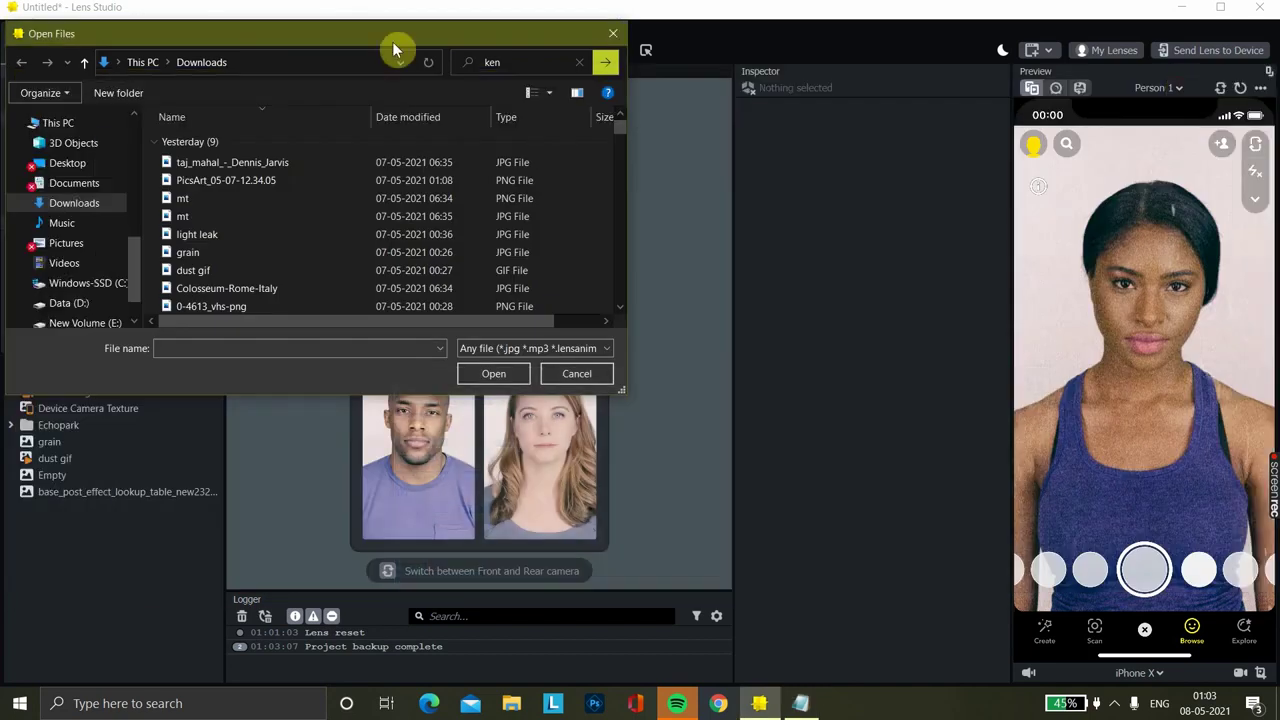
click(612, 38)
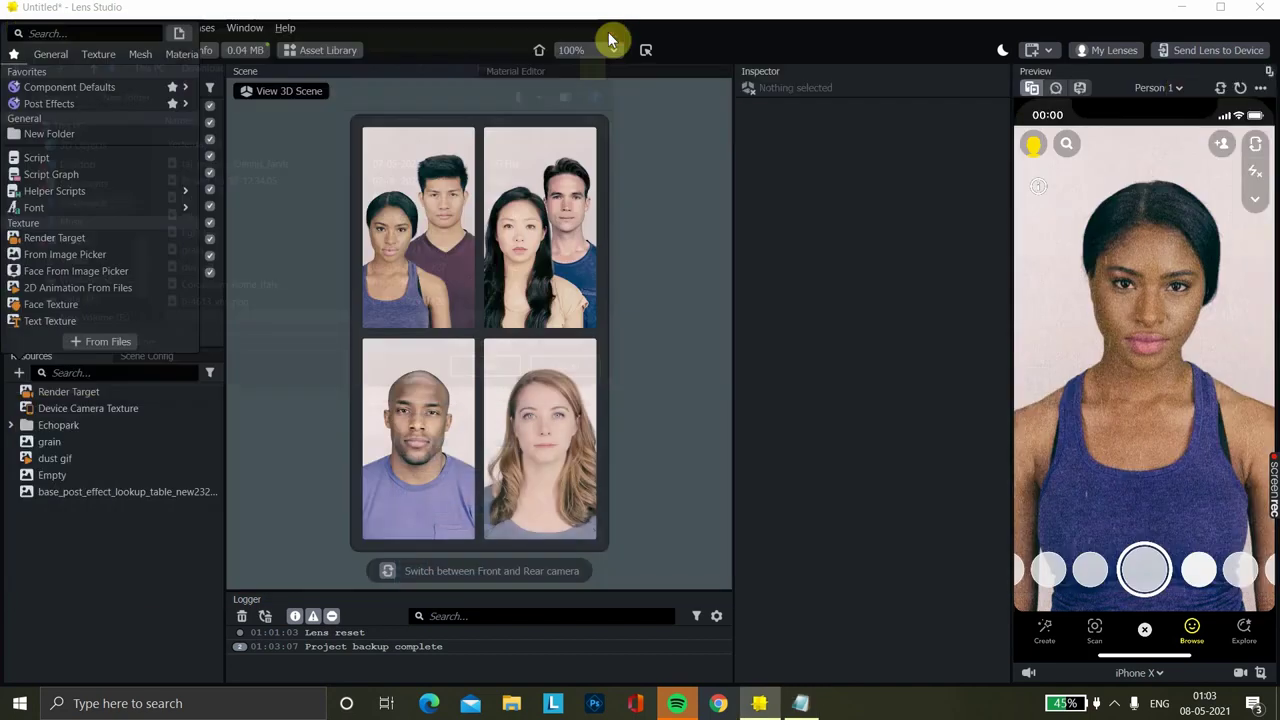
Create a new Script resource and open it for editing
click(18, 378)
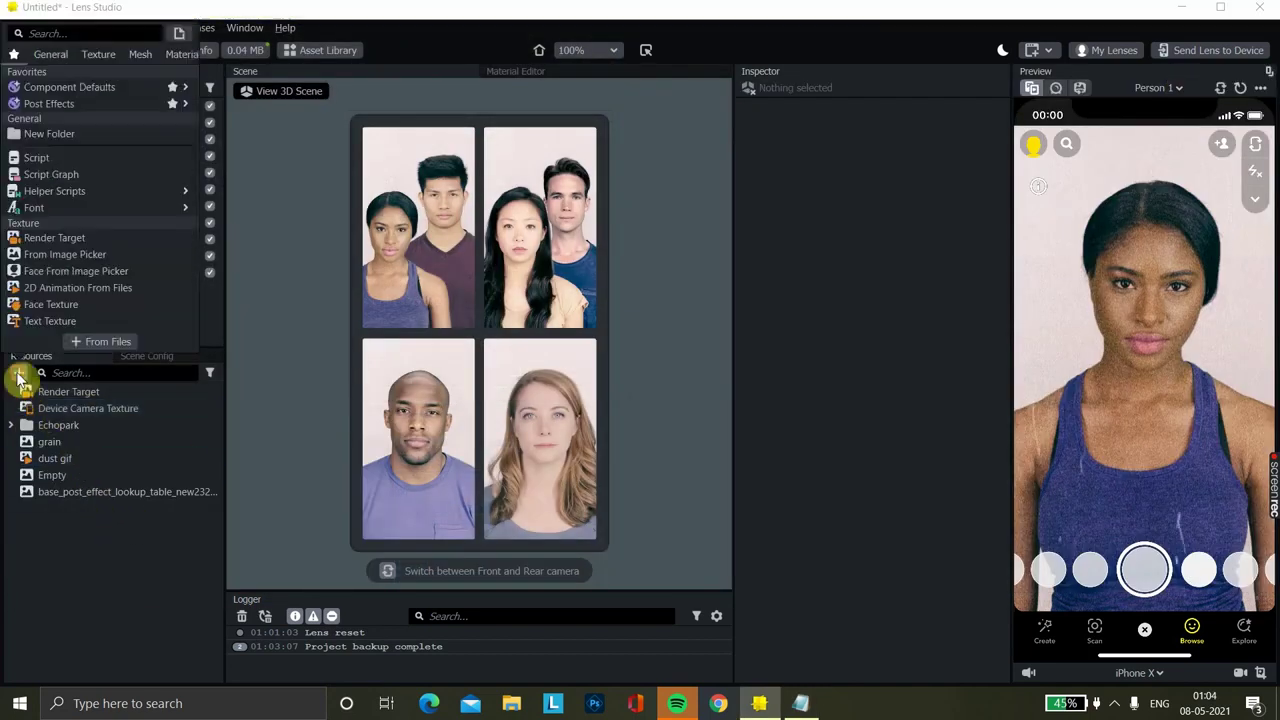
click(73, 152)
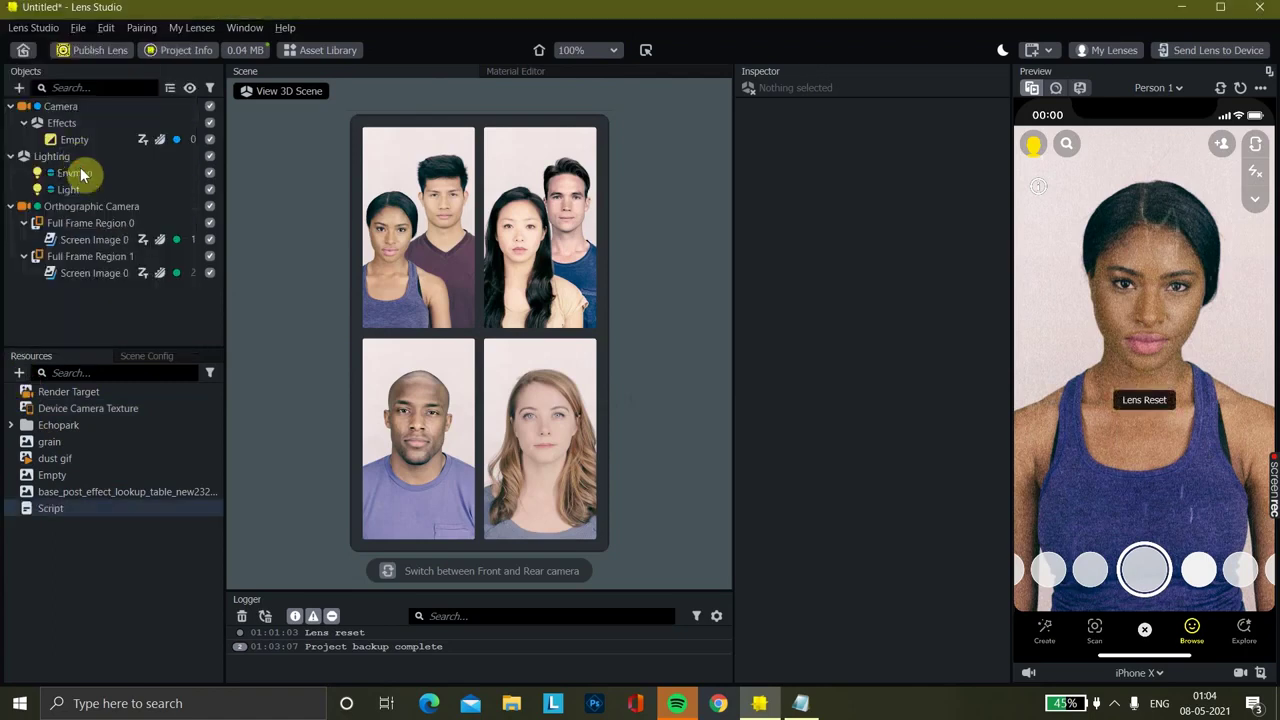
right_click(60, 508)
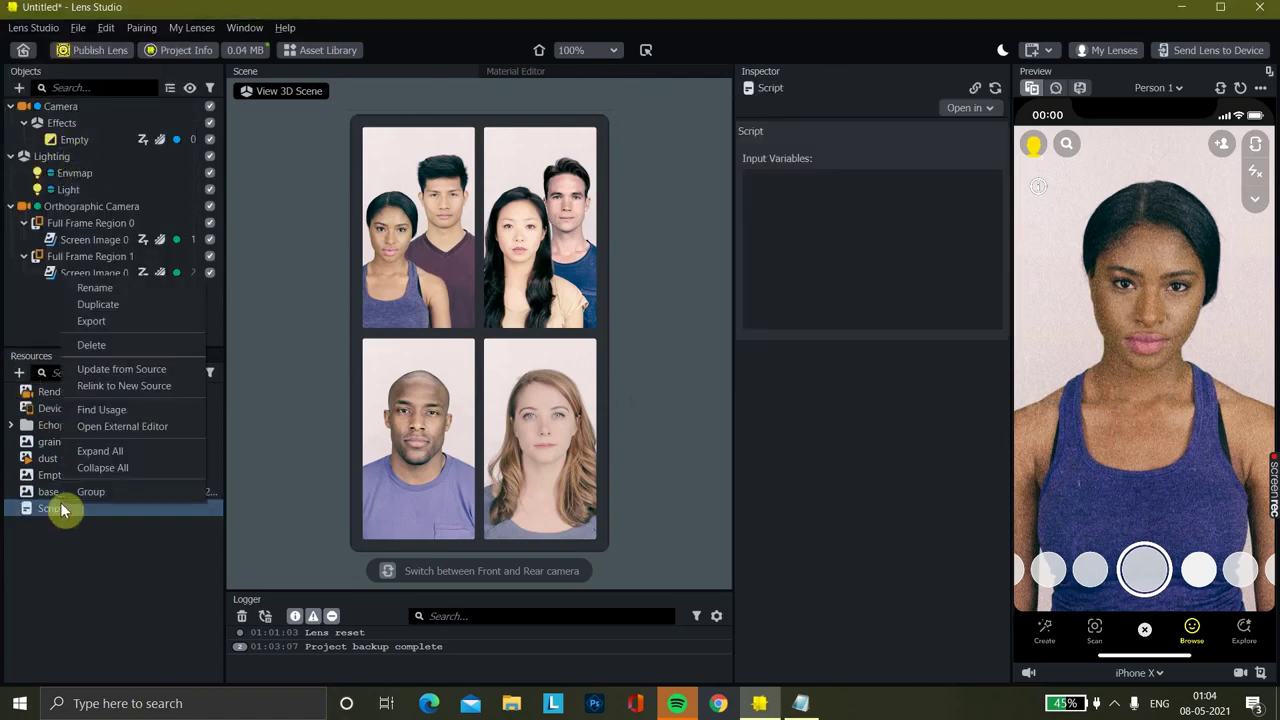
click(44, 508)
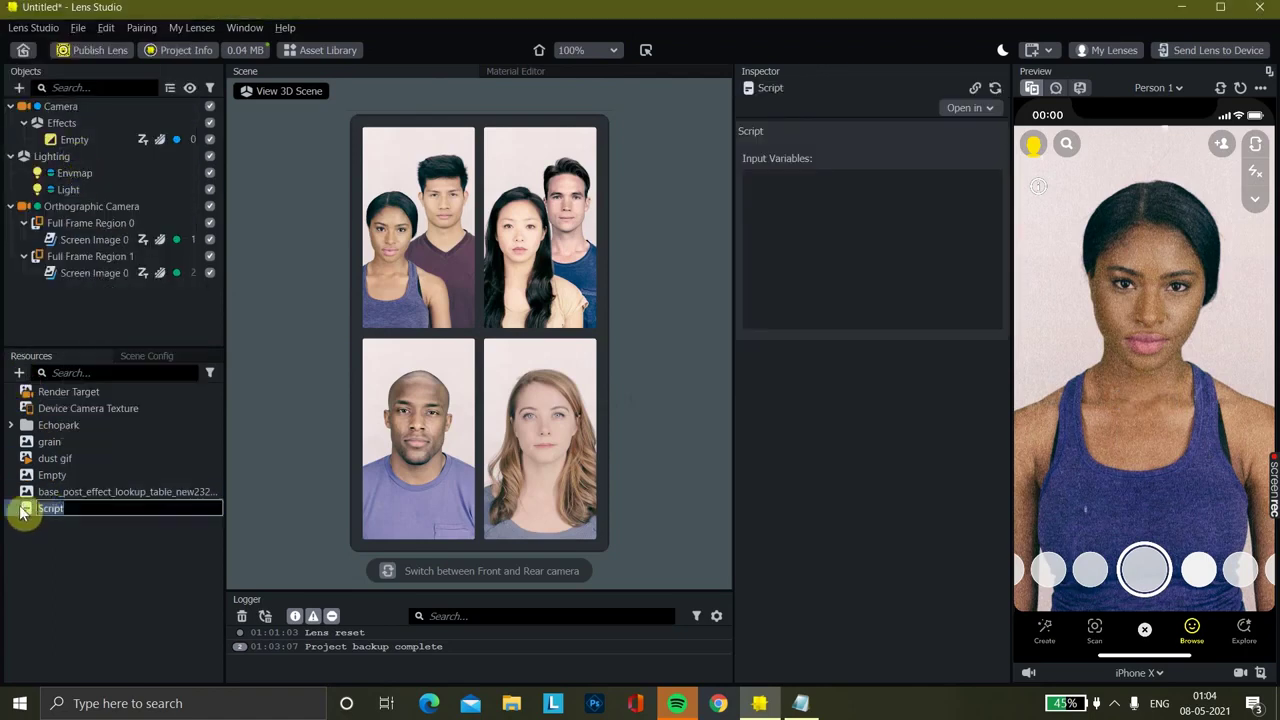
double_click(23, 508)
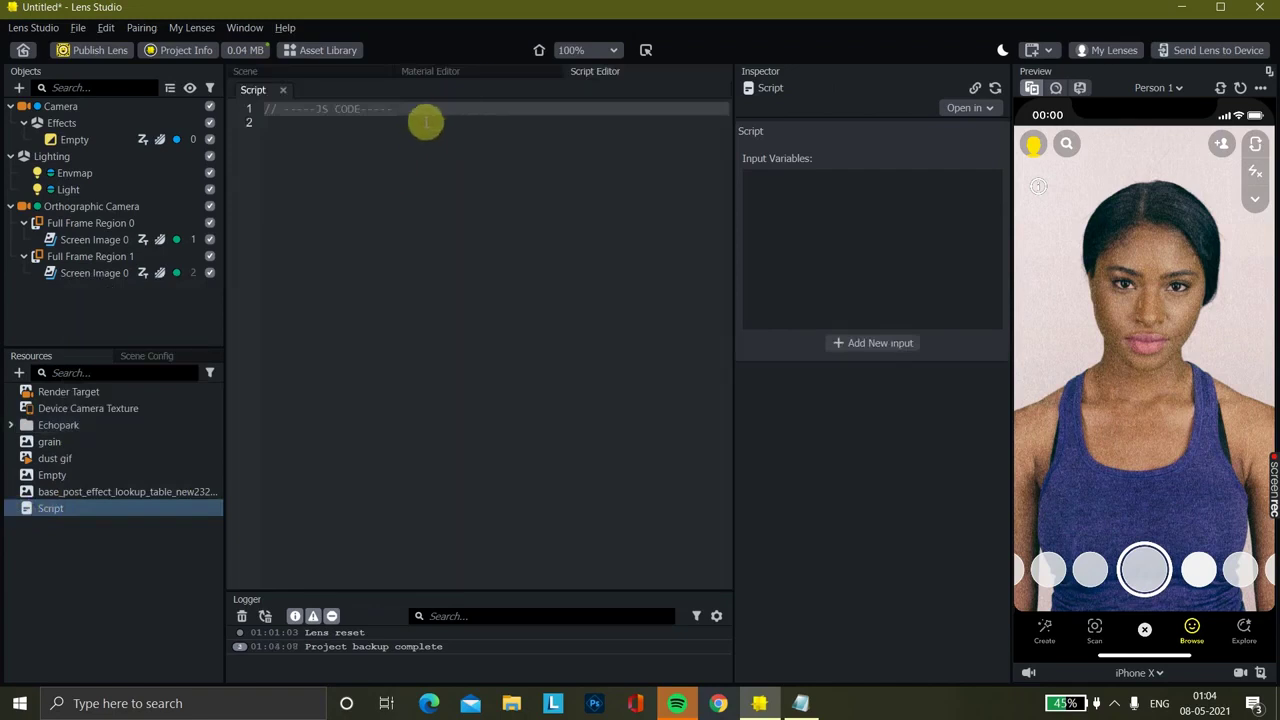
Paste the copied TapEvent object-switching code at the end of the script's JS CODE comment line, and save and close the script
click(425, 122)
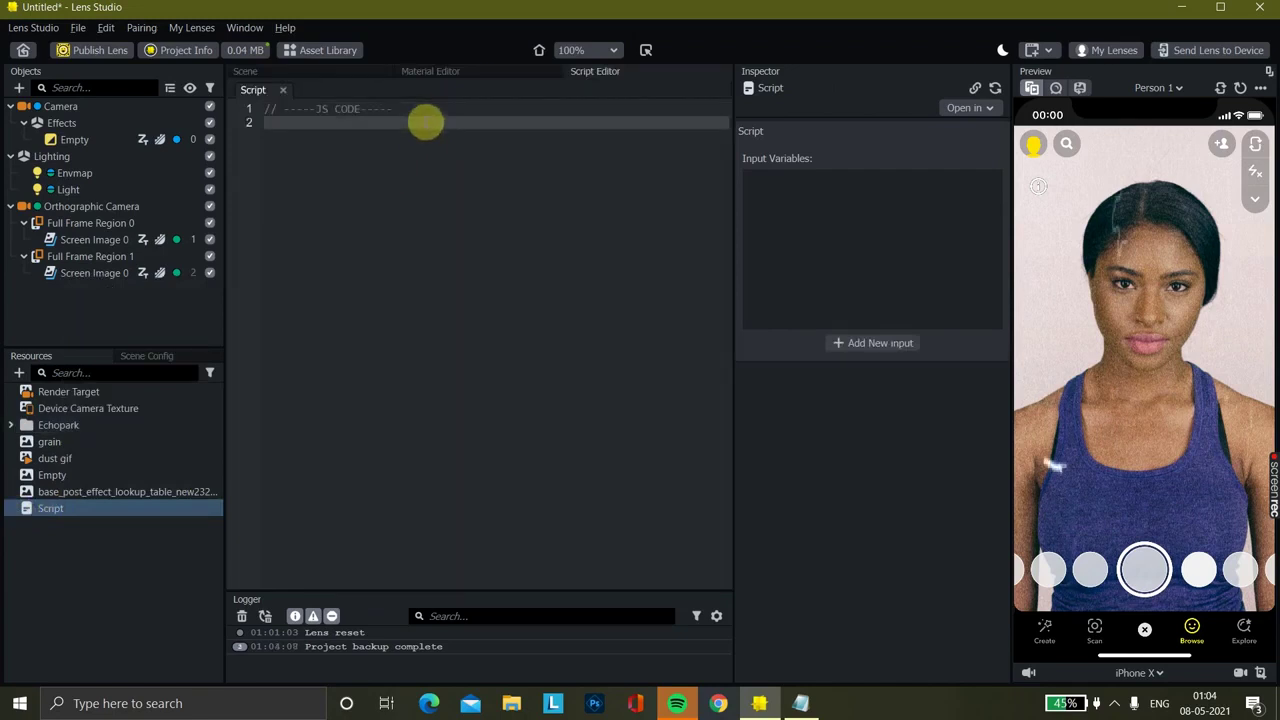
click(424, 112)
text(// -----JS CODE----- // @input SceneObject[] obj var count = 0; script.obj[0].enabled = true; for (var i = 1; i < script.obj.length; i++) { script.obj[i].enabled = false; } function onTapped(eventData) { count++   for (var i = 0; i < script.obj.length; i++) { if (count == i) { script.obj[i].enabled = true; } else { script.obj[i].enabled = false; } }   if (count == script.obj.length) { count = 0; script.obj[0].enabled = true; } } var event = script.createEvent("TapEvent"); event.bind(onTapped);)
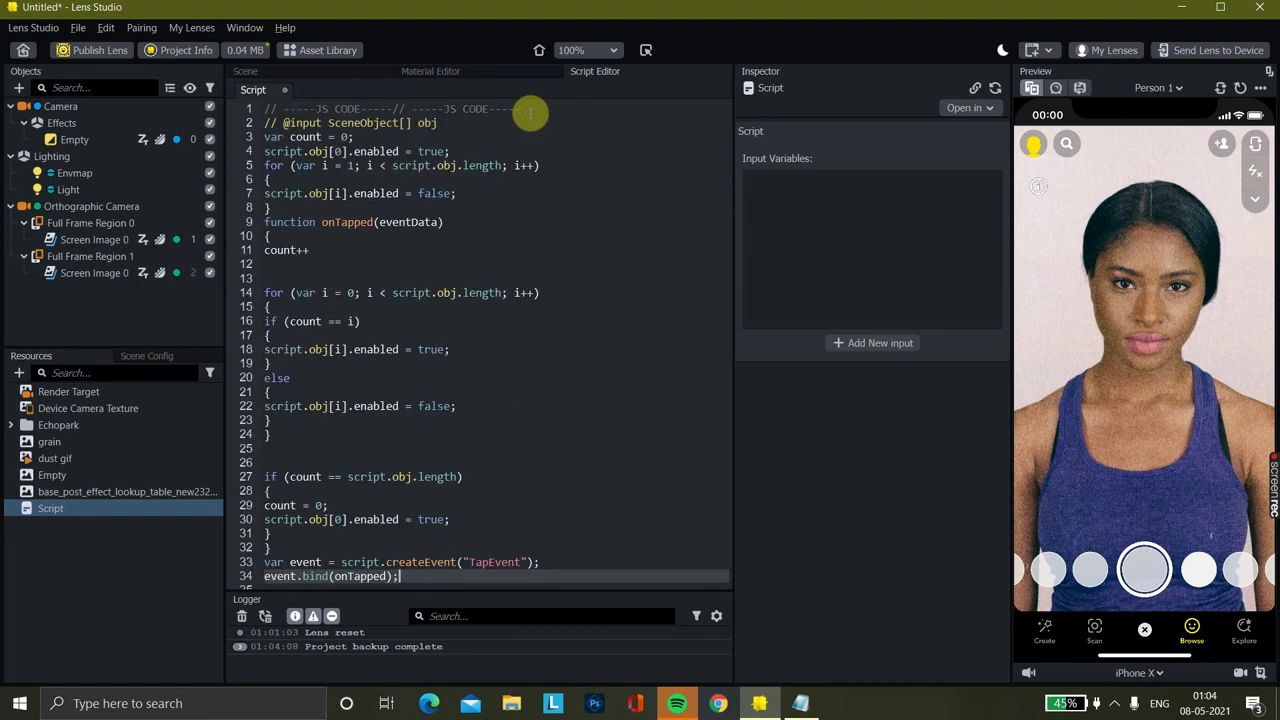
key(ctrl+s)
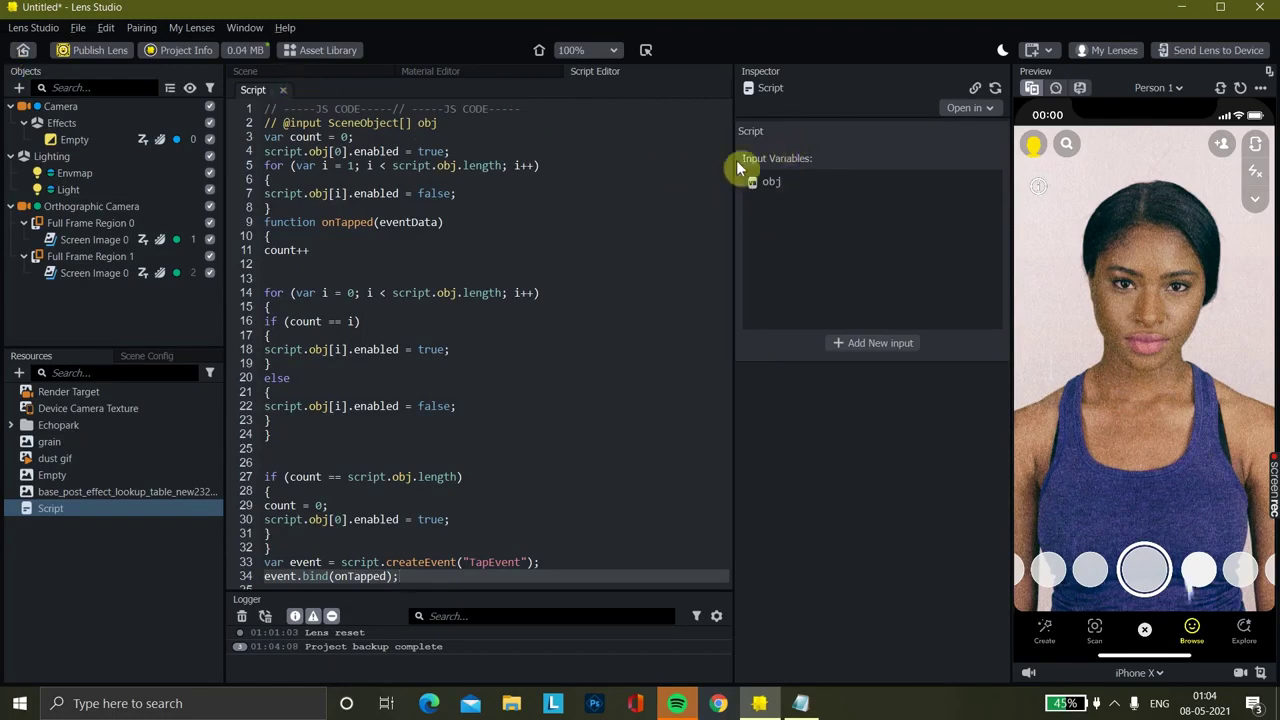
click(283, 90)
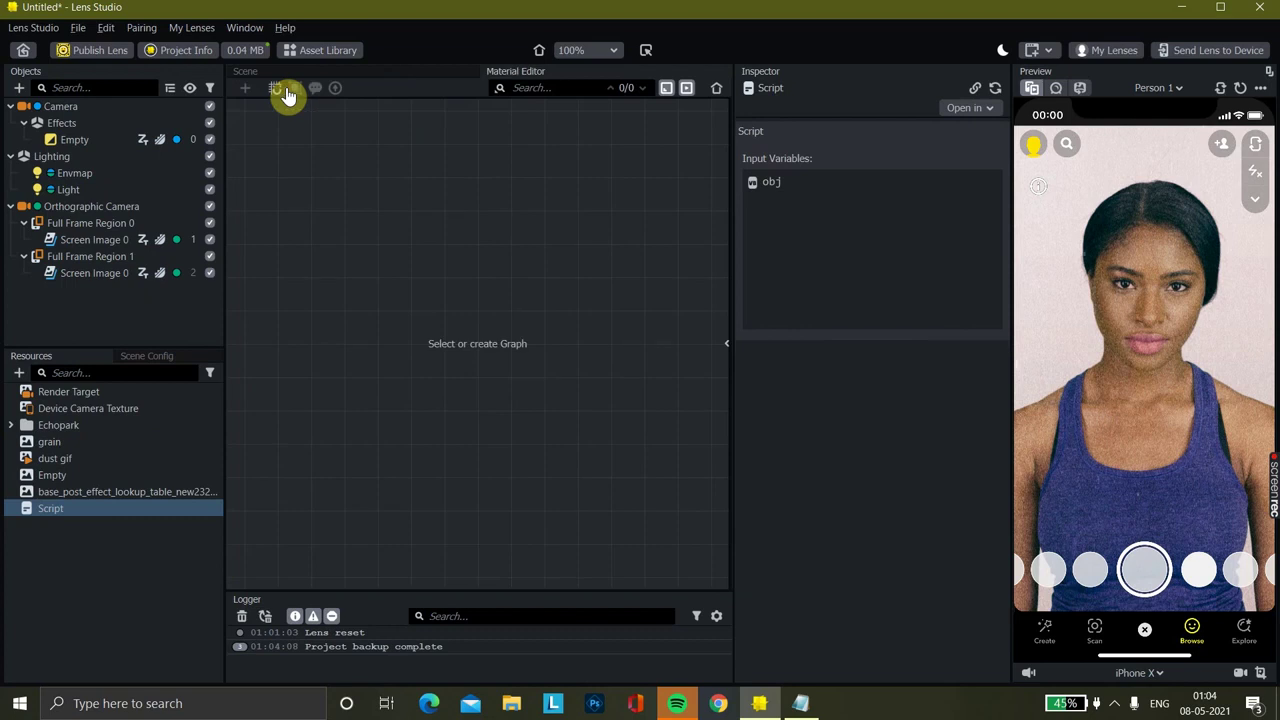
click(168, 142)
click(82, 273)
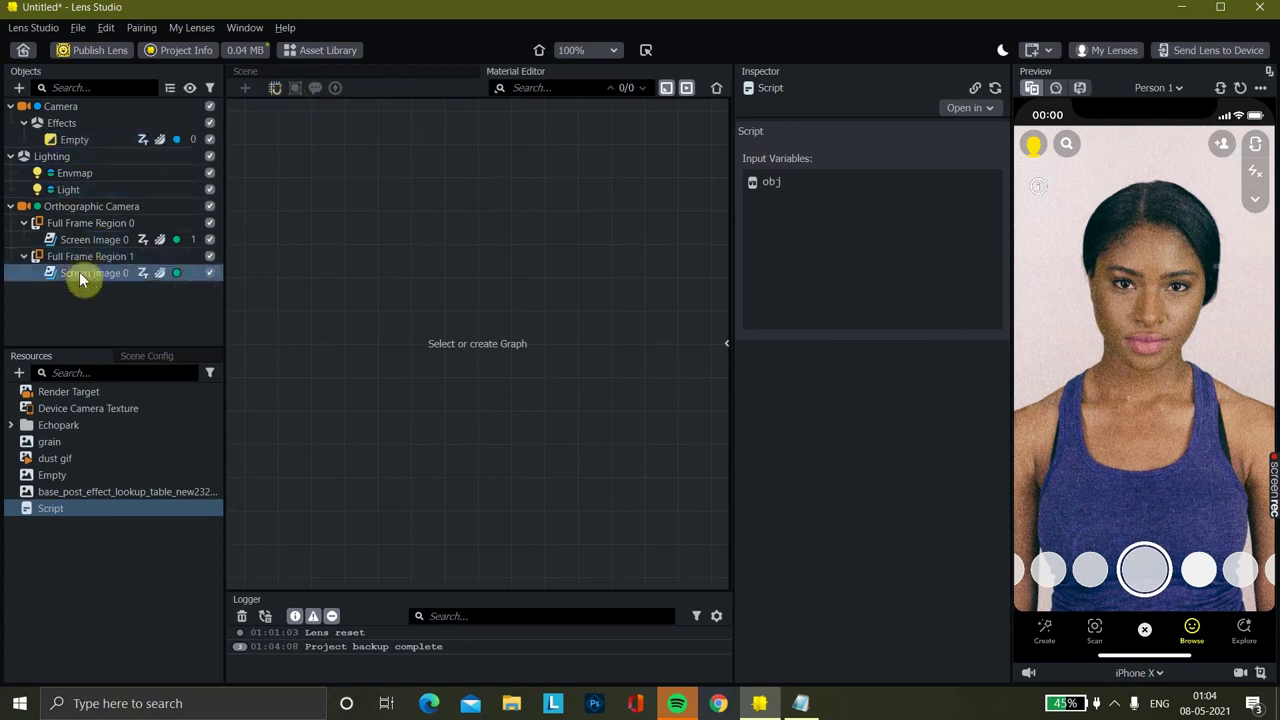
click(82, 241)
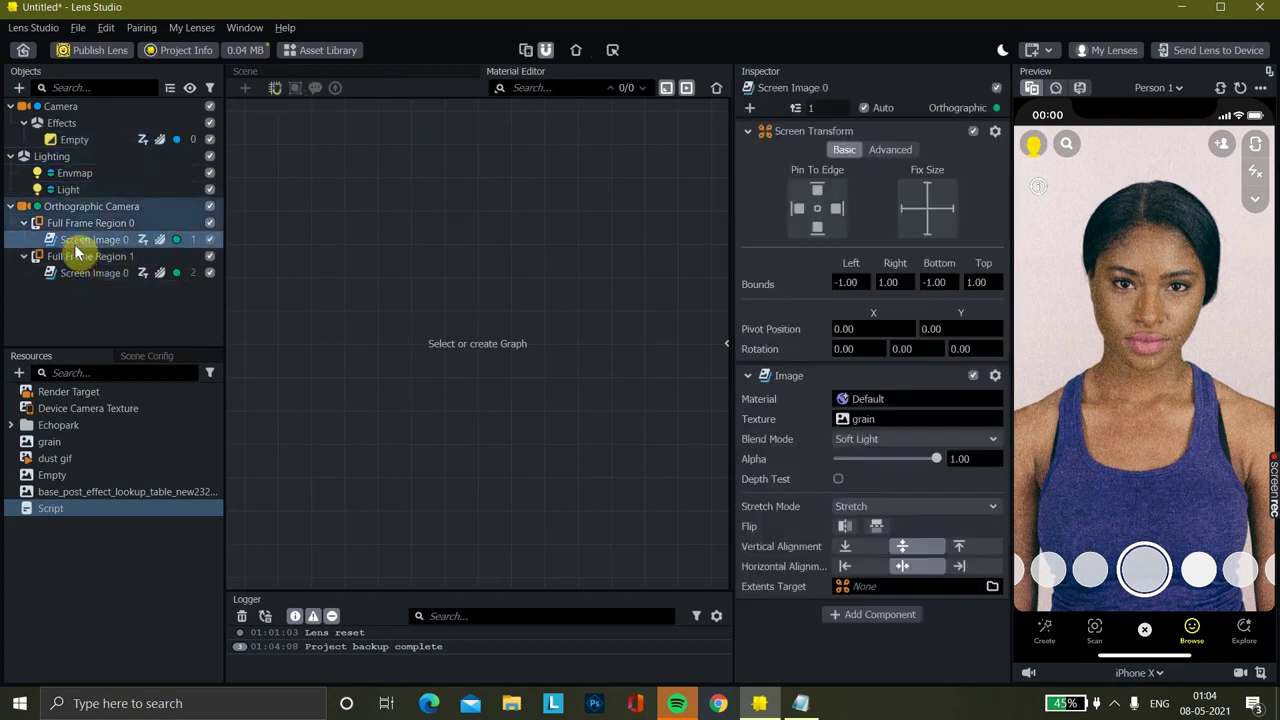
Return to the scene view and create a new empty scene object at the root of the object list
click(285, 73)
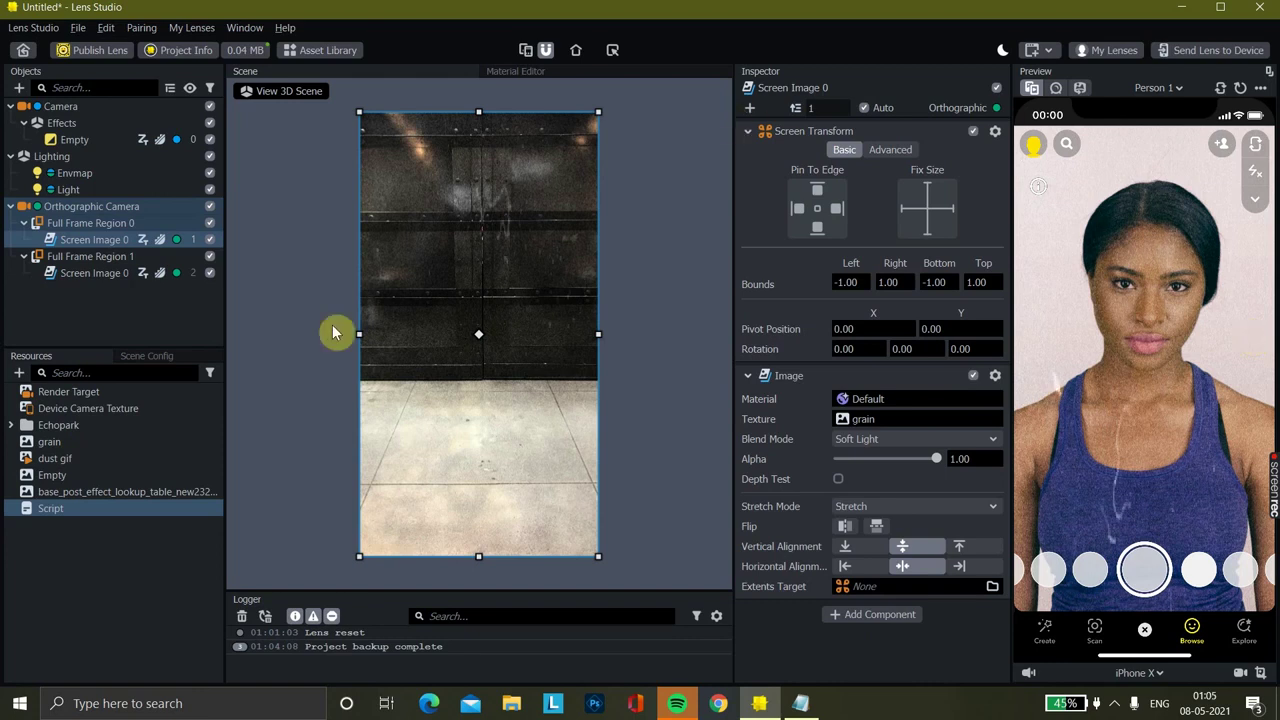
click(166, 330)
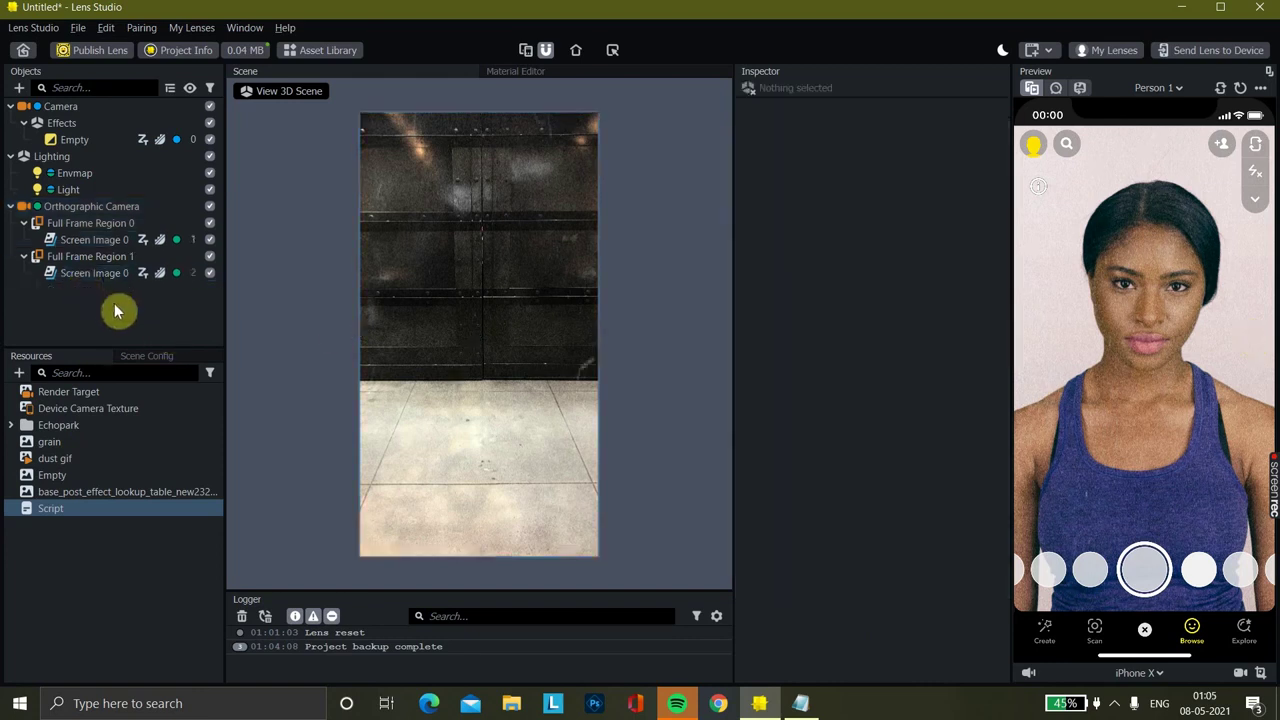
right_click(119, 310)
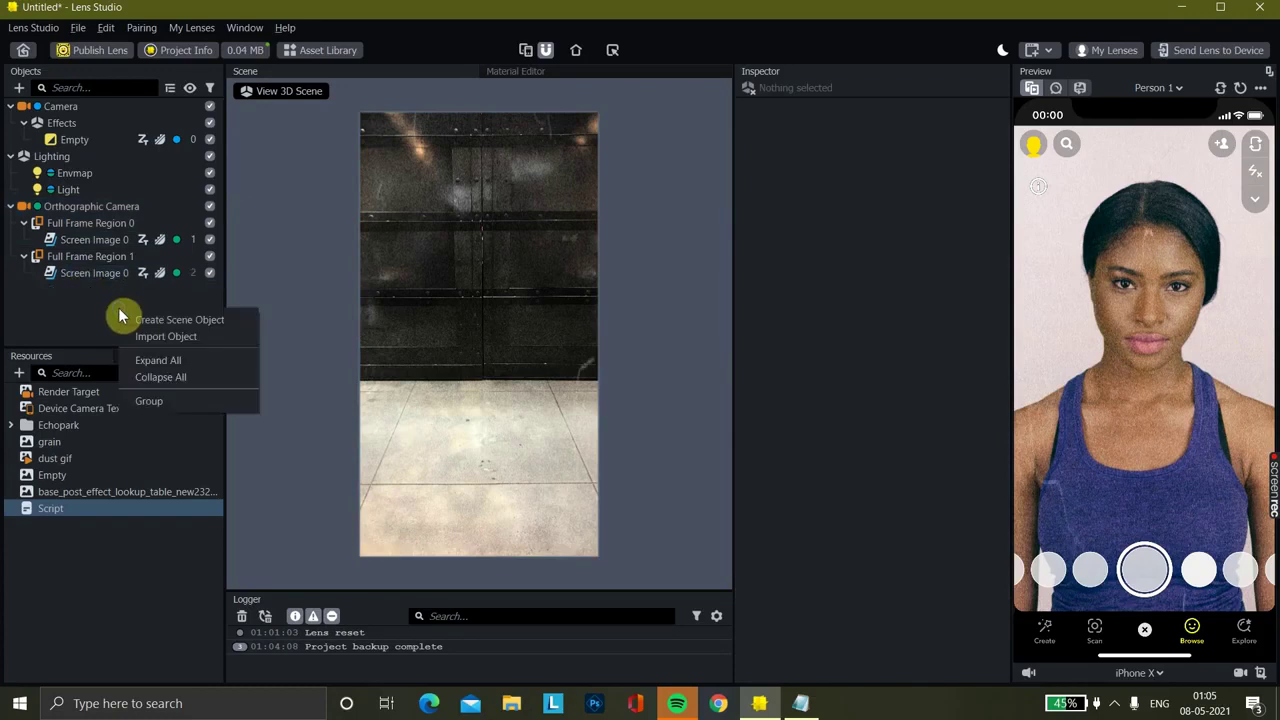
click(179, 320)
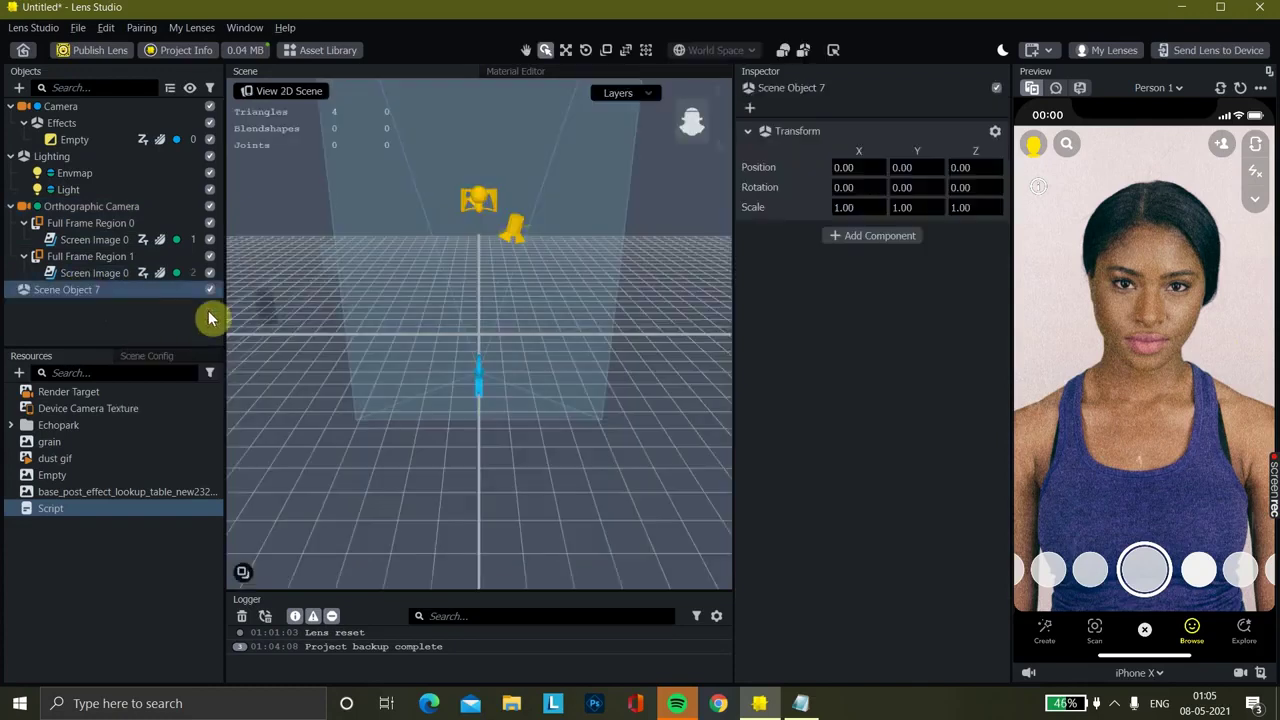
Add a Script component to Scene Object 7 and assign the Script resource to it
click(880, 238)
click(840, 370)
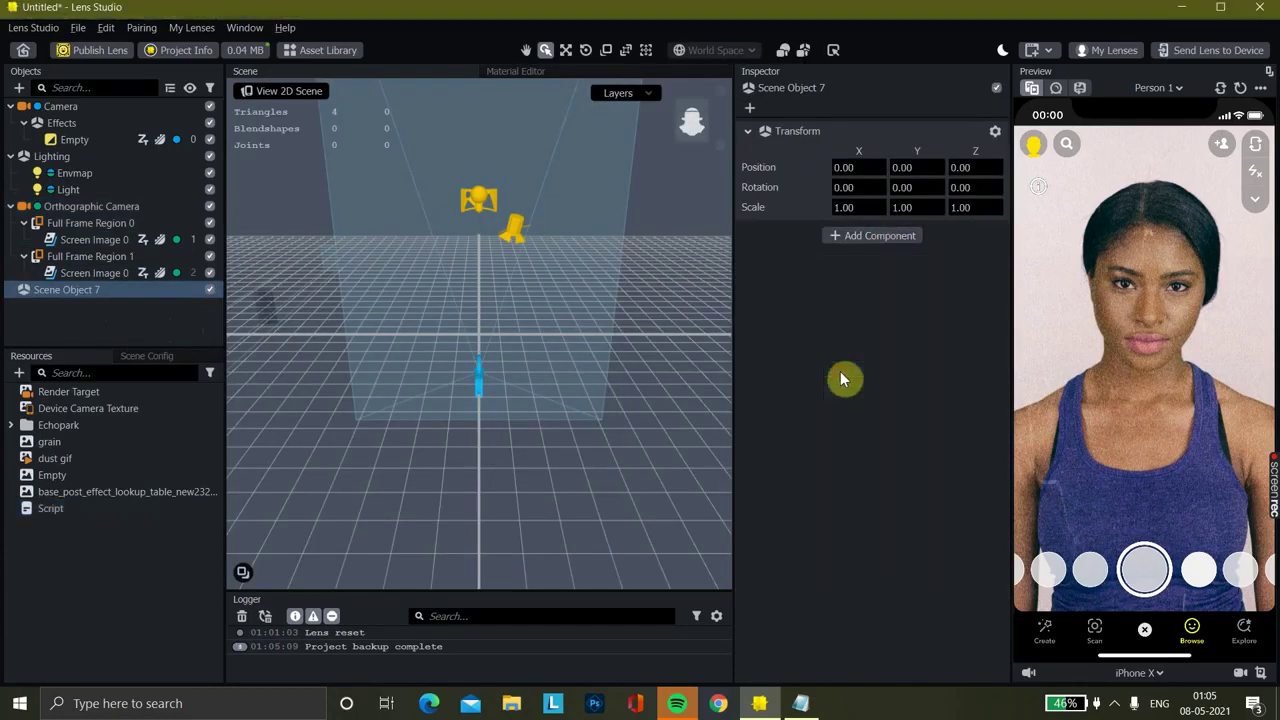
click(879, 257)
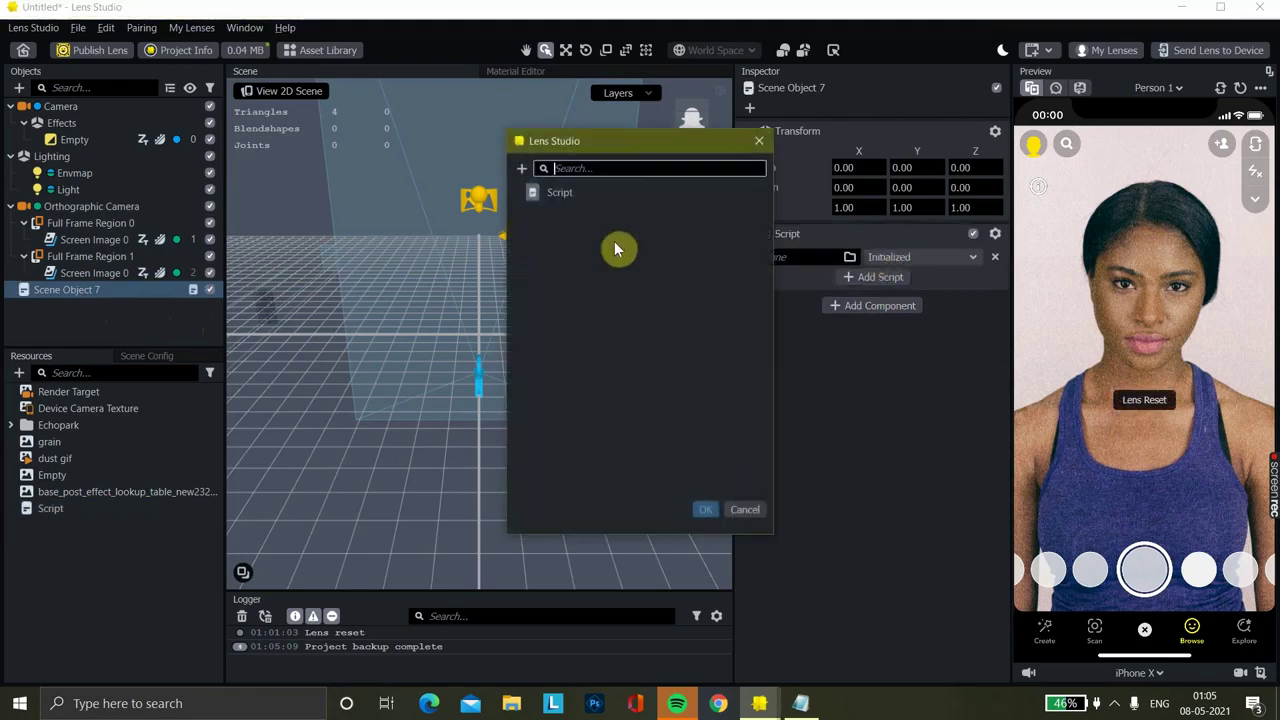
click(606, 197)
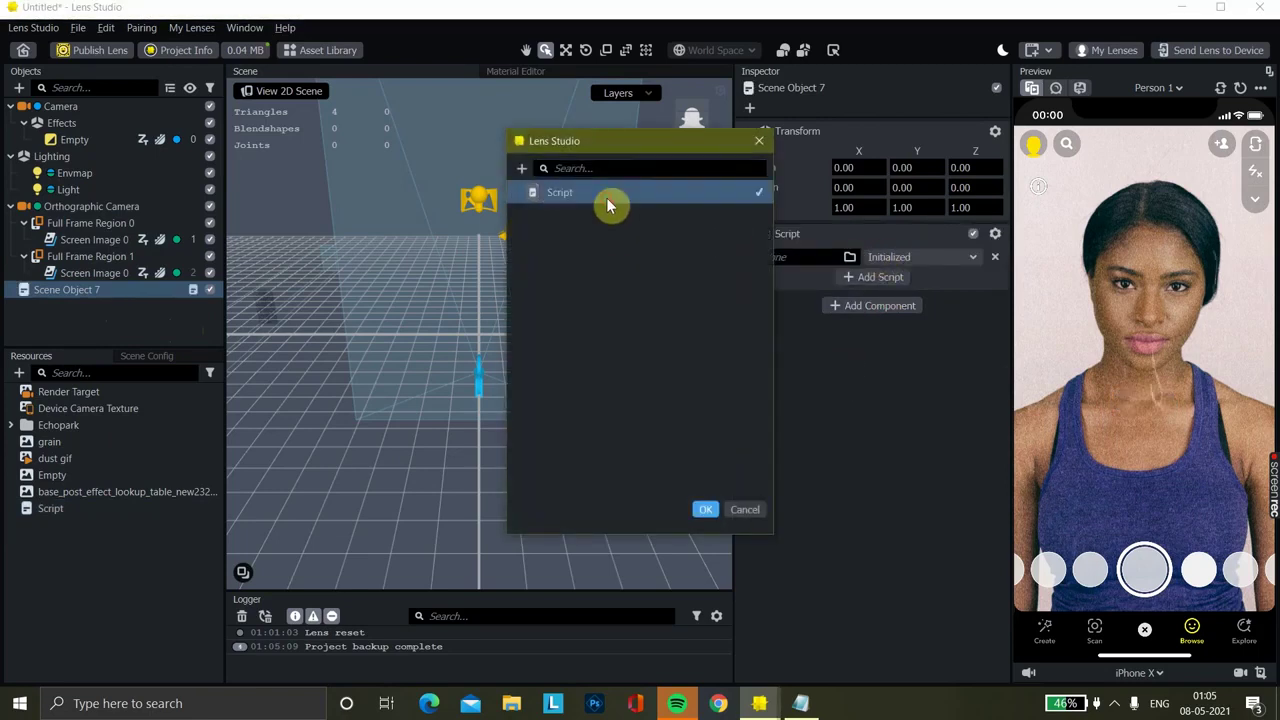
click(707, 510)
Add two object values to the script and assign Screen Image 0 under Full Frame Region 0 to Value 0
click(893, 317)
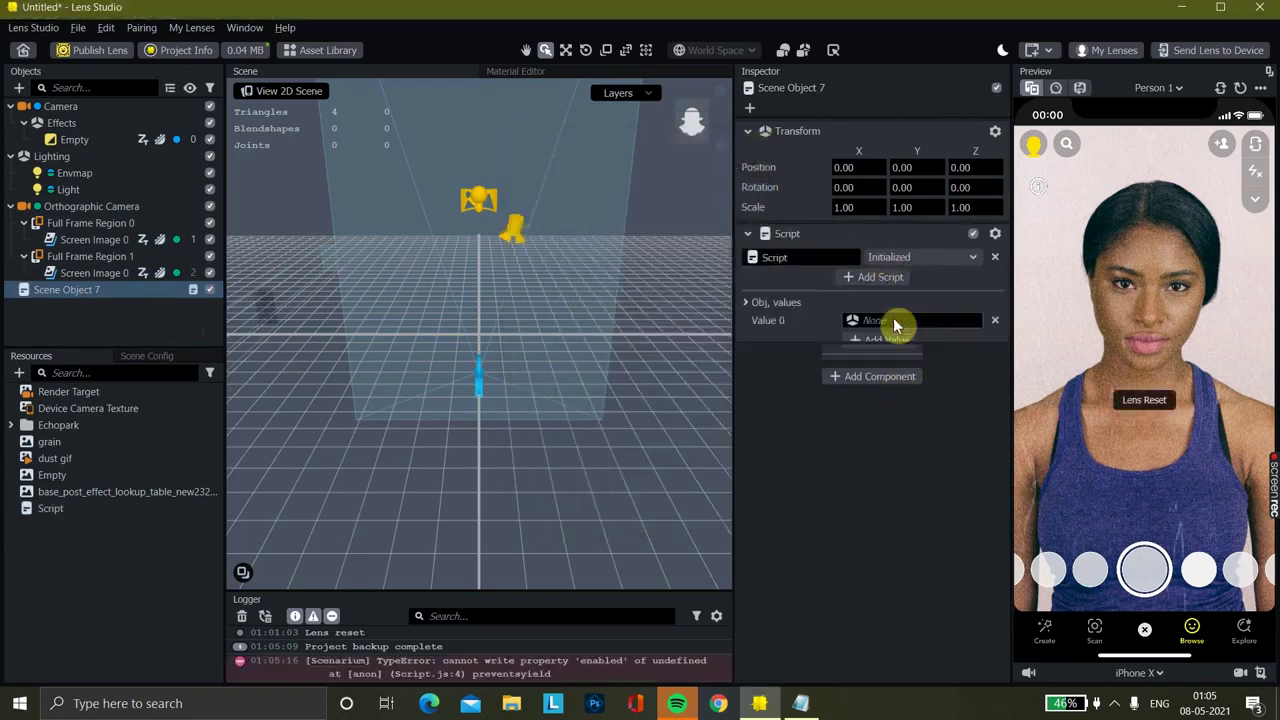
click(860, 342)
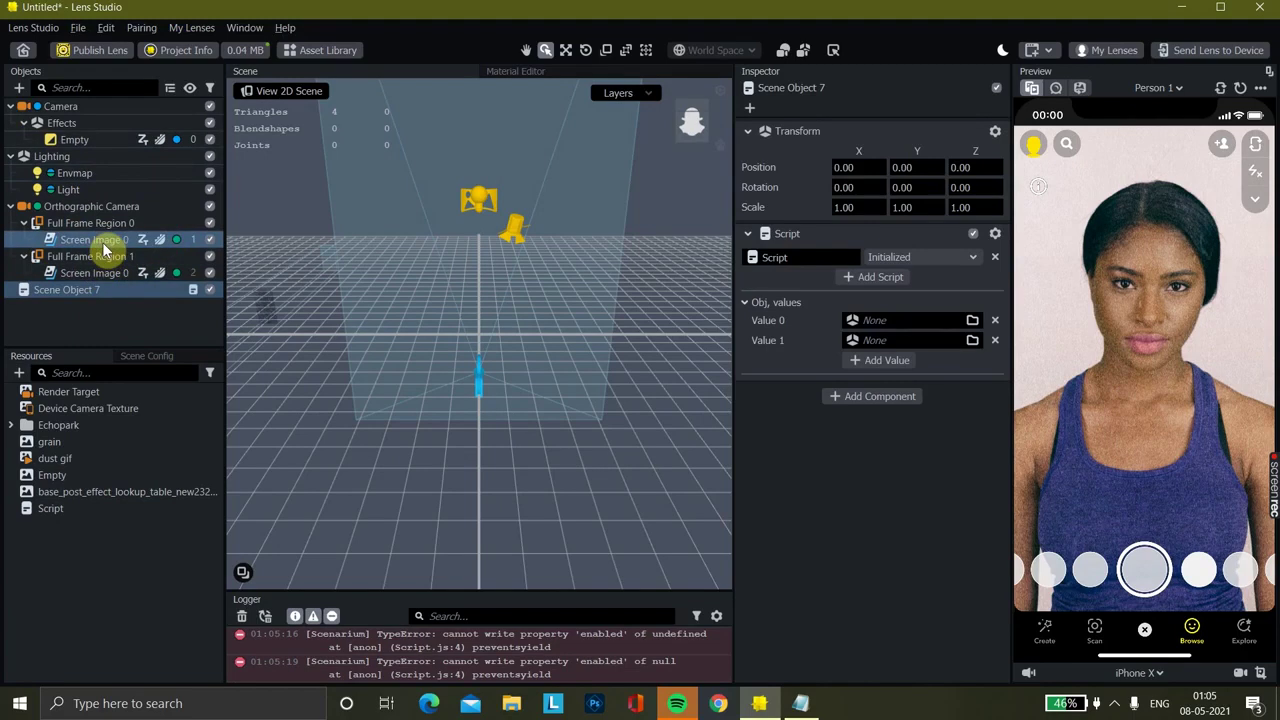
click(897, 322)
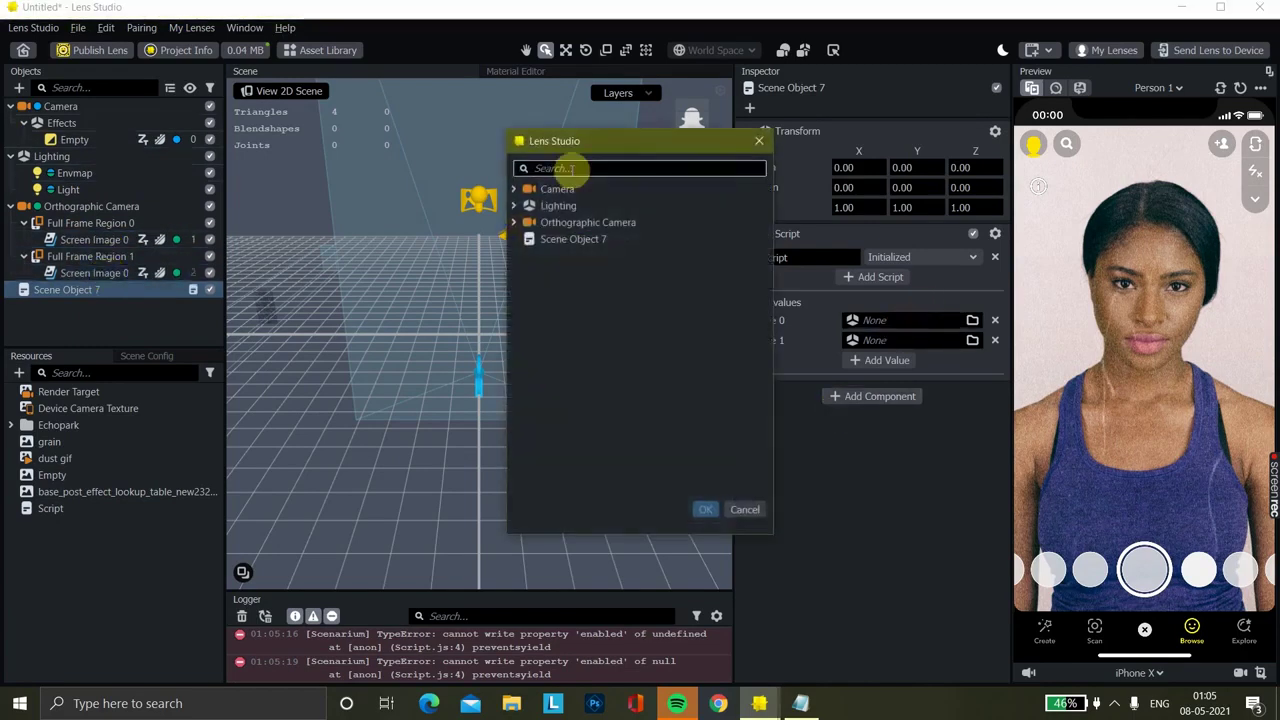
text(s)
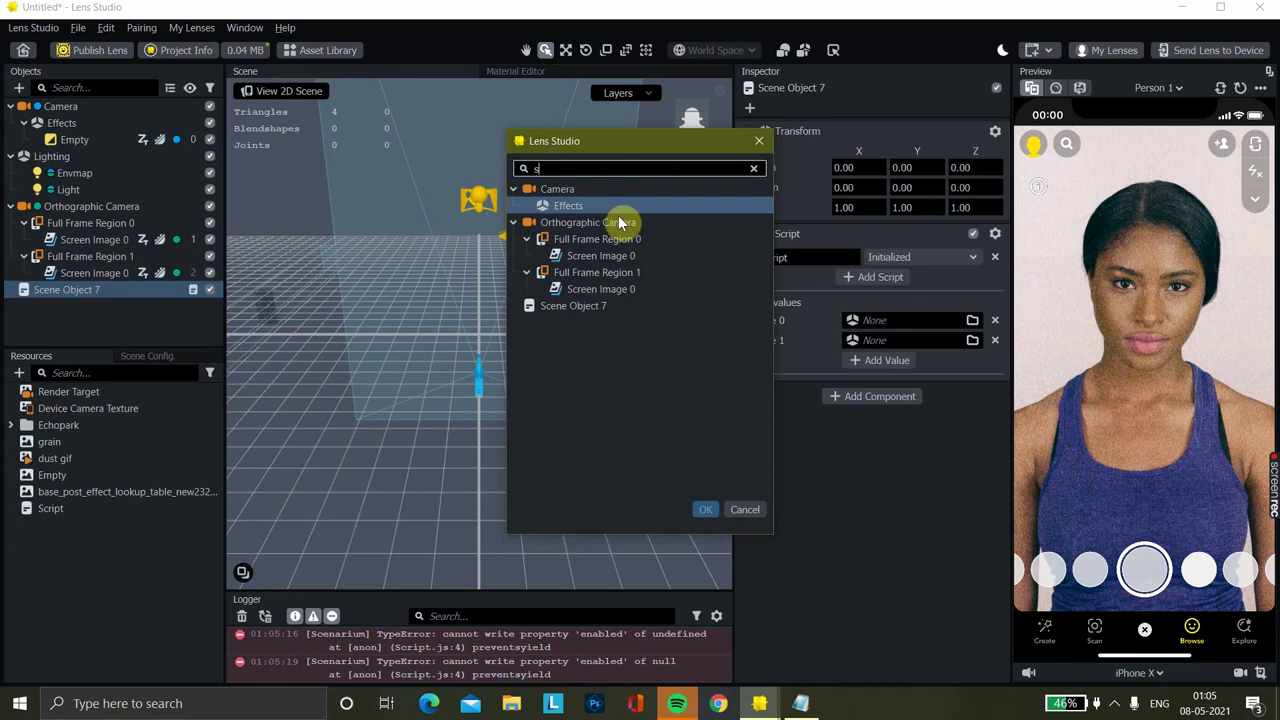
click(625, 257)
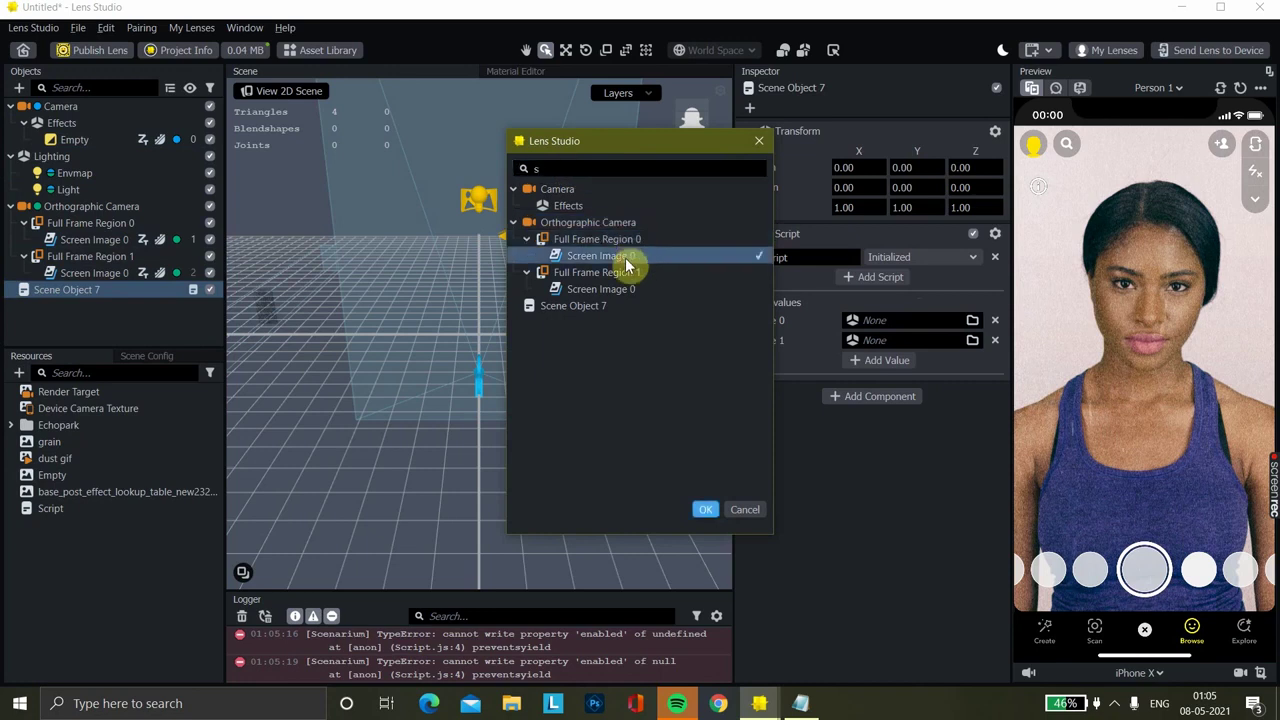
click(705, 509)
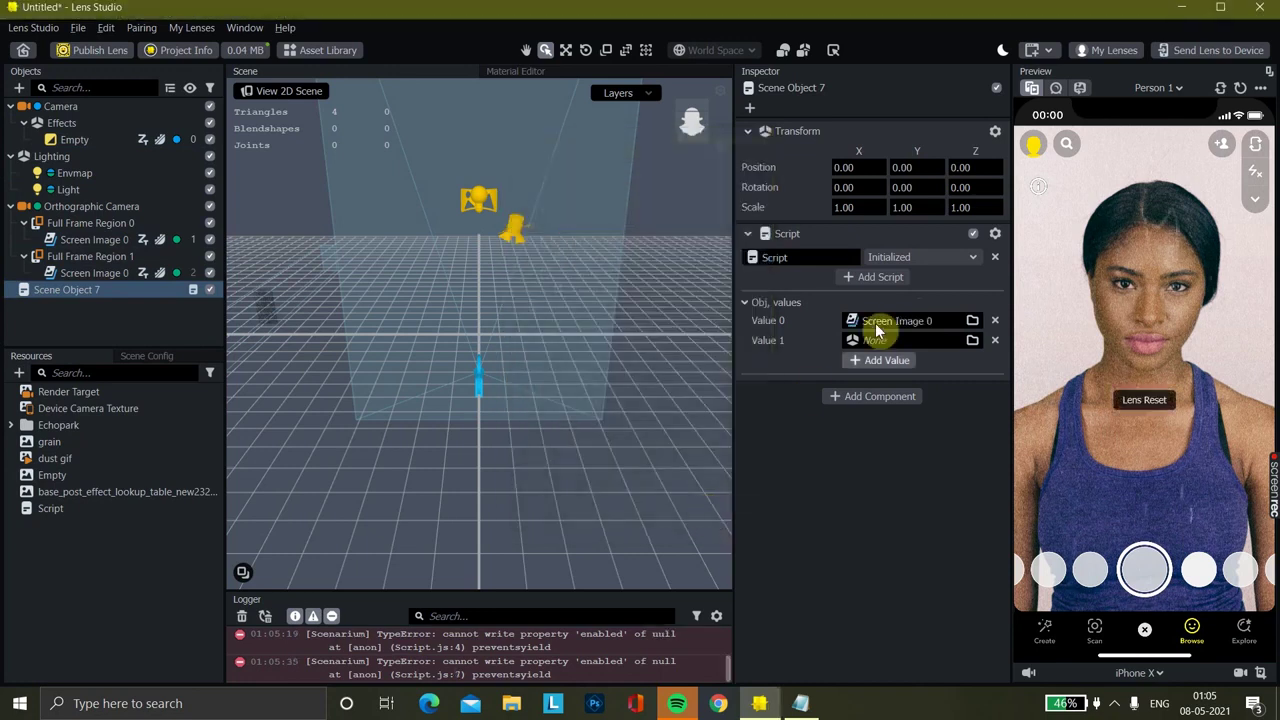
Assign Screen Image 0 under Full Frame Region 1 to the script's Value 1
click(880, 339)
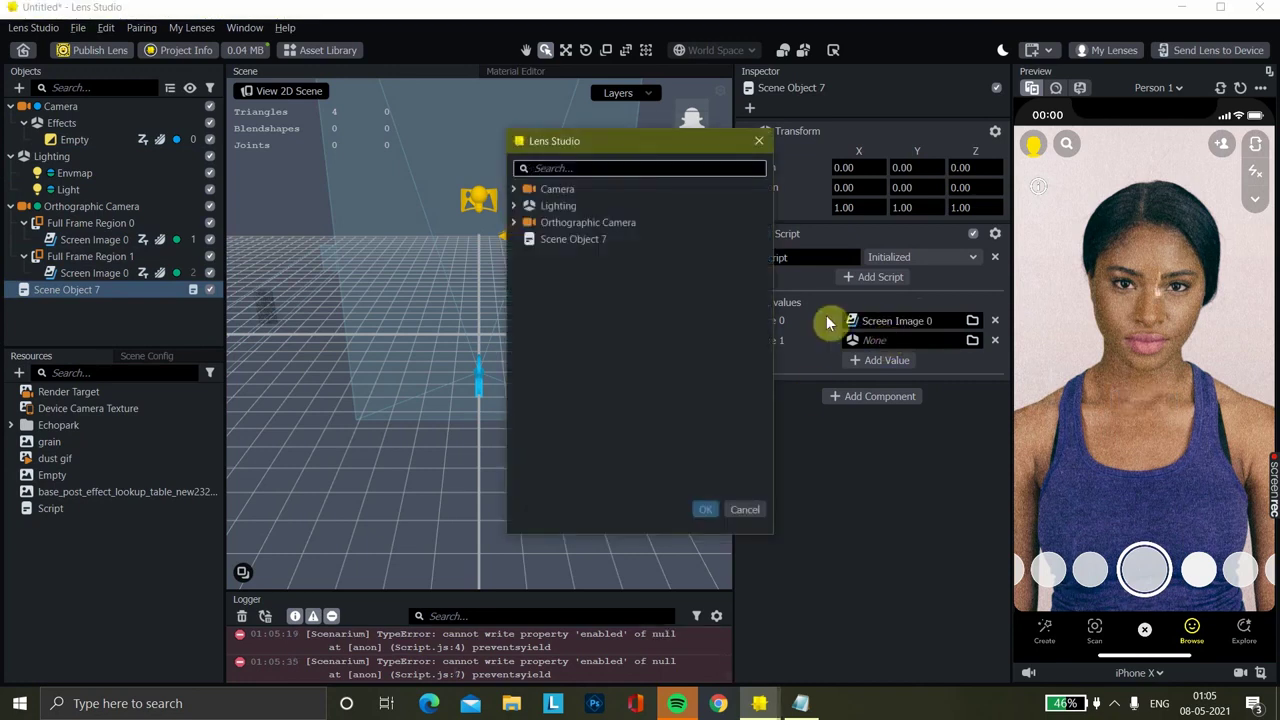
text(s)
click(610, 290)
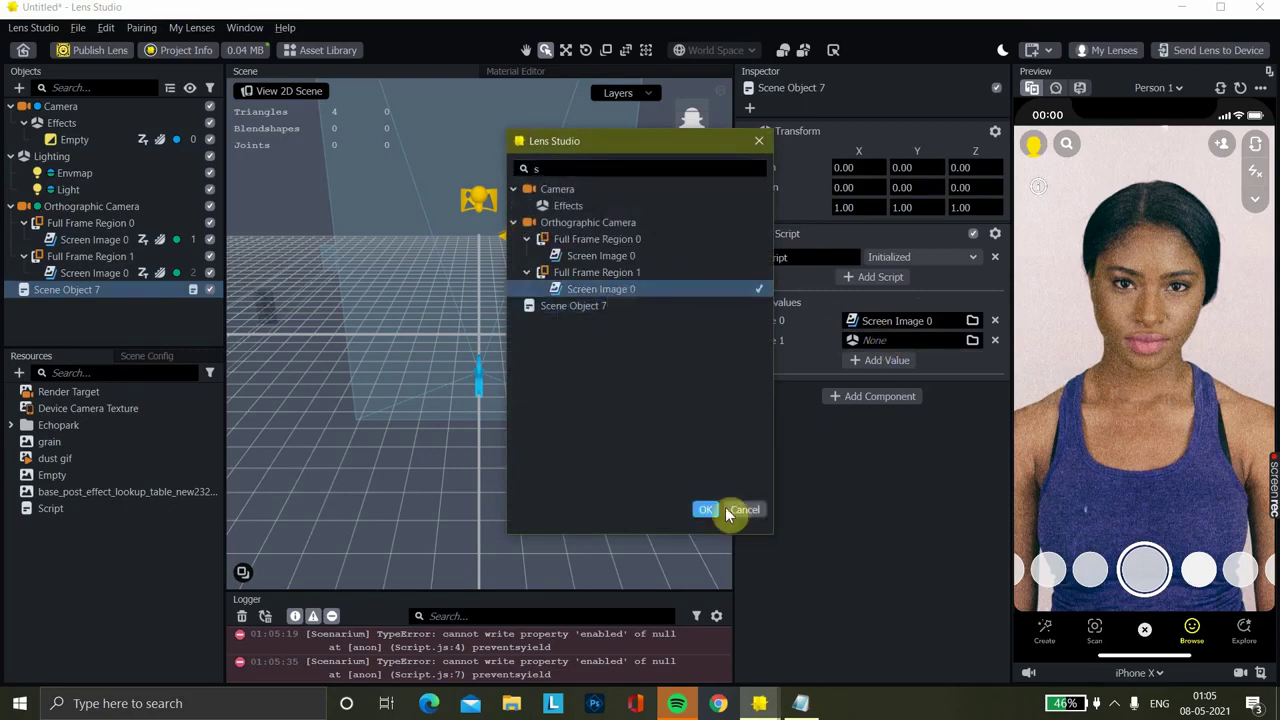
click(714, 509)
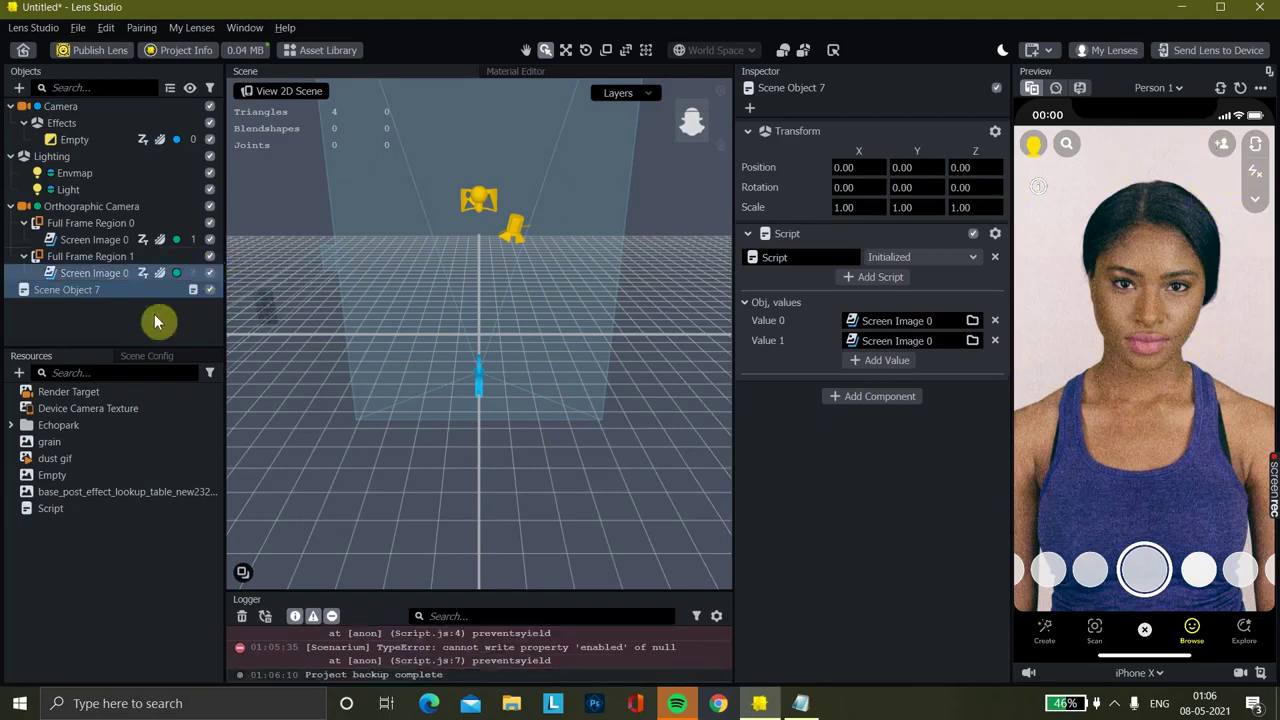
click(23, 256)
click(23, 223)
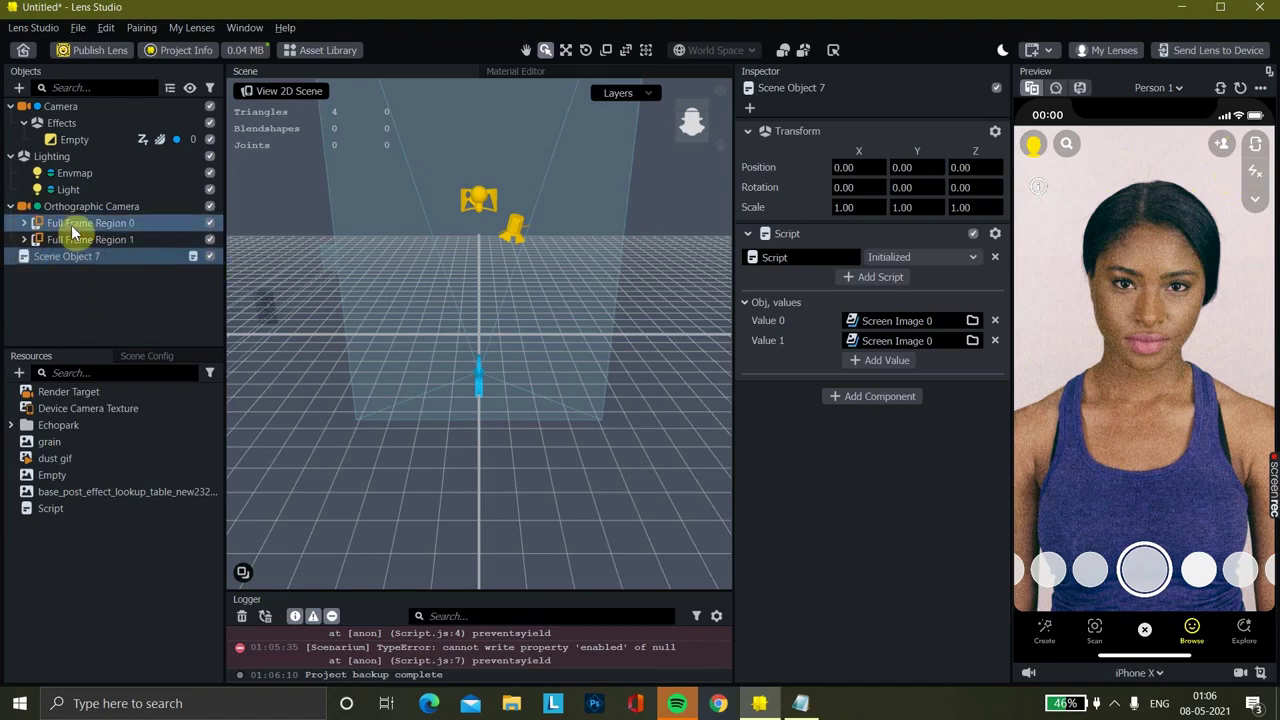
right_click(72, 232)
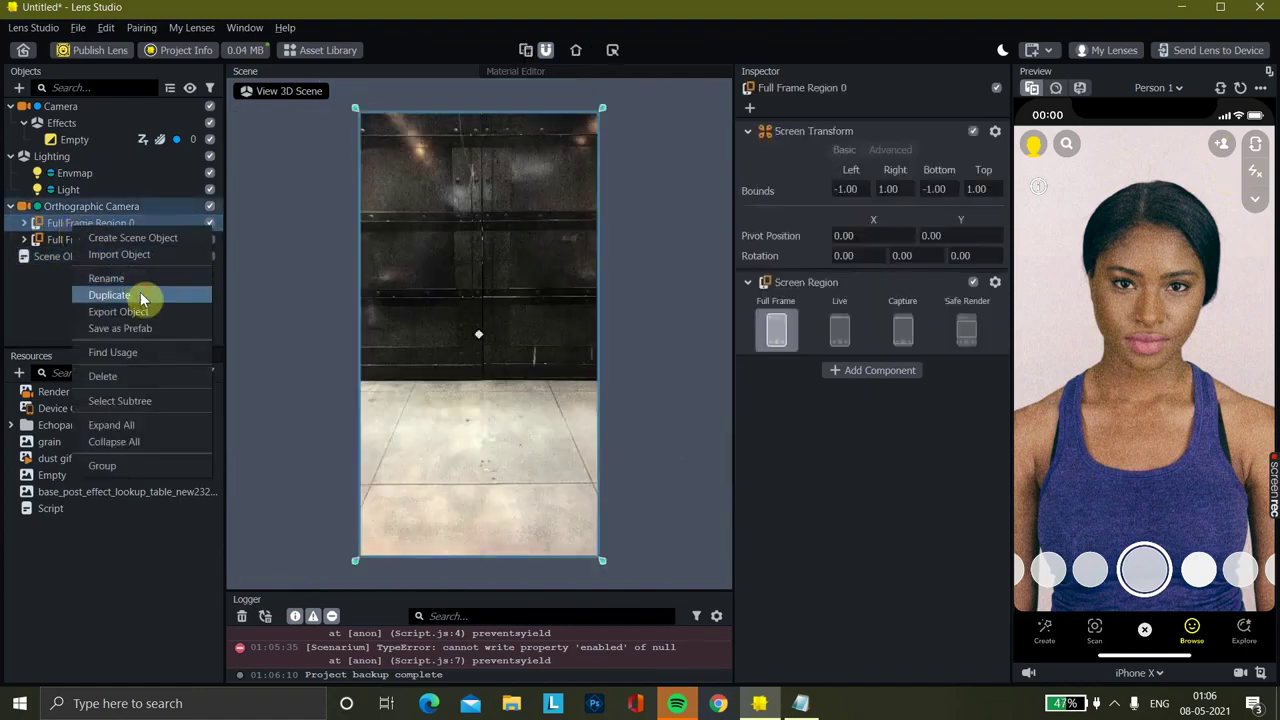
key(Escape)
key(ctrl+d)
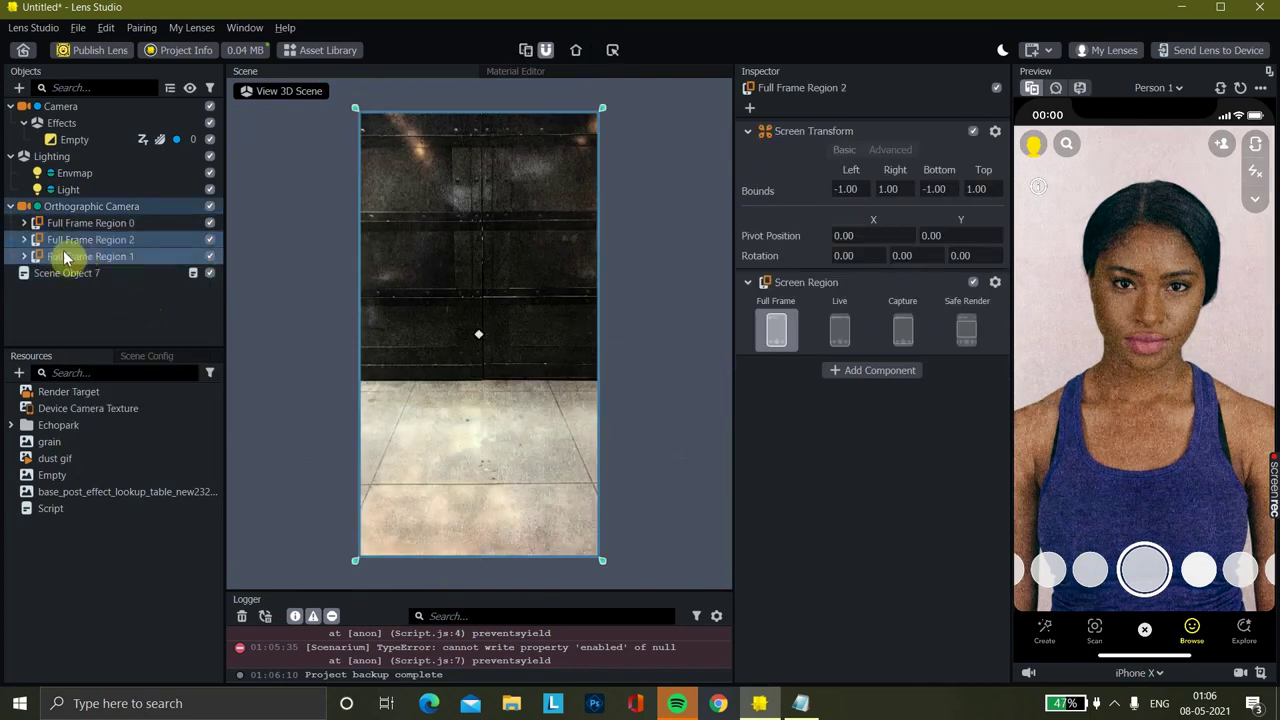
click(24, 240)
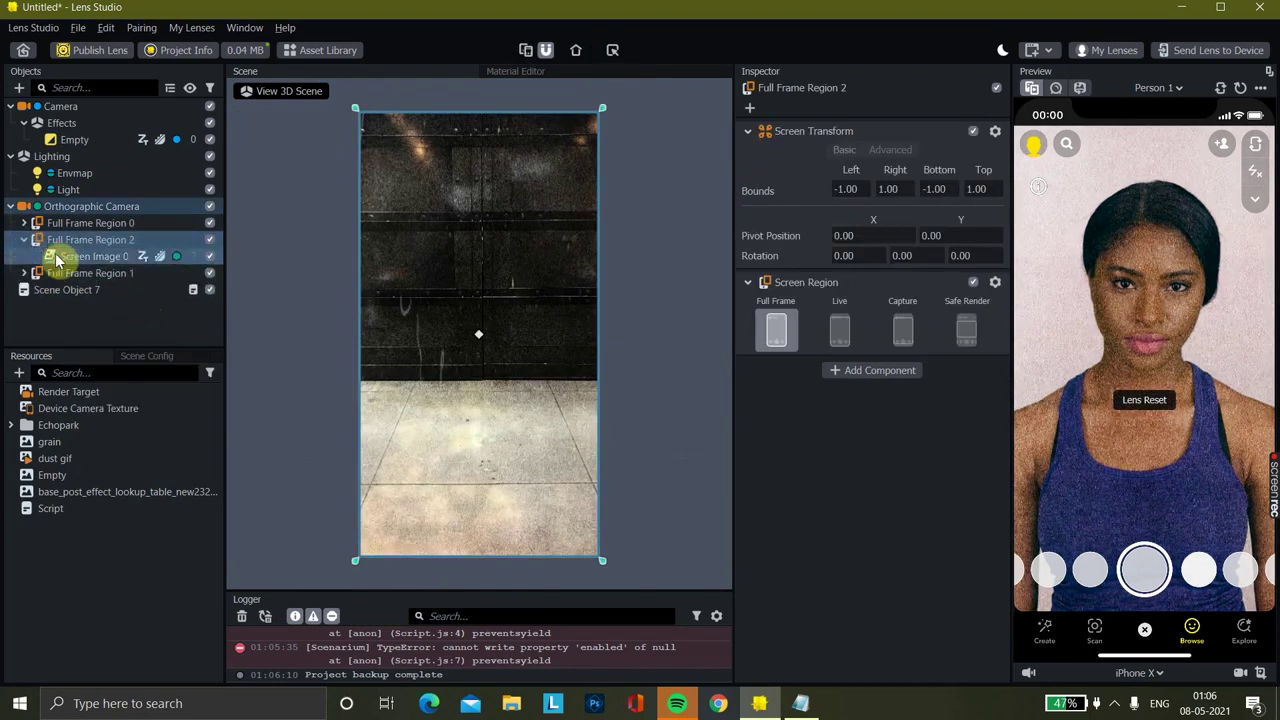
click(57, 257)
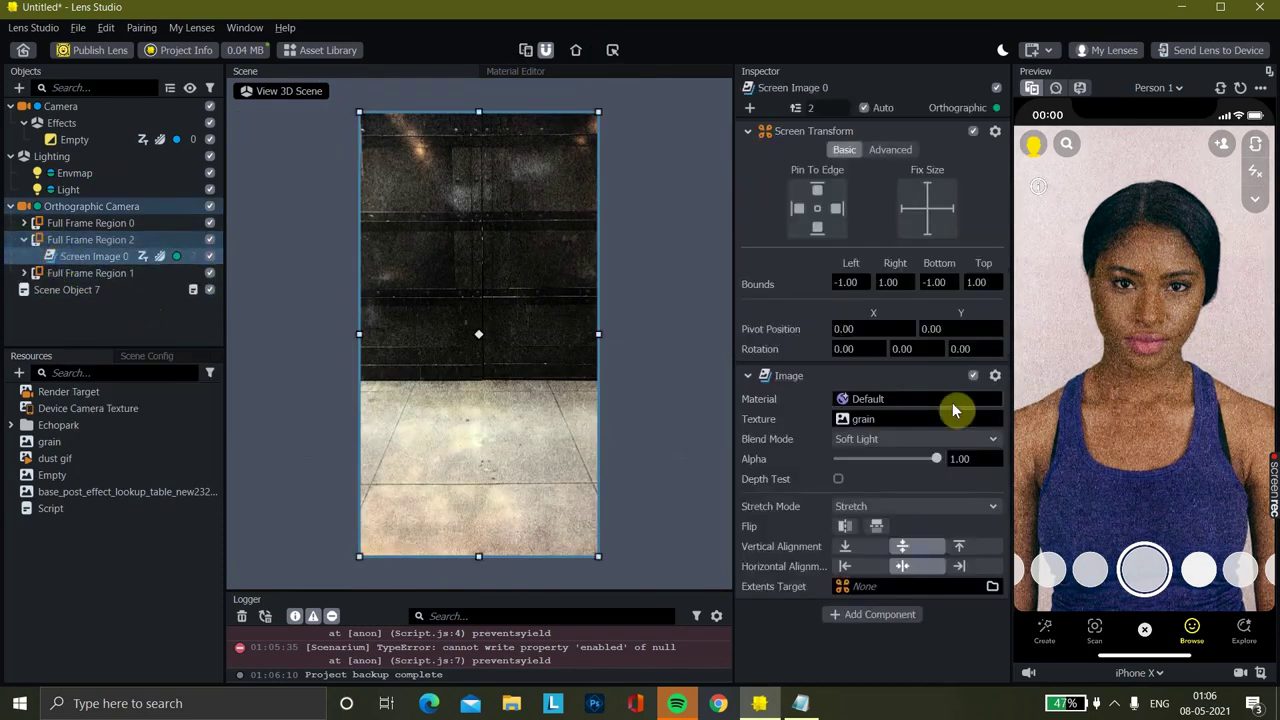
click(895, 429)
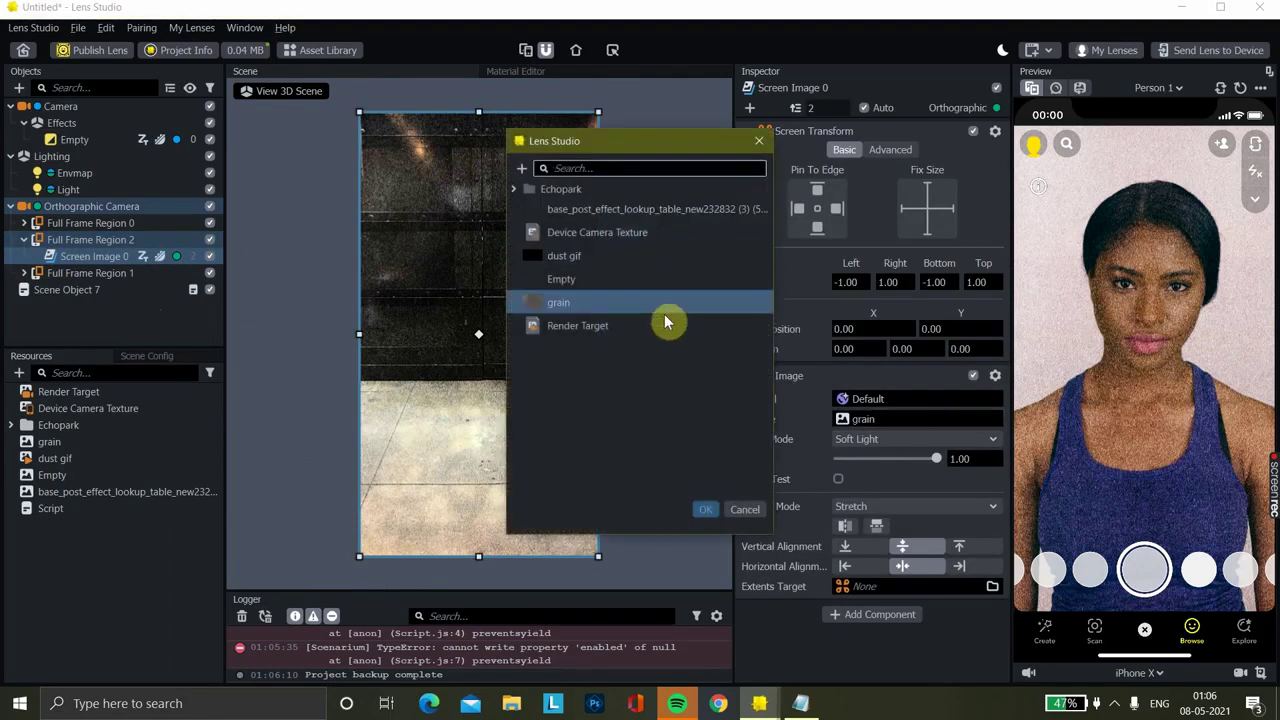
click(640, 287)
click(702, 332)
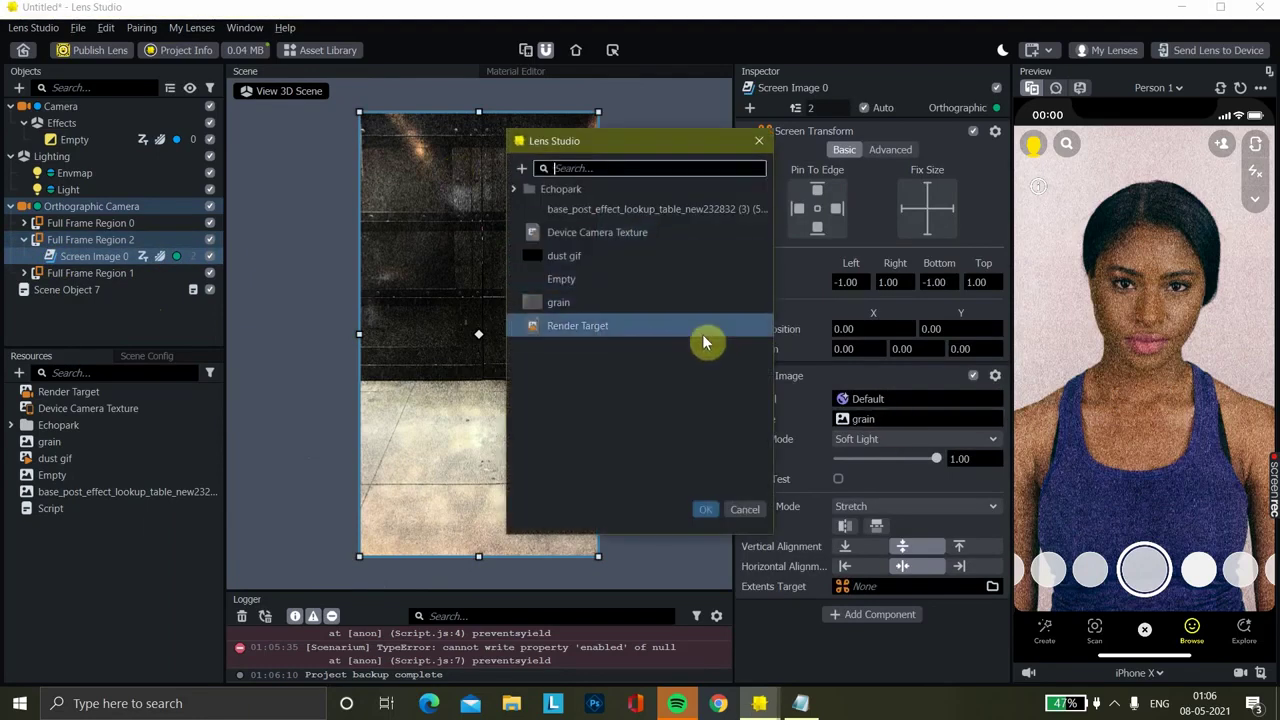
click(710, 302)
click(712, 282)
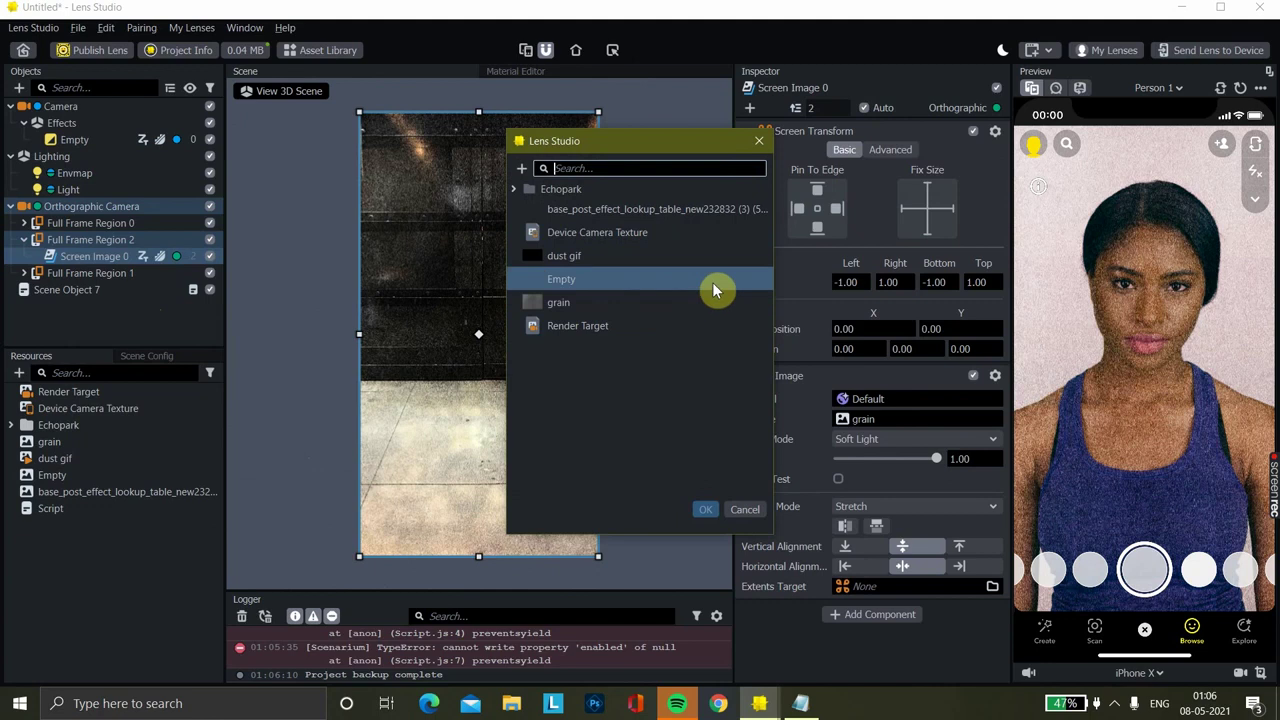
click(629, 232)
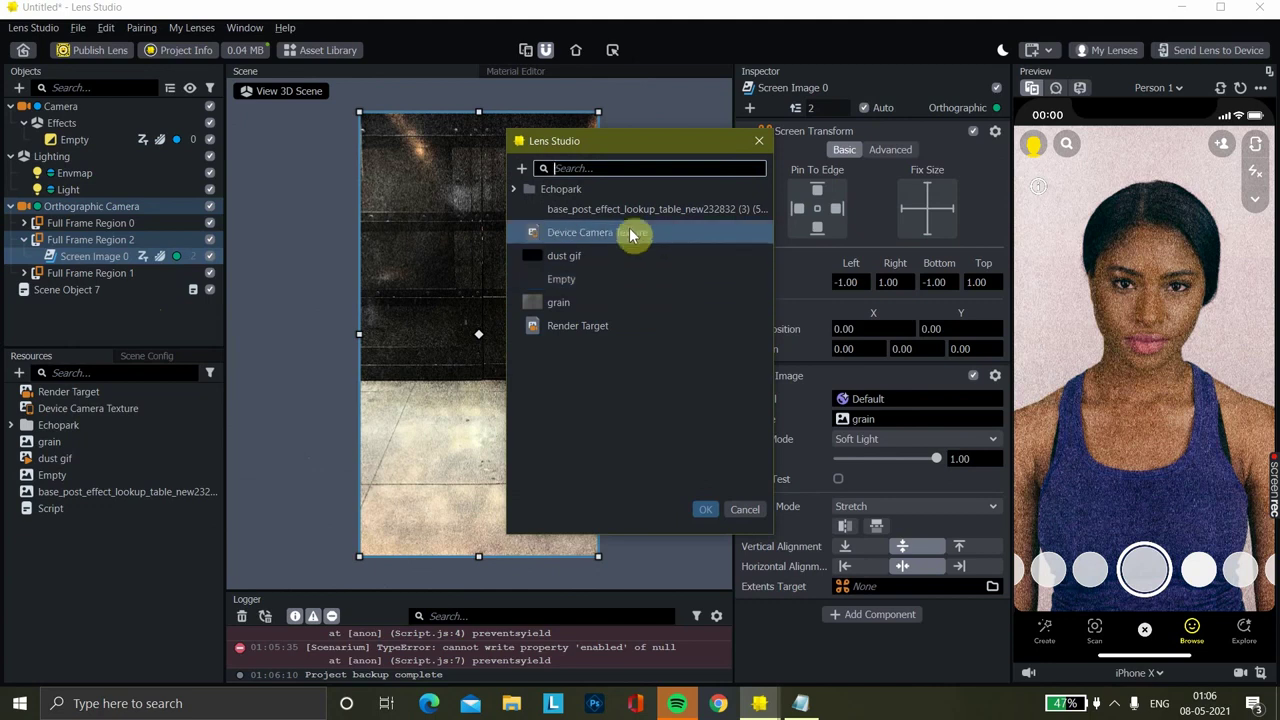
click(759, 141)
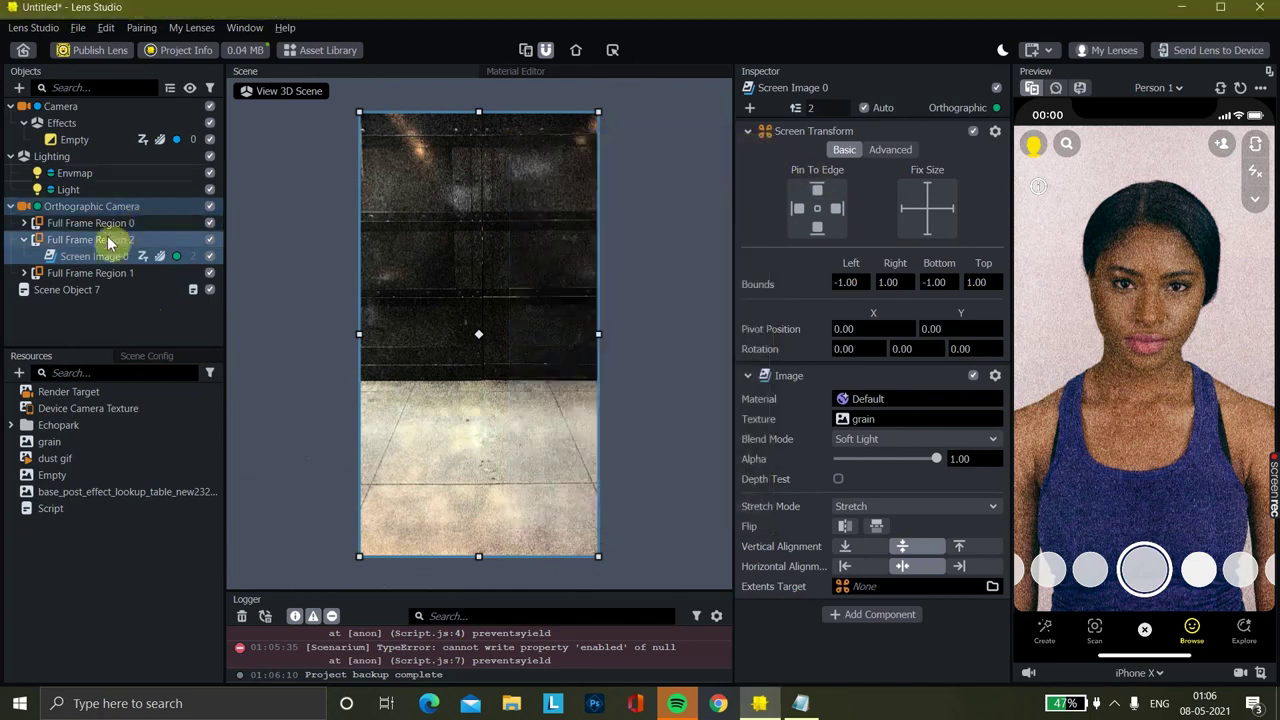
right_click(110, 244)
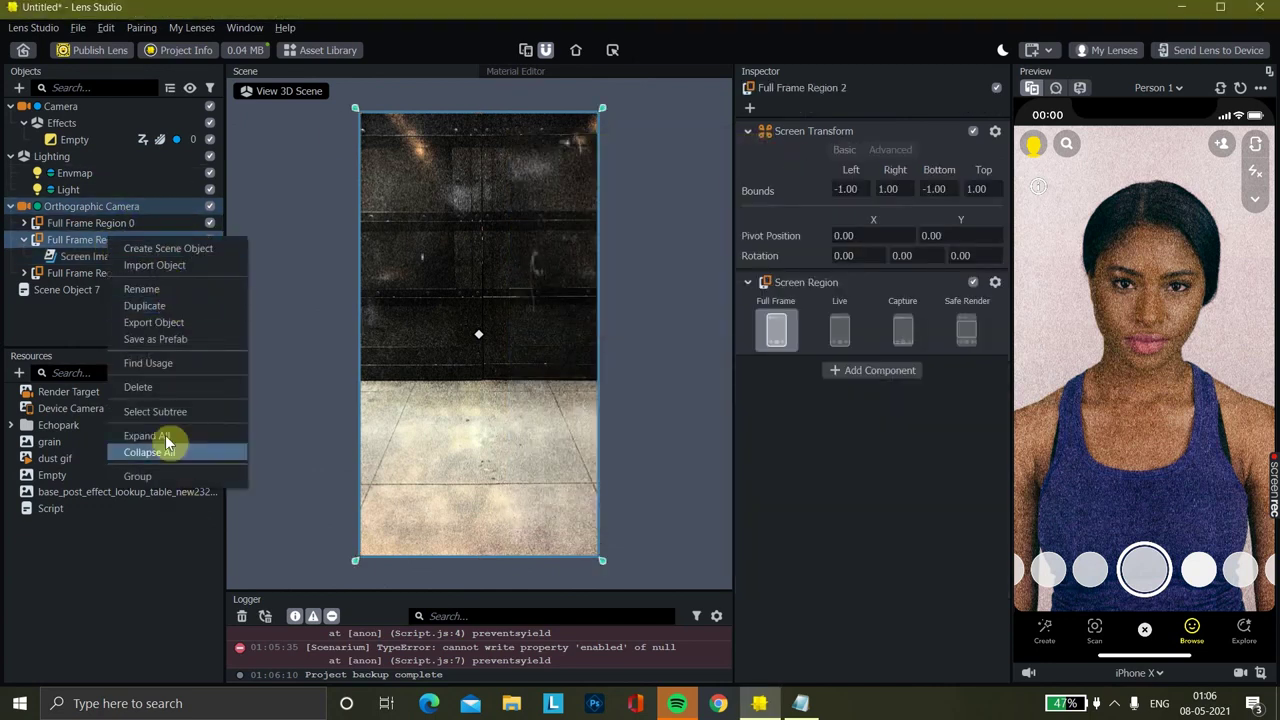
click(148, 392)
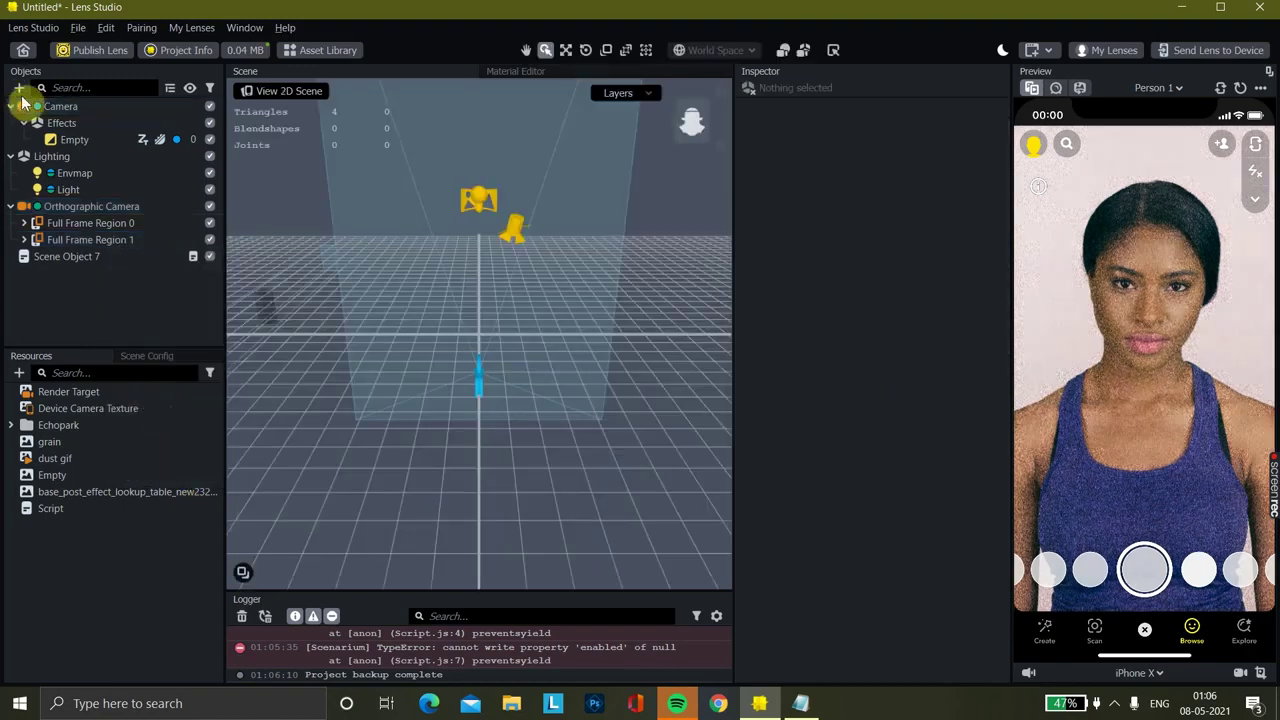
Add a new Screen Image under the Orthographic Camera and set its alpha to 0.00
click(19, 89)
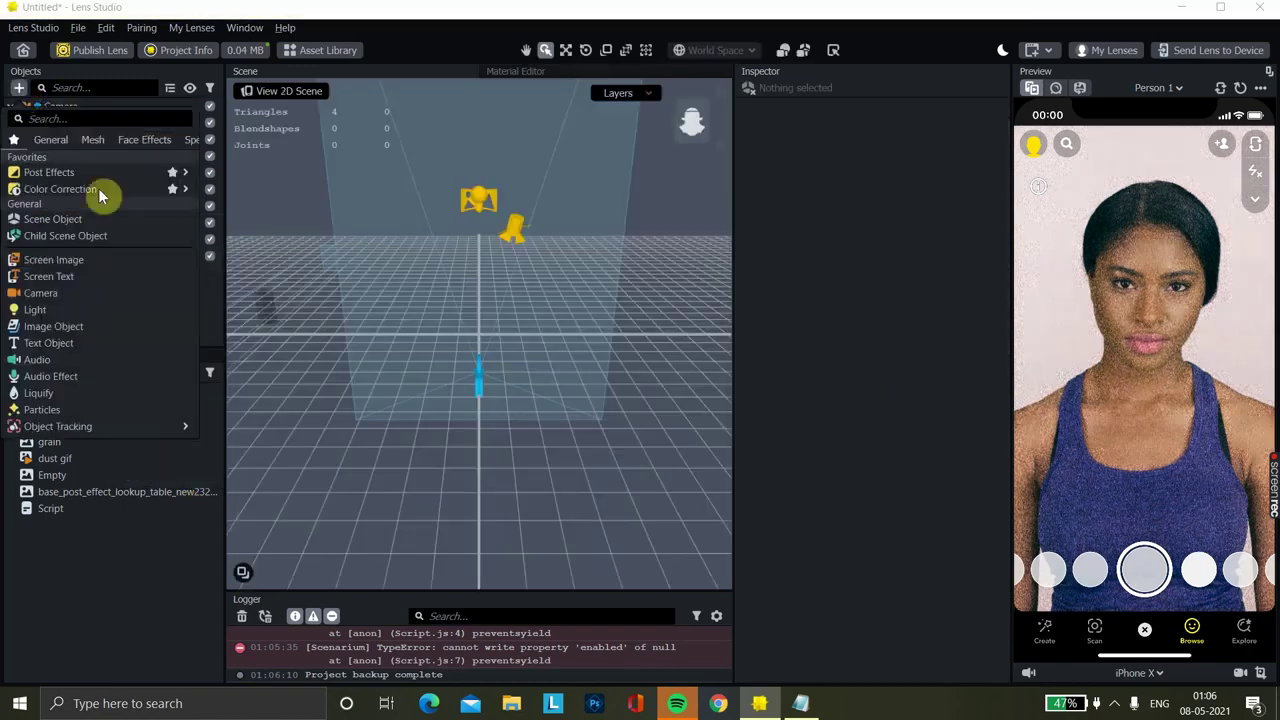
click(101, 261)
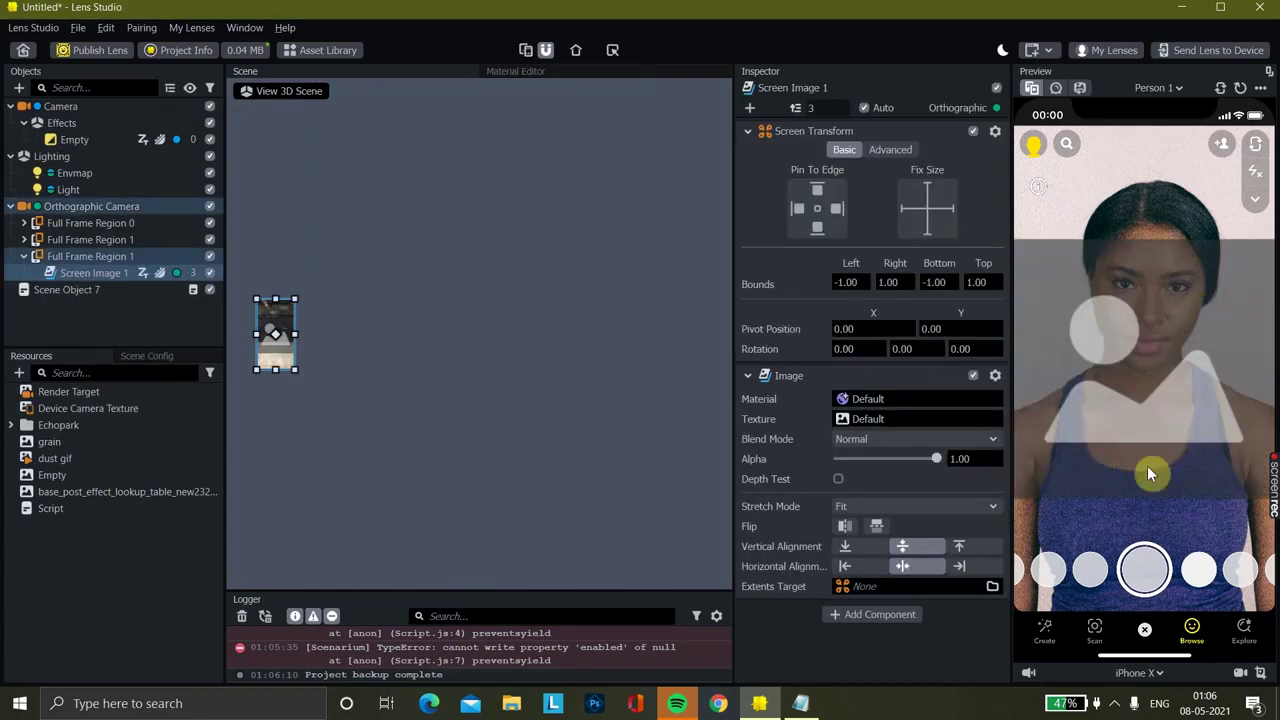
click(114, 207)
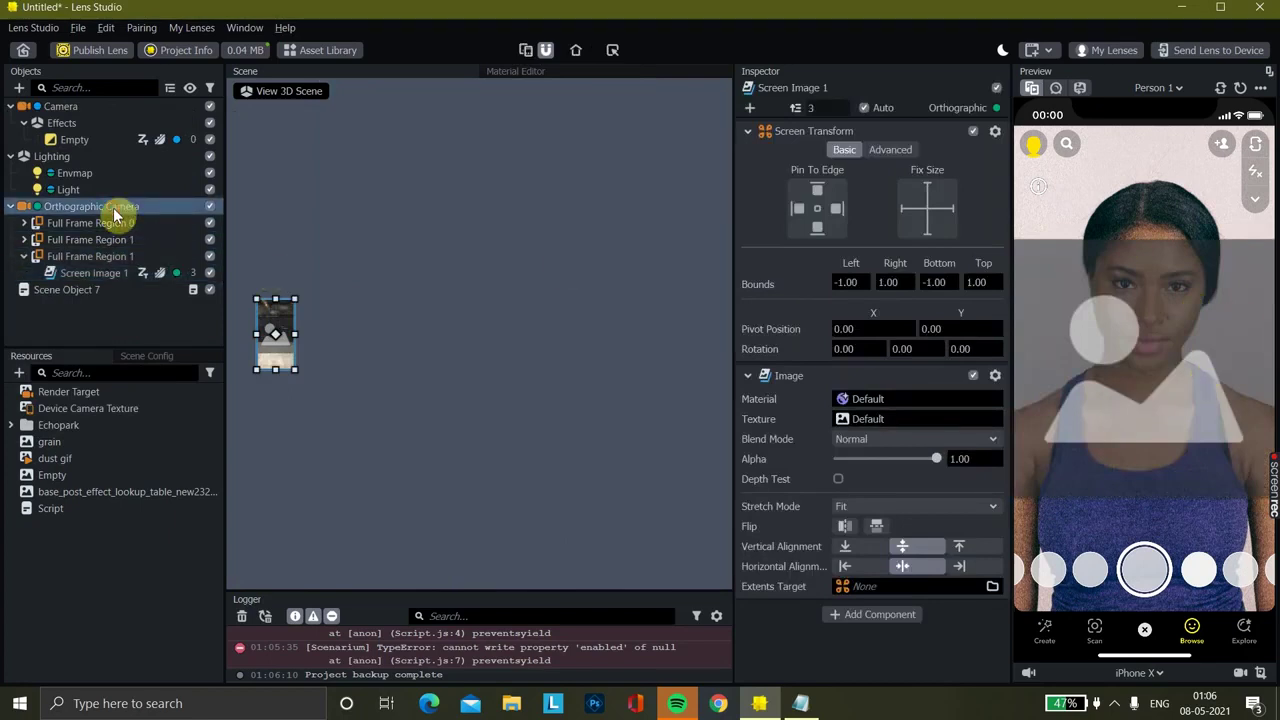
click(104, 270)
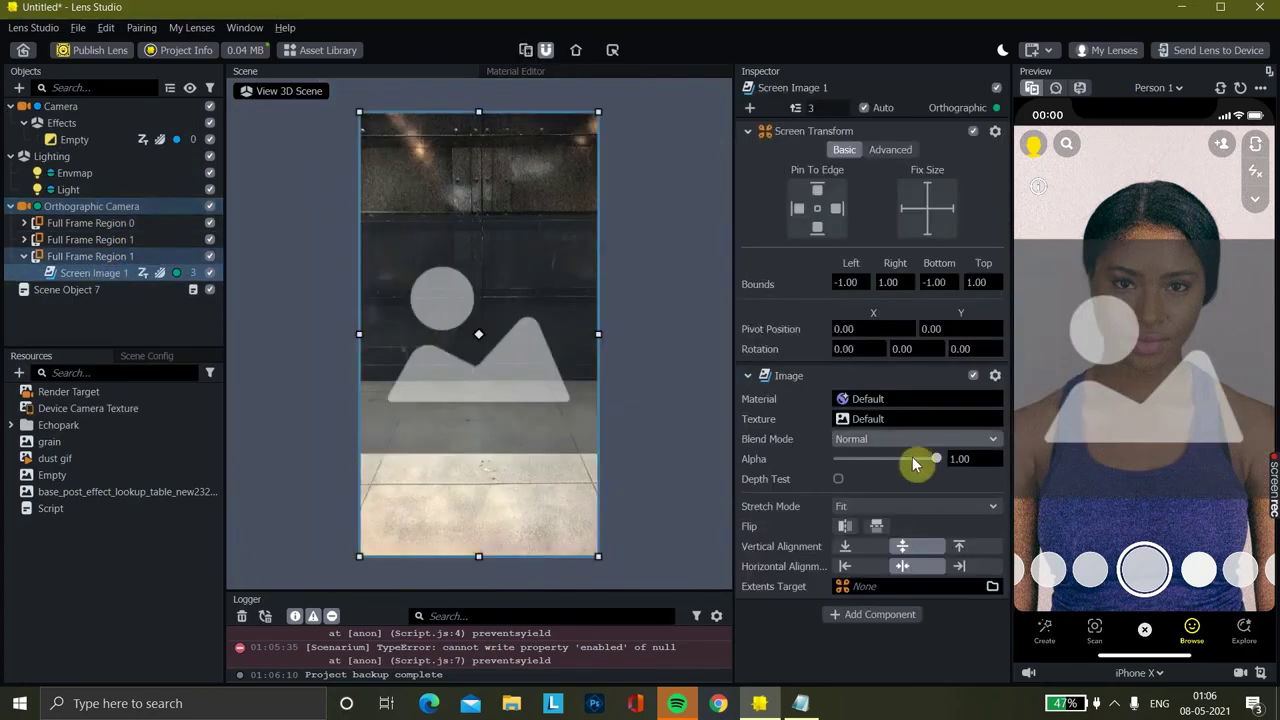
drag(936, 462, 826, 460)
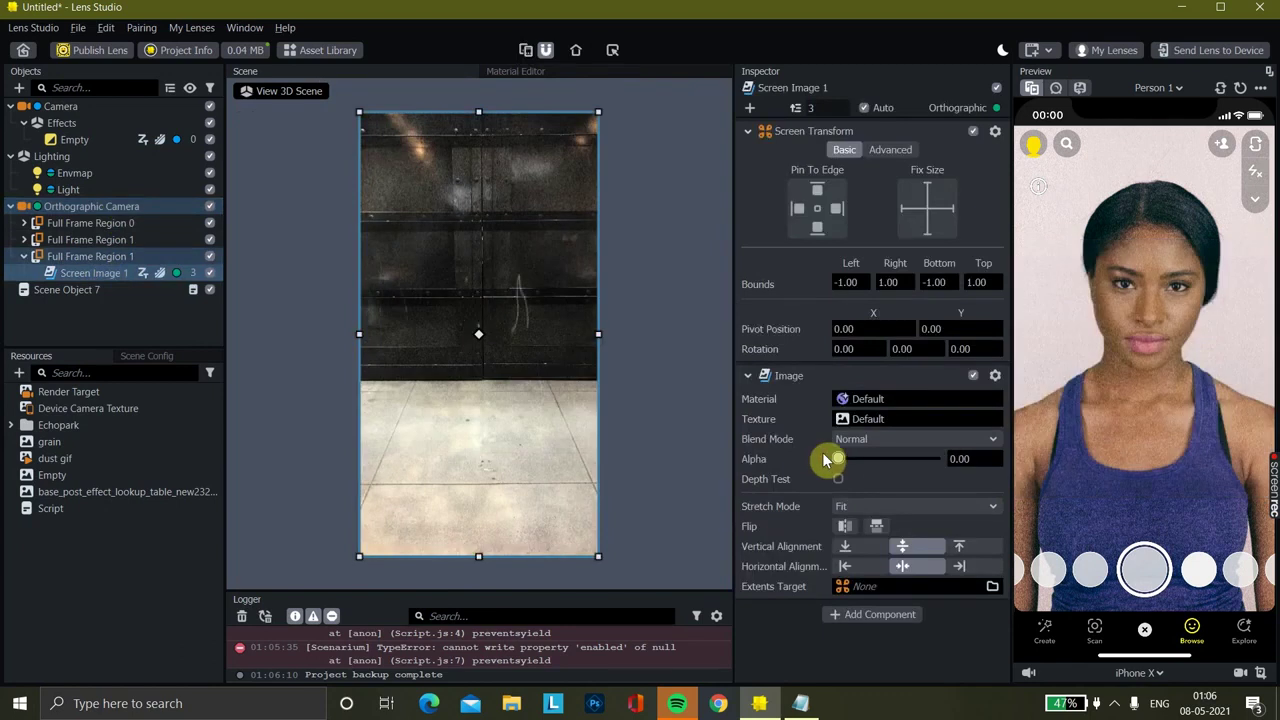
Add a third object value to Scene Object 7's script and assign Screen Image 1 to Value 2
click(88, 289)
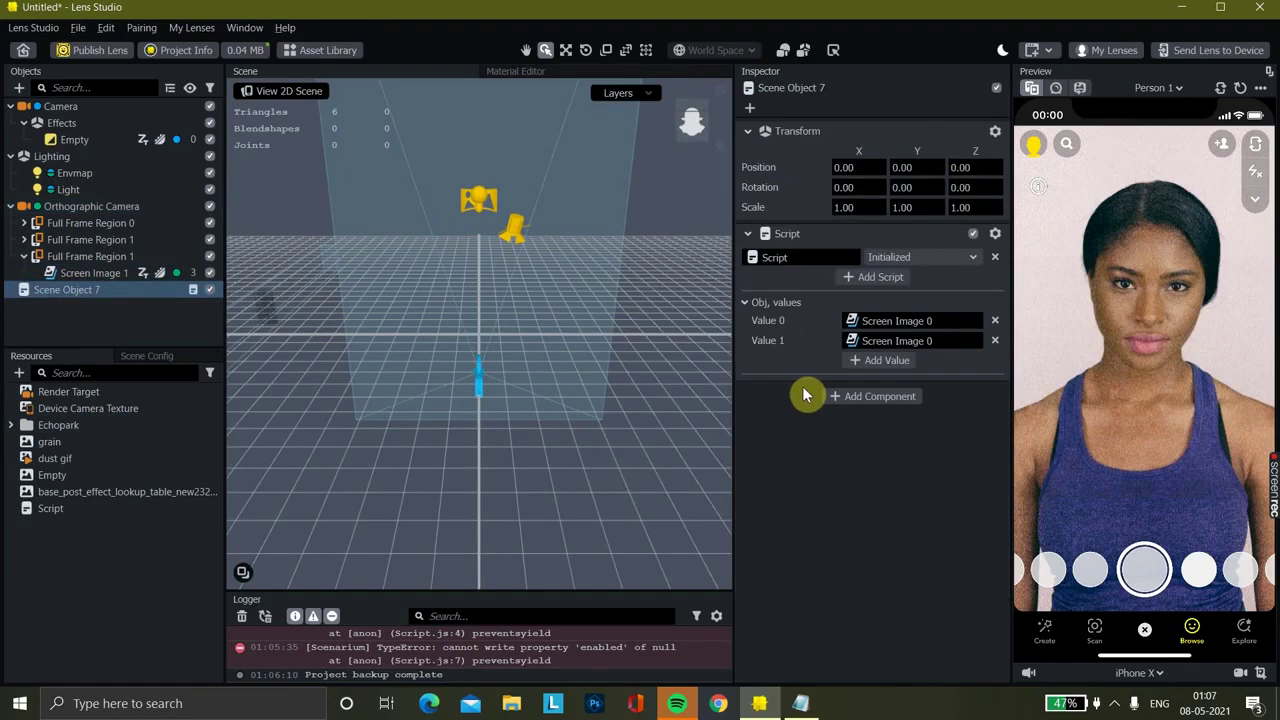
click(886, 360)
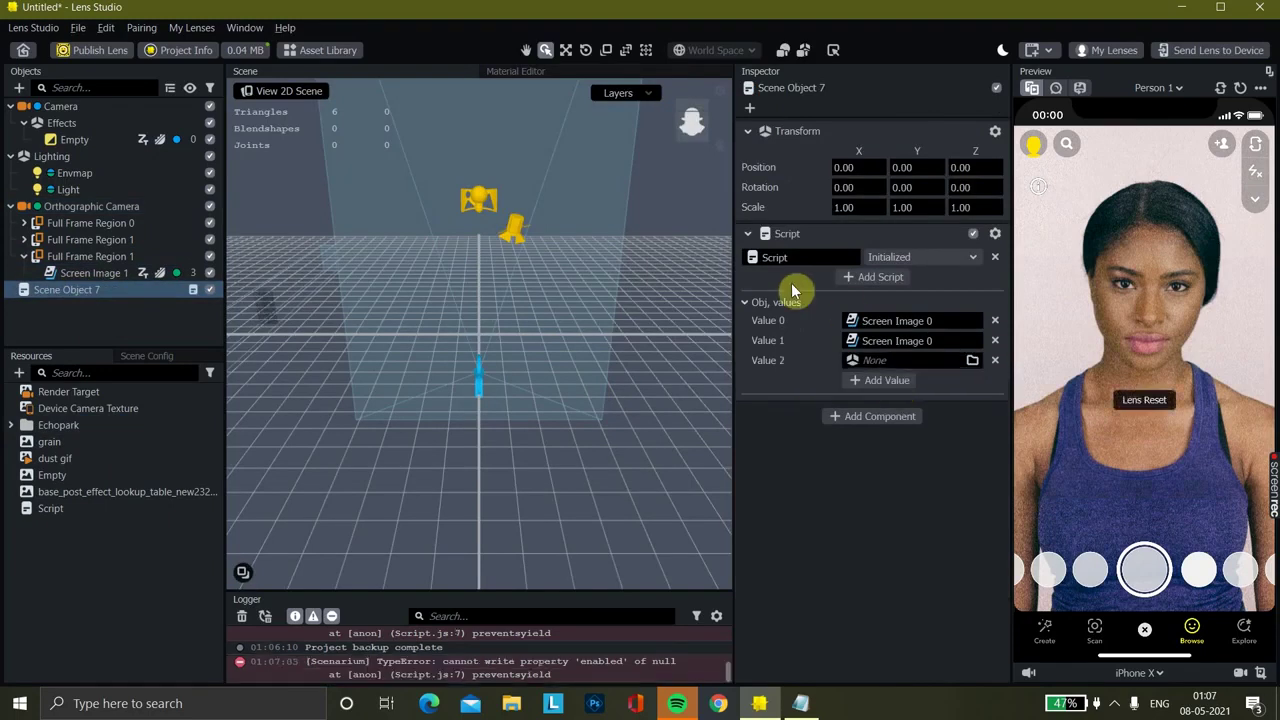
click(900, 361)
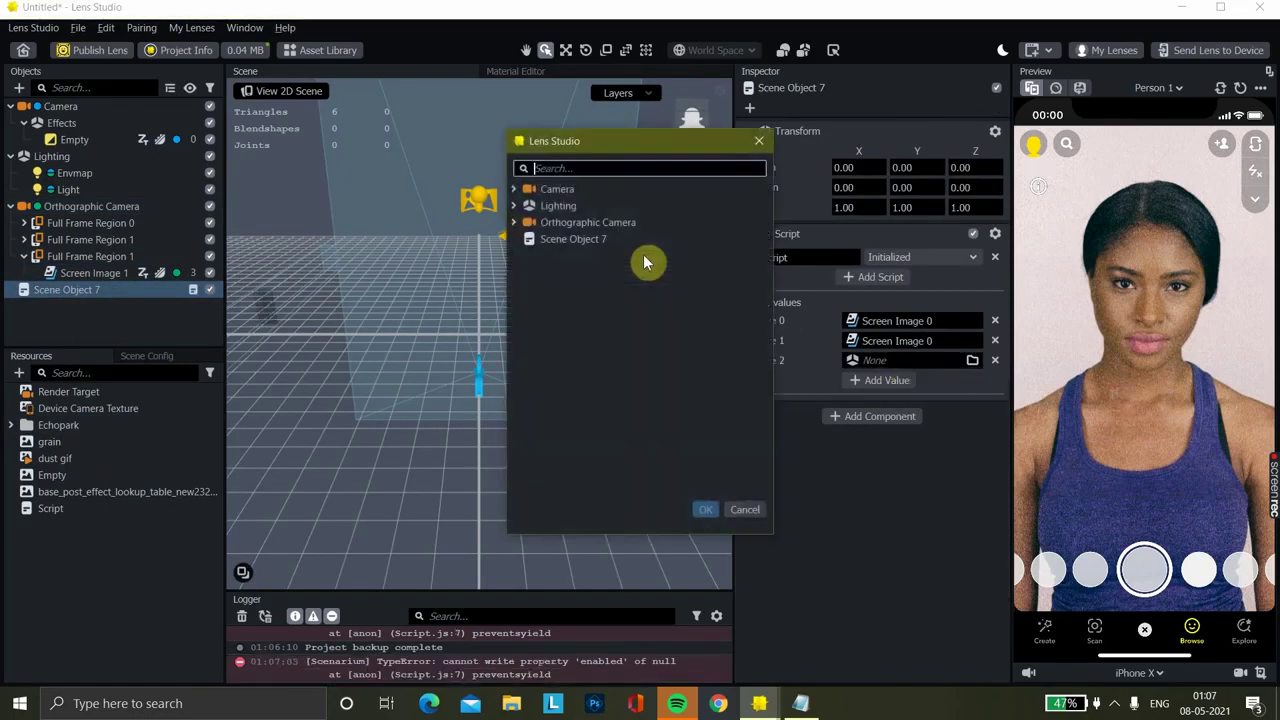
text(s)
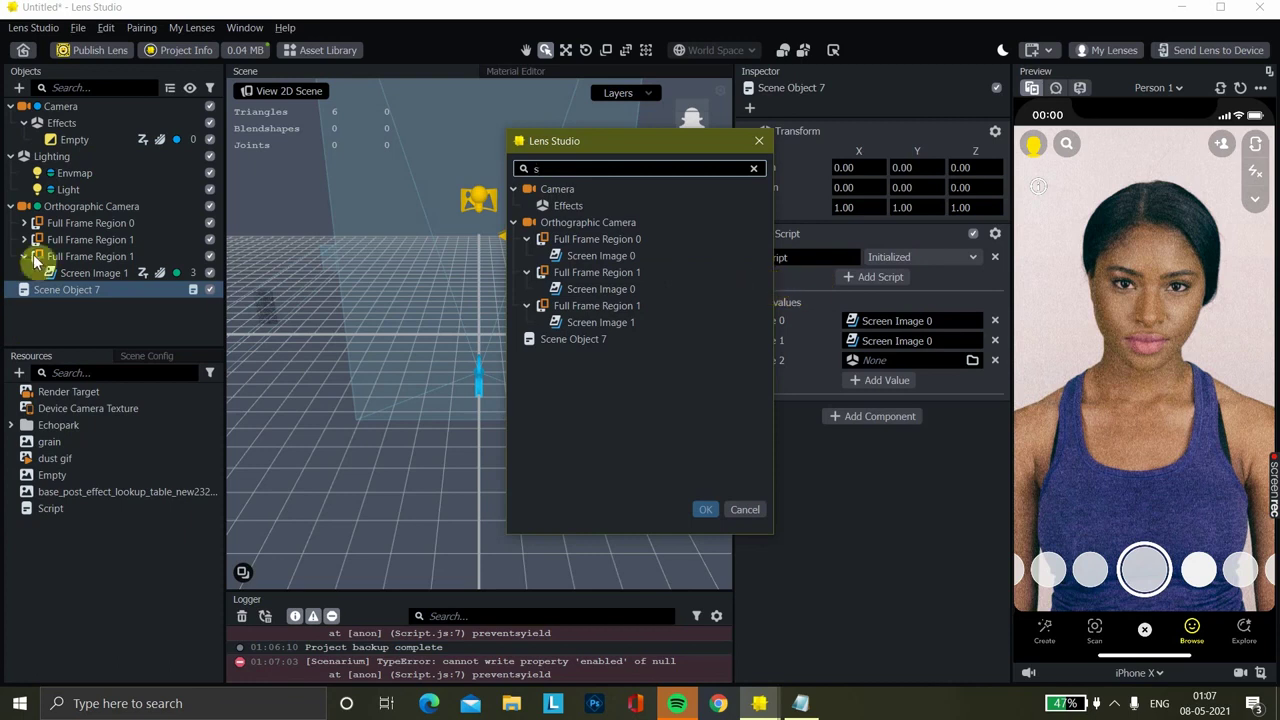
click(585, 323)
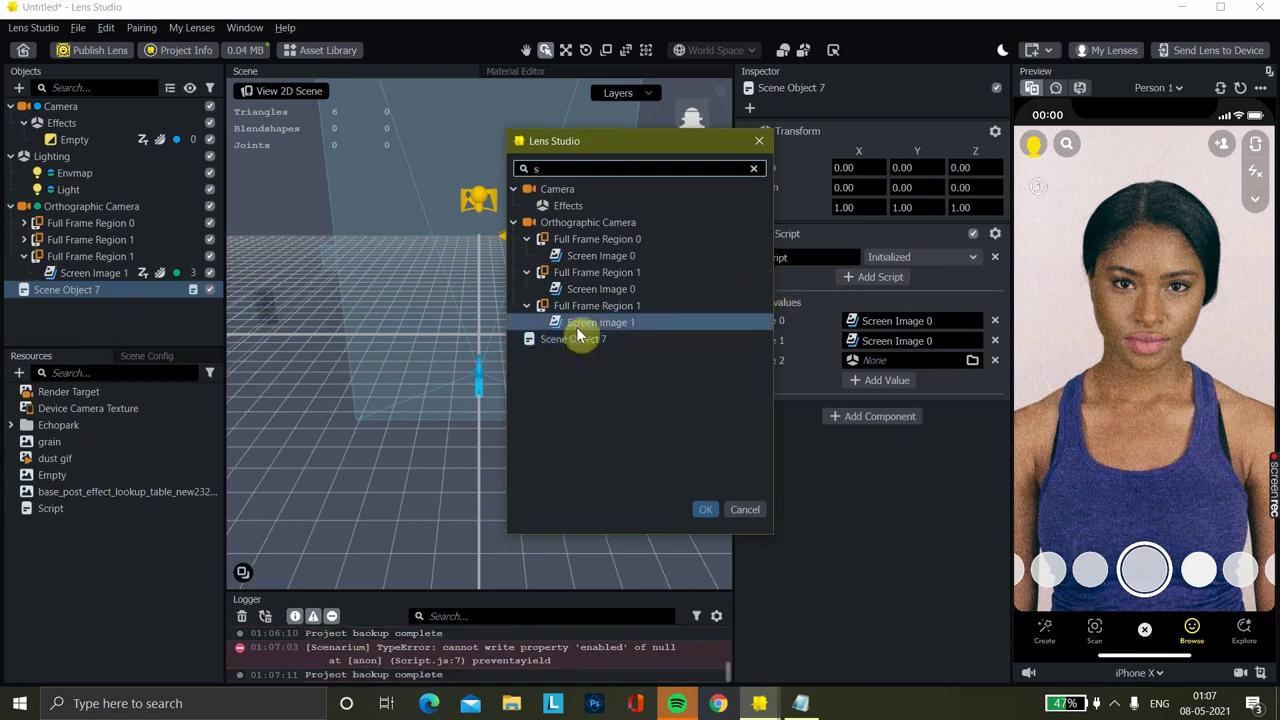
click(707, 510)
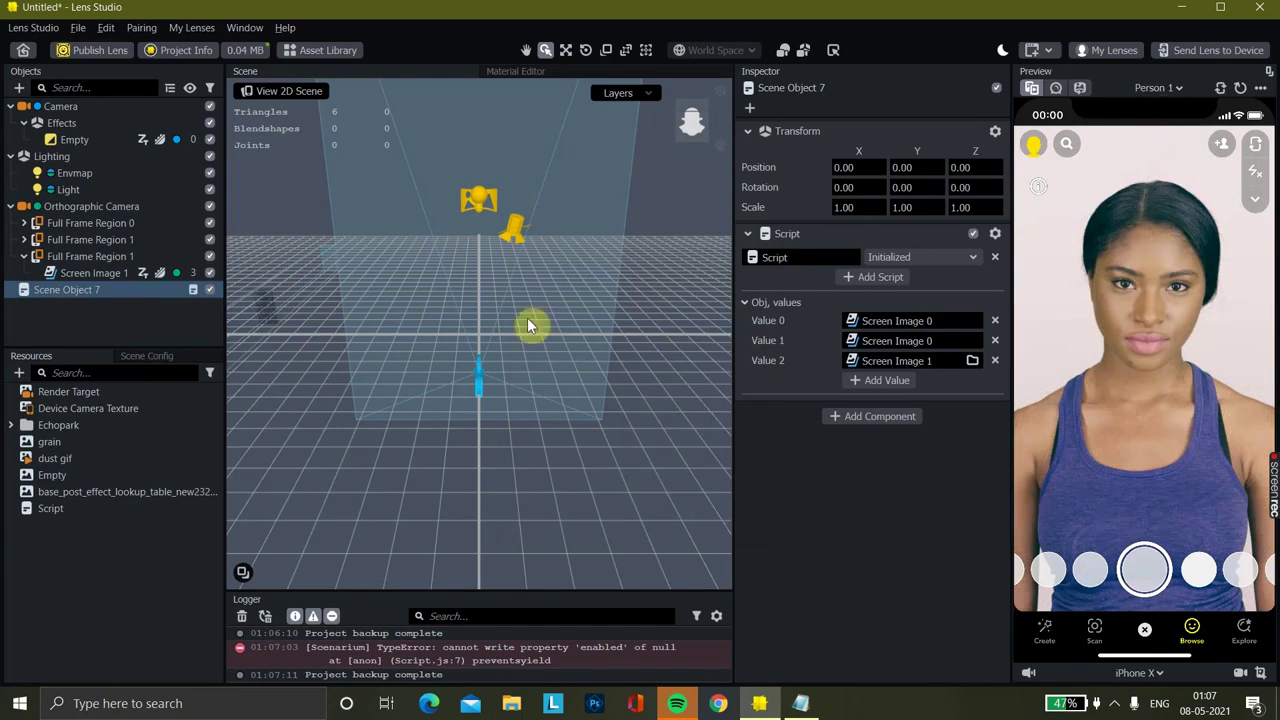
Preview the lens on the 31c3c00a7782fa94a… portrait and the first PicsArt_04-23-10 portrait, cycling its overlays on each
click(1148, 90)
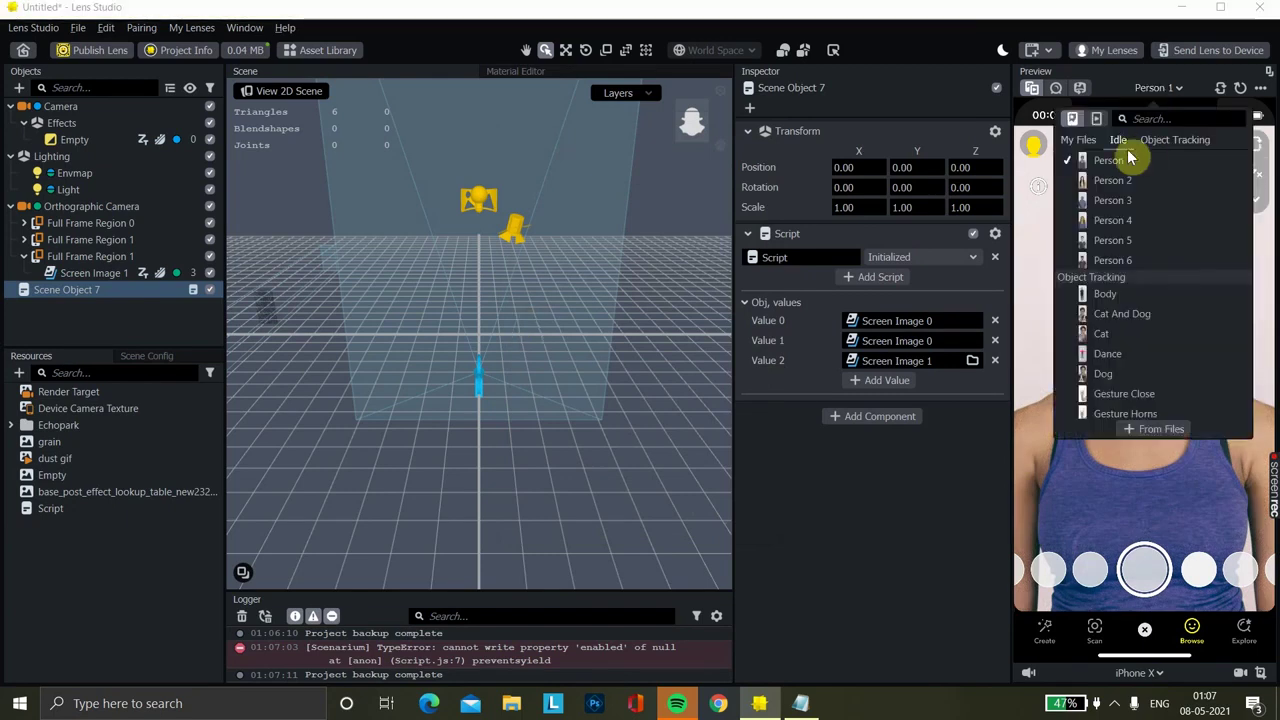
click(1076, 145)
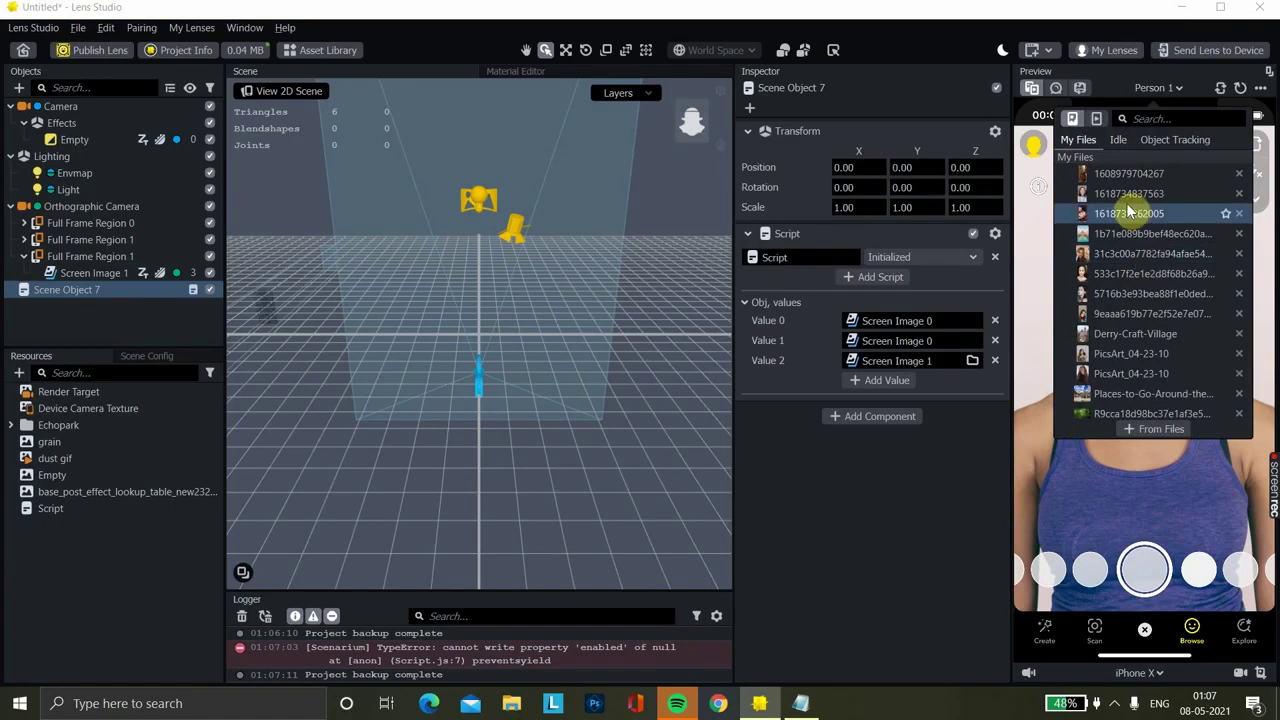
click(1136, 262)
click(1158, 465)
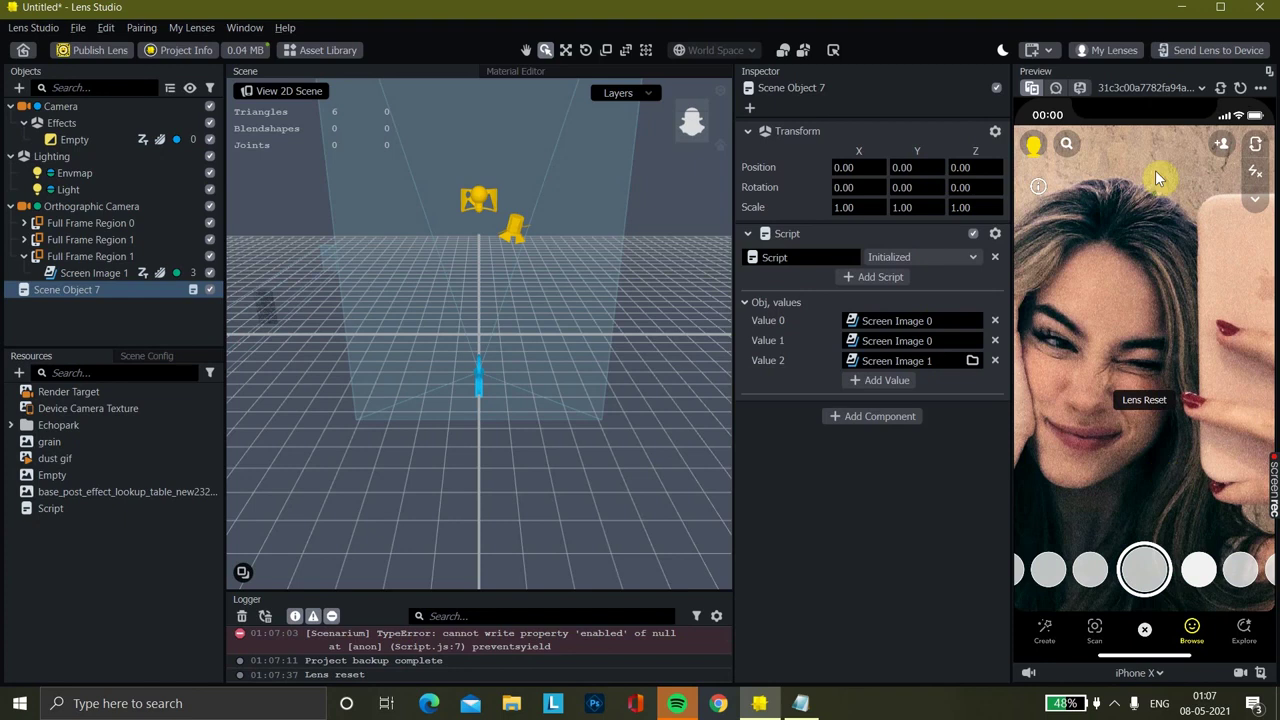
click(1145, 88)
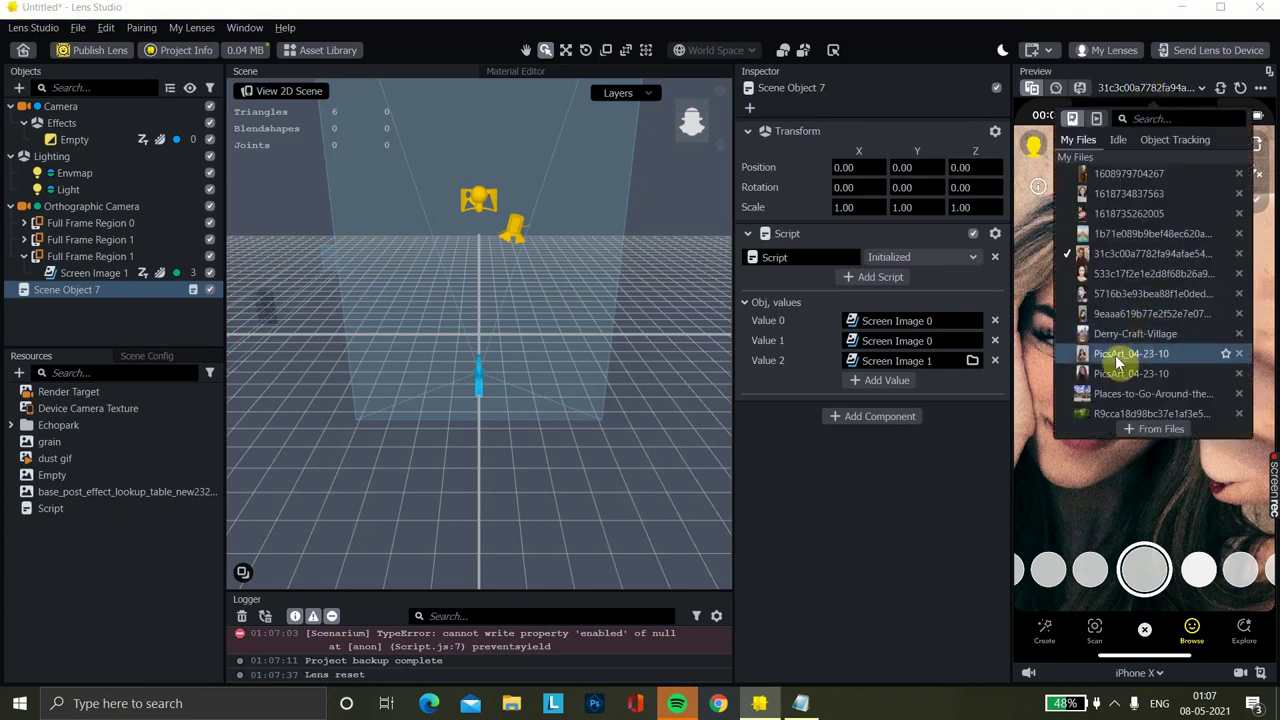
click(1116, 356)
click(1150, 490)
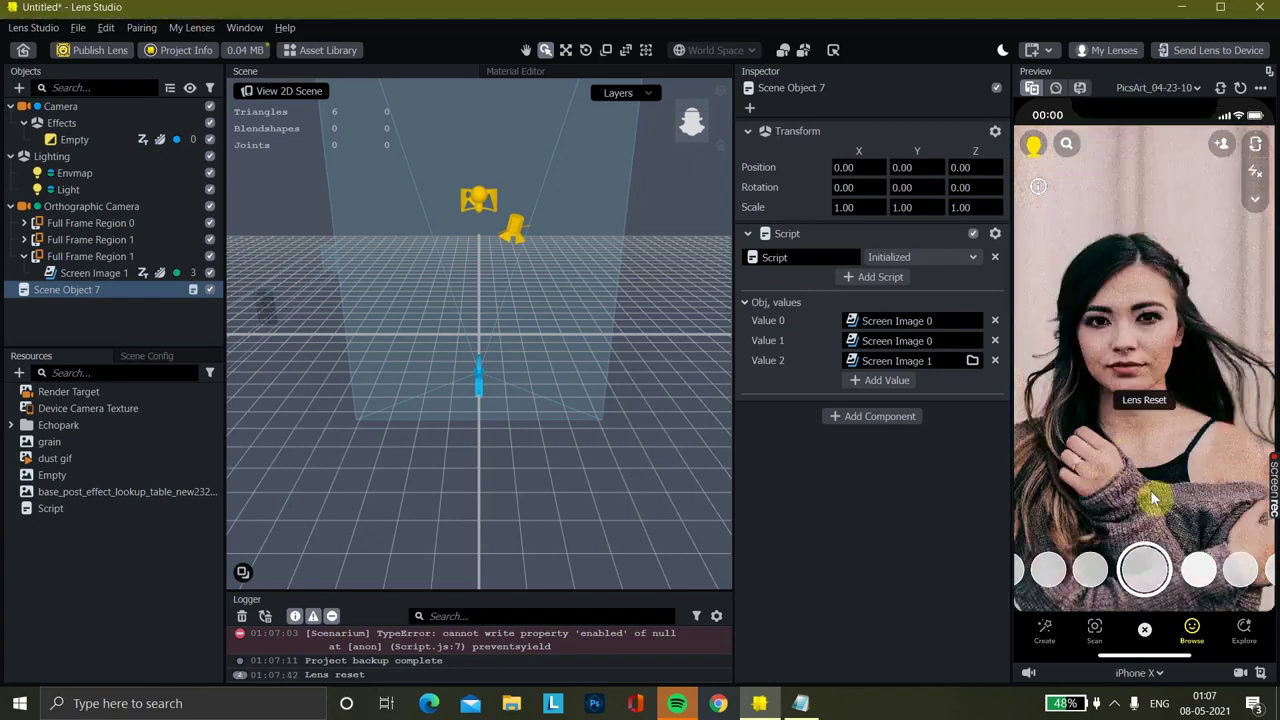
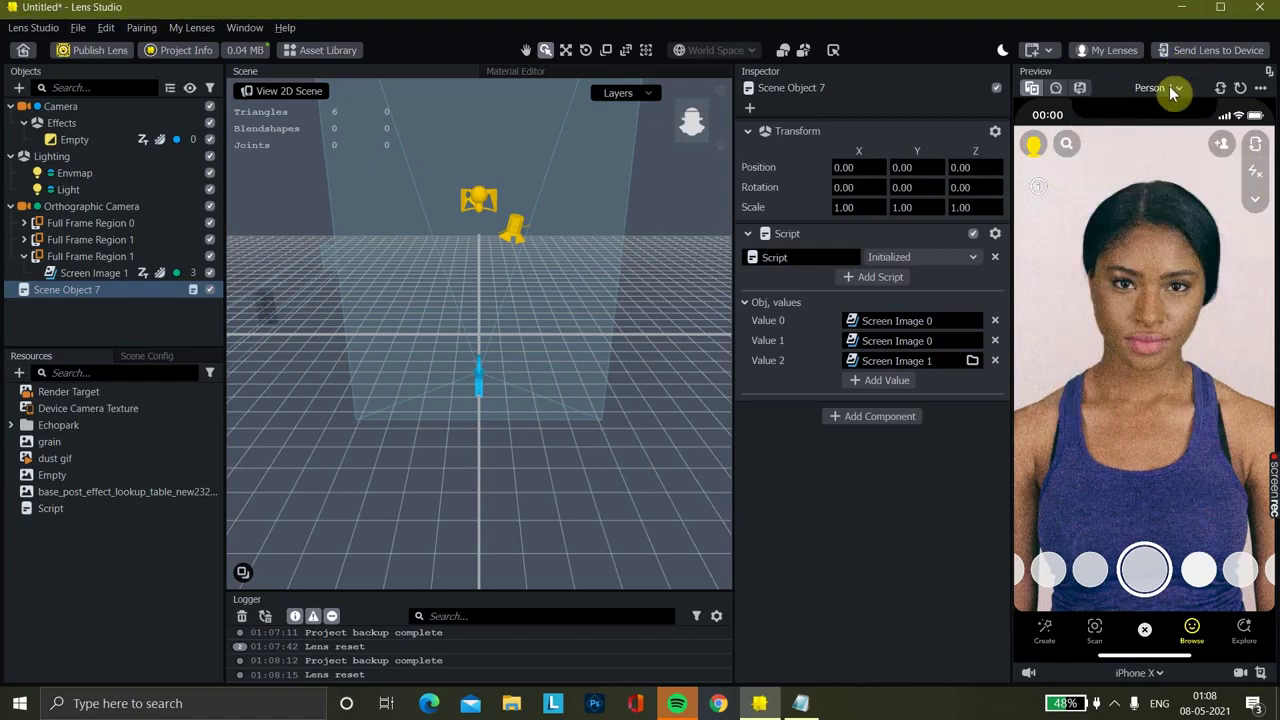
Load the Taj Mahal JPG from Downloads as the preview image and cycle the lens overlays on it
click(1175, 90)
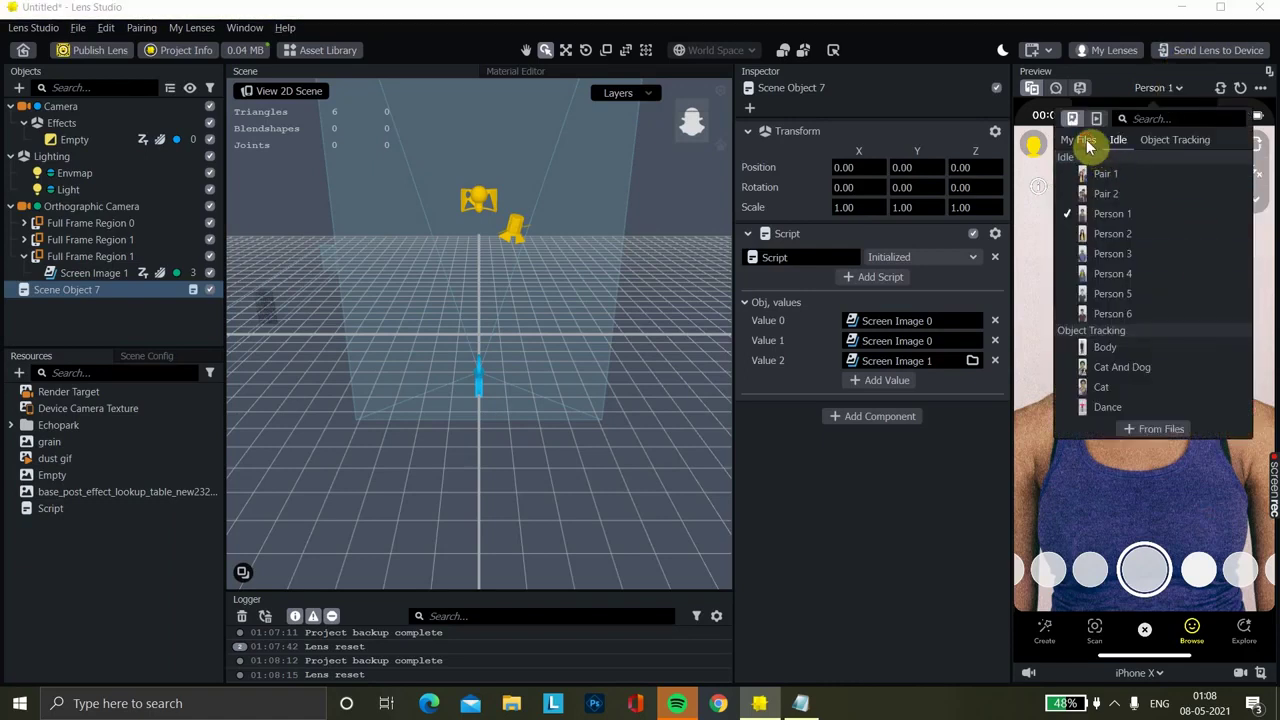
click(1082, 140)
click(1120, 142)
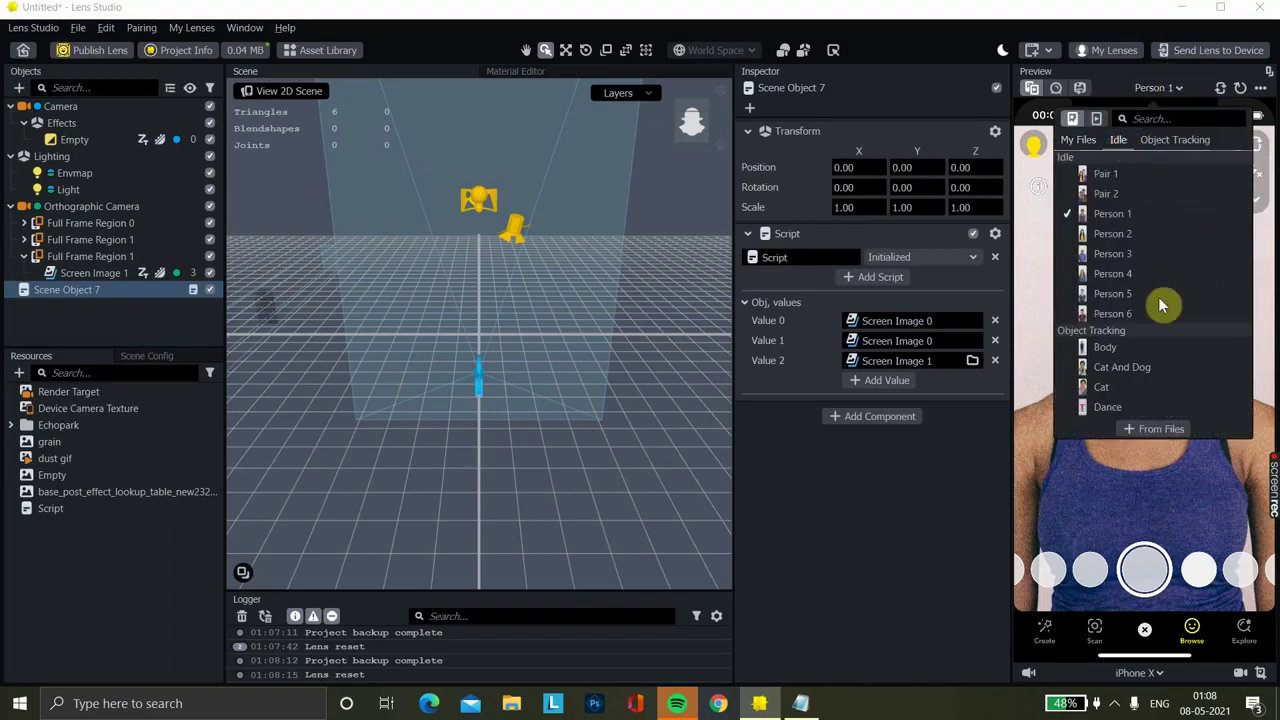
click(1160, 429)
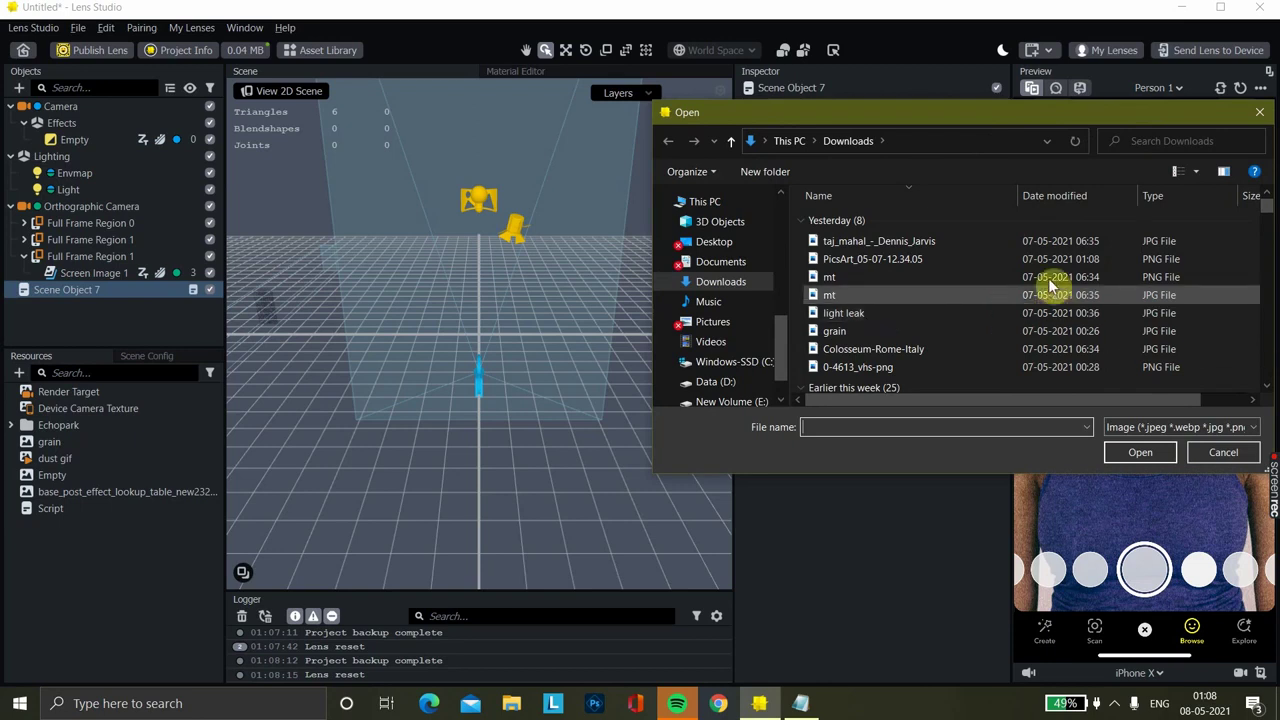
click(1024, 247)
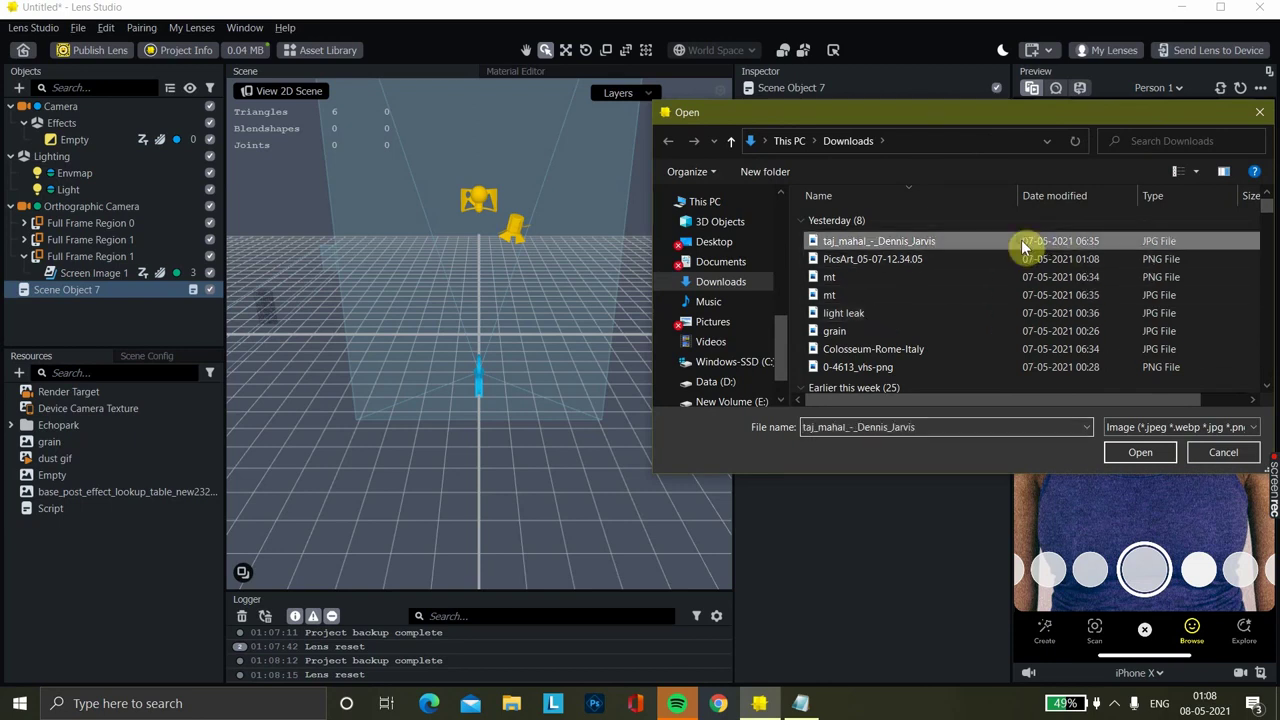
click(1128, 456)
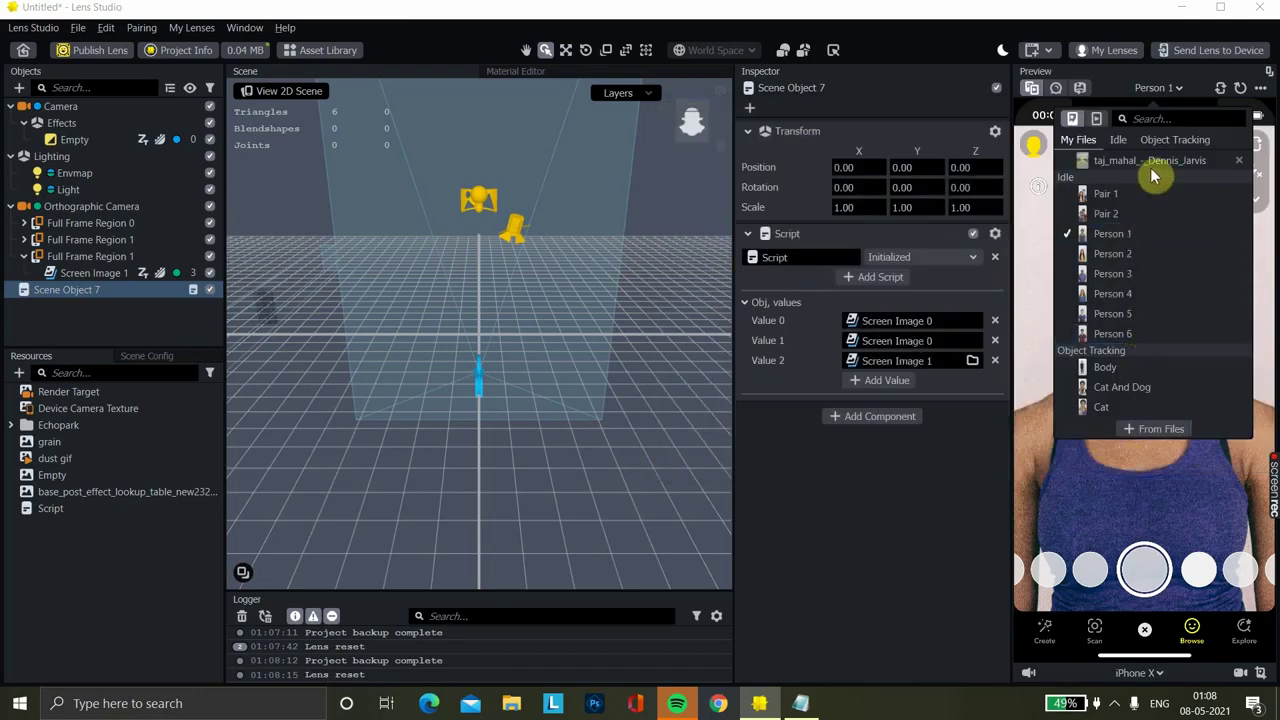
click(1105, 165)
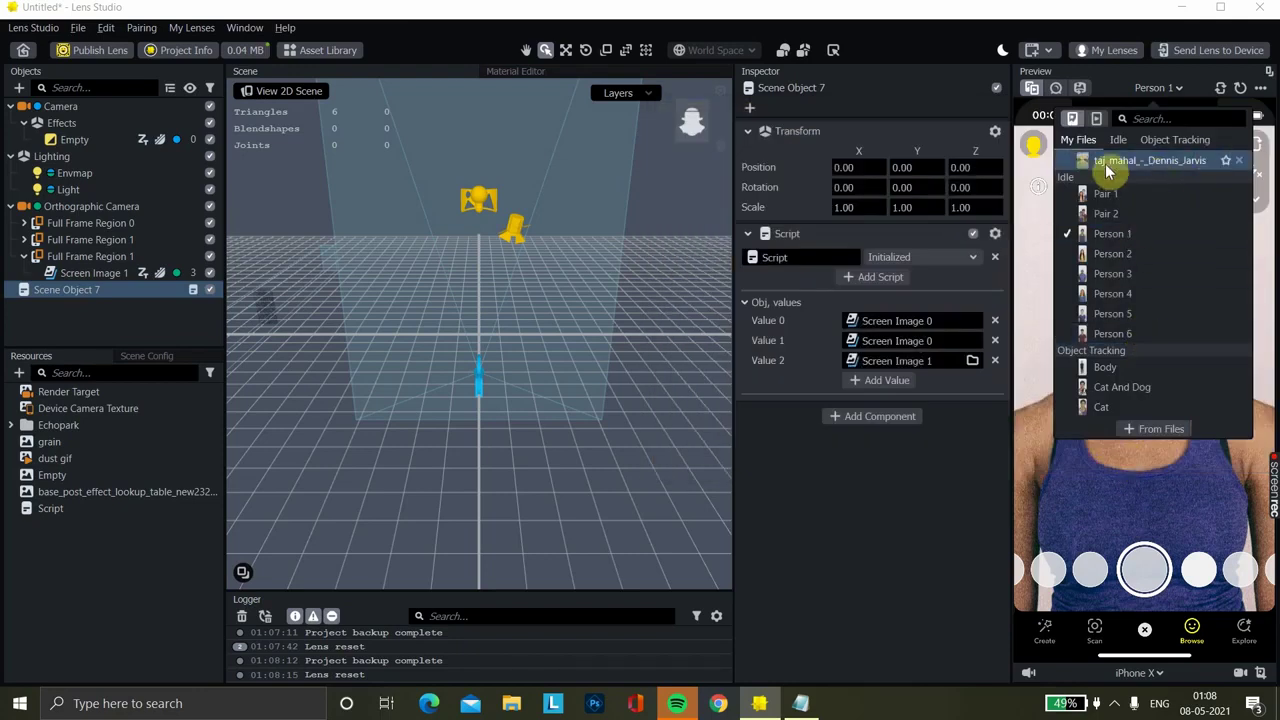
click(1127, 537)
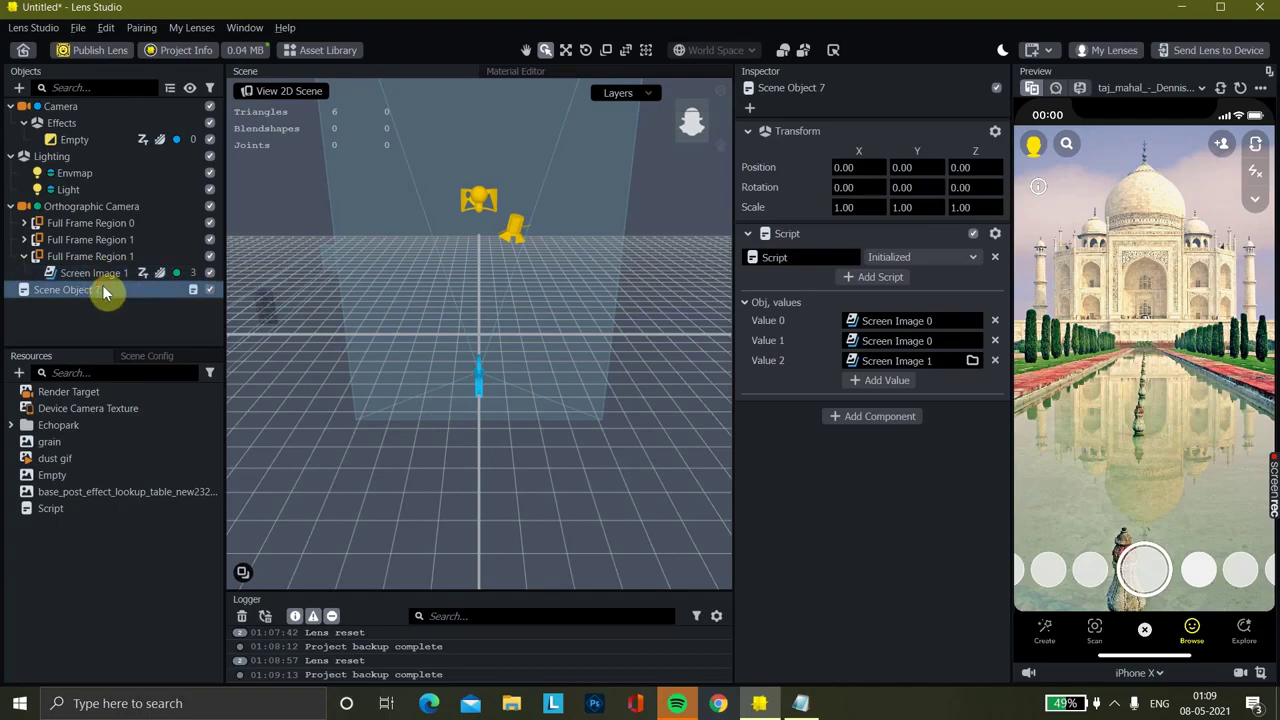
Save the project as dgt in the Downloads folder
click(55, 512)
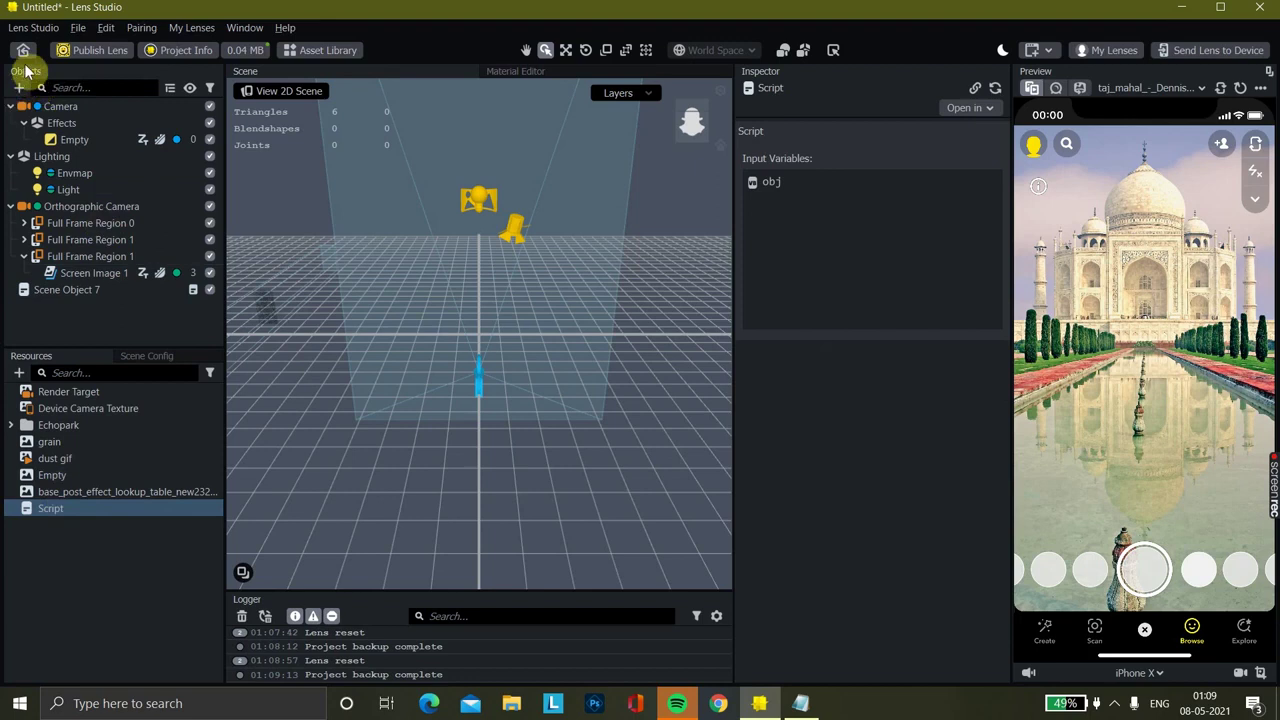
click(23, 51)
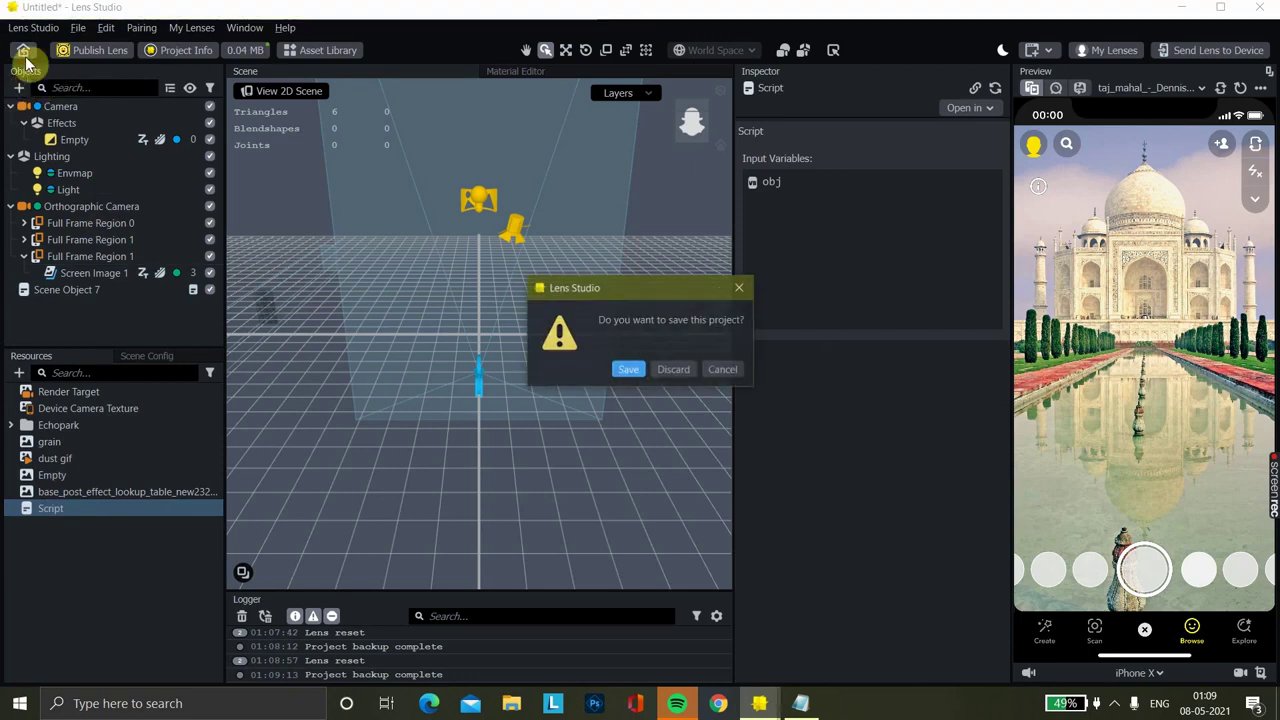
click(630, 369)
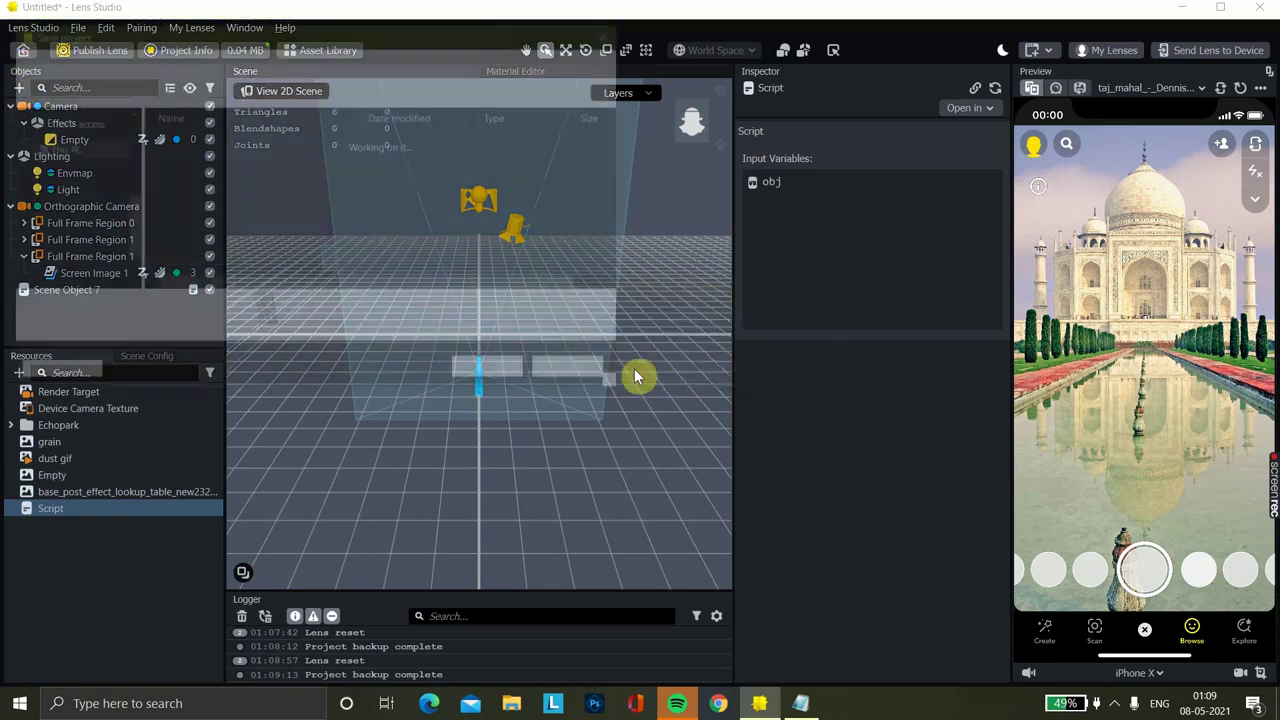
text(dgt)
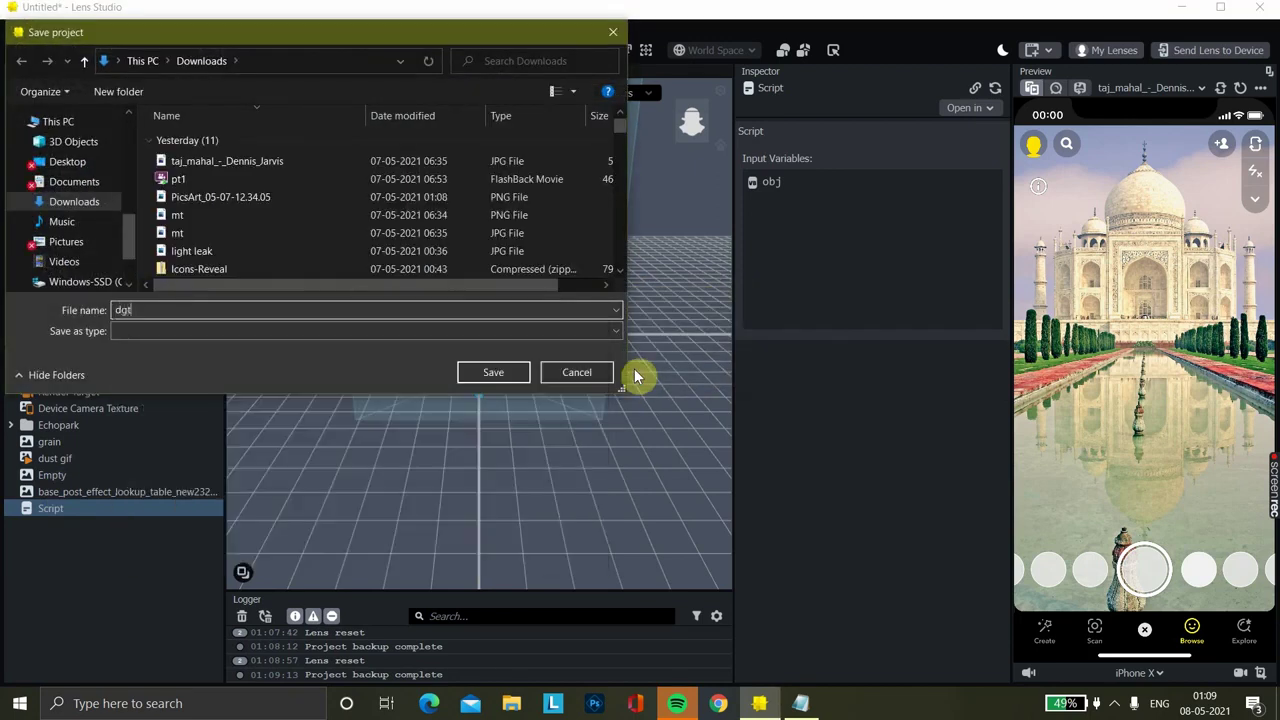
click(521, 374)
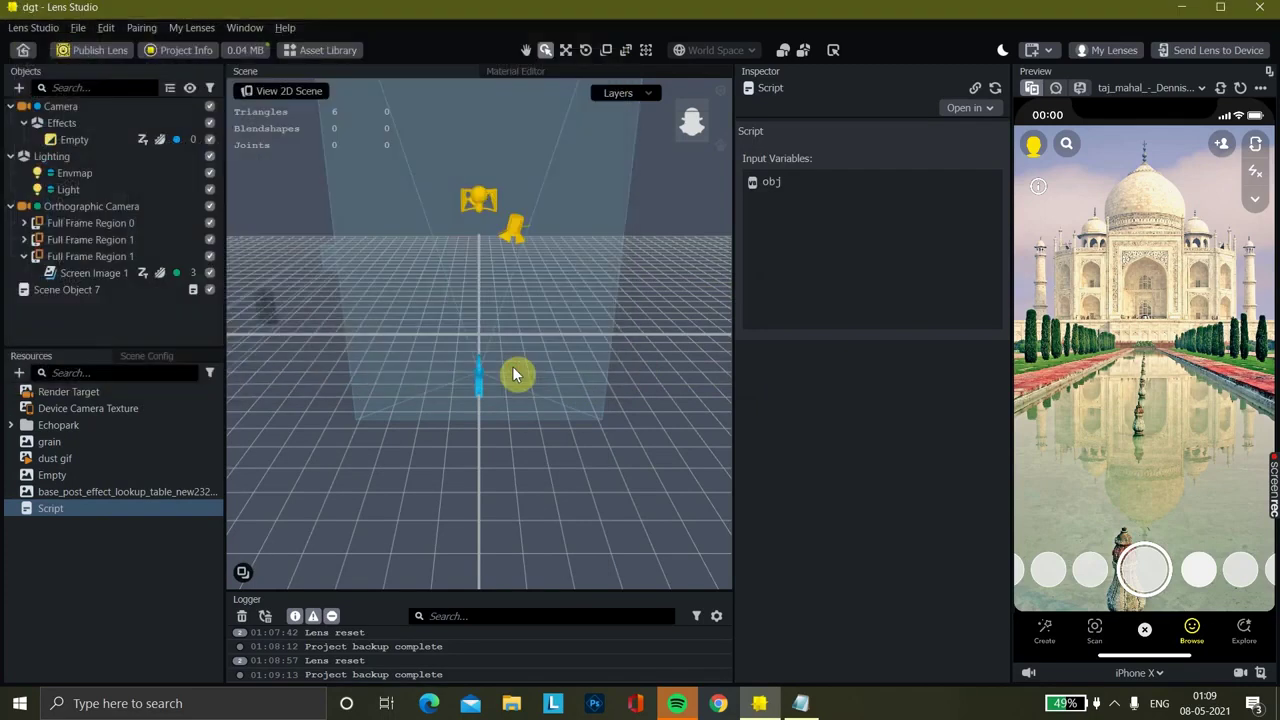
Start a new project from the home screen and add a Screen Image to its scene
click(27, 54)
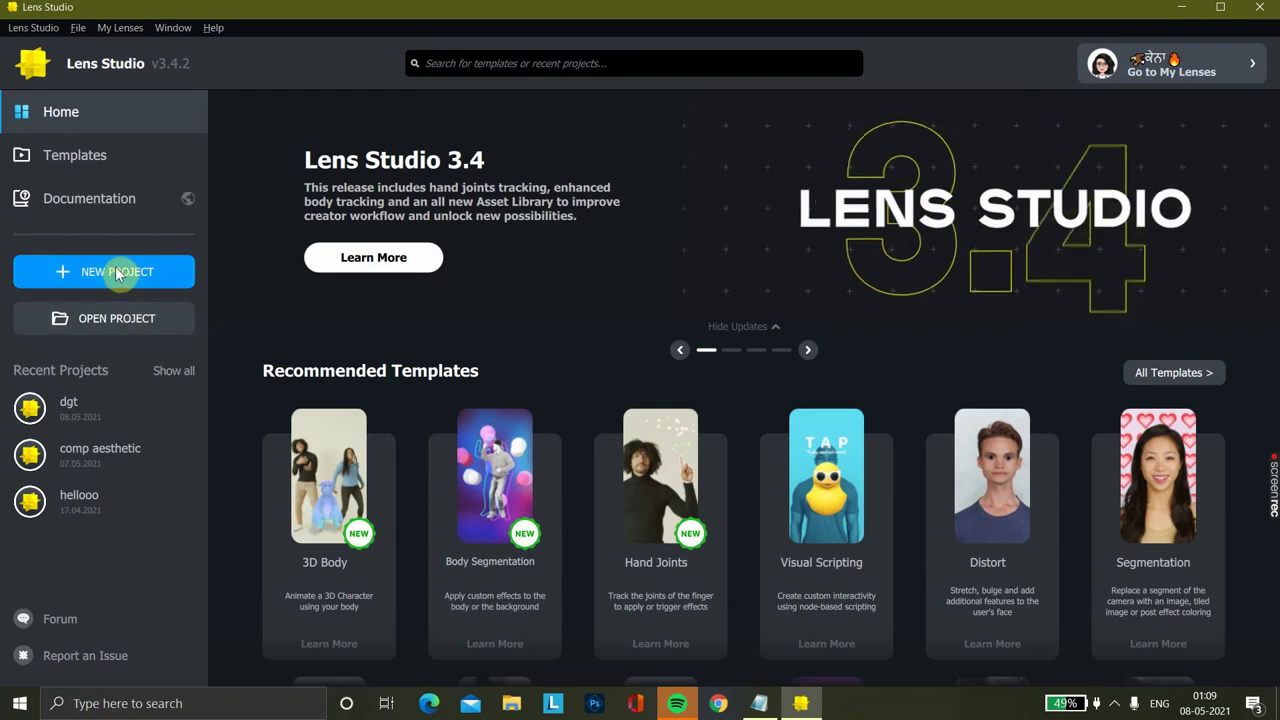
click(118, 272)
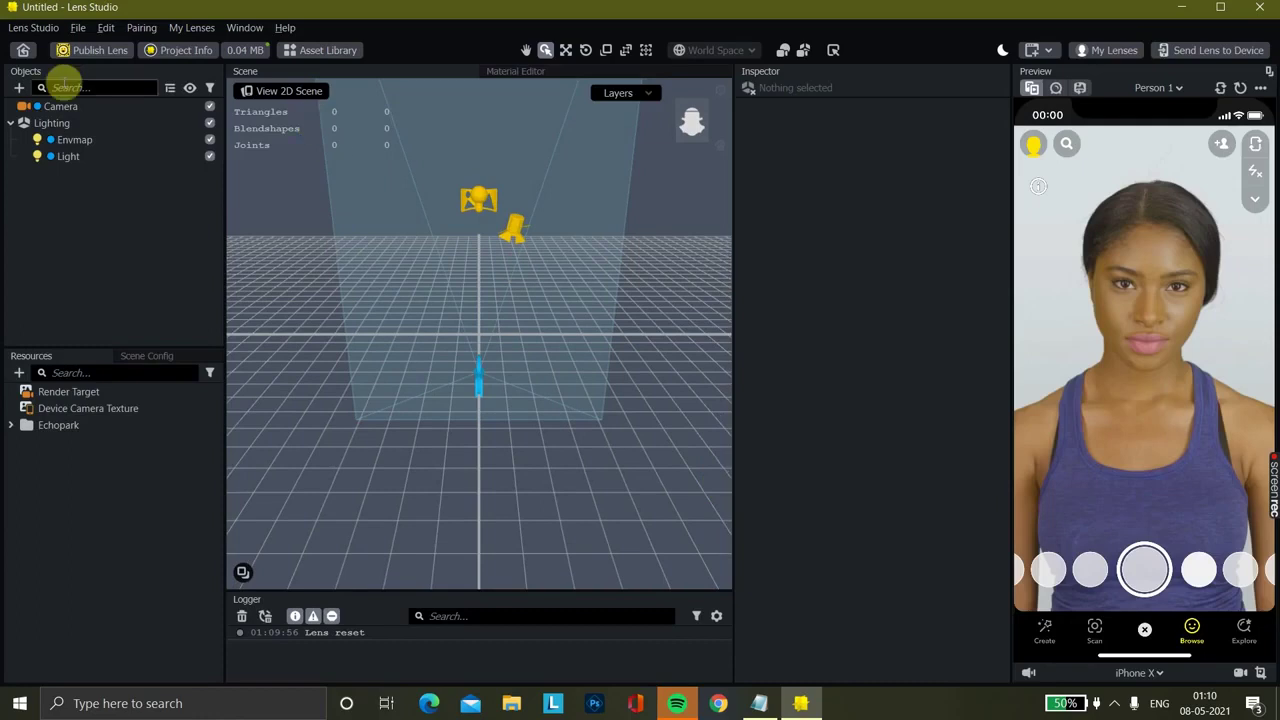
click(19, 88)
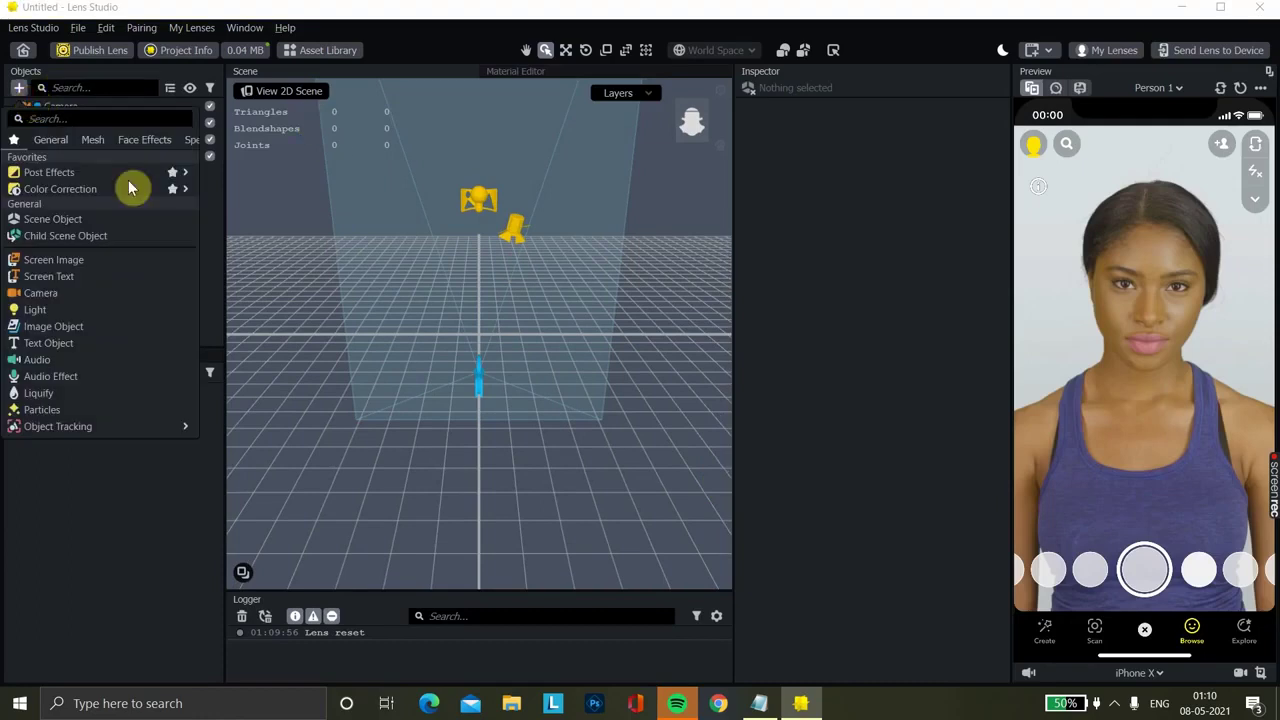
click(92, 265)
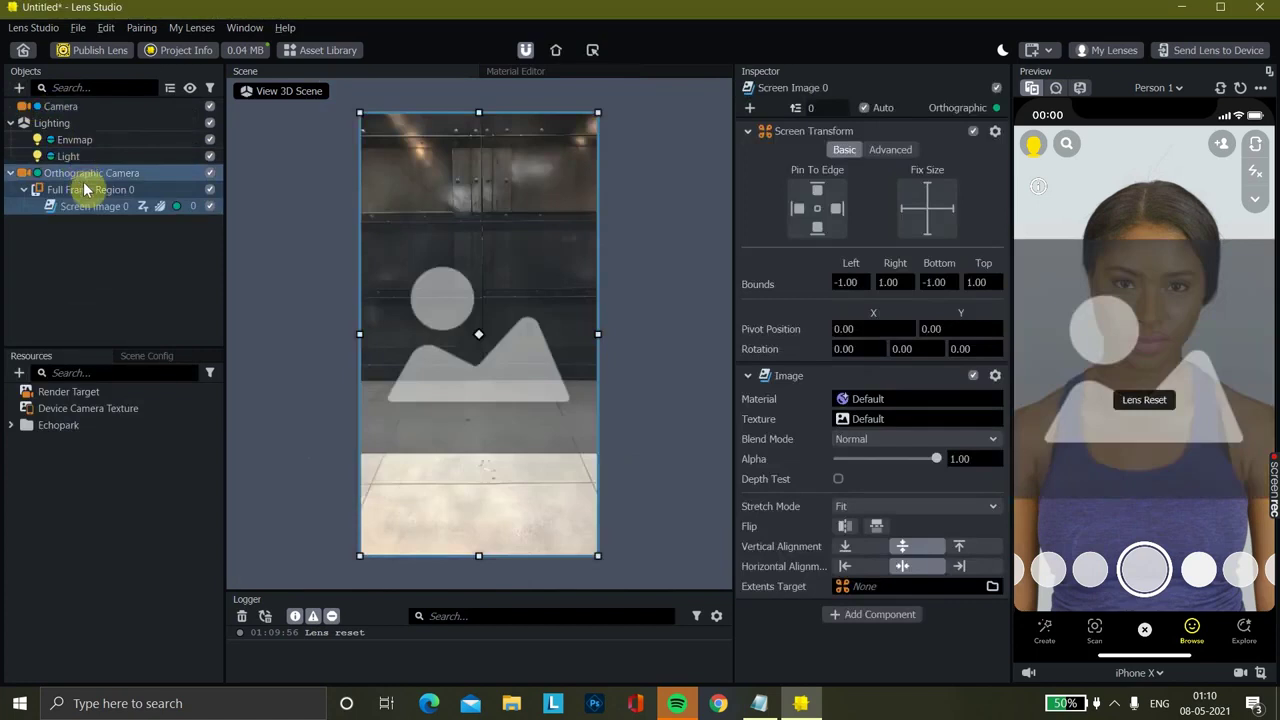
click(91, 240)
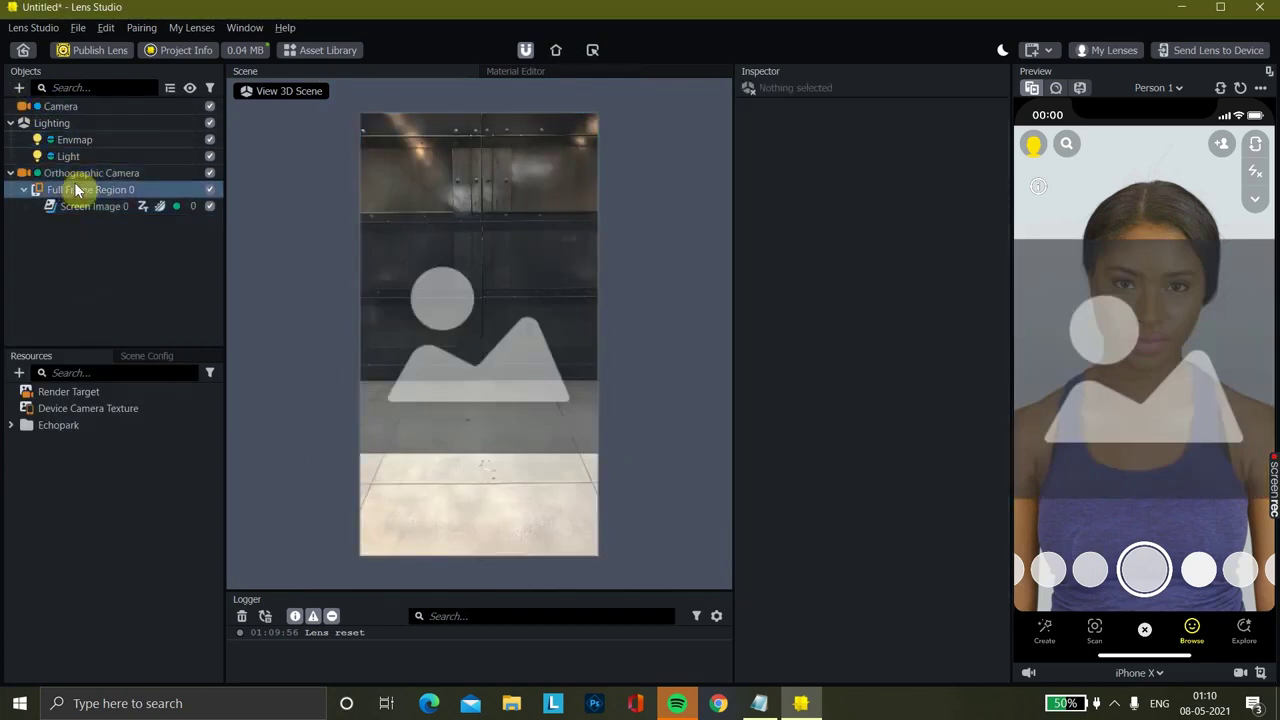
Duplicate Full Frame Region 0 three times under the Orthographic Camera
right_click(78, 190)
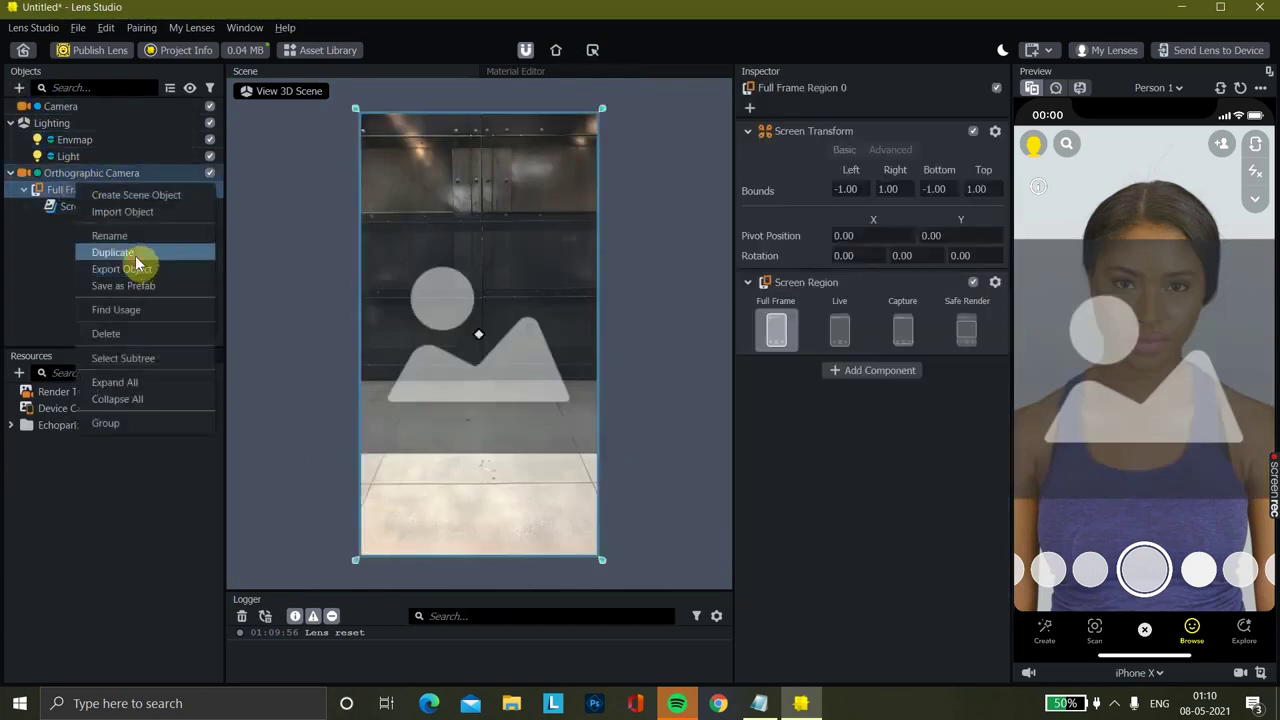
key(Escape)
right_click(103, 193)
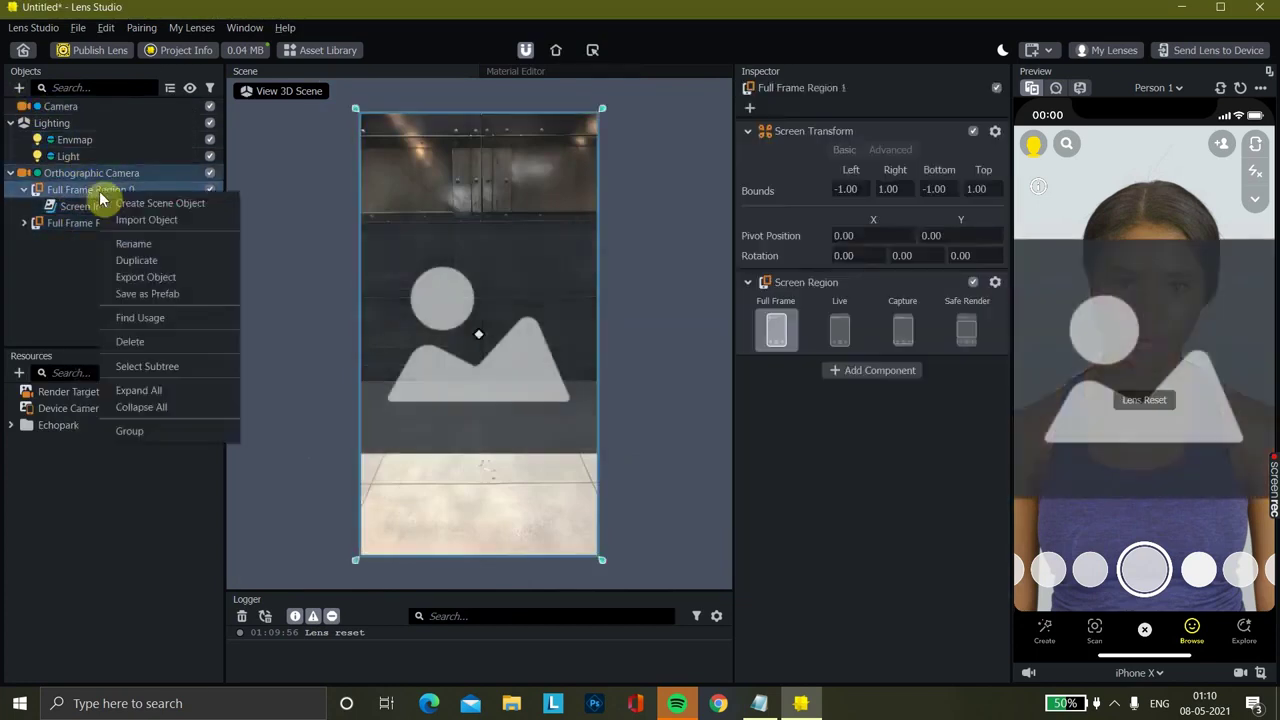
click(157, 263)
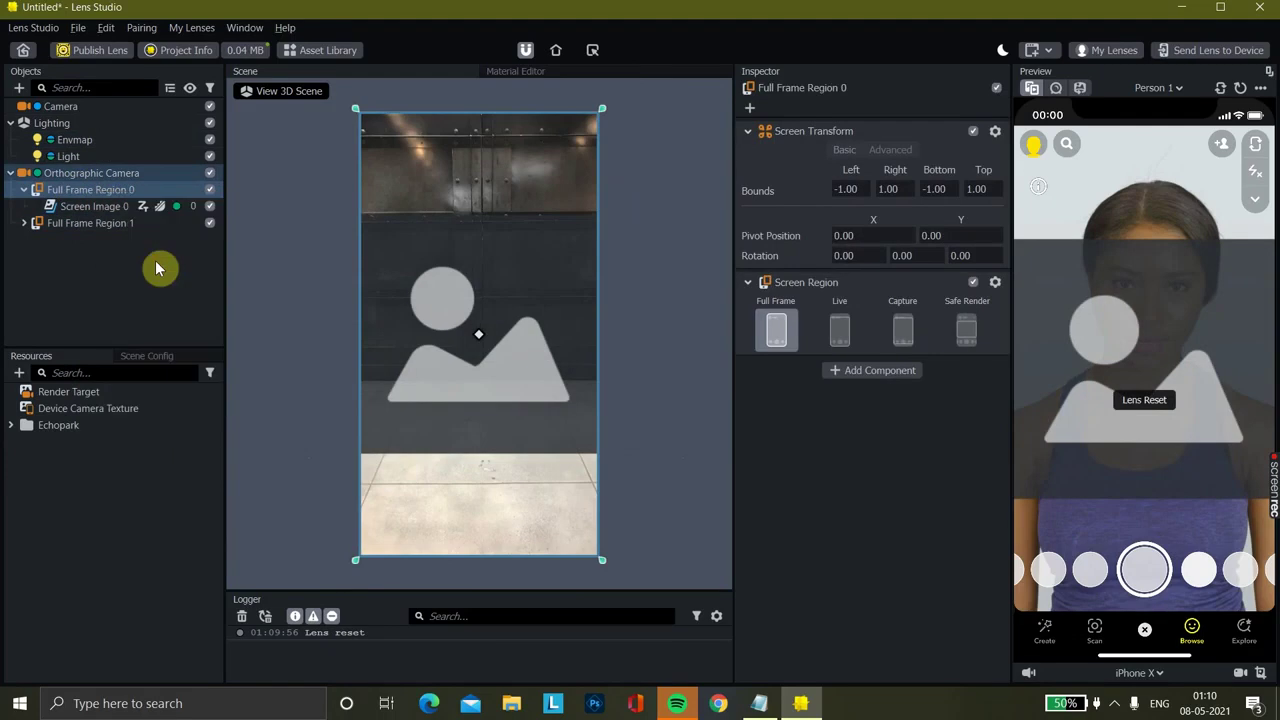
right_click(90, 192)
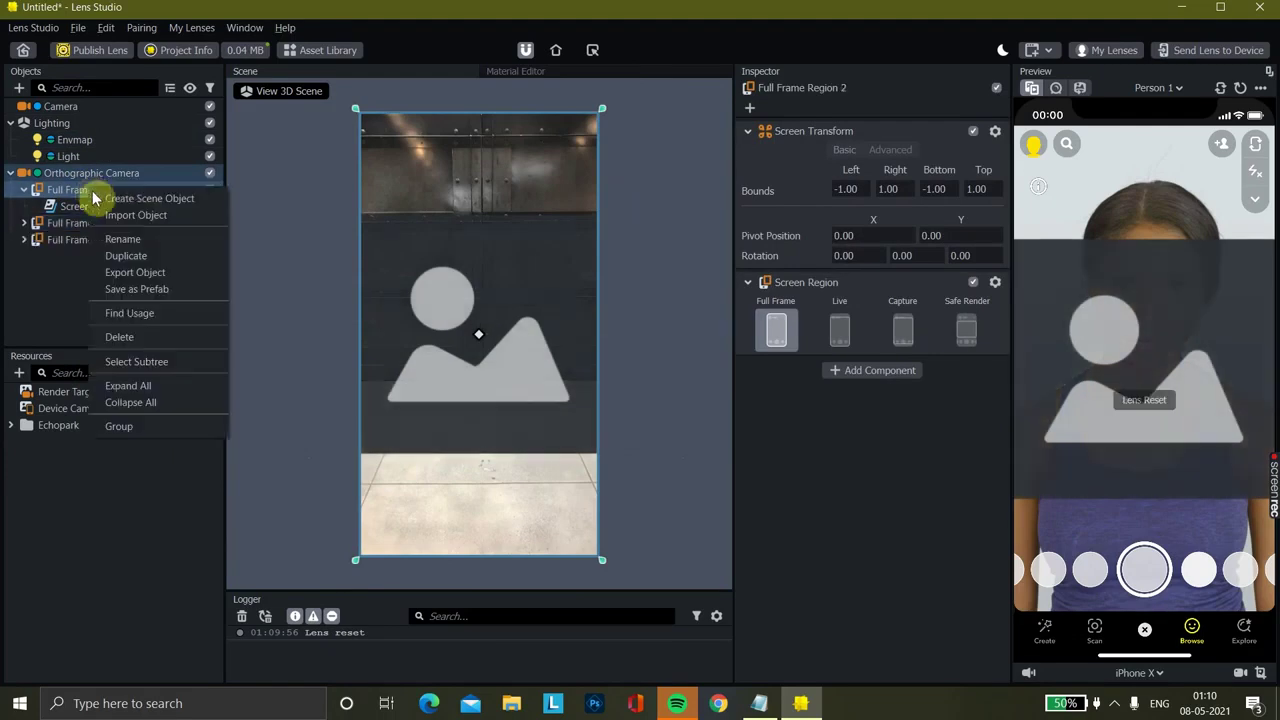
click(157, 257)
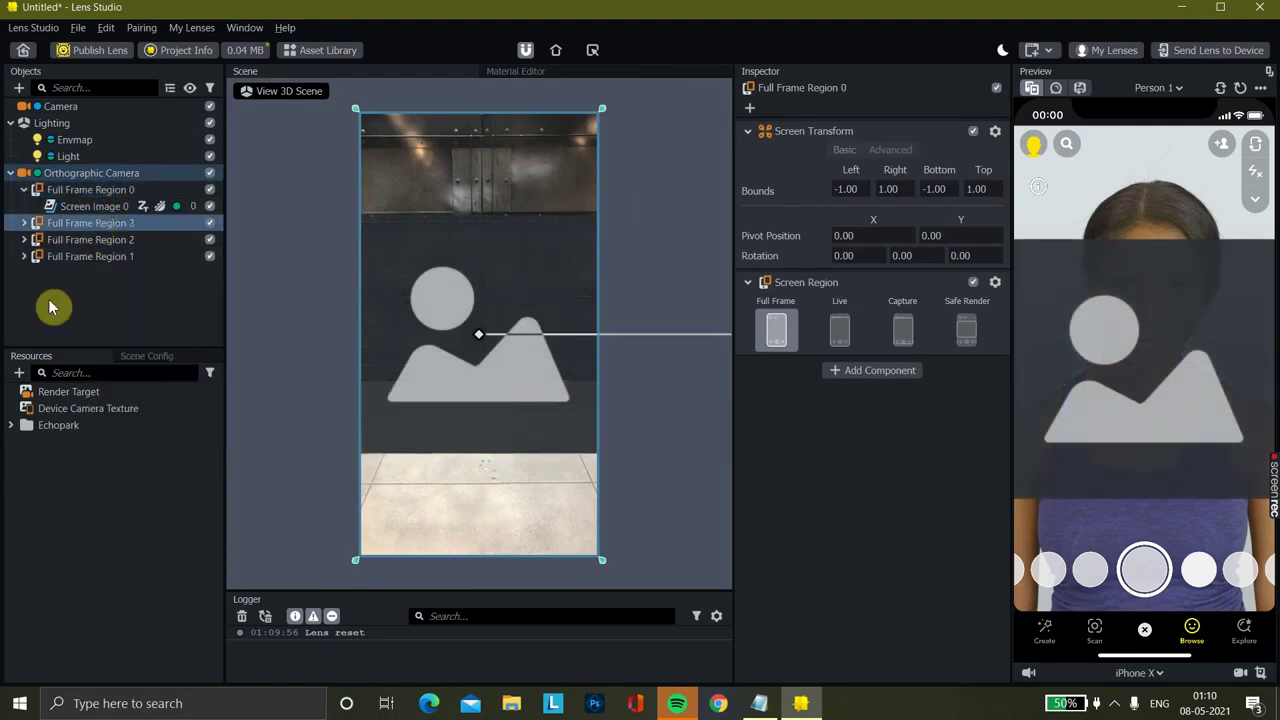
Import the Taj Mahal JPG from Downloads into the project's resources
click(18, 373)
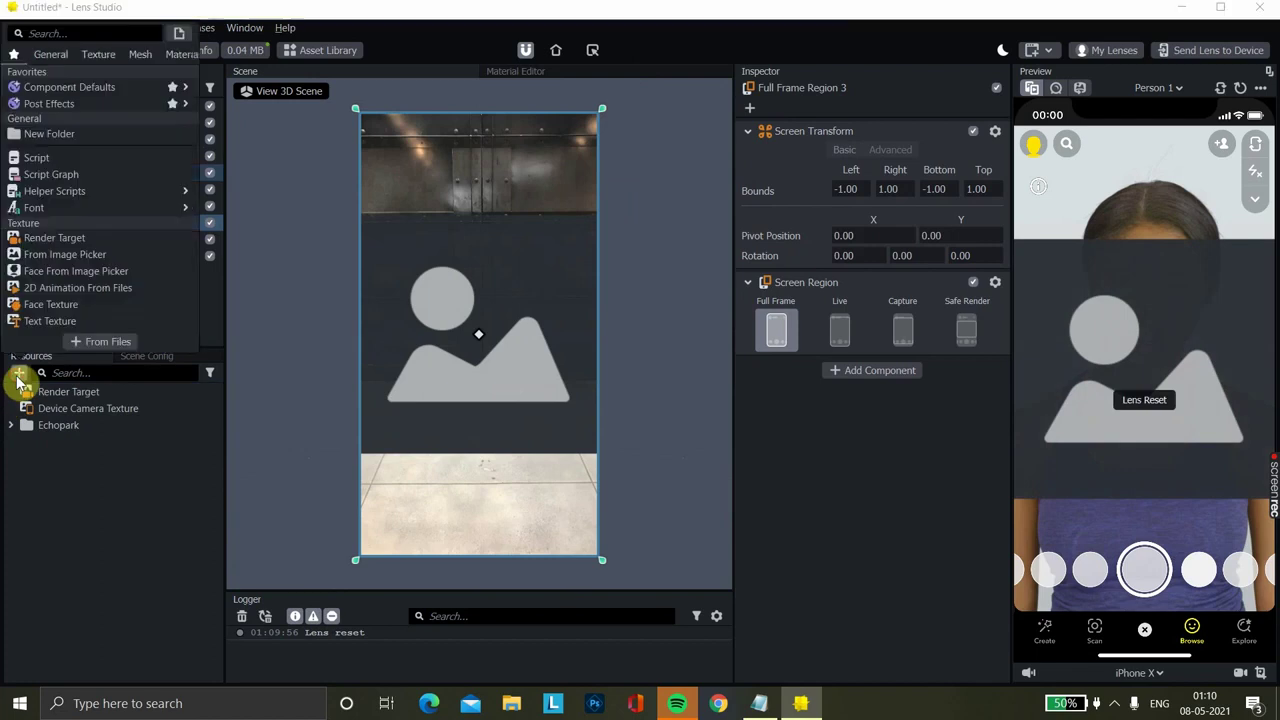
click(108, 342)
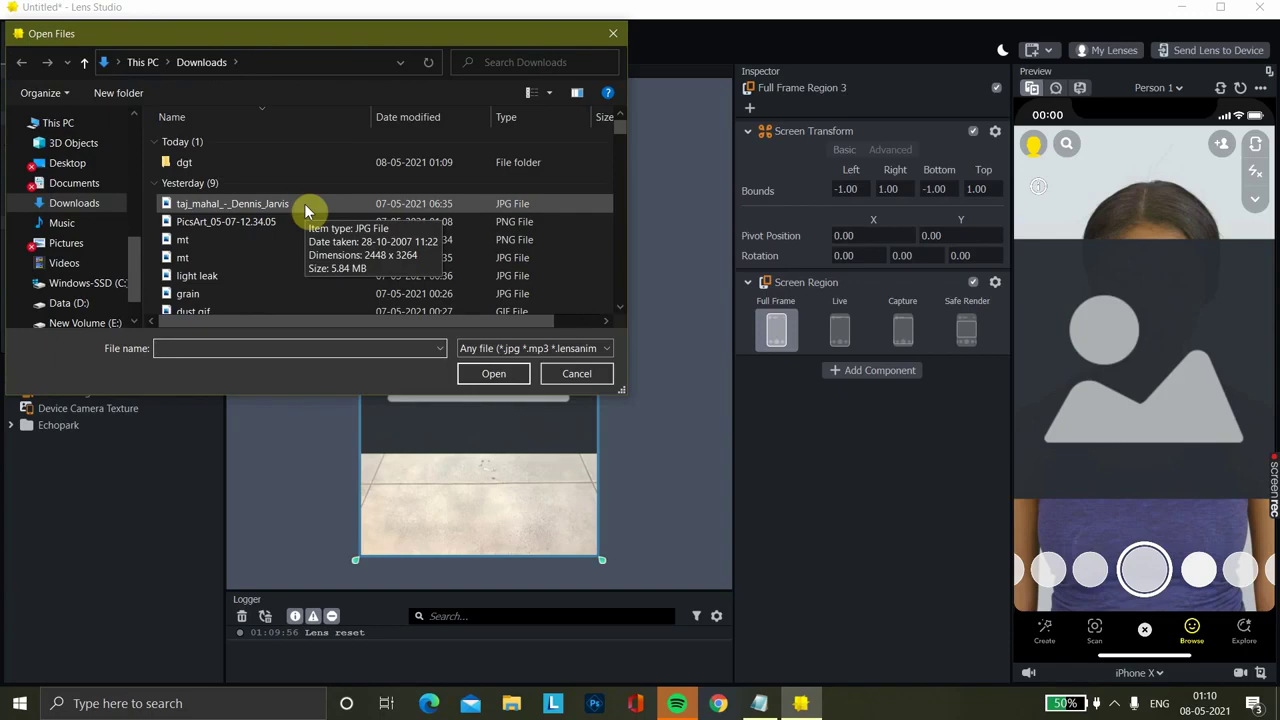
click(304, 203)
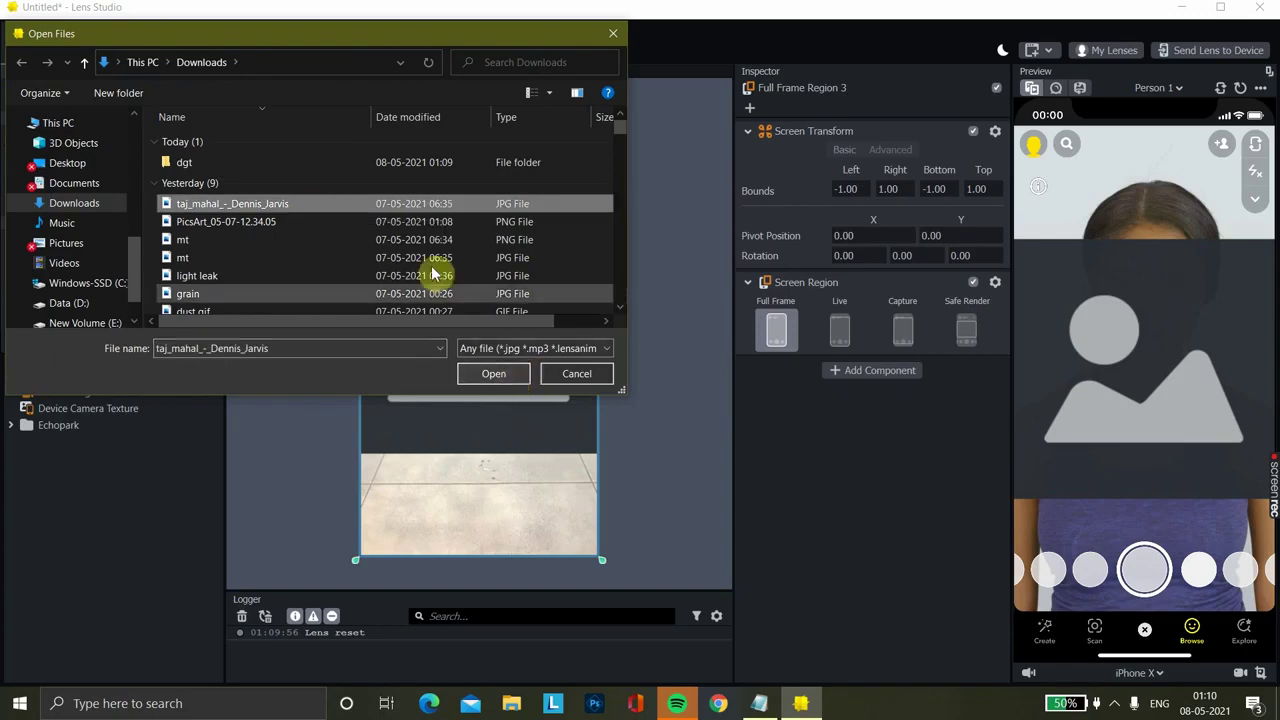
drag(420, 205, 146, 522)
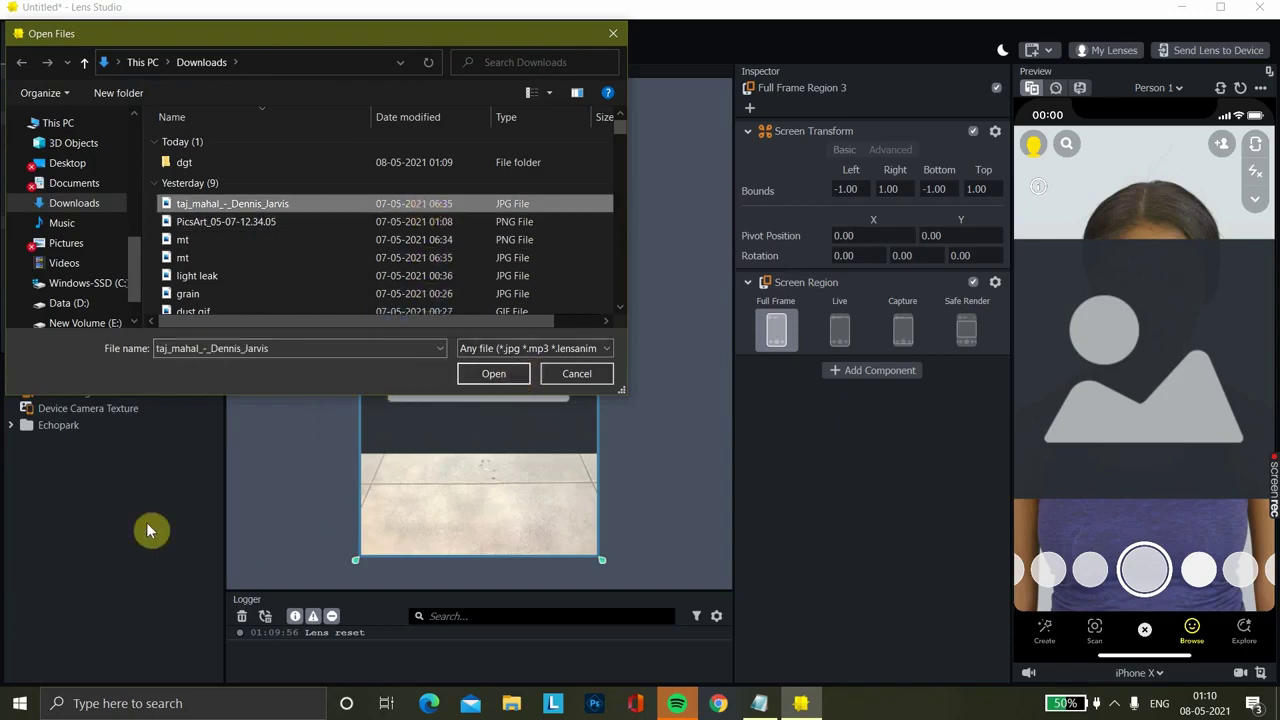
click(497, 379)
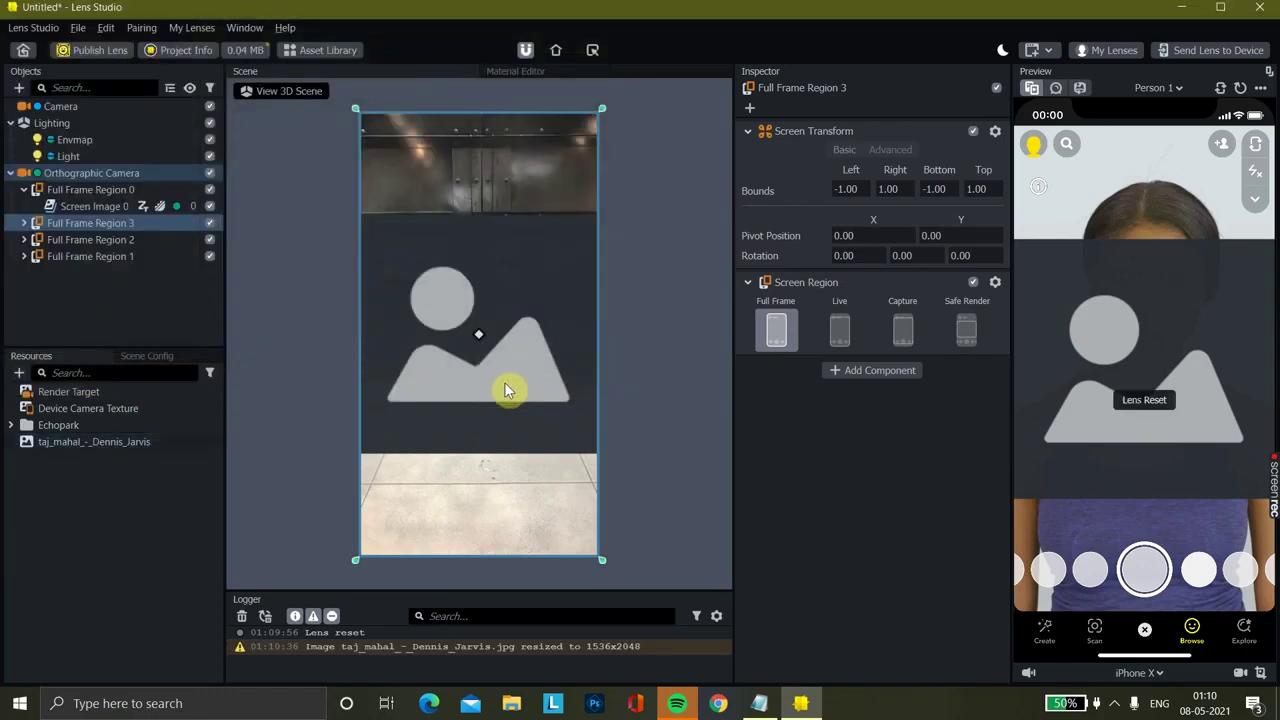
Import the mt JPG from Downloads into the project's resources
click(18, 373)
click(97, 343)
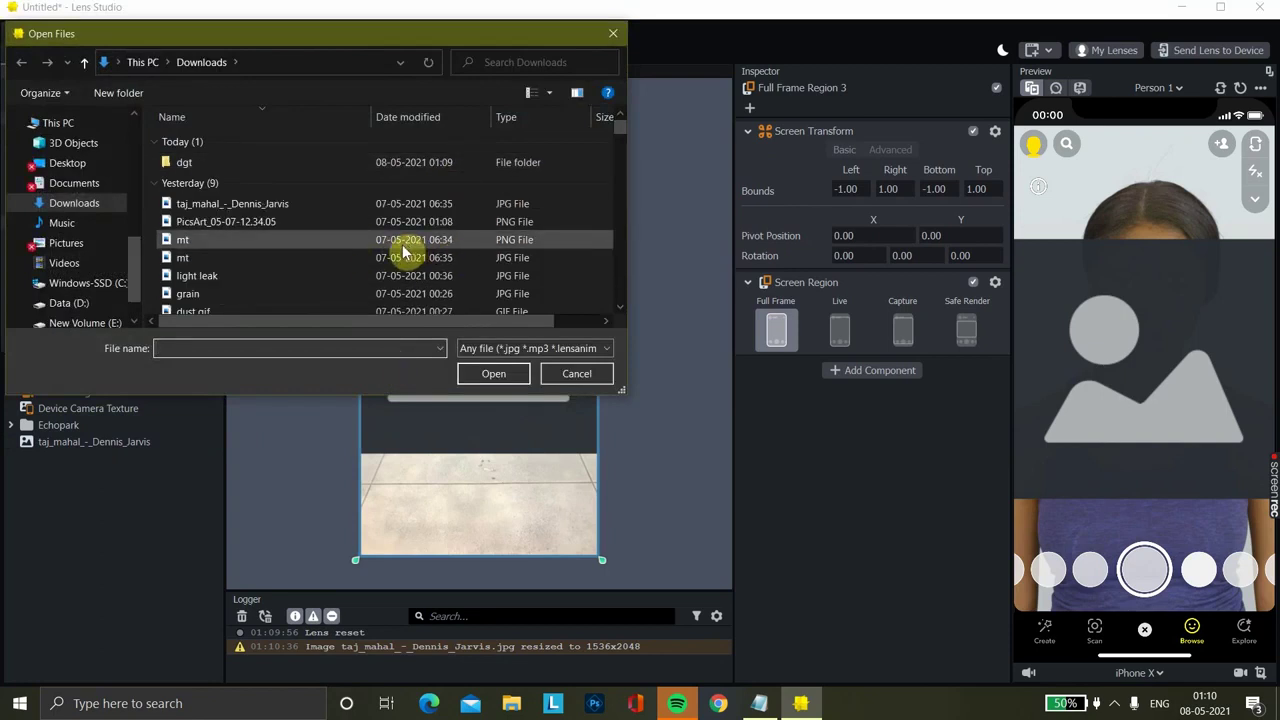
click(402, 257)
click(500, 375)
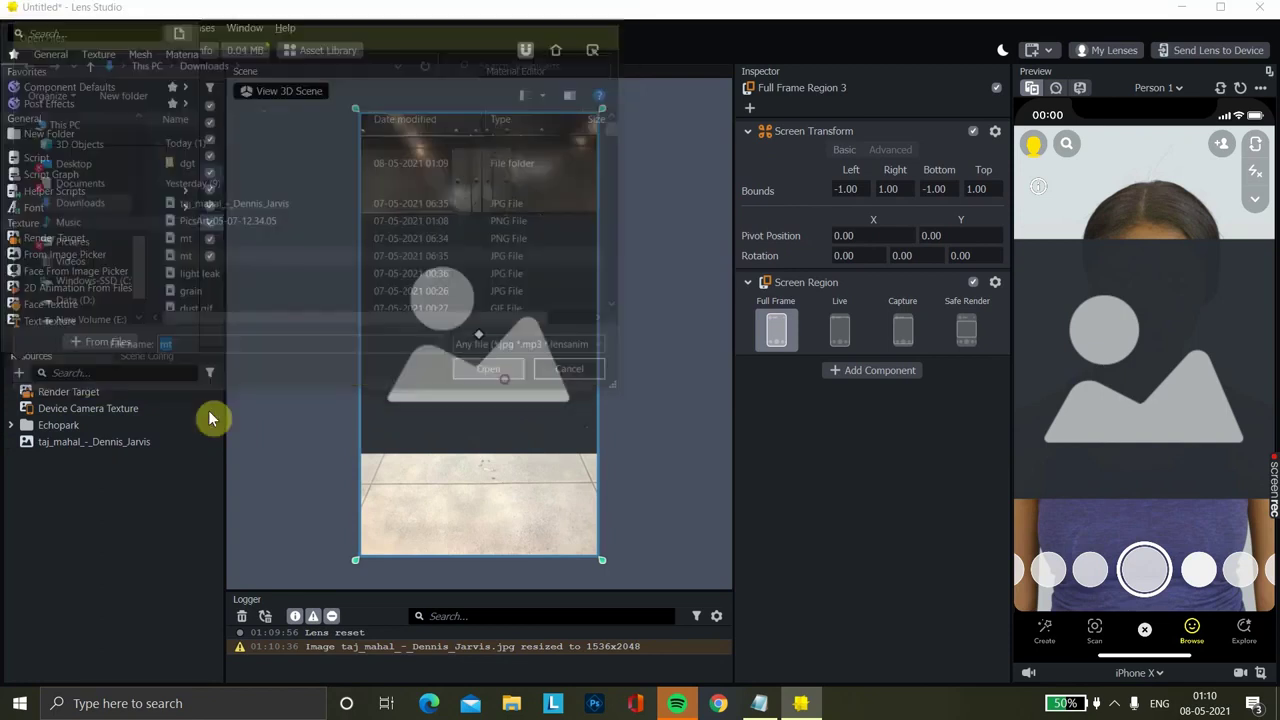
Import the mt JPG from Downloads into the project's resources once more
click(18, 373)
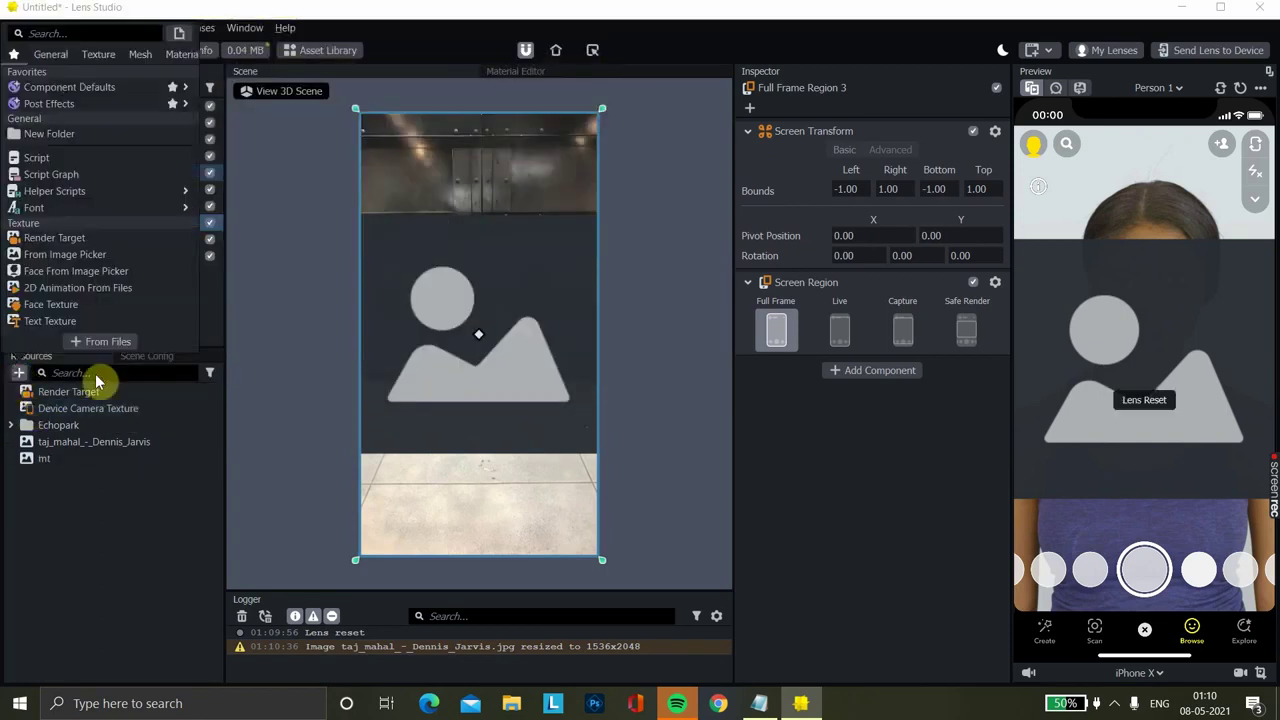
click(105, 343)
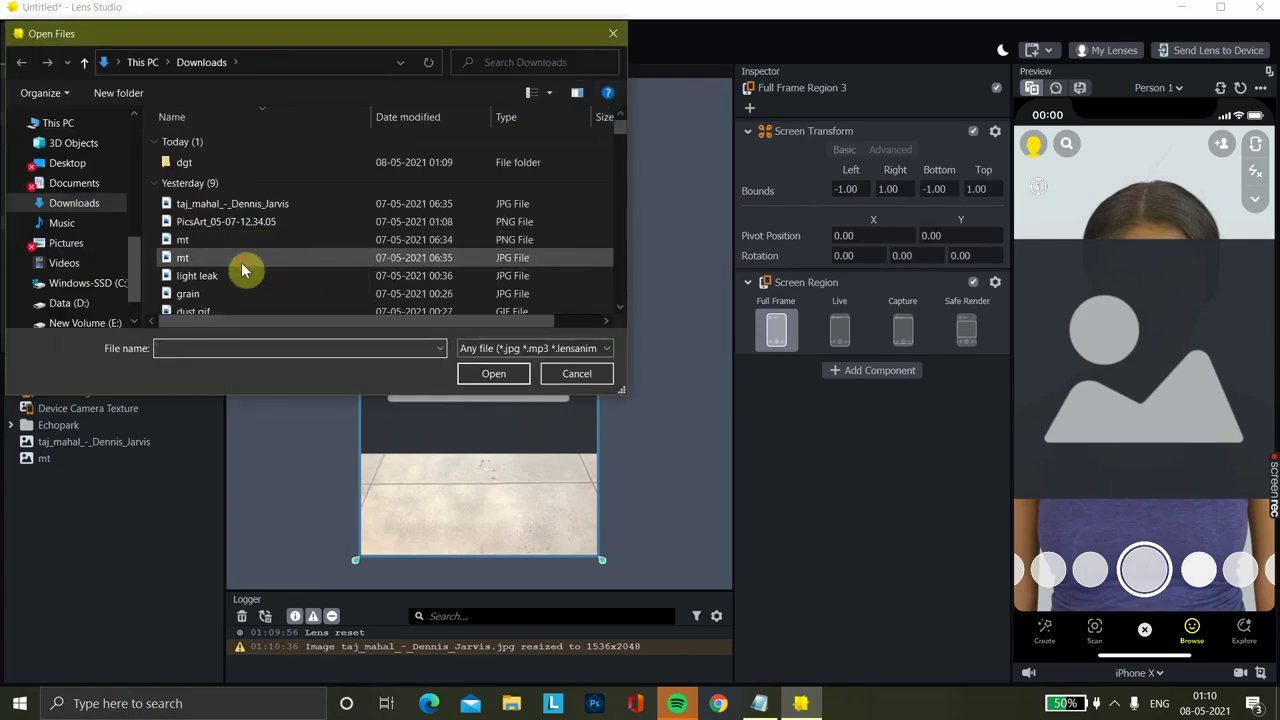
click(250, 258)
click(490, 380)
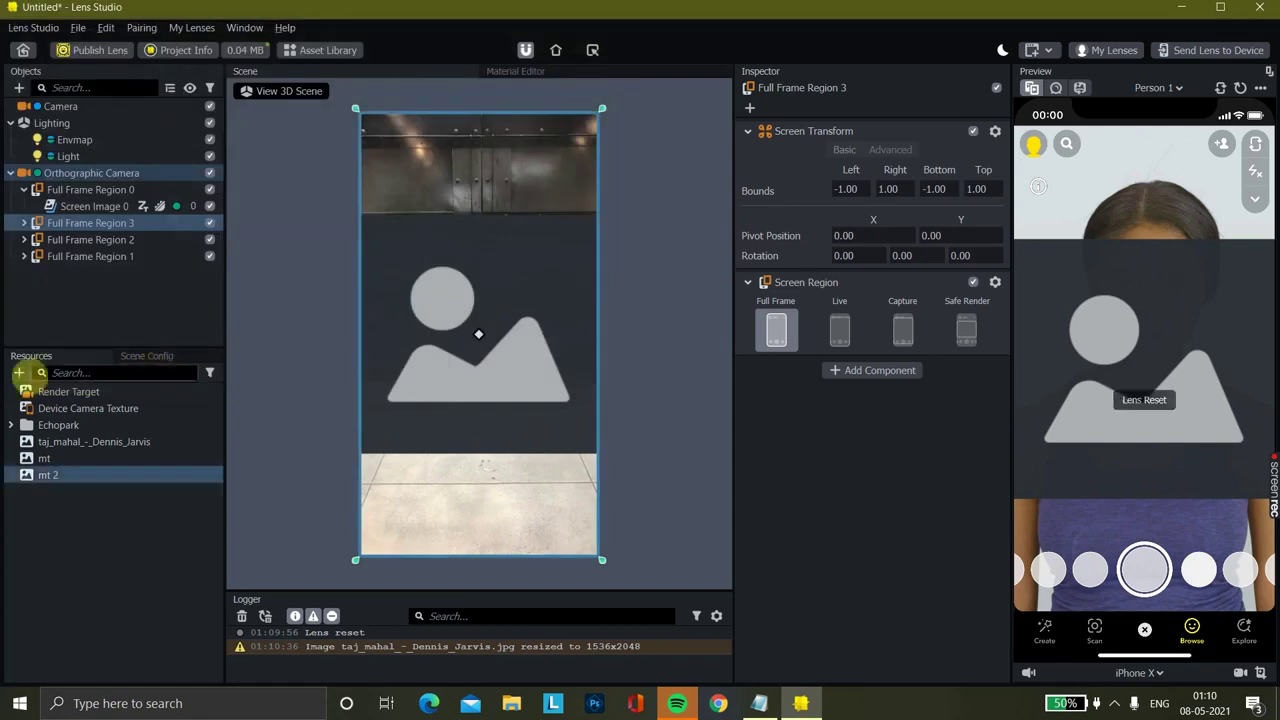
Import the mt PNG from Downloads into the project's resources
click(18, 375)
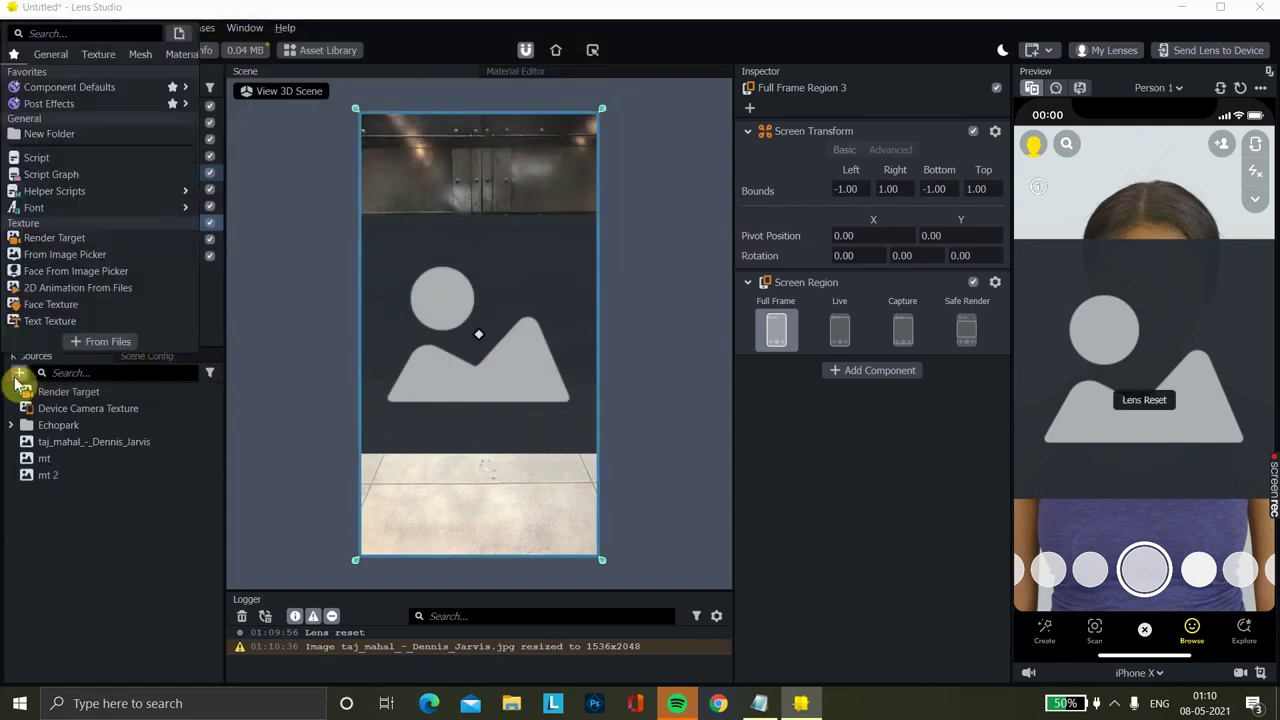
click(108, 341)
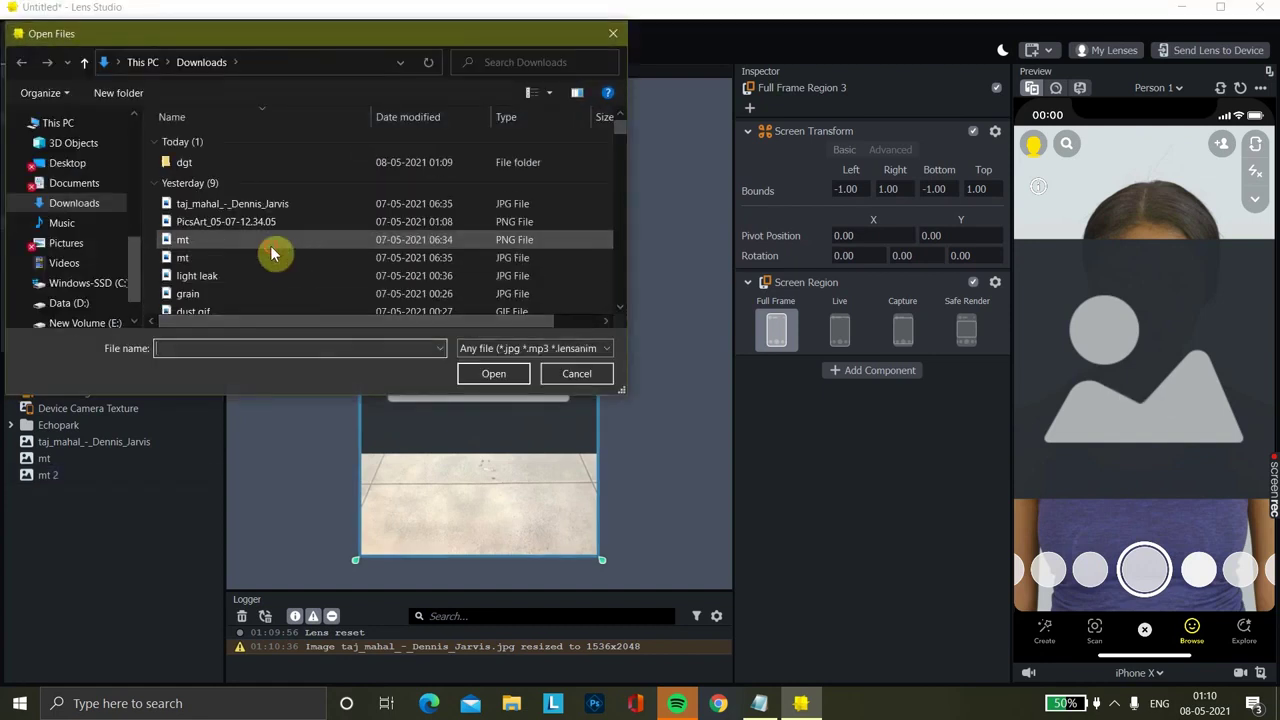
click(272, 246)
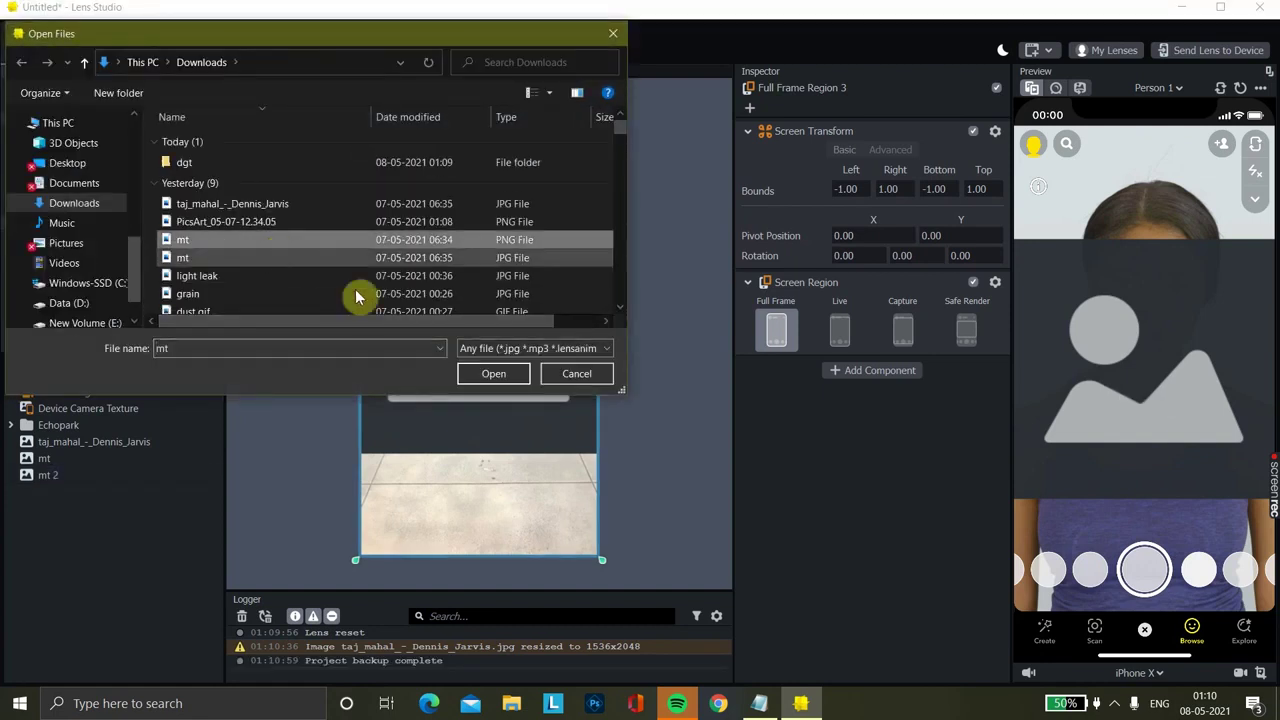
click(491, 374)
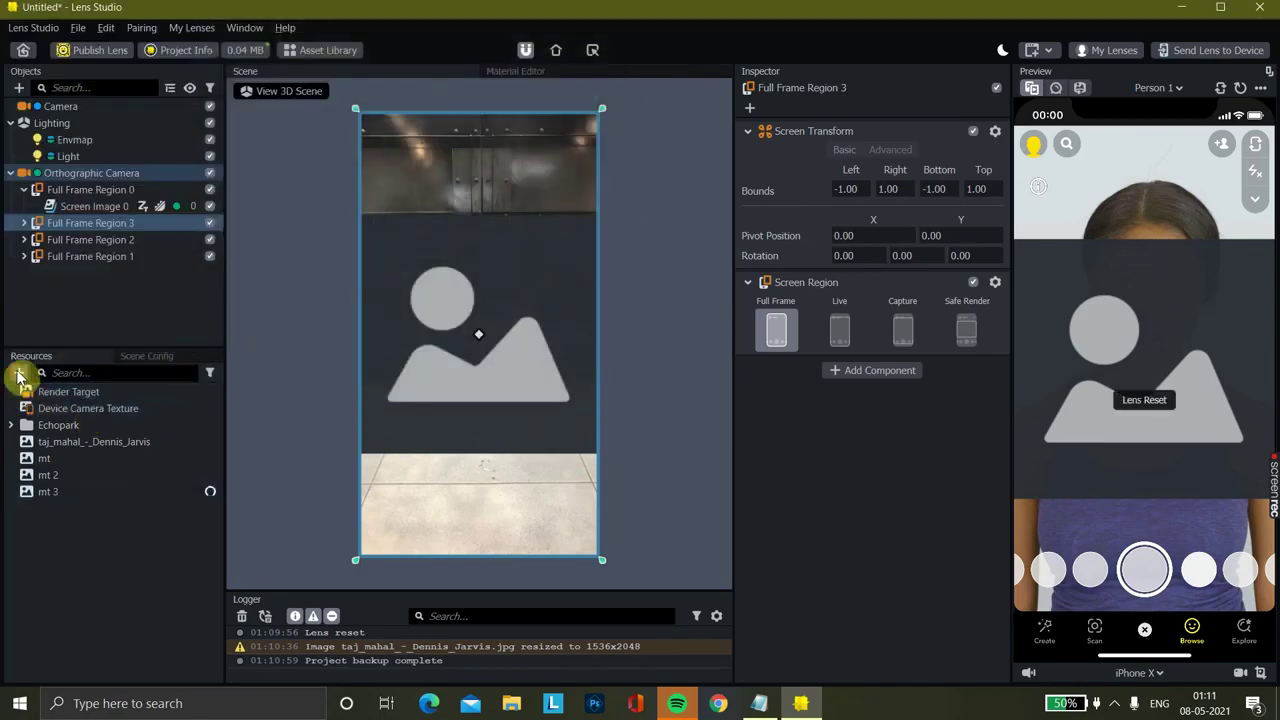
Import the Colosseum-Rome-Italy JPG from Downloads into the project's resources
click(18, 374)
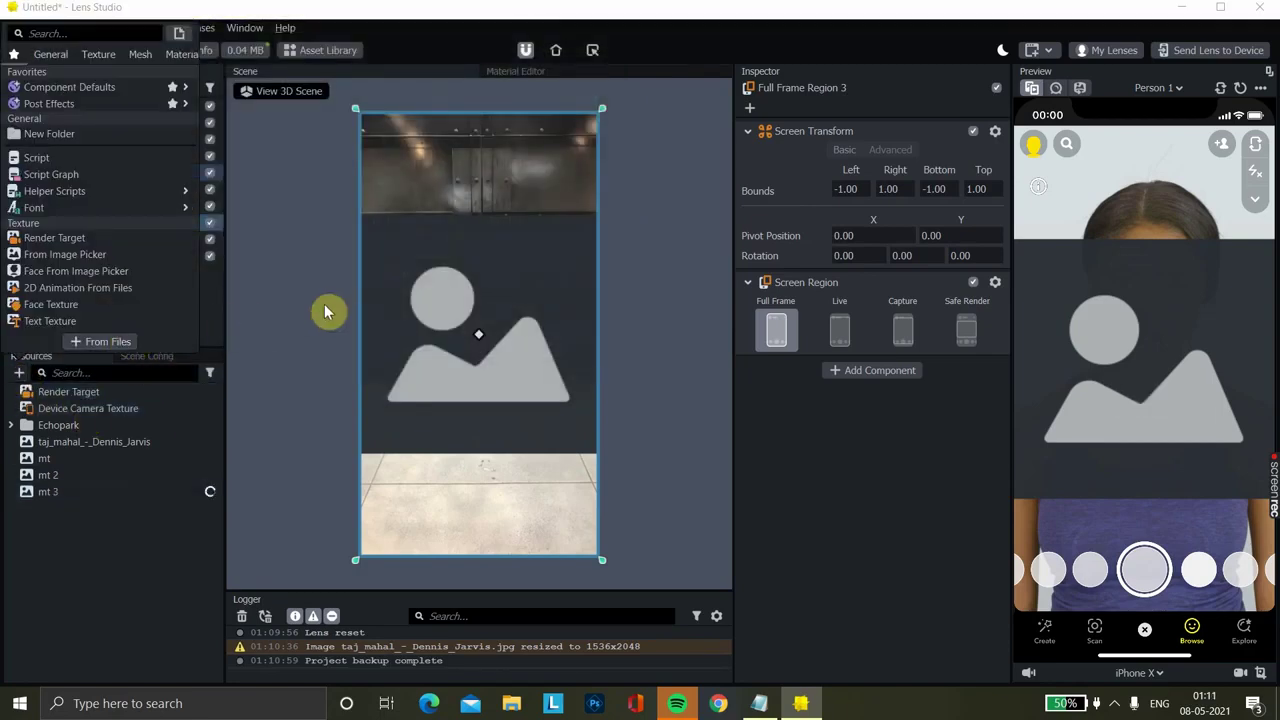
click(101, 341)
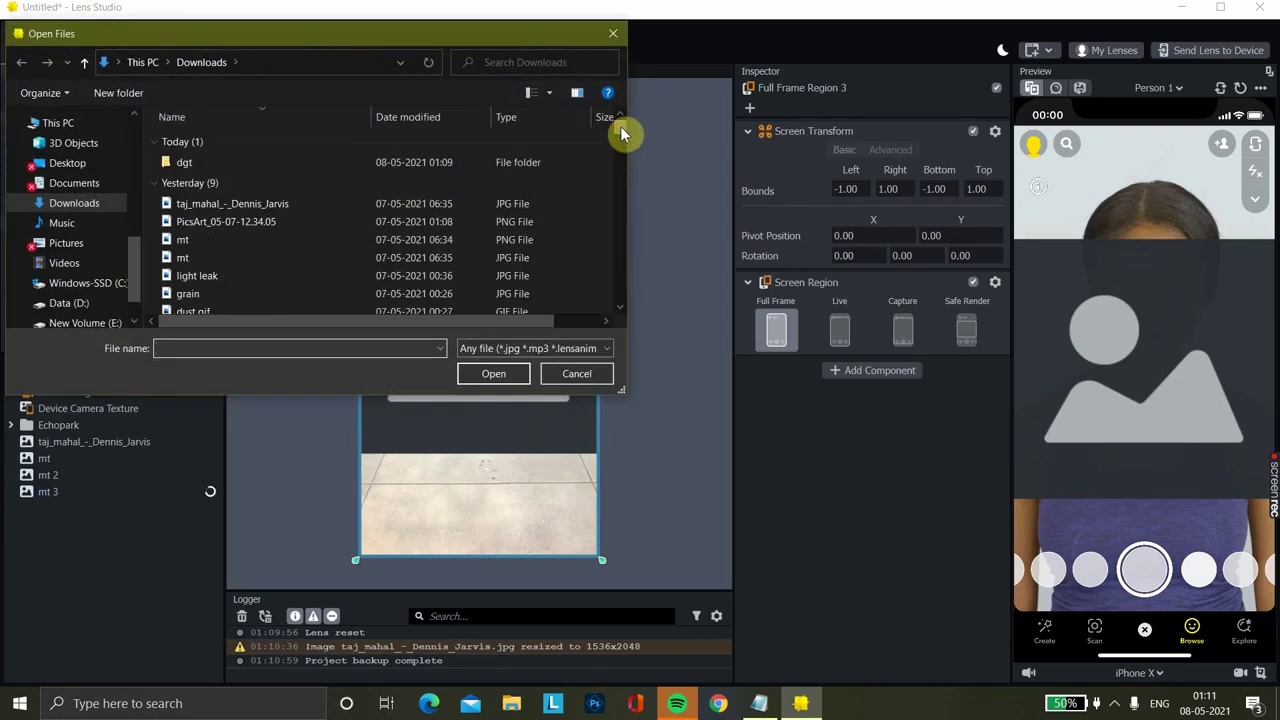
scroll(620, 133, down, 5)
scroll(620, 133, up, 5)
scroll(620, 133, down, 2)
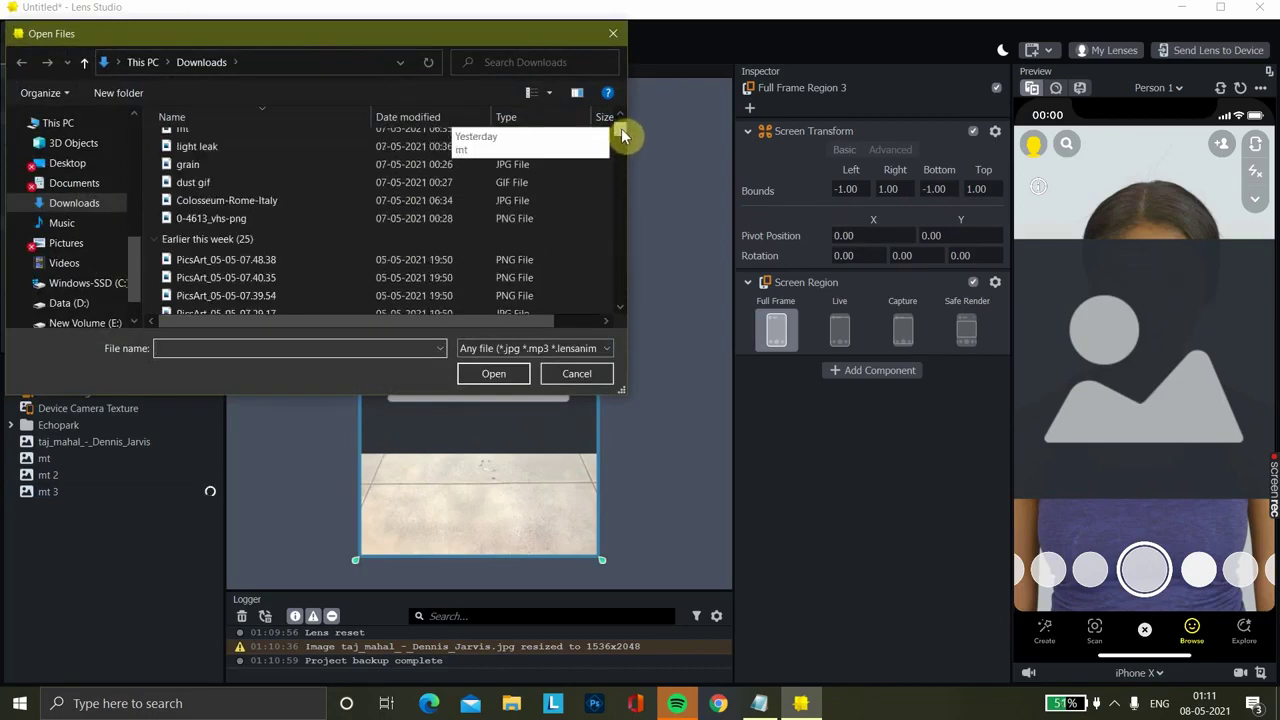
click(274, 203)
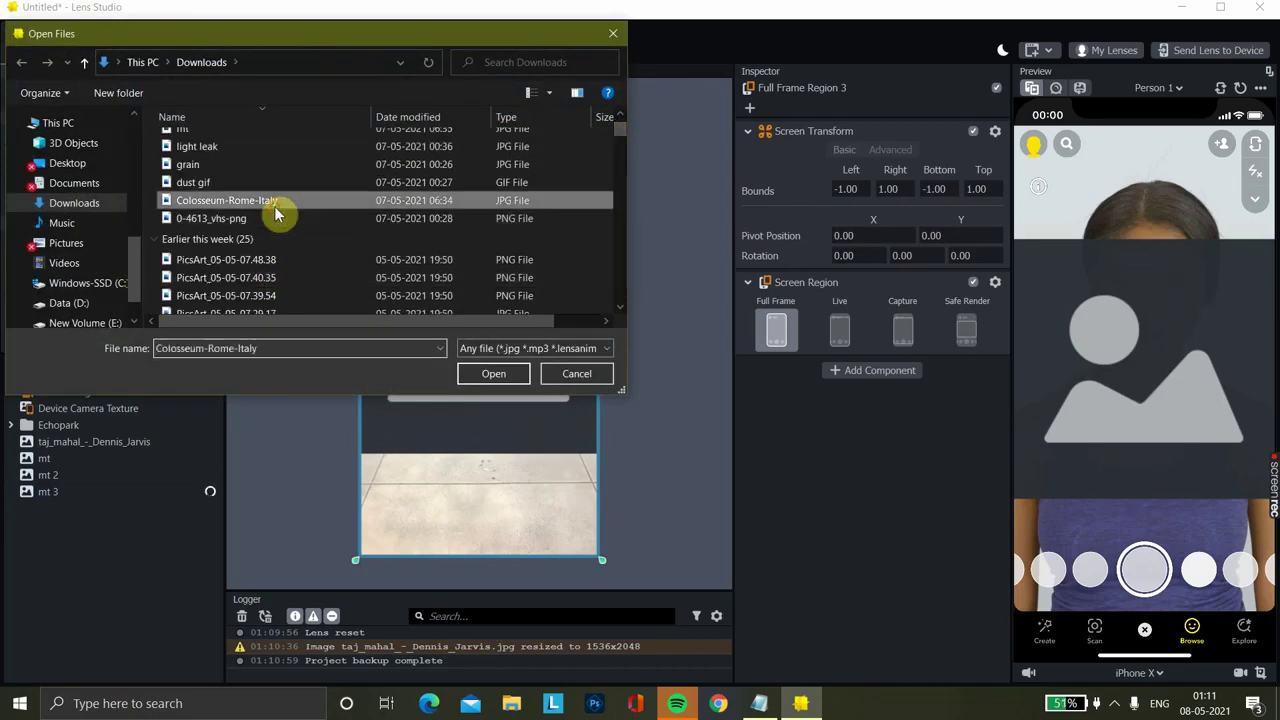
click(512, 376)
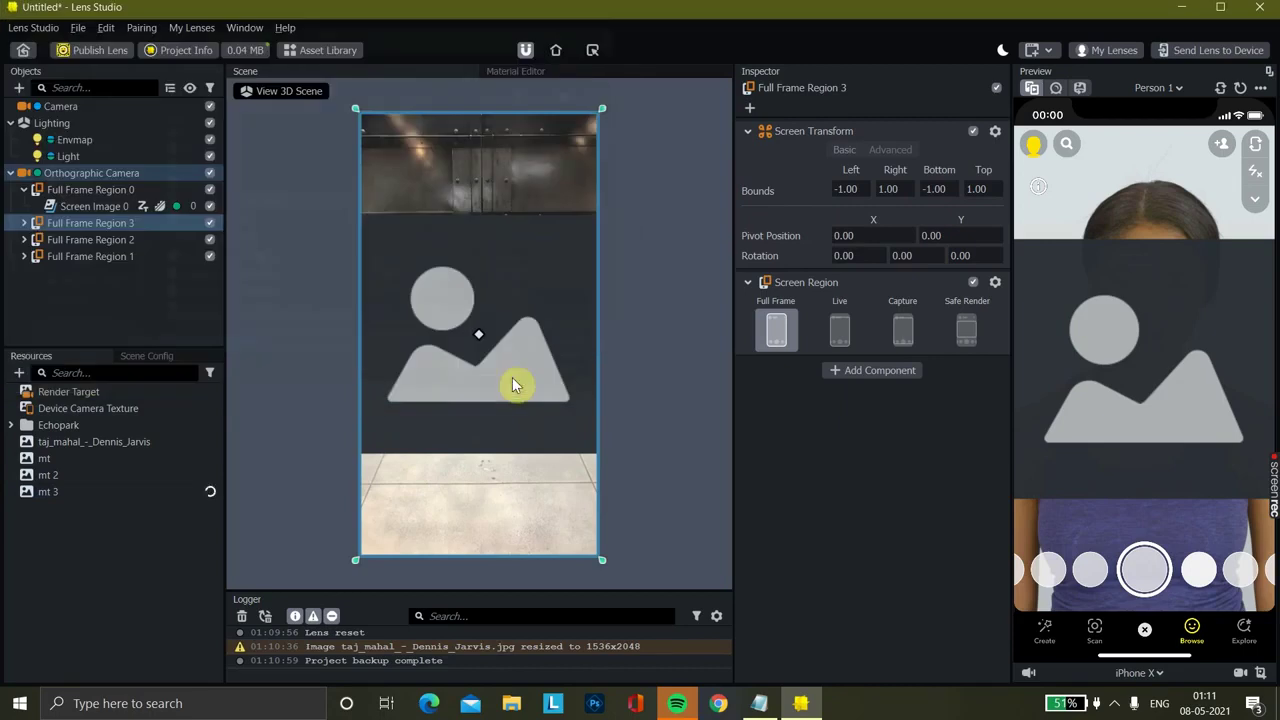
Check the imported textures and delete the duplicate image mt 2 from the resources
click(150, 449)
click(104, 465)
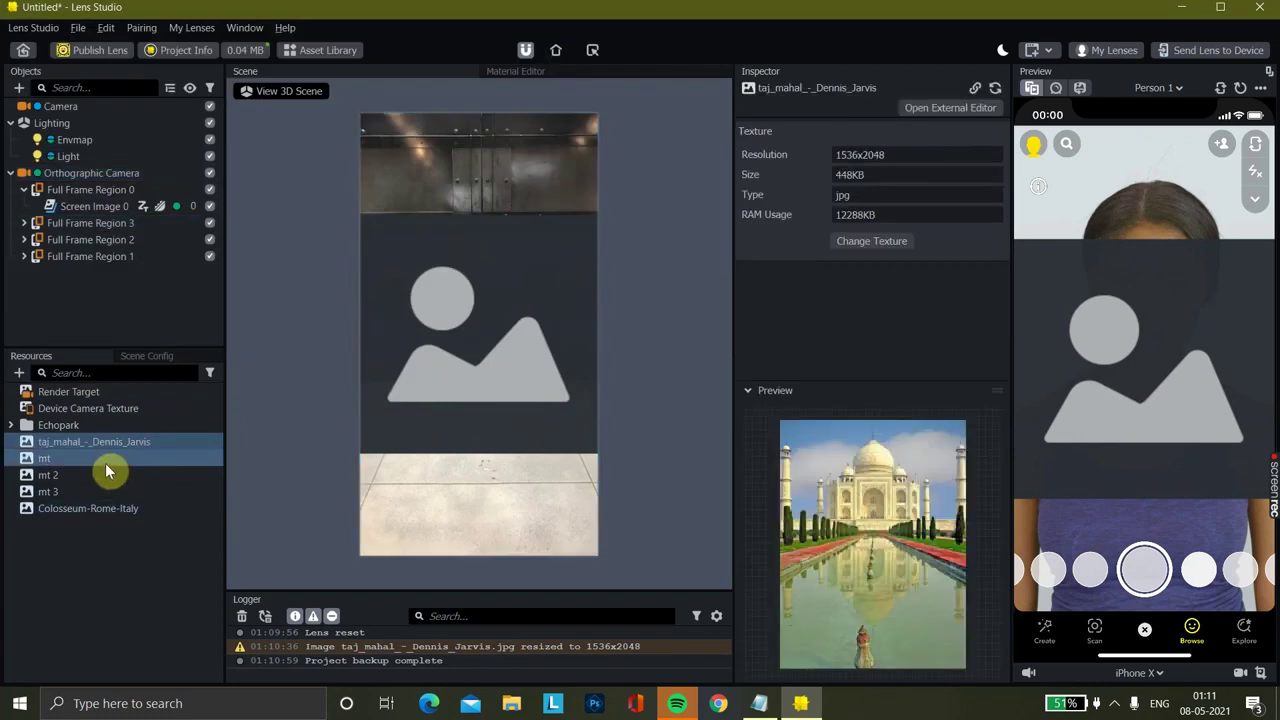
click(75, 475)
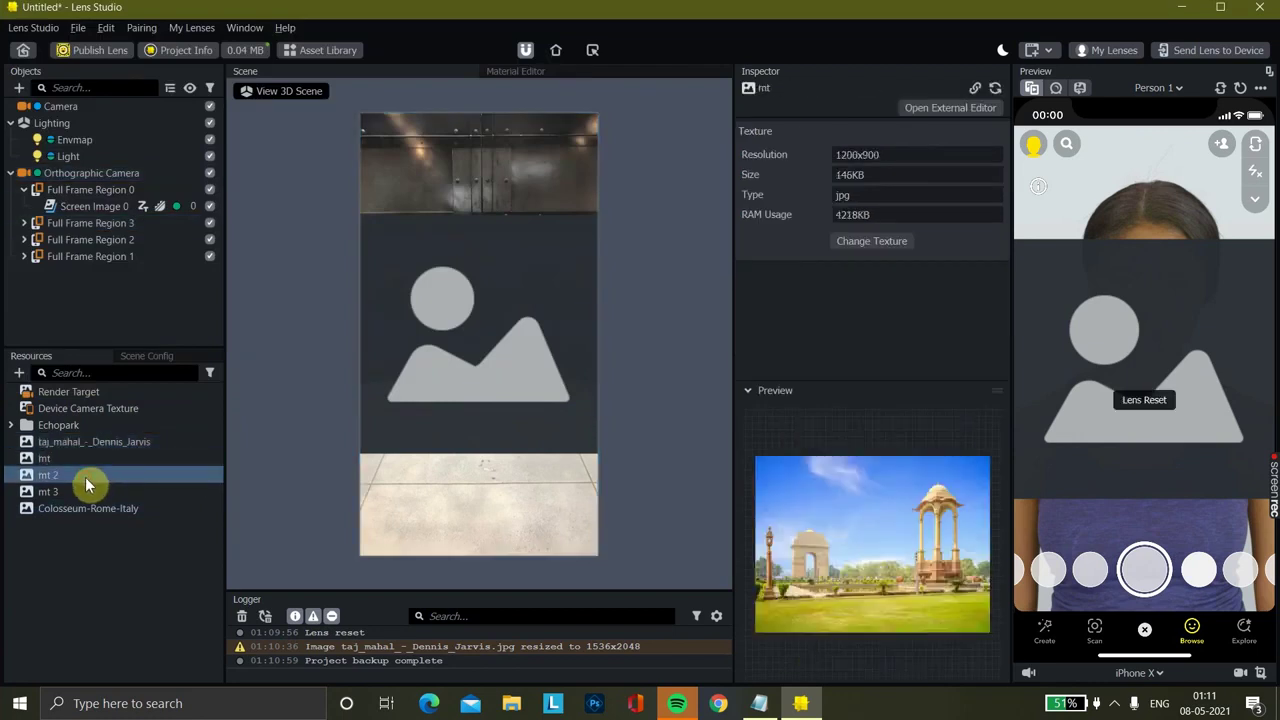
shift+click(70, 491)
click(70, 491)
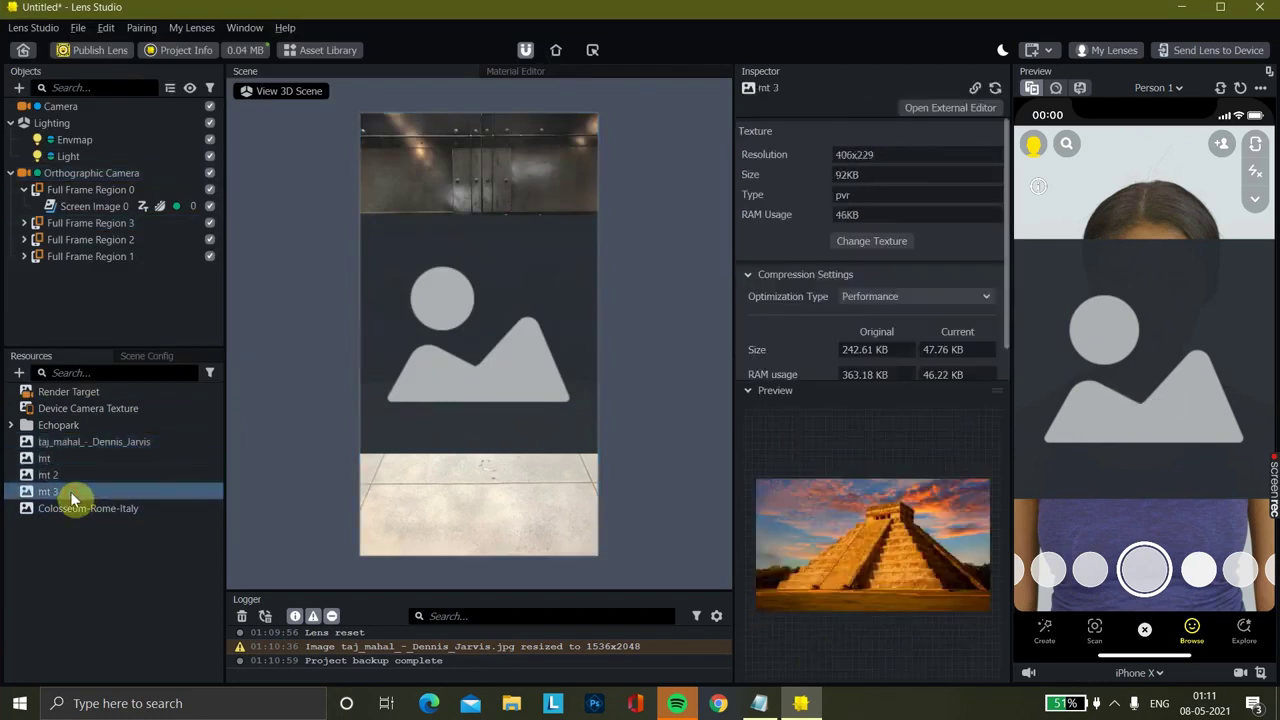
click(59, 480)
right_click(68, 475)
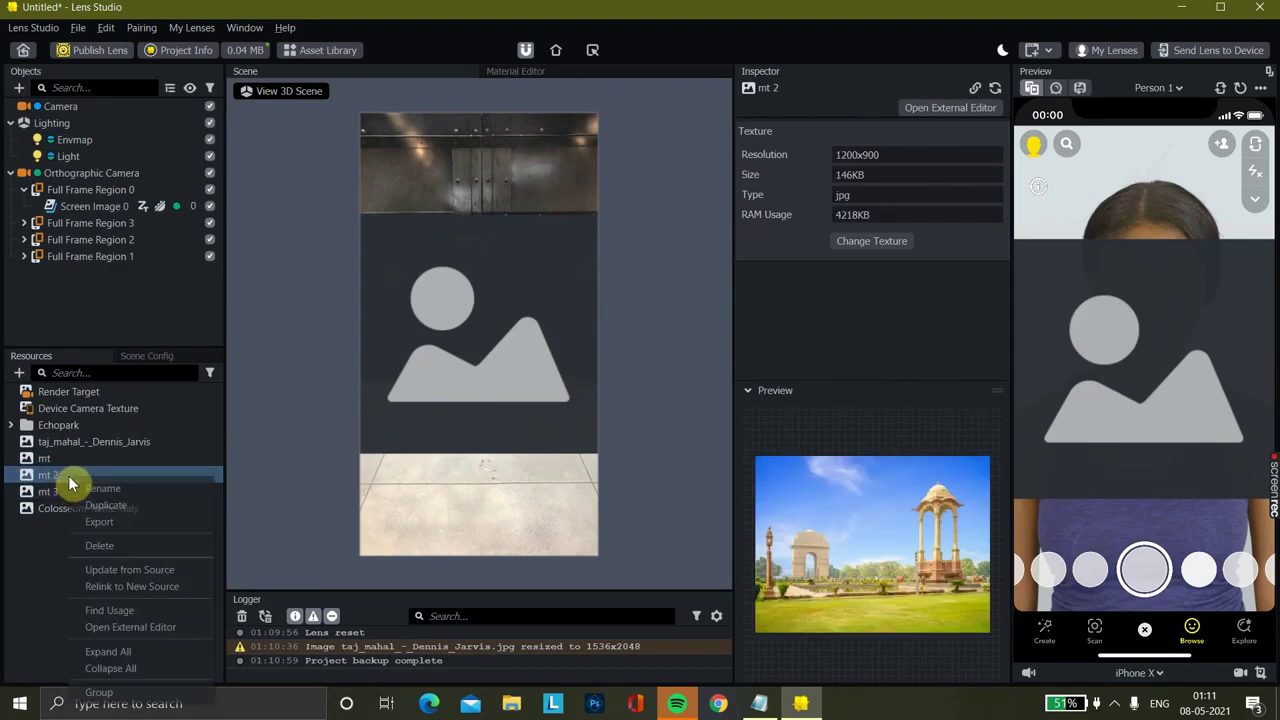
click(115, 545)
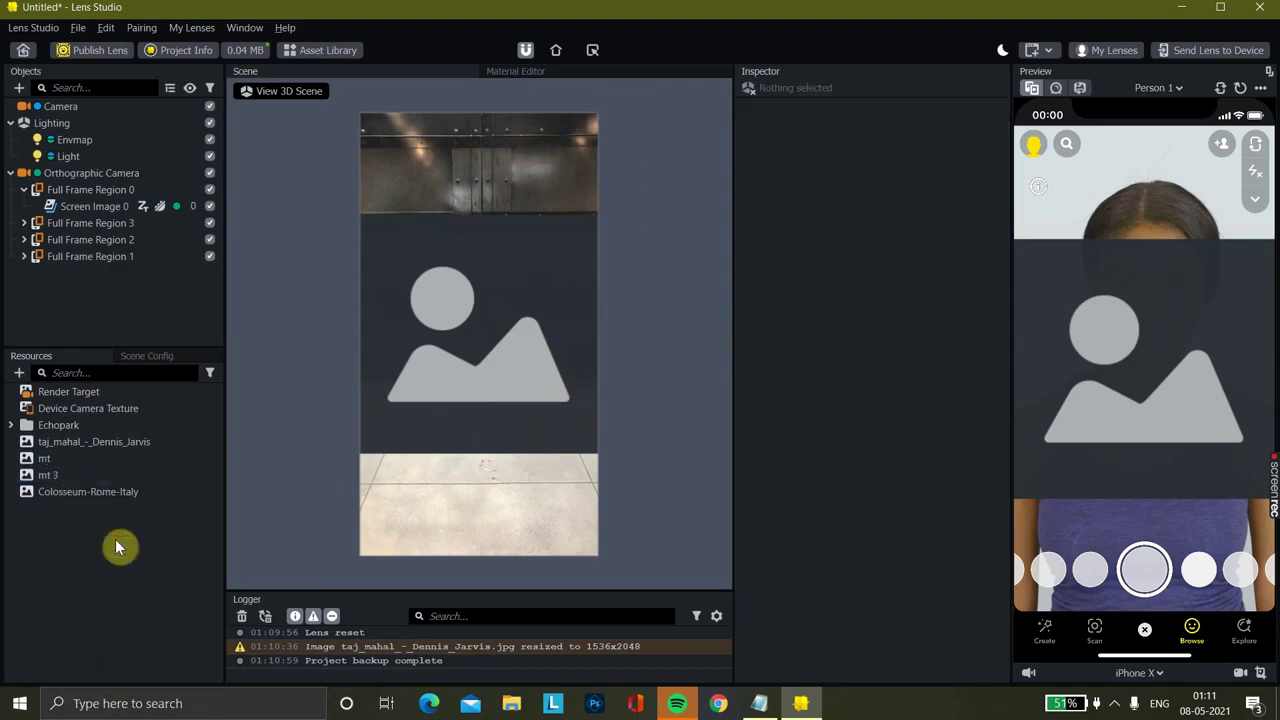
Expand the remaining full frame regions and assign the Colosseum-Rome-Italy texture to the screen image under Full Frame Region 0
click(24, 223)
click(24, 256)
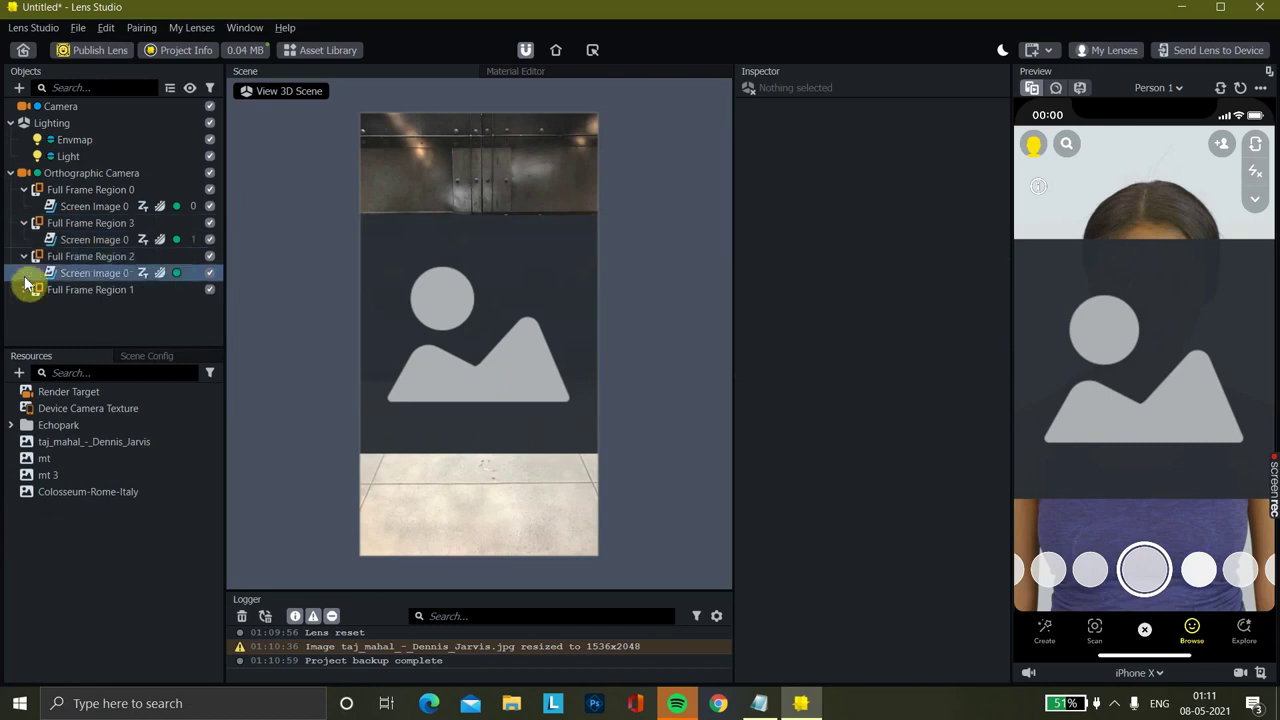
click(24, 289)
click(90, 206)
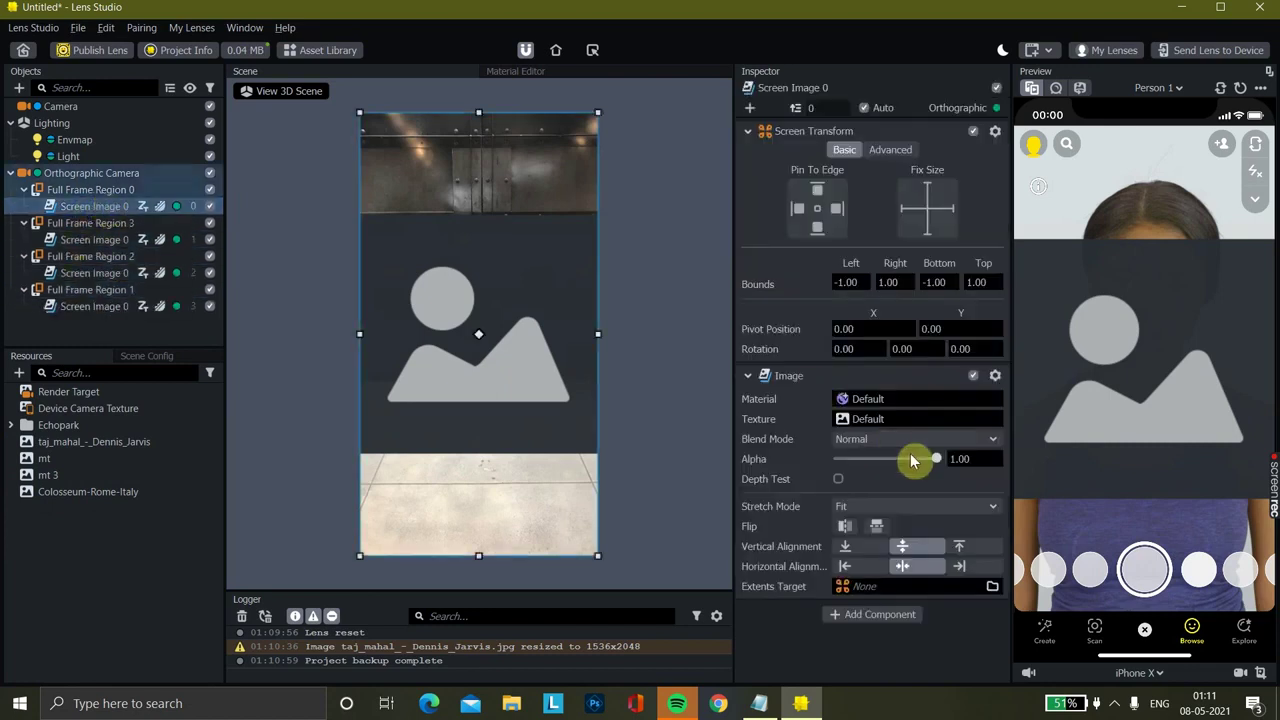
click(872, 419)
click(570, 211)
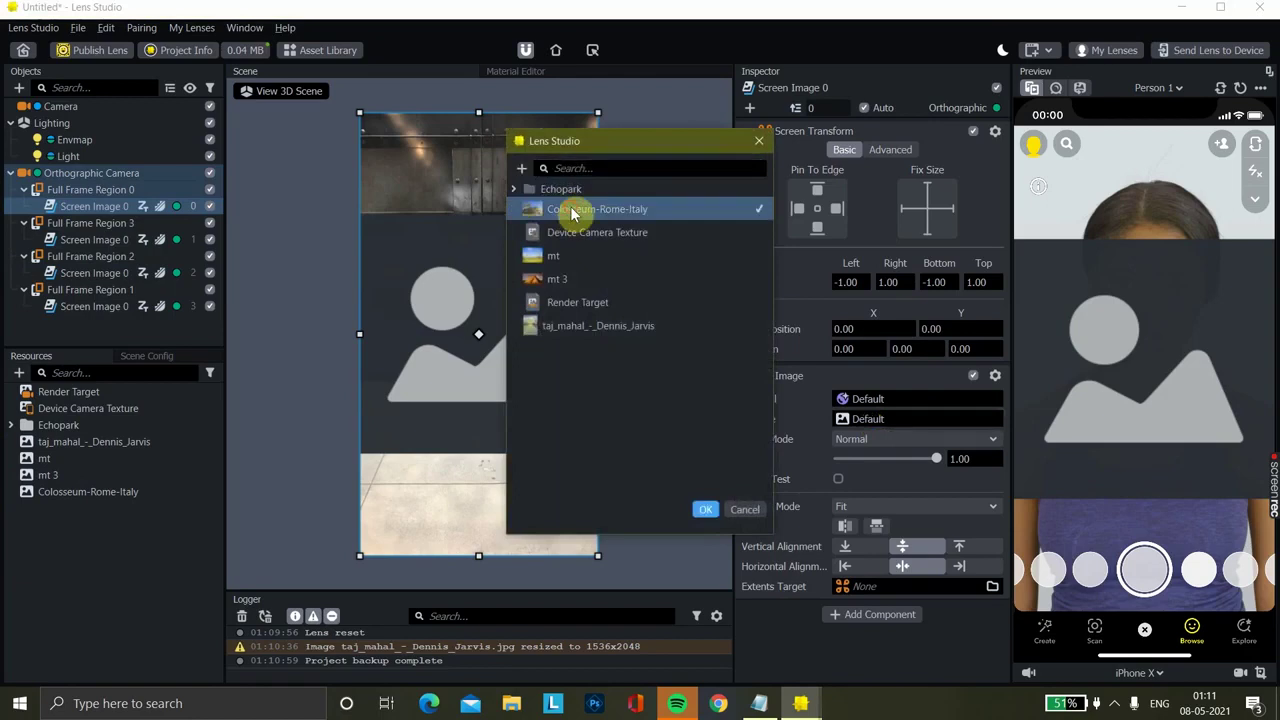
click(705, 512)
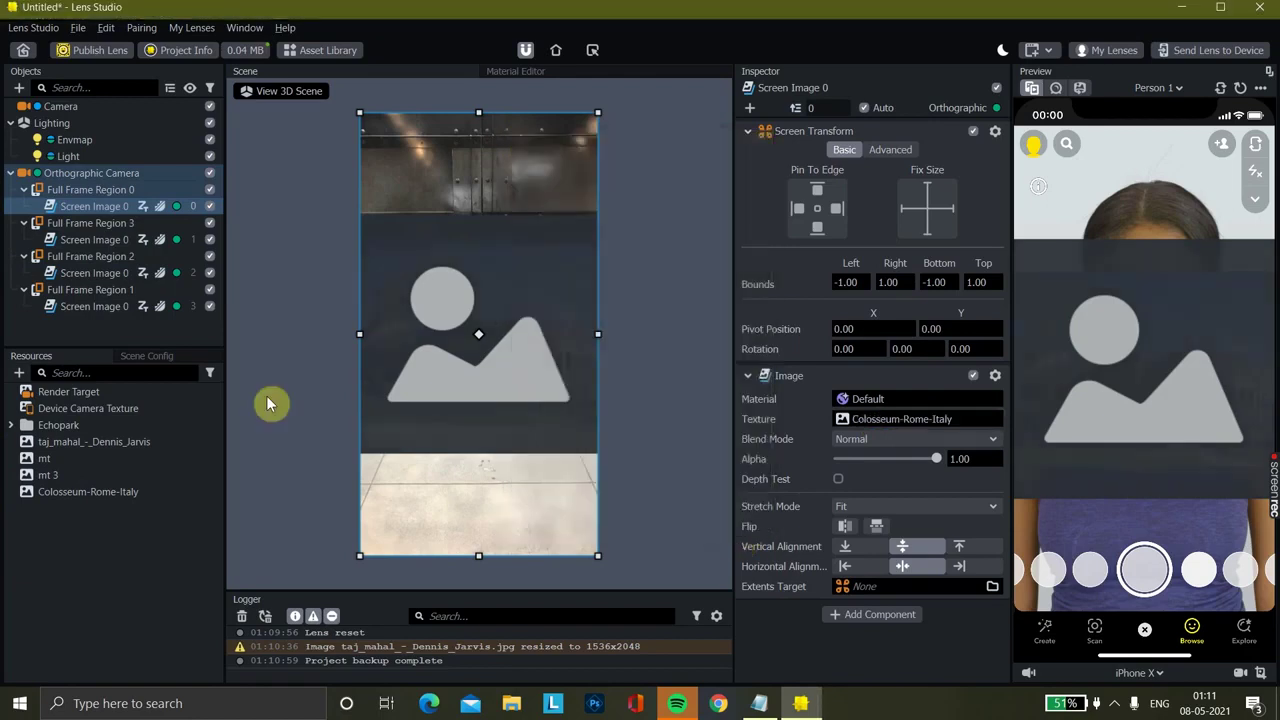
Disable Full Frame Regions 3, 2 and 1 together with their screen images
click(211, 240)
click(210, 225)
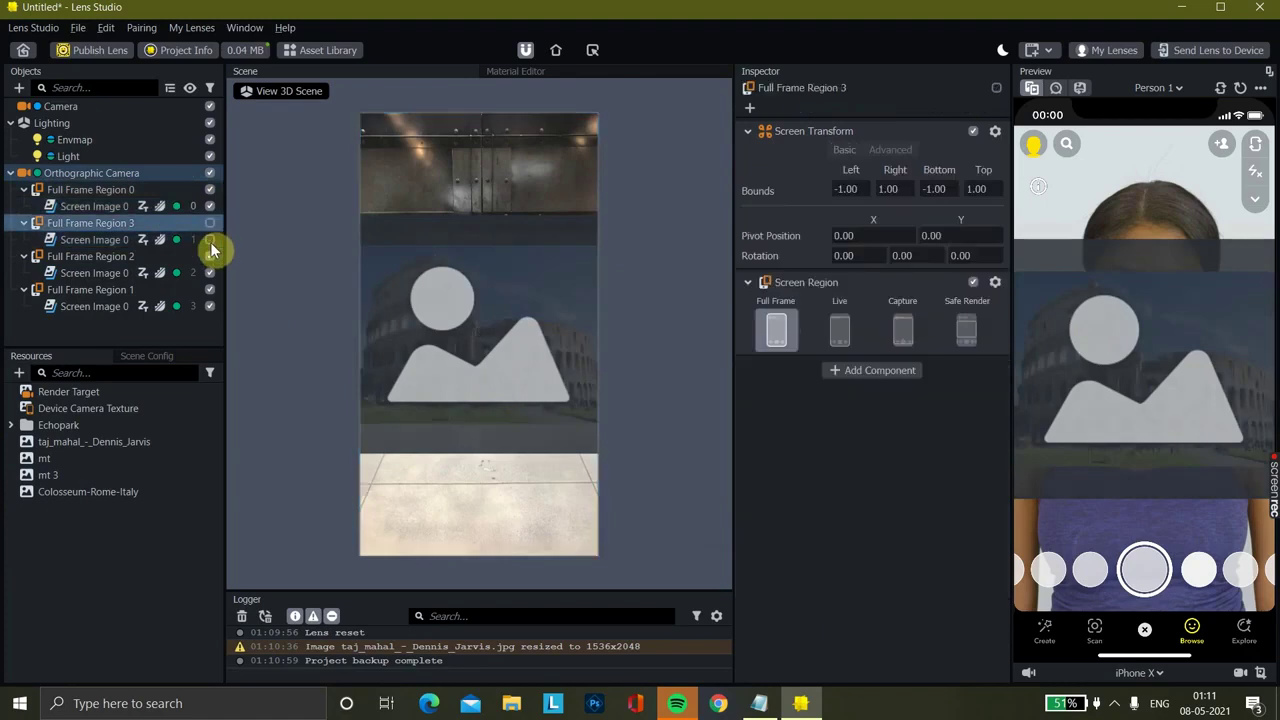
click(211, 261)
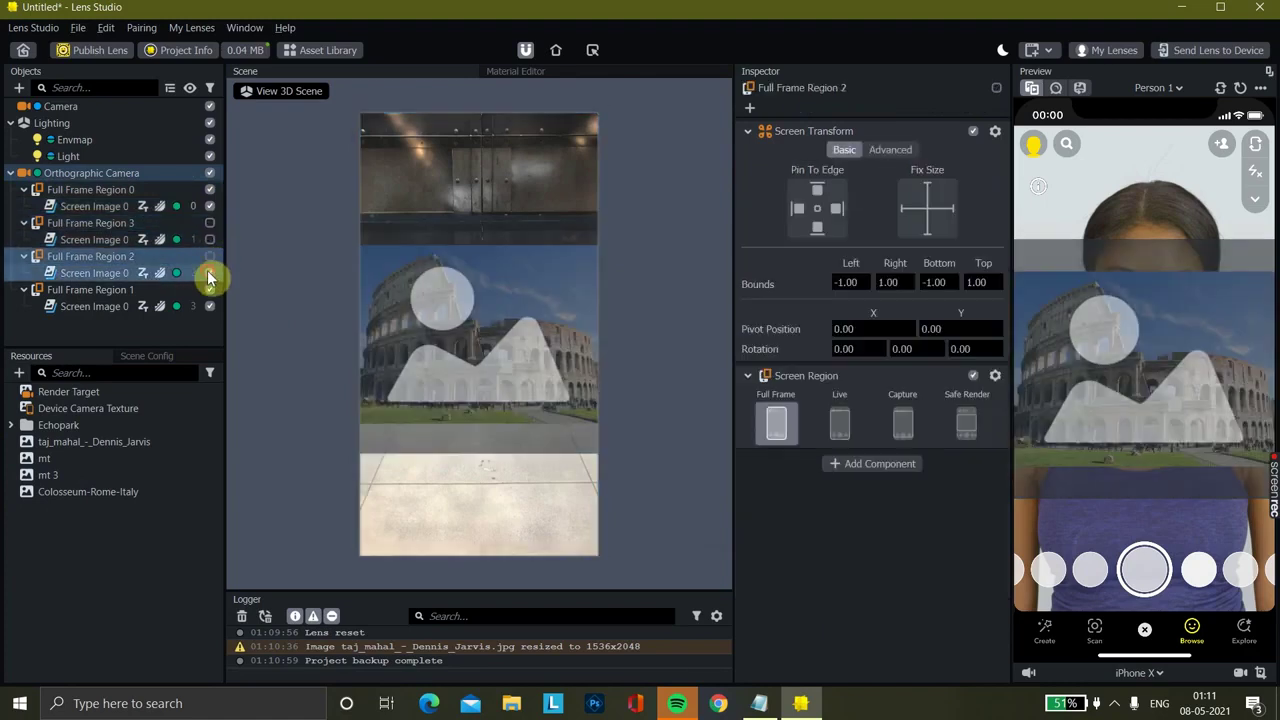
click(209, 276)
click(211, 290)
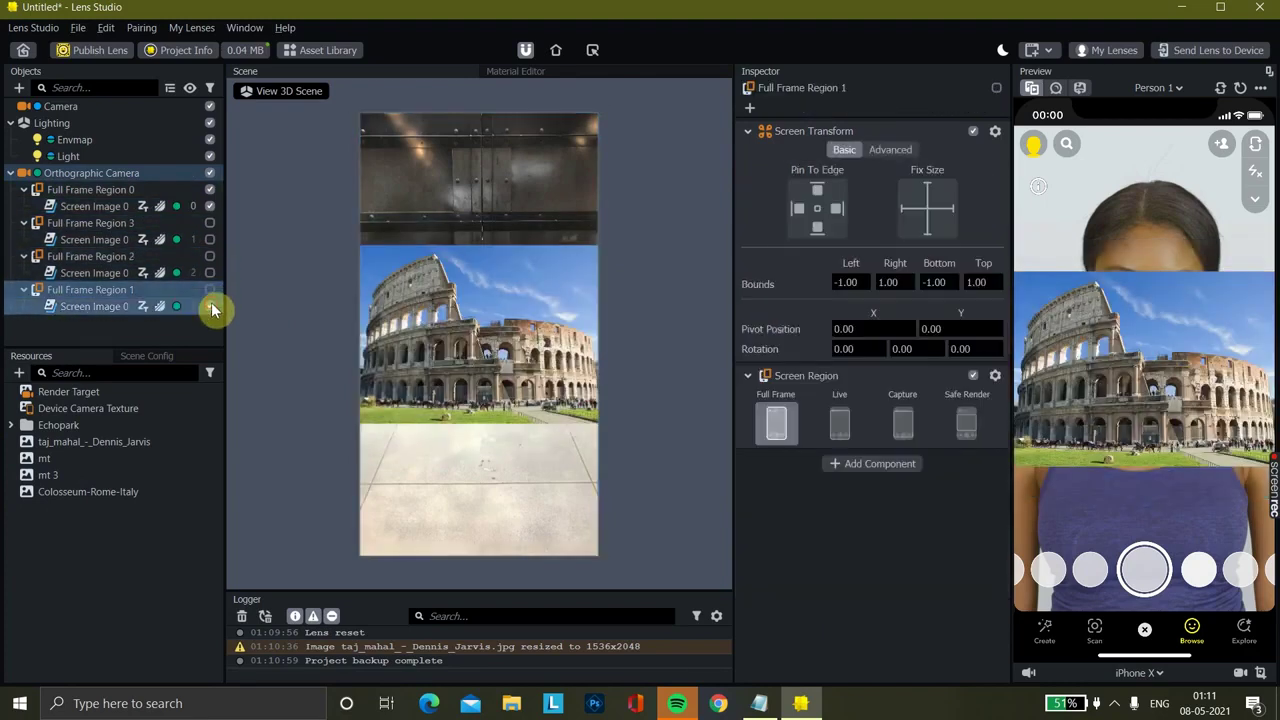
click(213, 306)
Set the Colosseum screen image's stretch mode to Stretch and switch the preview device to iPhone 8
click(114, 207)
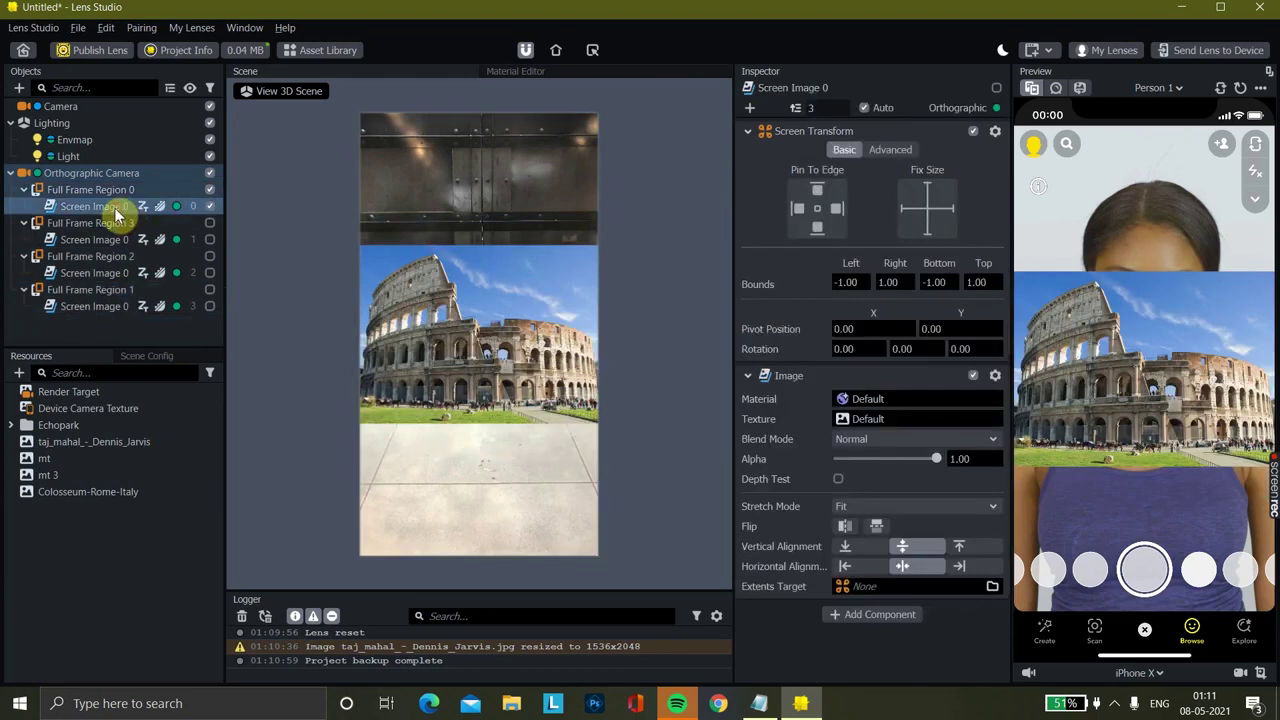
drag(88, 491, 895, 420)
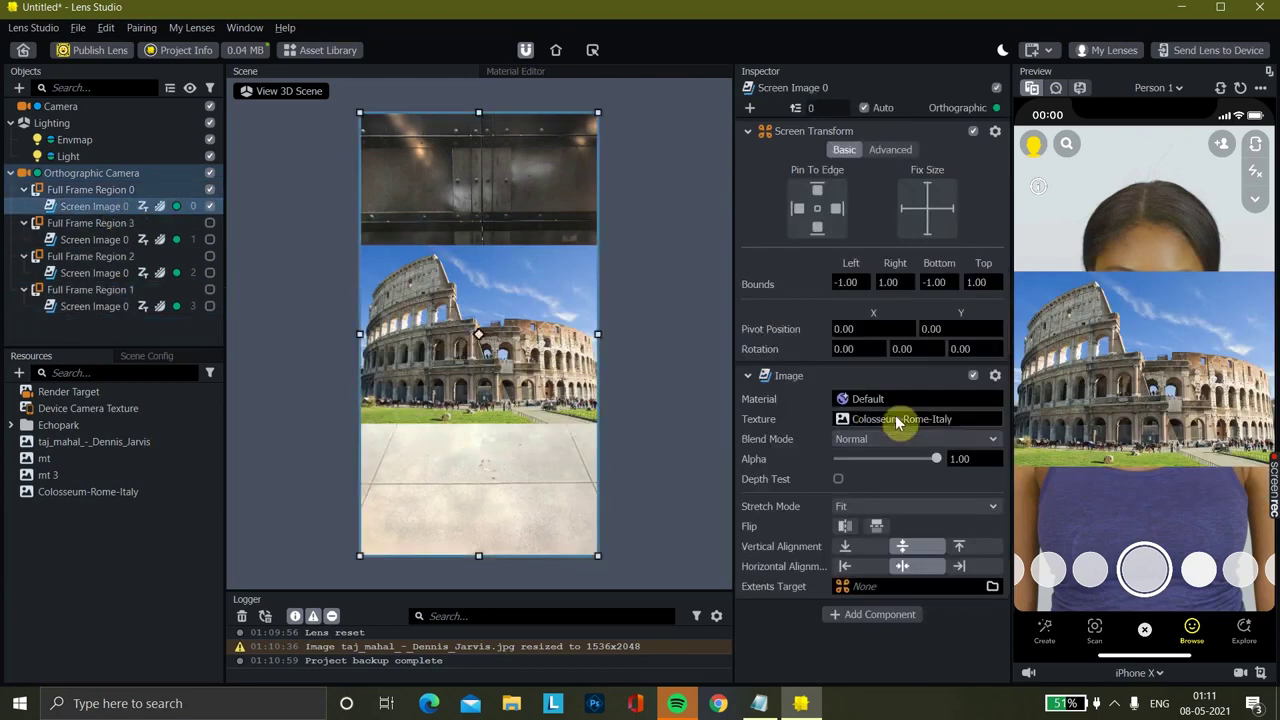
click(908, 507)
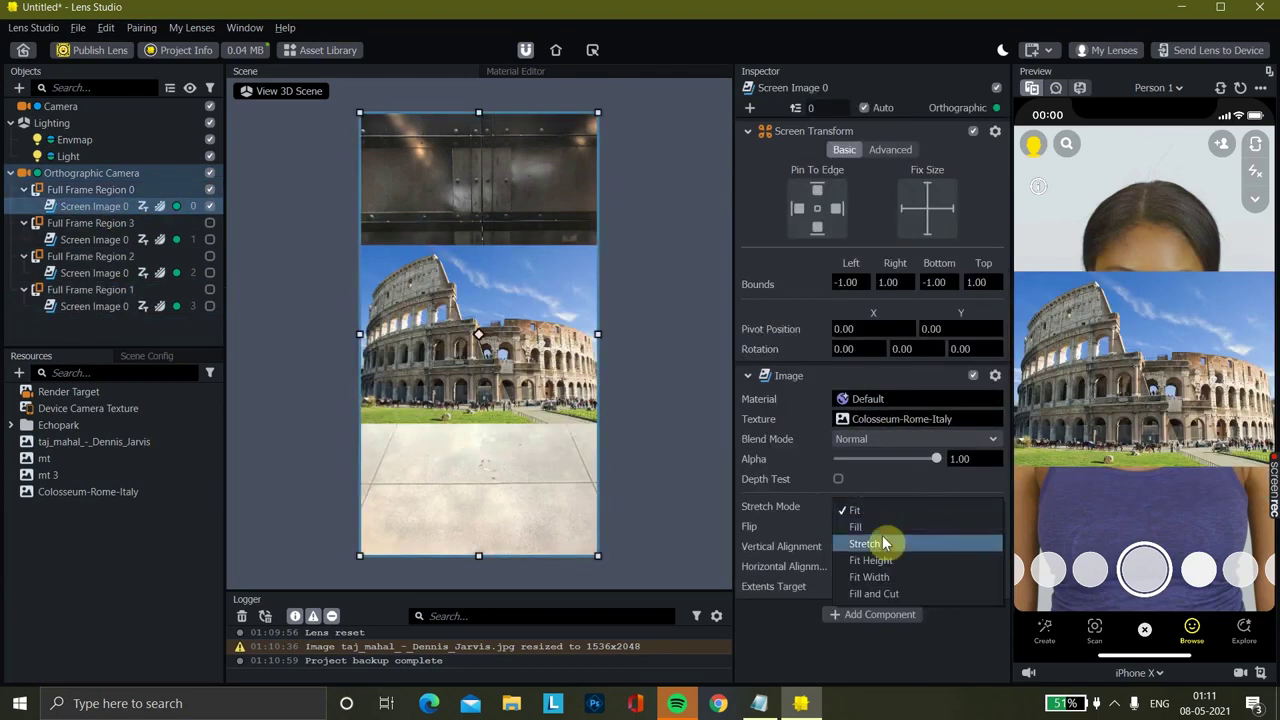
click(883, 541)
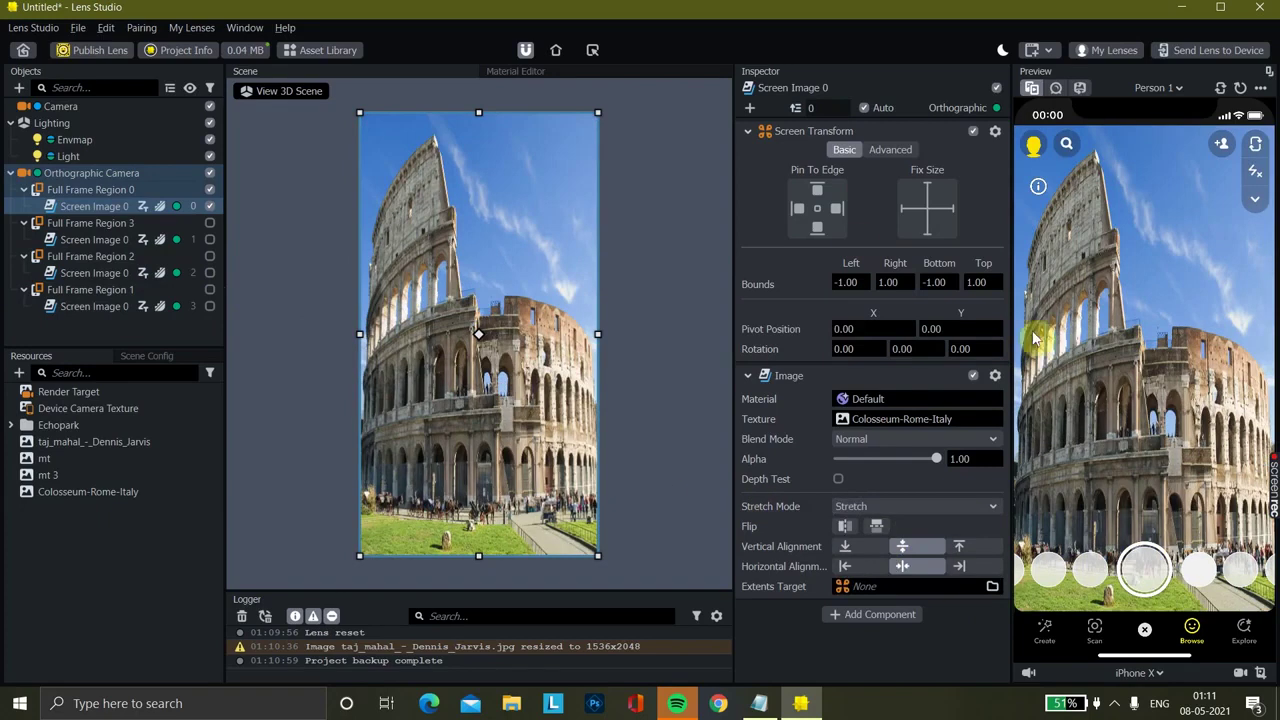
click(1150, 672)
click(1142, 468)
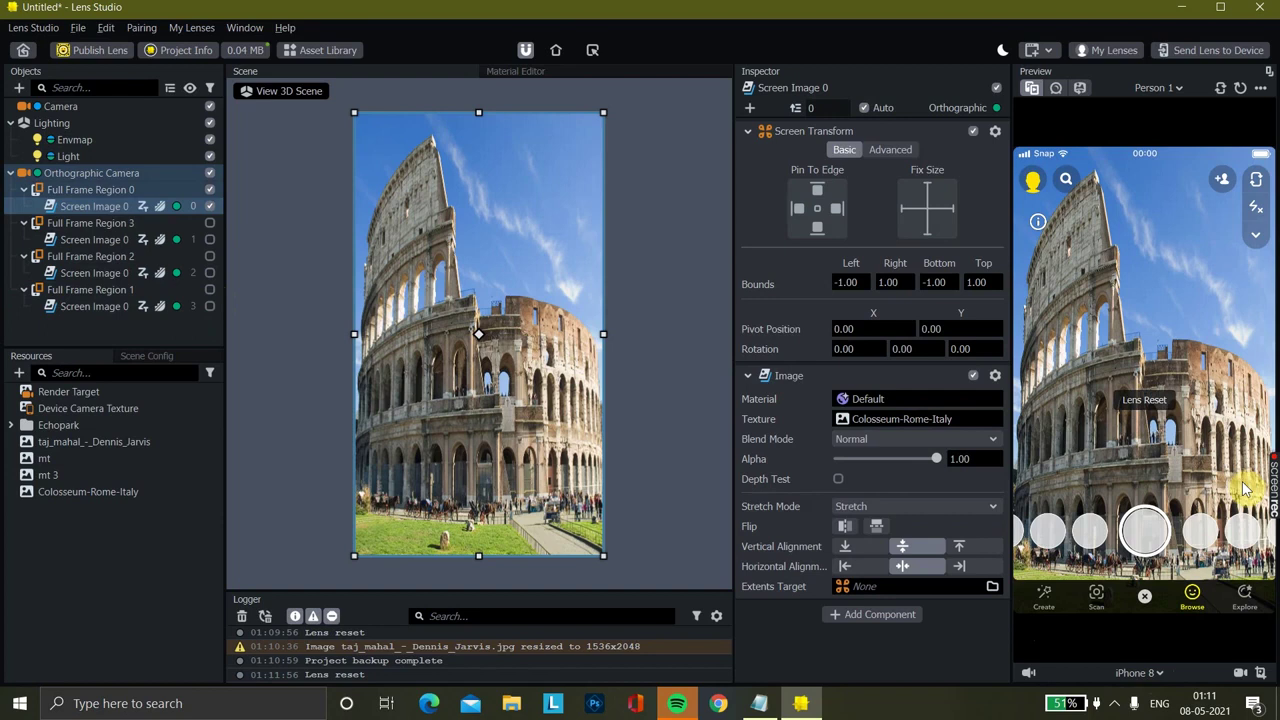
Enable Full Frame Region 3 with its screen image and disable Full Frame Region 0 with its screen image
click(209, 223)
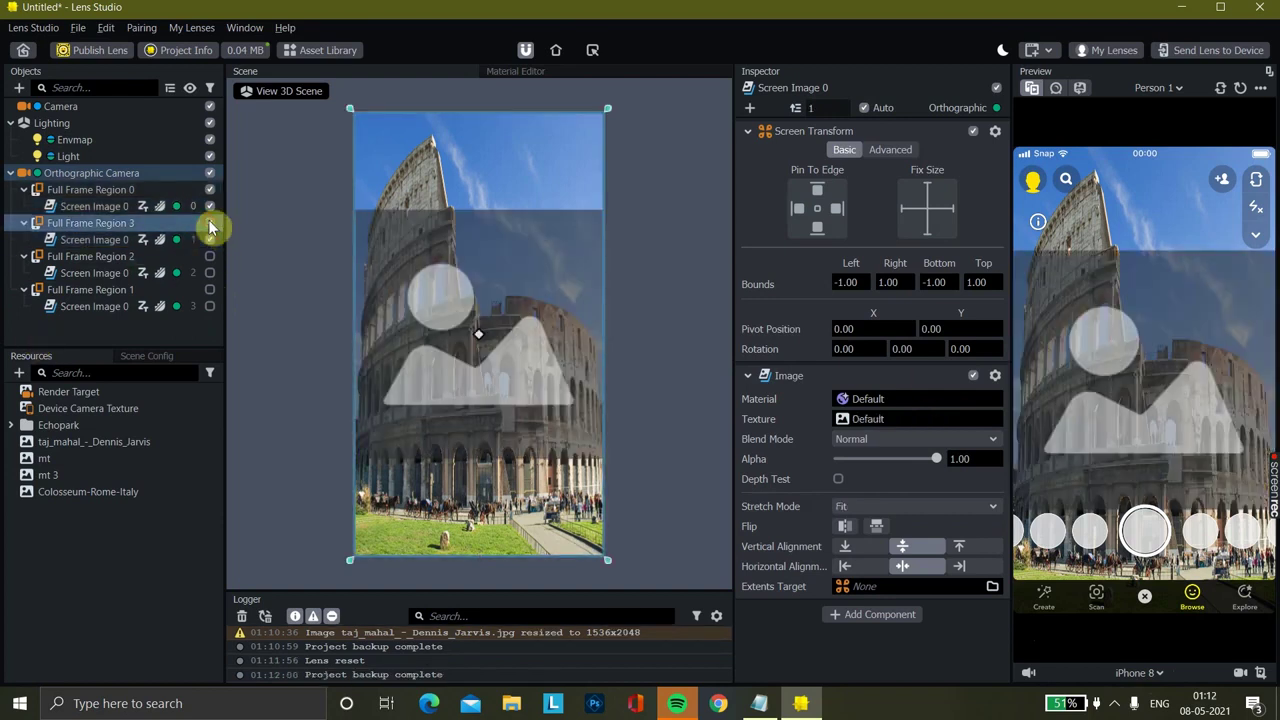
click(209, 206)
click(209, 189)
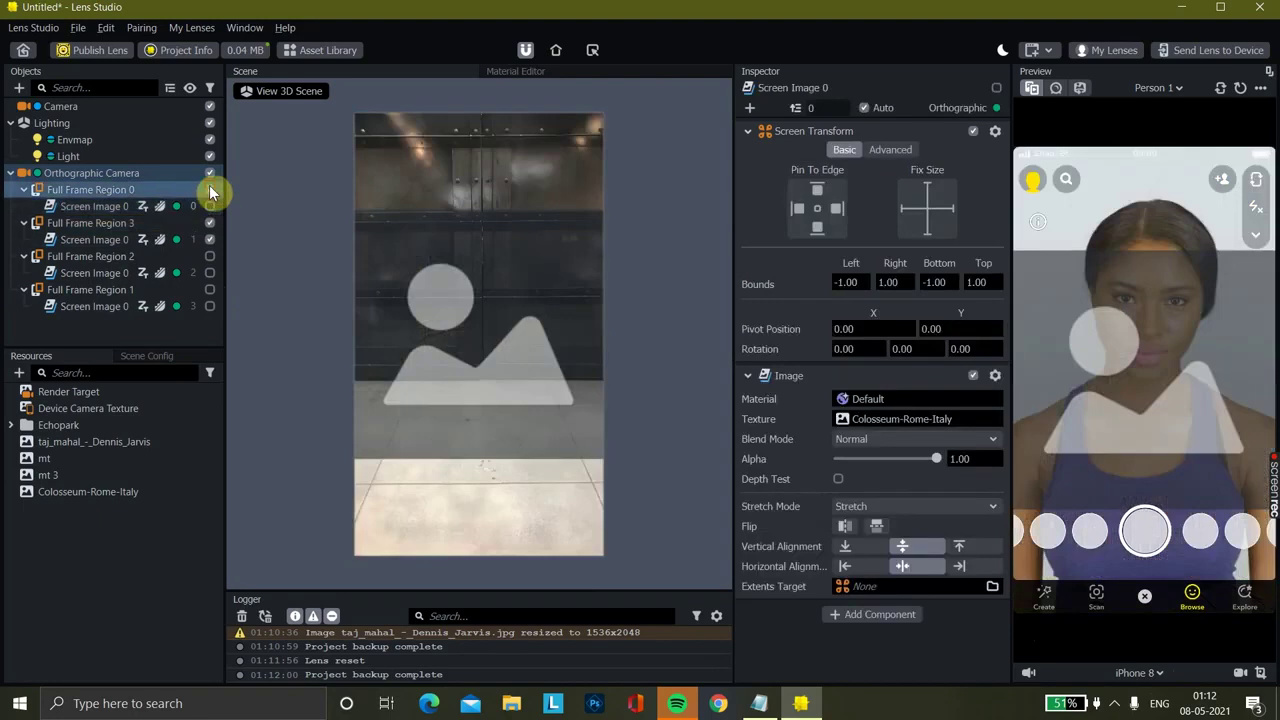
Assign the Taj Mahal texture to the screen image under Full Frame Region 3
click(105, 240)
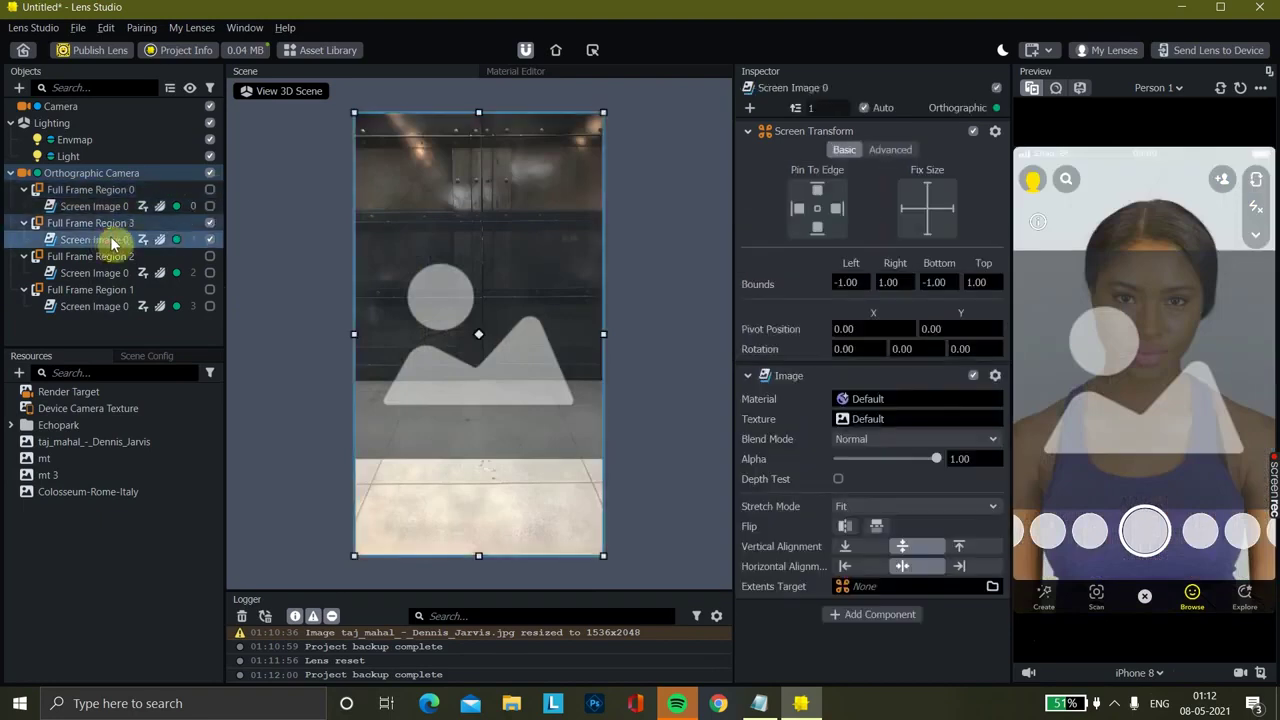
click(905, 419)
click(570, 326)
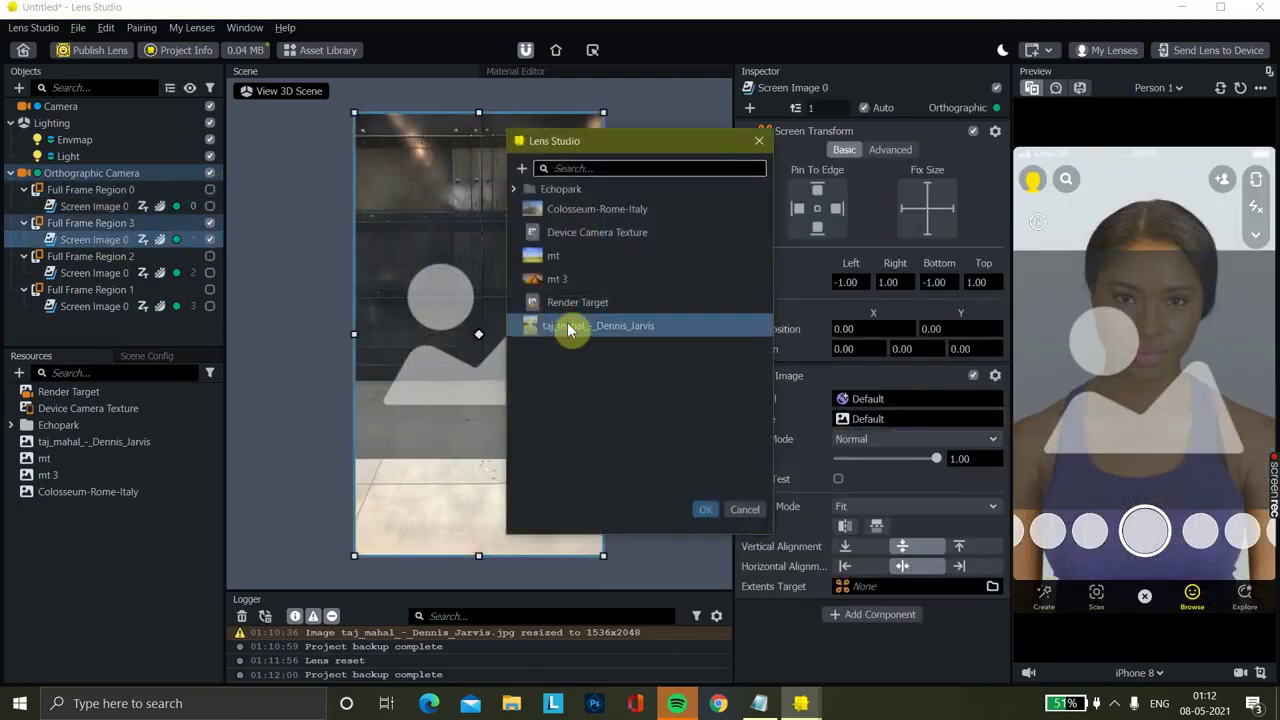
click(707, 510)
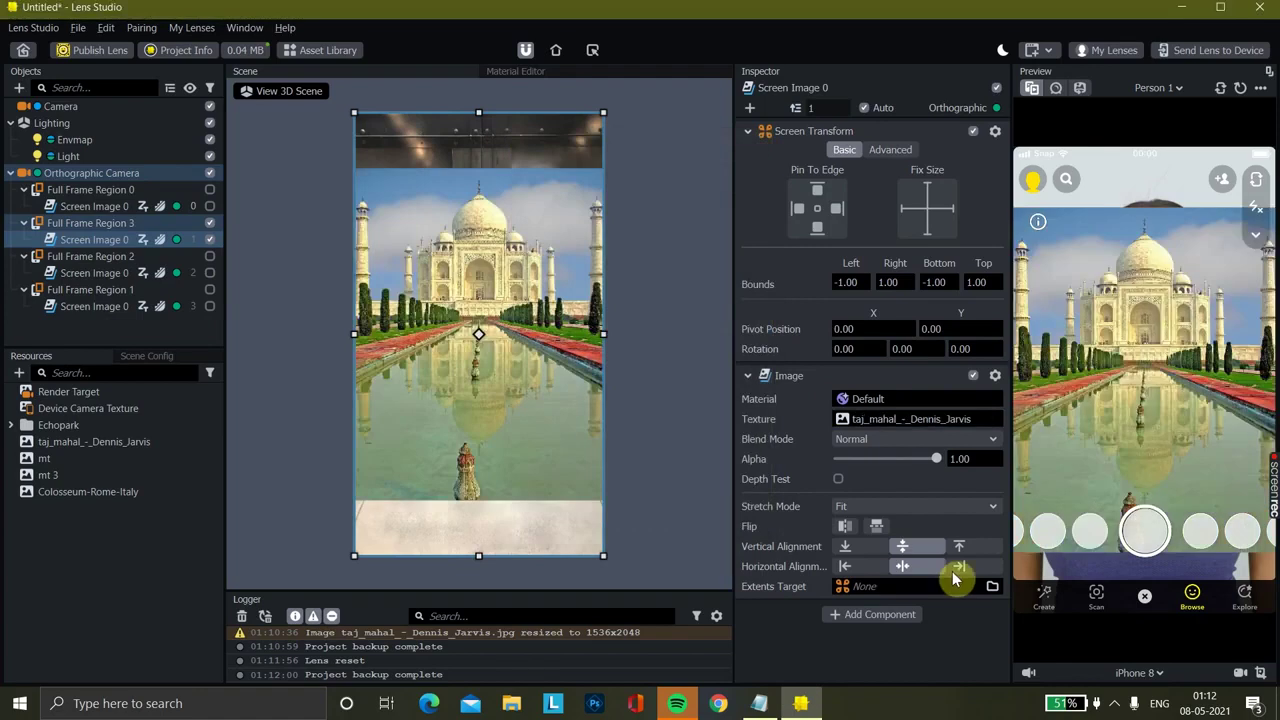
Set the Taj Mahal image's stretch mode to Fill and narrow its left and right bounds to about -0.48 and 0.47
click(903, 510)
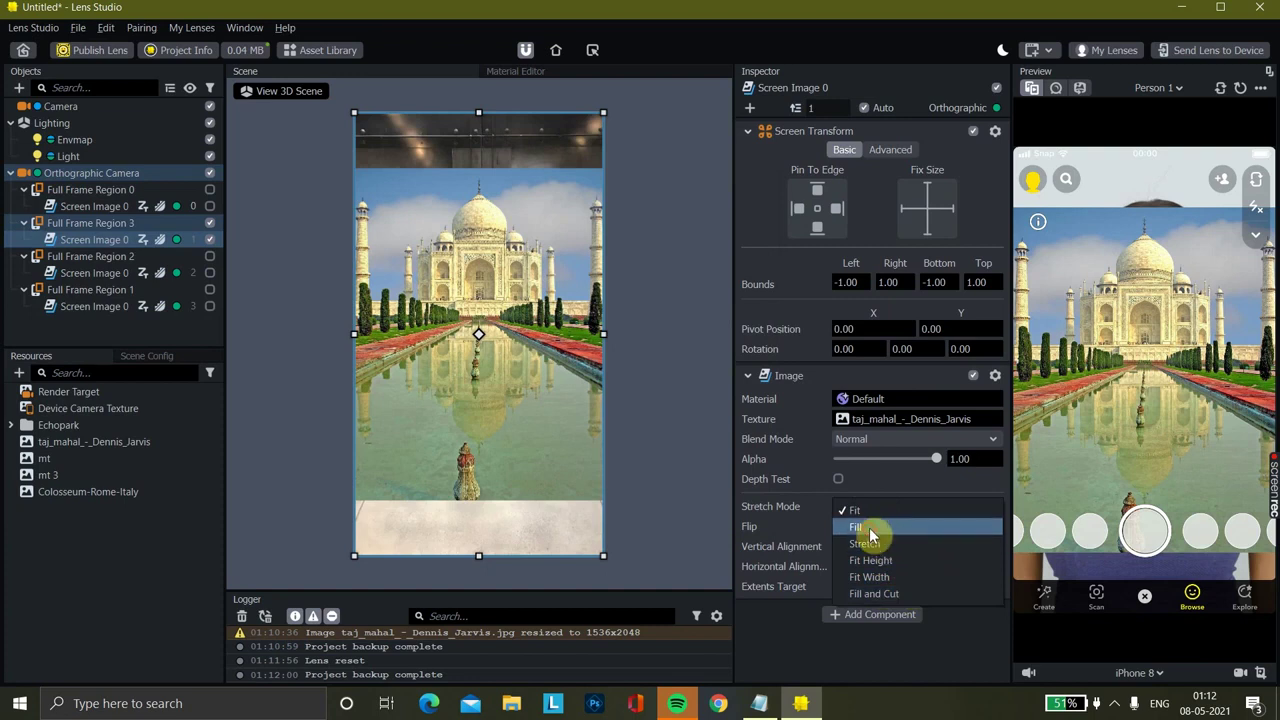
click(866, 528)
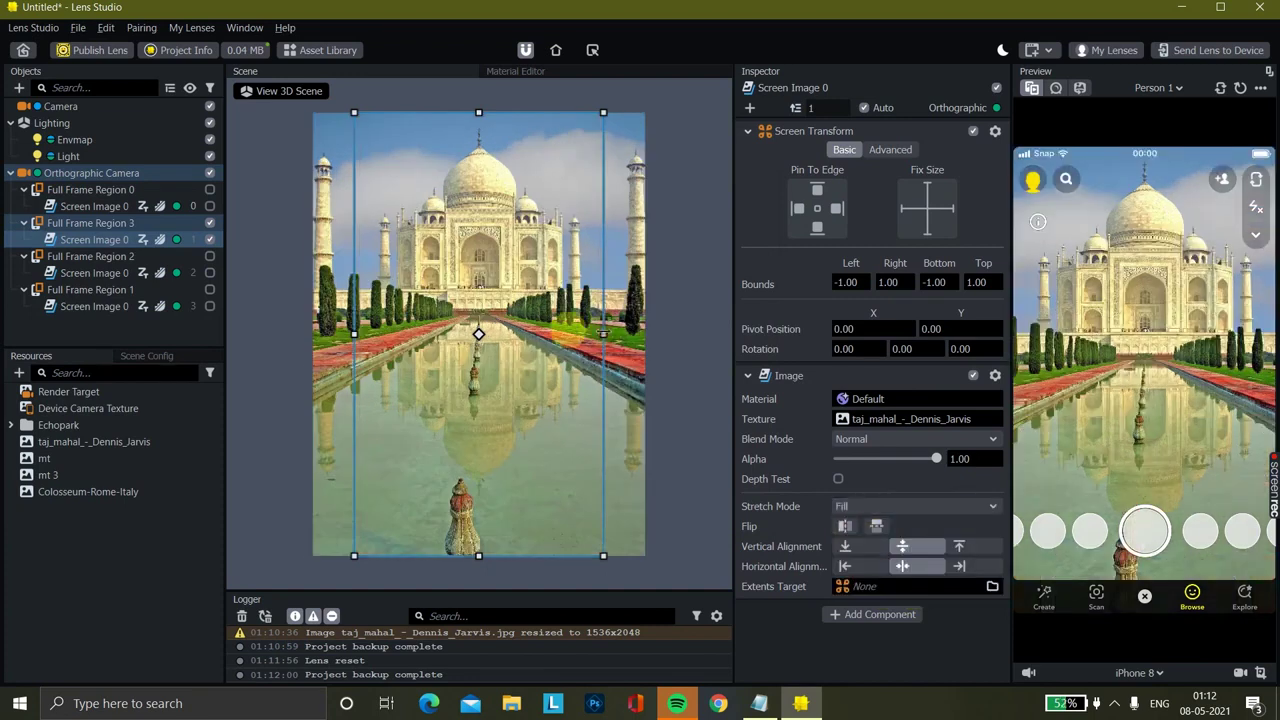
drag(603, 333, 537, 333)
drag(361, 343, 421, 343)
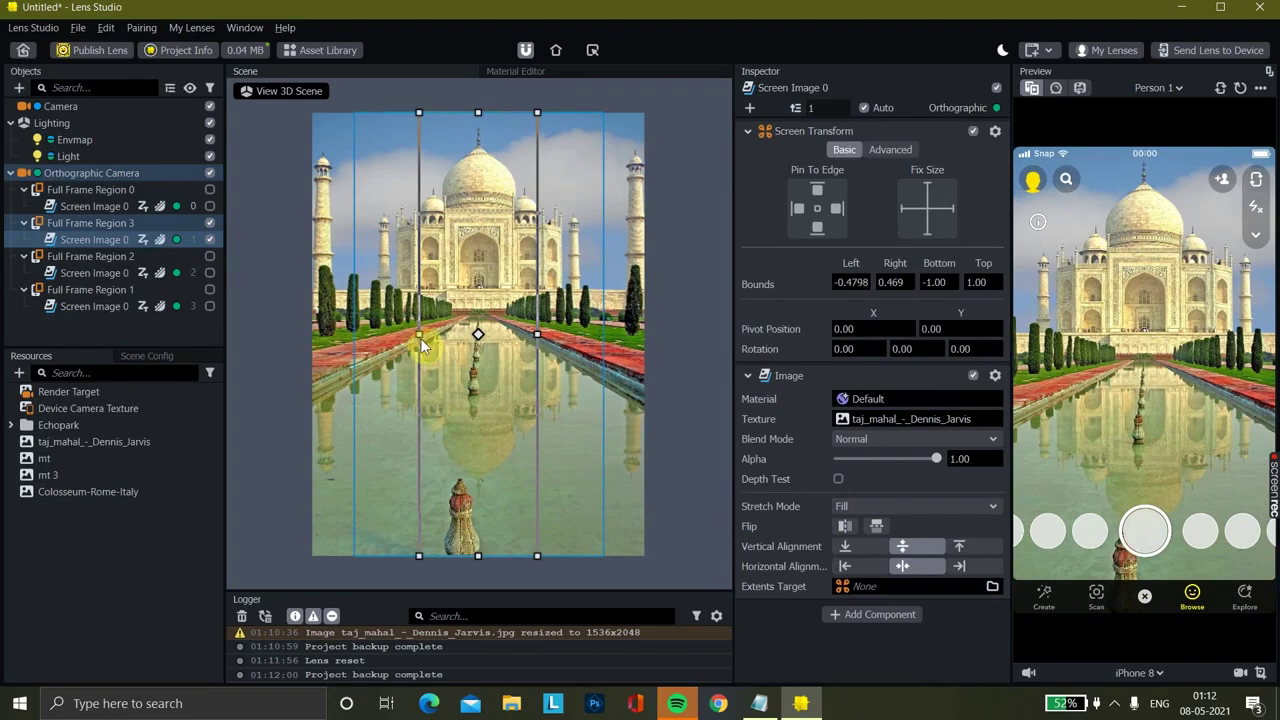
Enable Full Frame Region 2 with its screen image and disable Full Frame Region 3 with its screen image
click(86, 272)
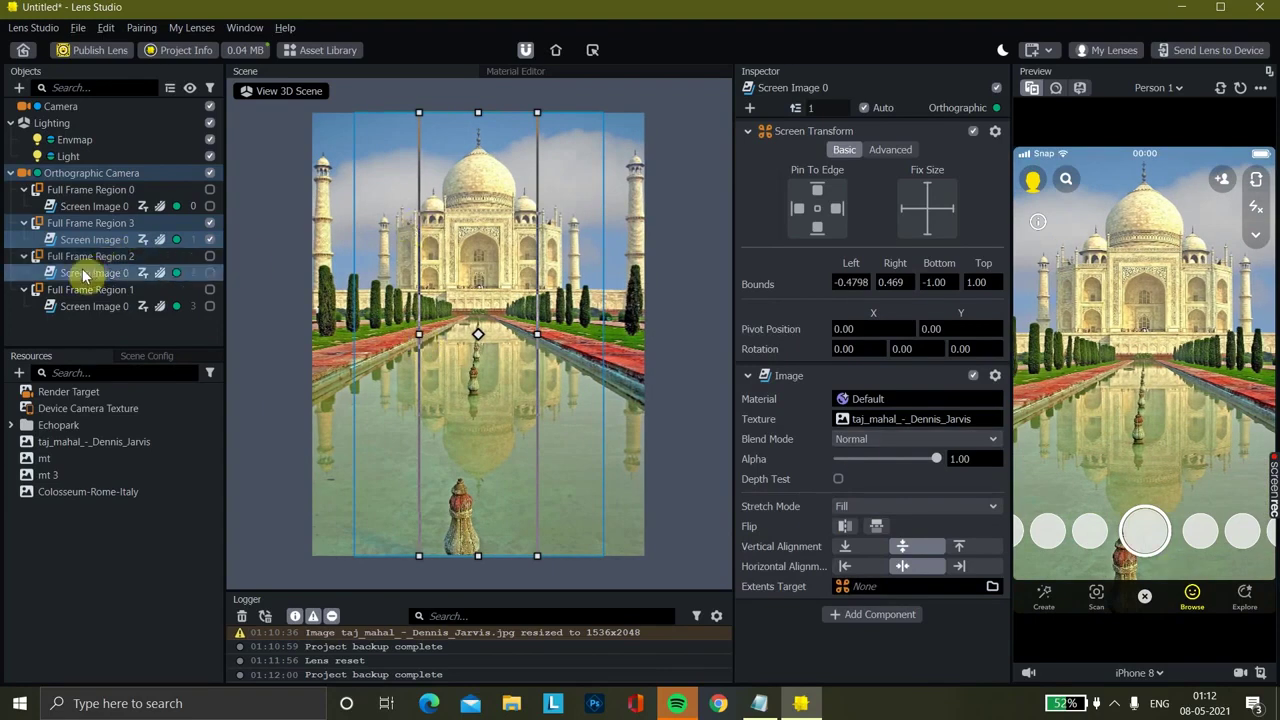
click(208, 257)
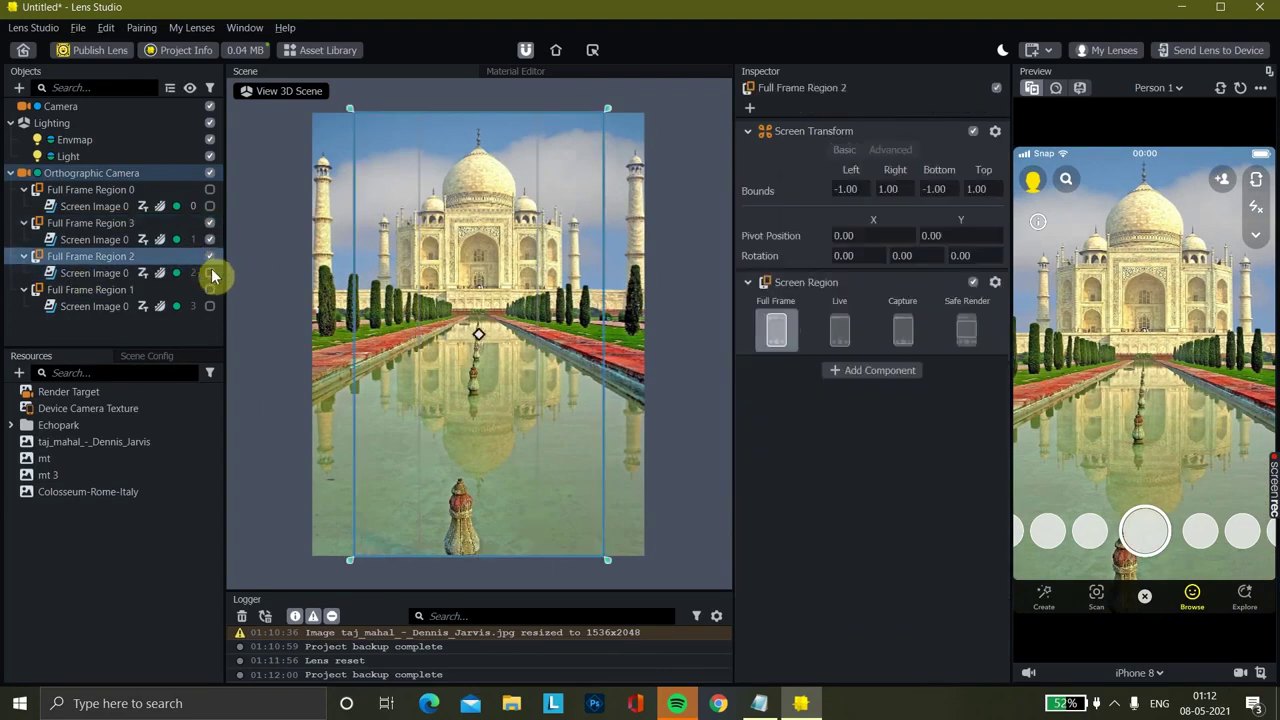
click(209, 272)
click(209, 240)
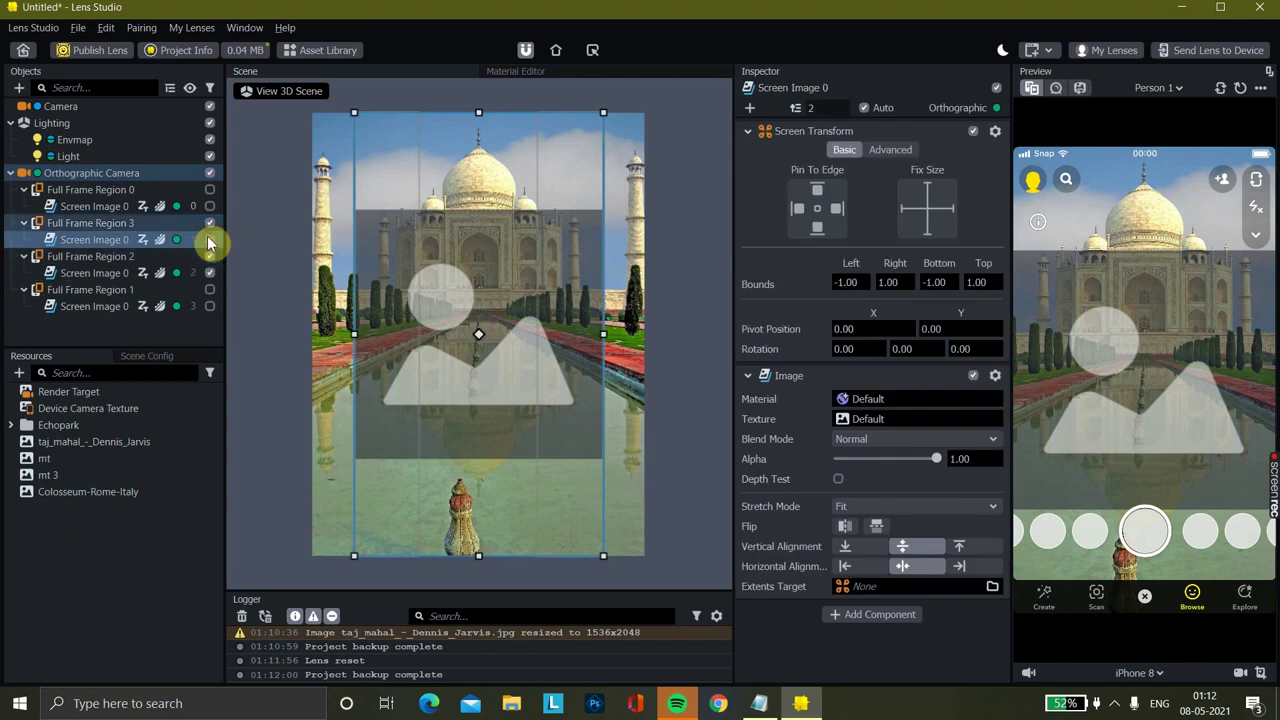
click(210, 226)
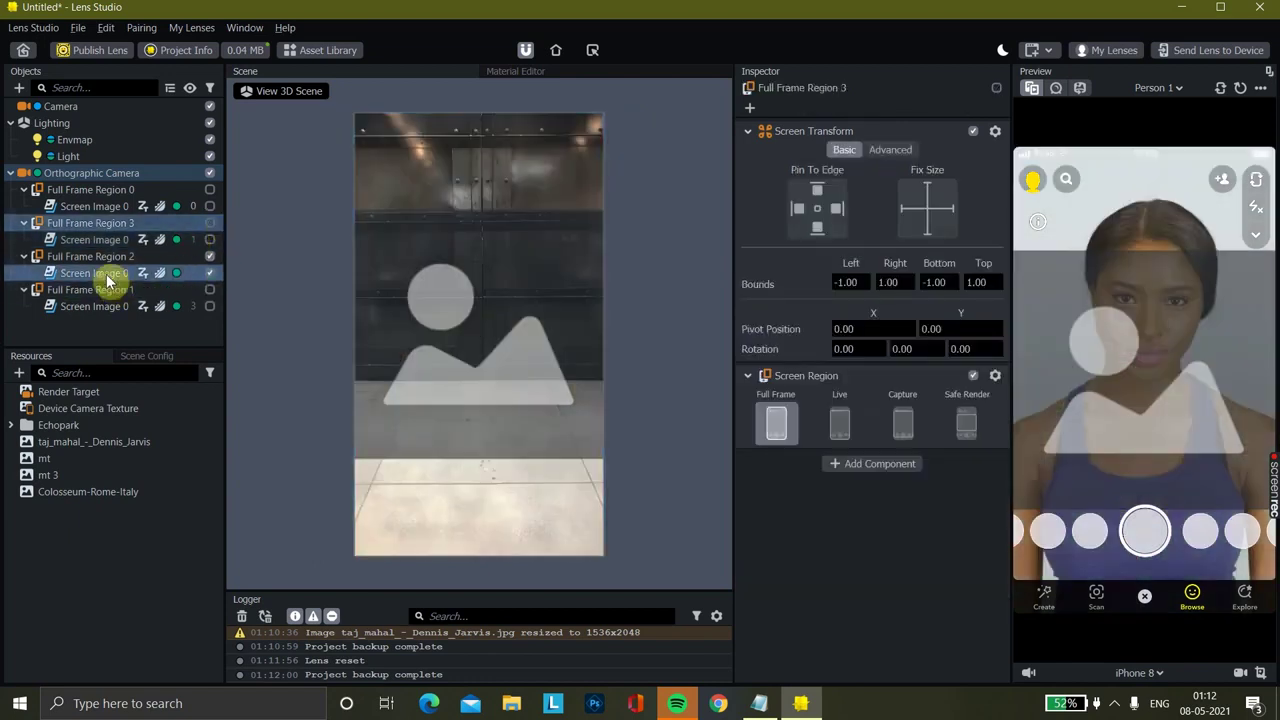
Assign the mt 3 texture to the screen image under Full Frame Region 2
click(132, 274)
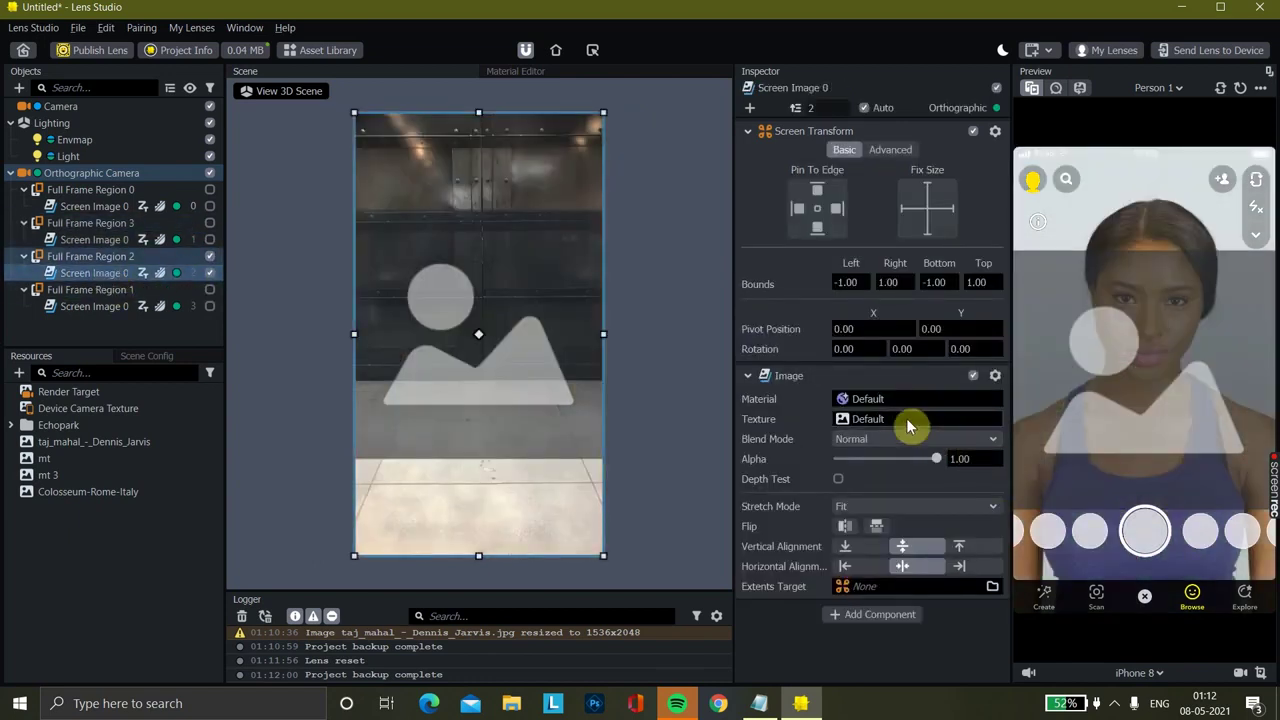
click(906, 418)
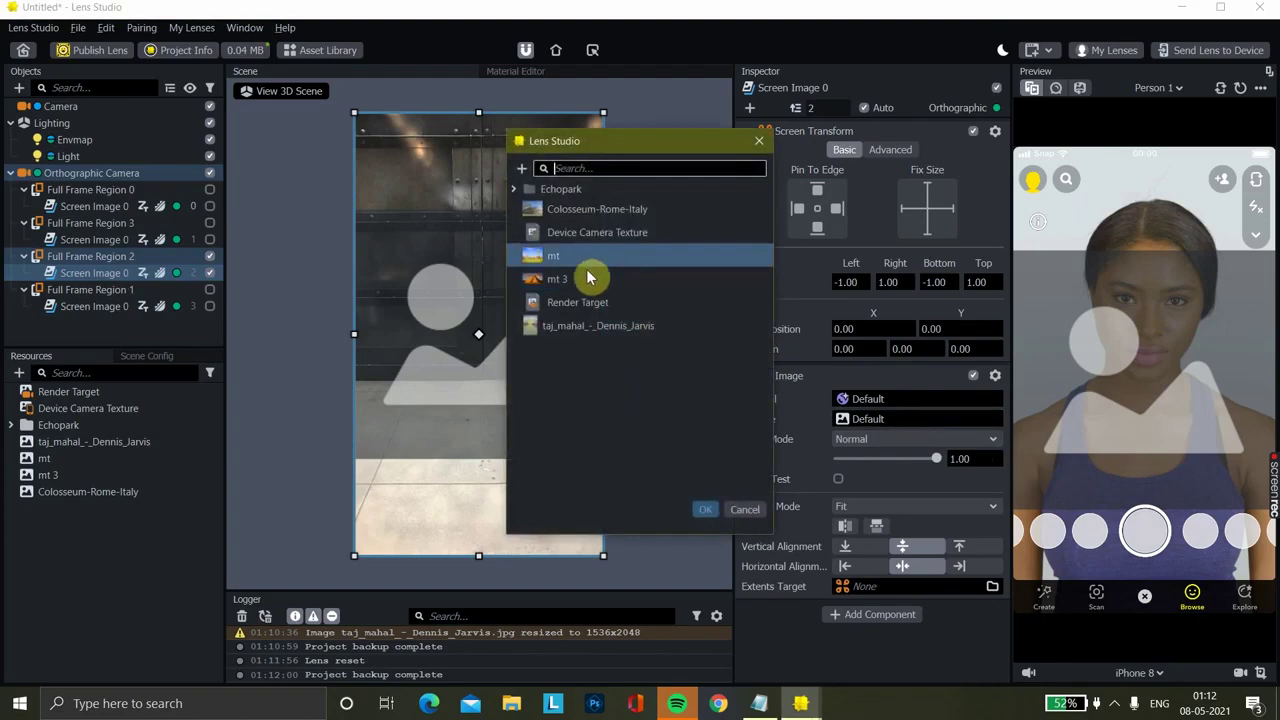
click(588, 278)
click(708, 511)
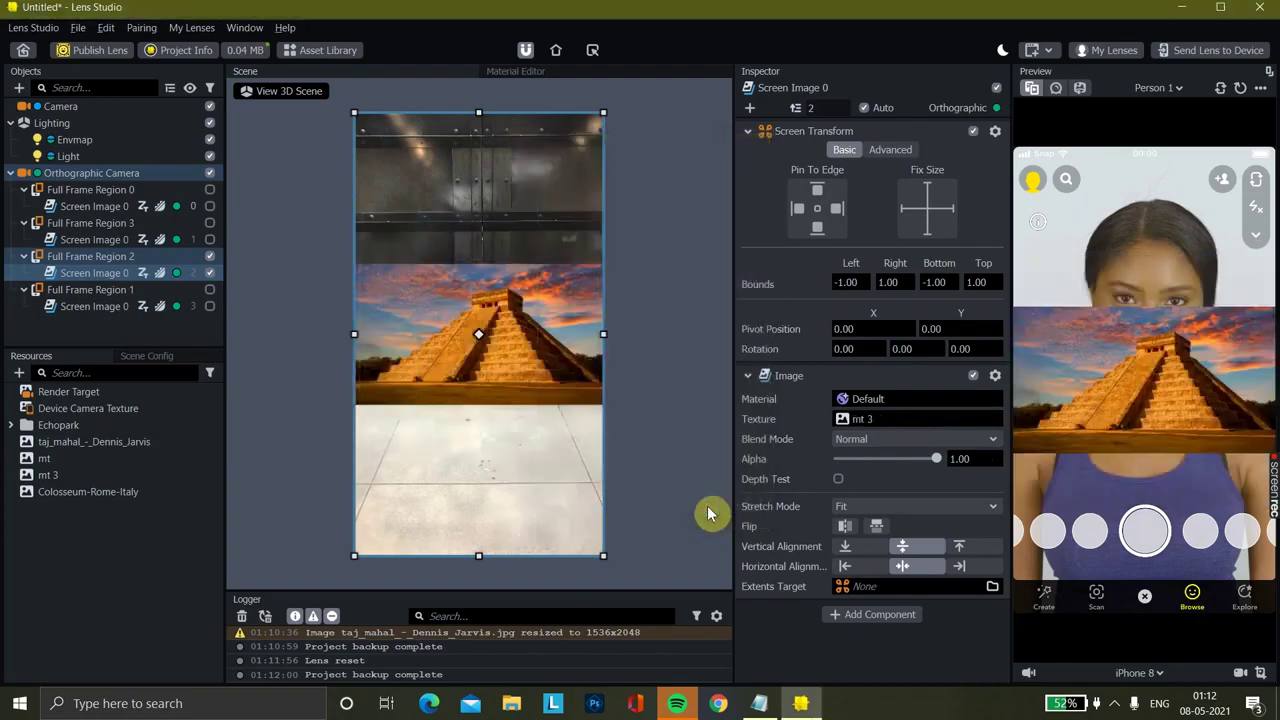
Set the pyramid image's stretch mode to Fill and change its left and right bounds to about 0.45 and -0.54
click(894, 510)
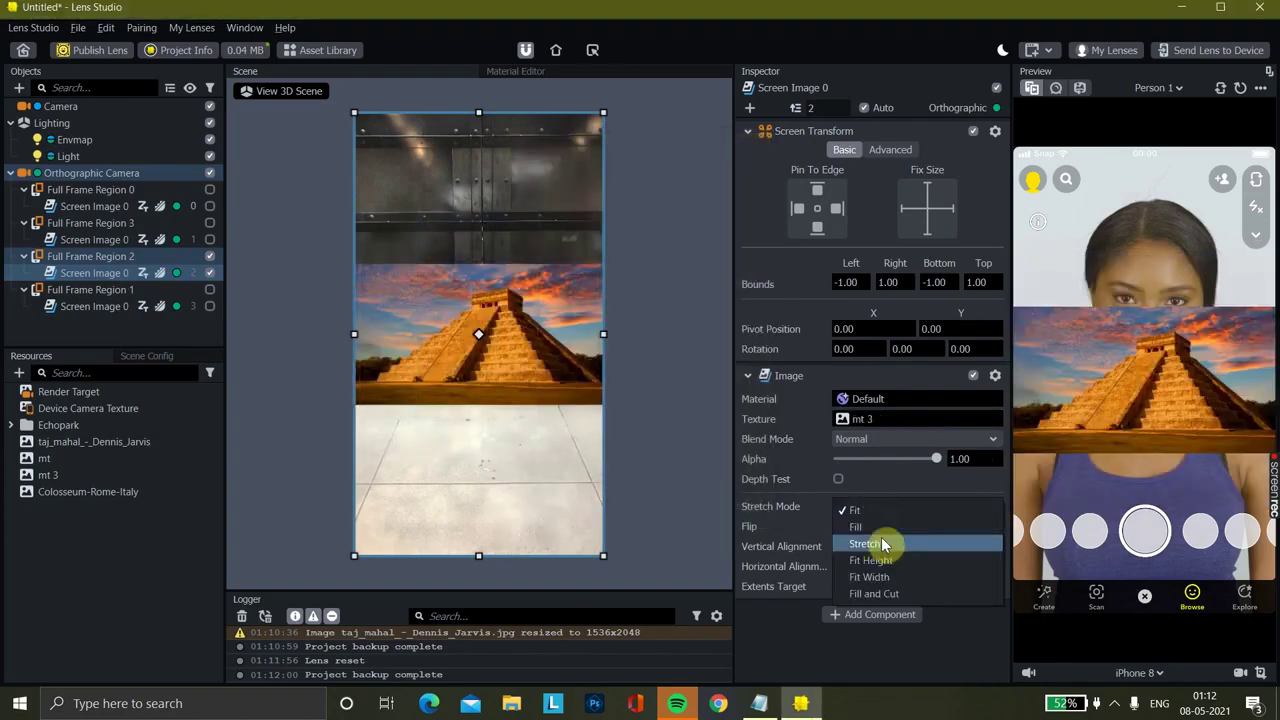
click(882, 543)
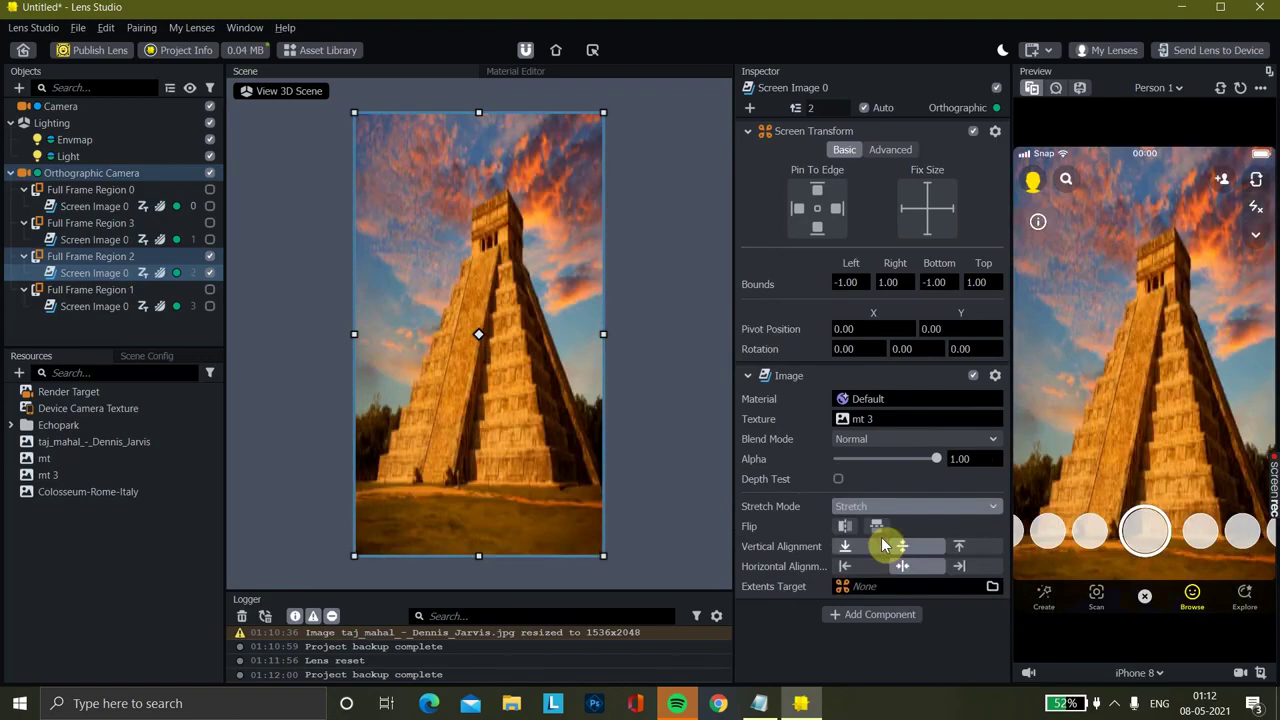
click(884, 507)
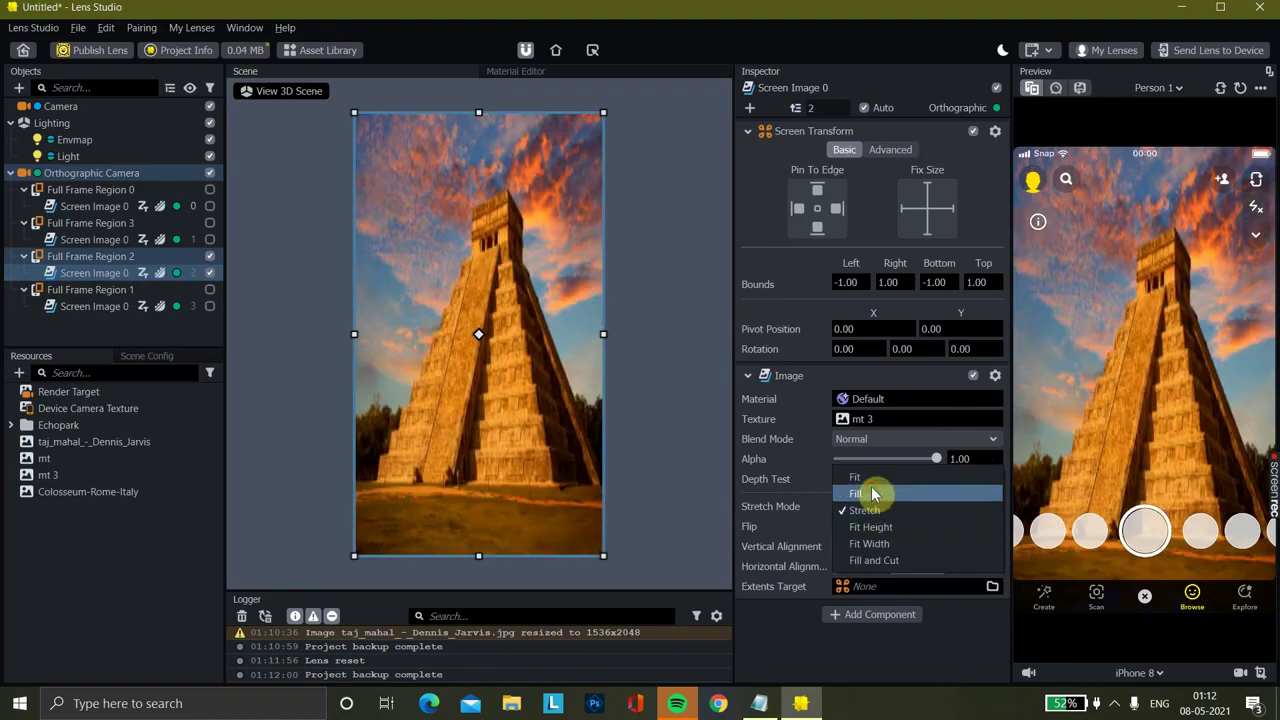
click(871, 493)
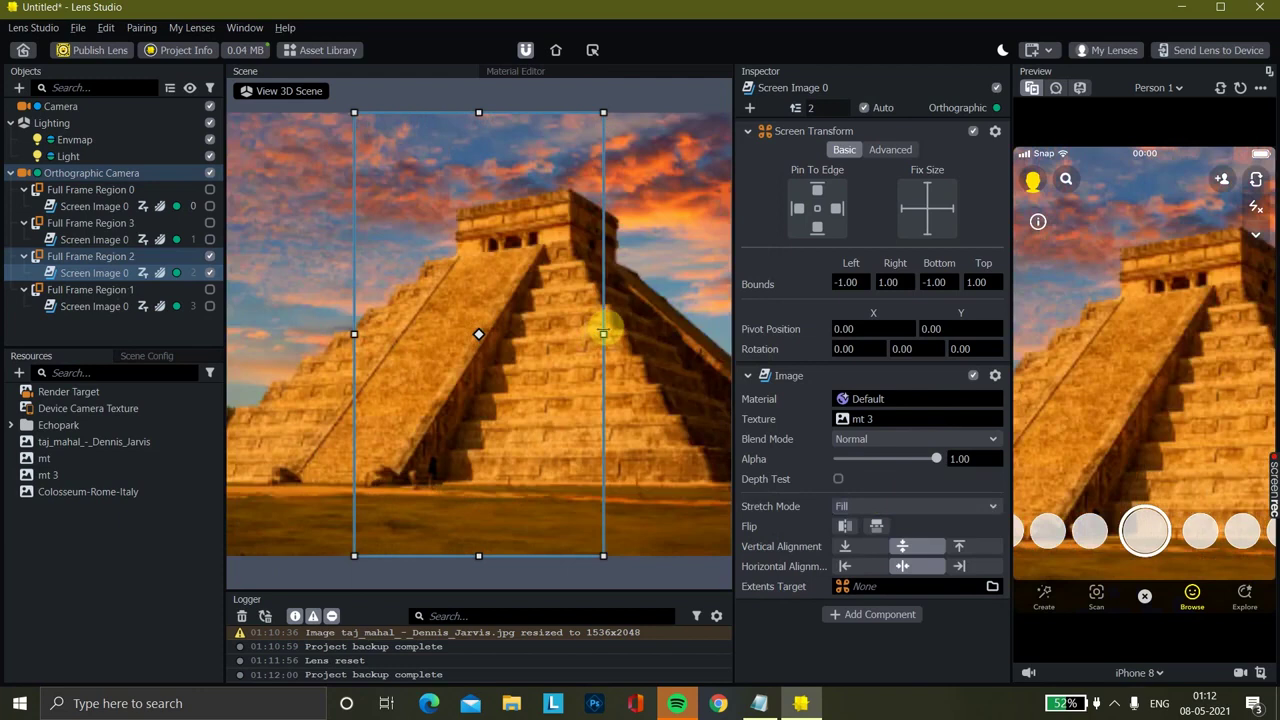
drag(603, 333, 531, 340)
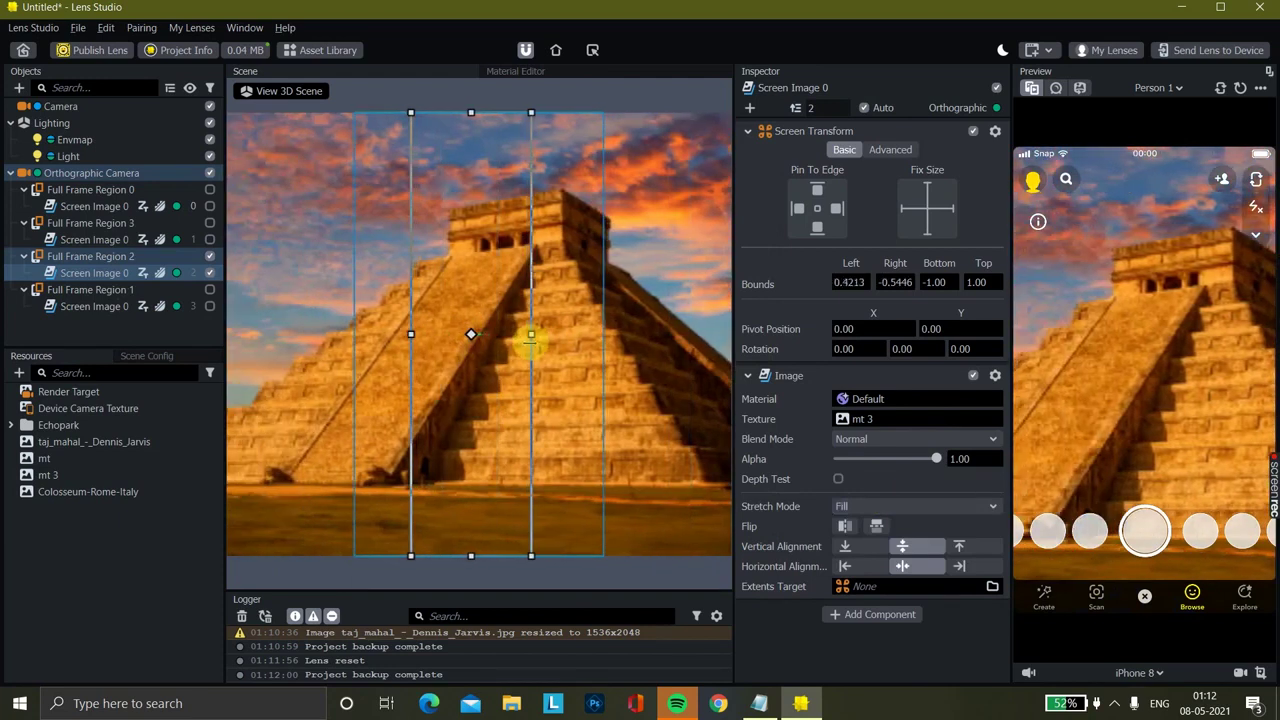
Disable Full Frame Region 2 with its screen image and enable Full Frame Region 1 with its screen image
click(103, 306)
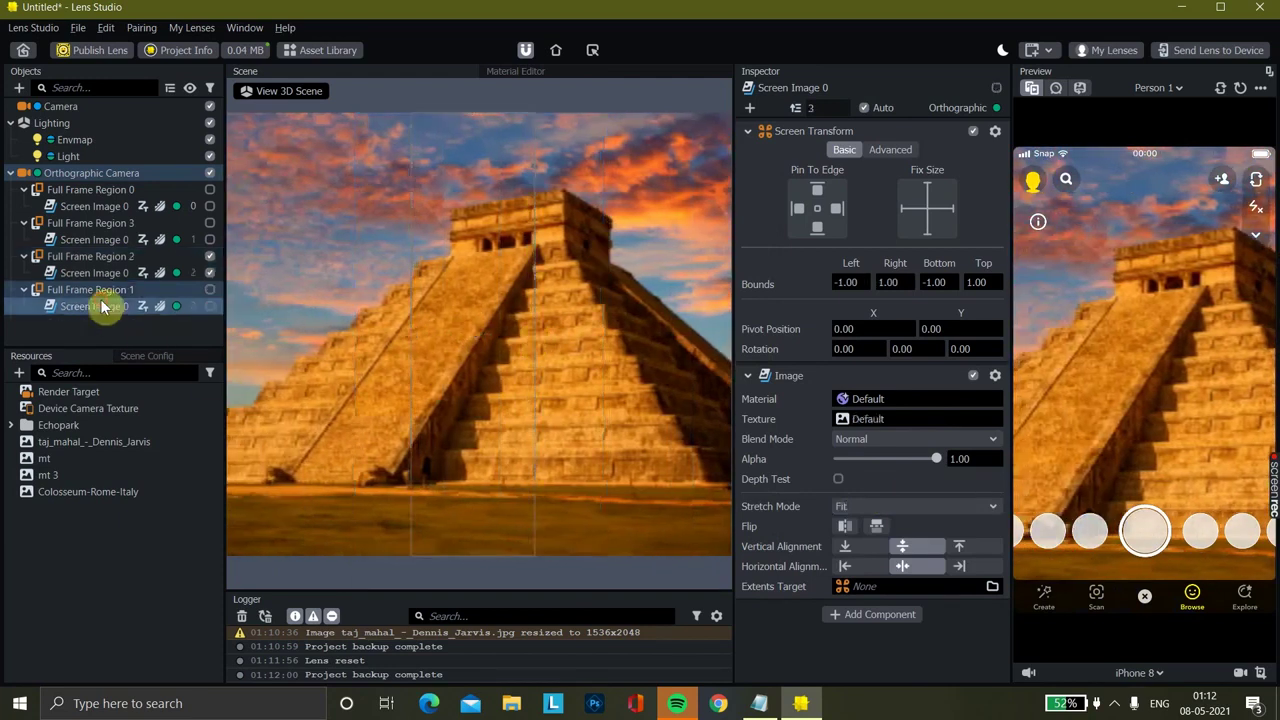
click(215, 280)
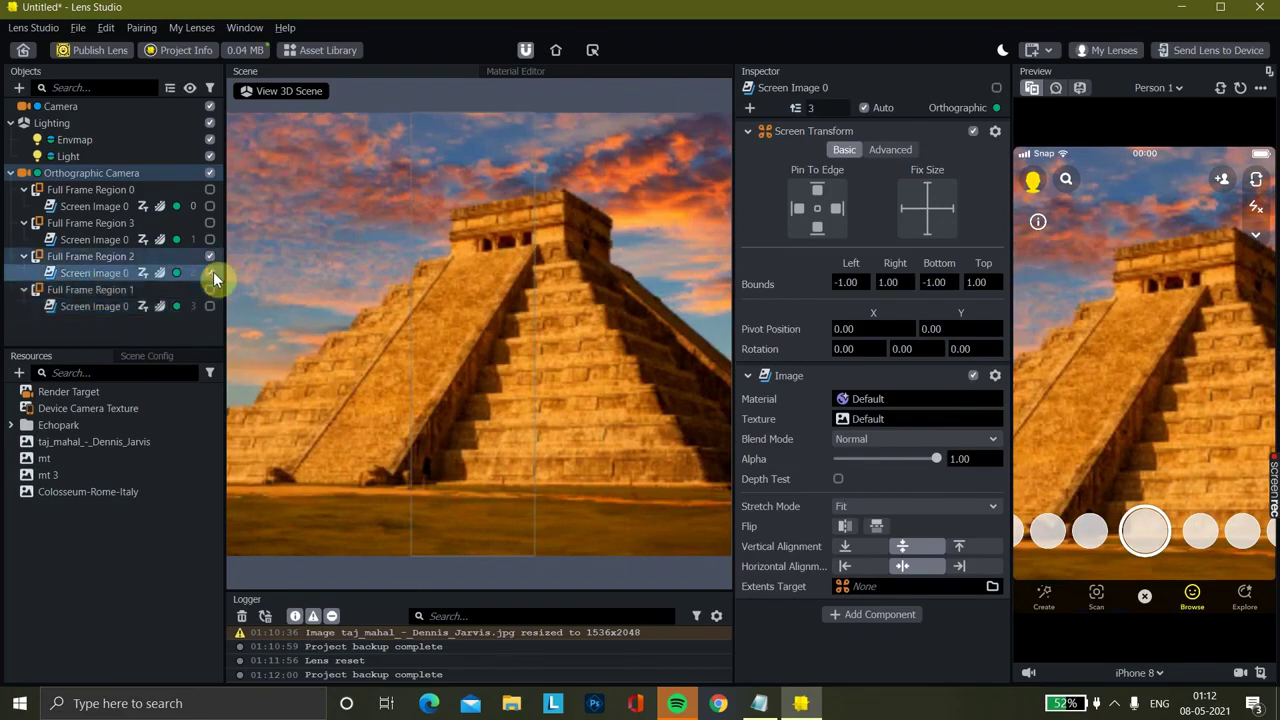
click(210, 258)
click(205, 259)
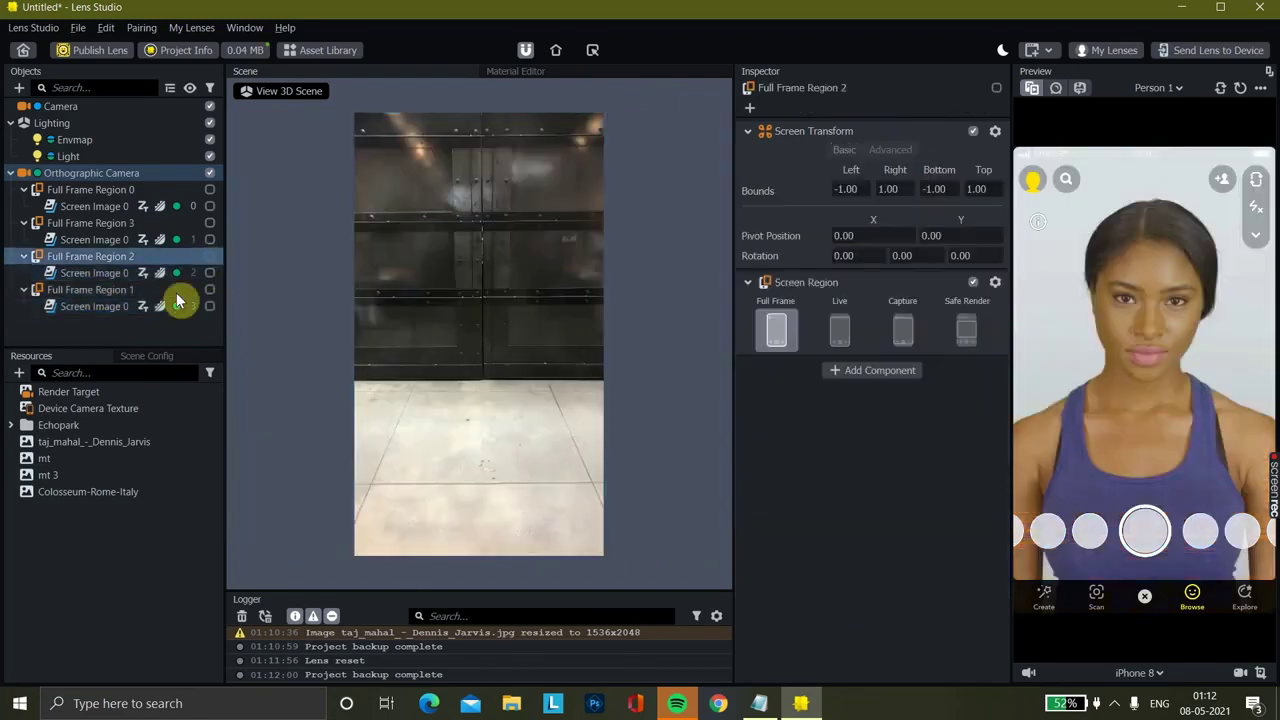
click(125, 307)
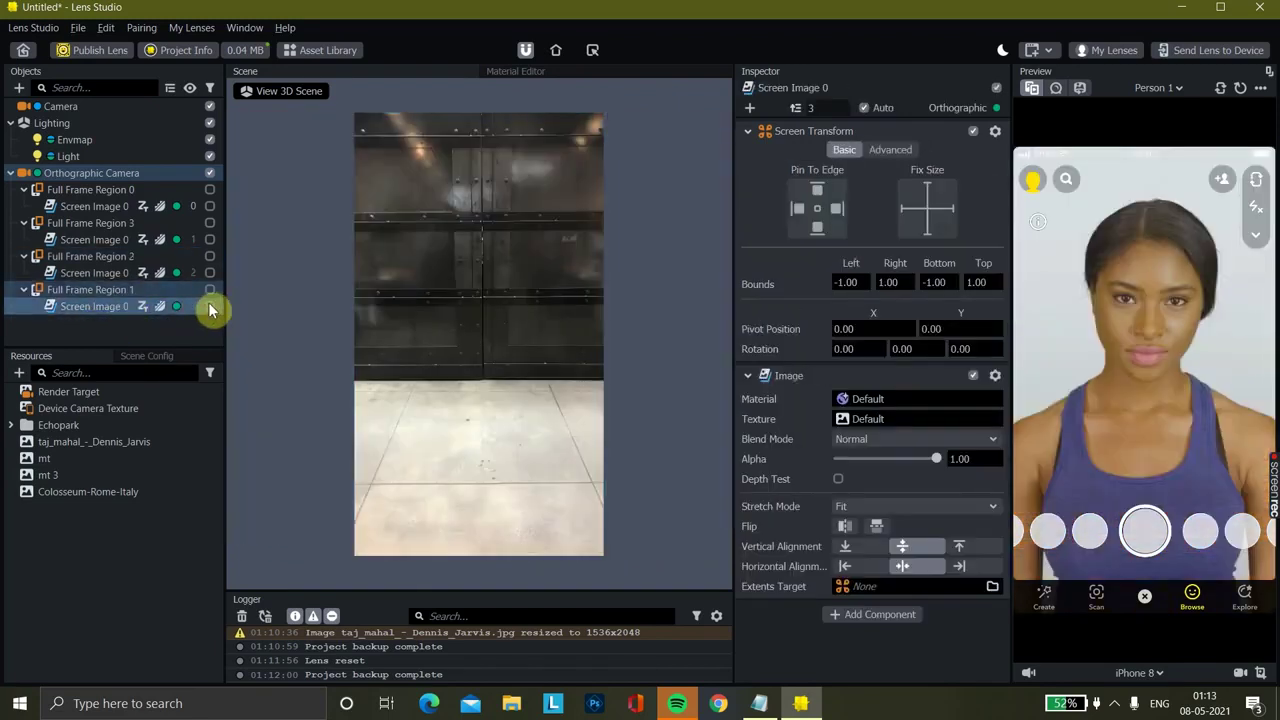
click(210, 288)
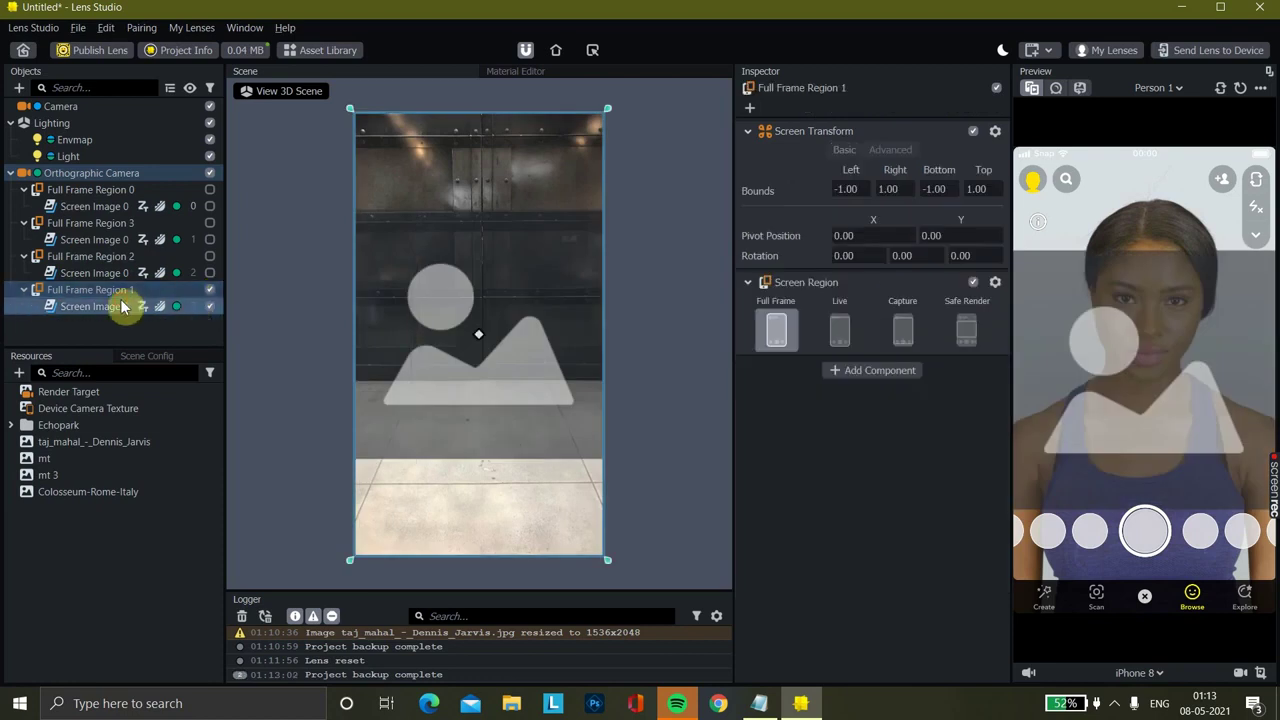
Assign the mt texture to the screen image under Full Frame Region 1 and set its stretch mode to Stretch
click(122, 307)
click(884, 428)
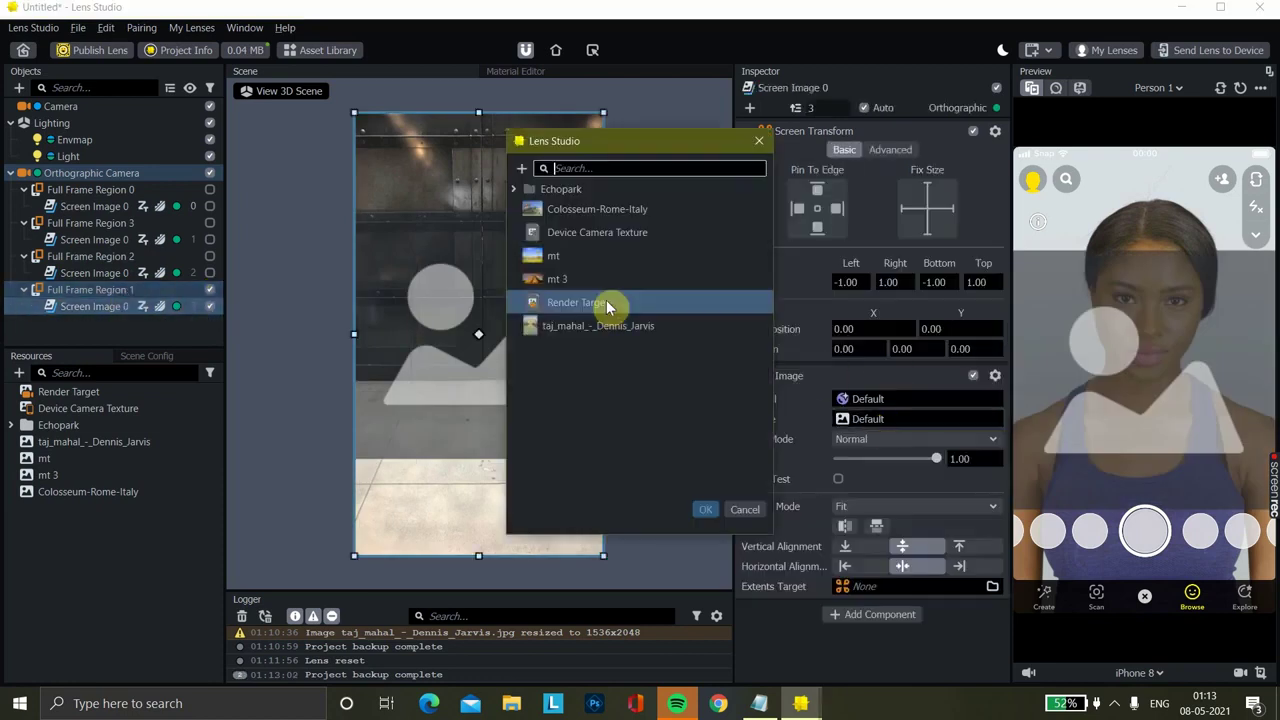
click(578, 259)
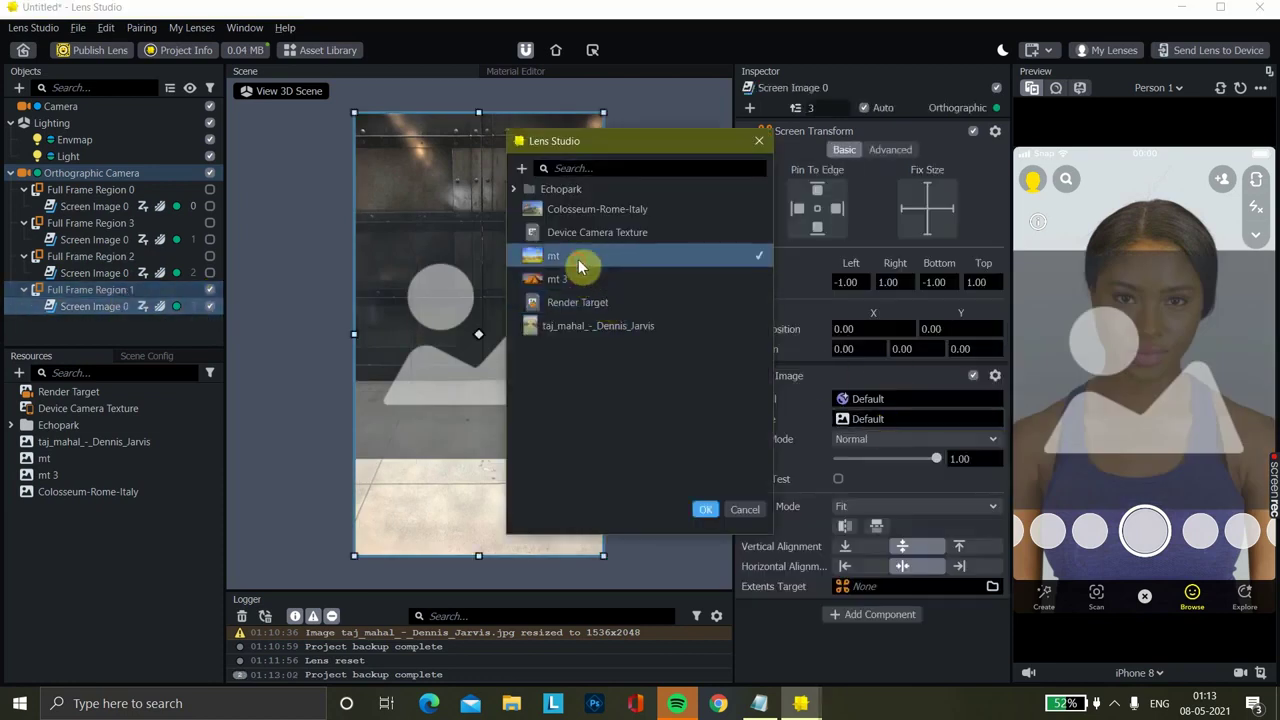
click(705, 511)
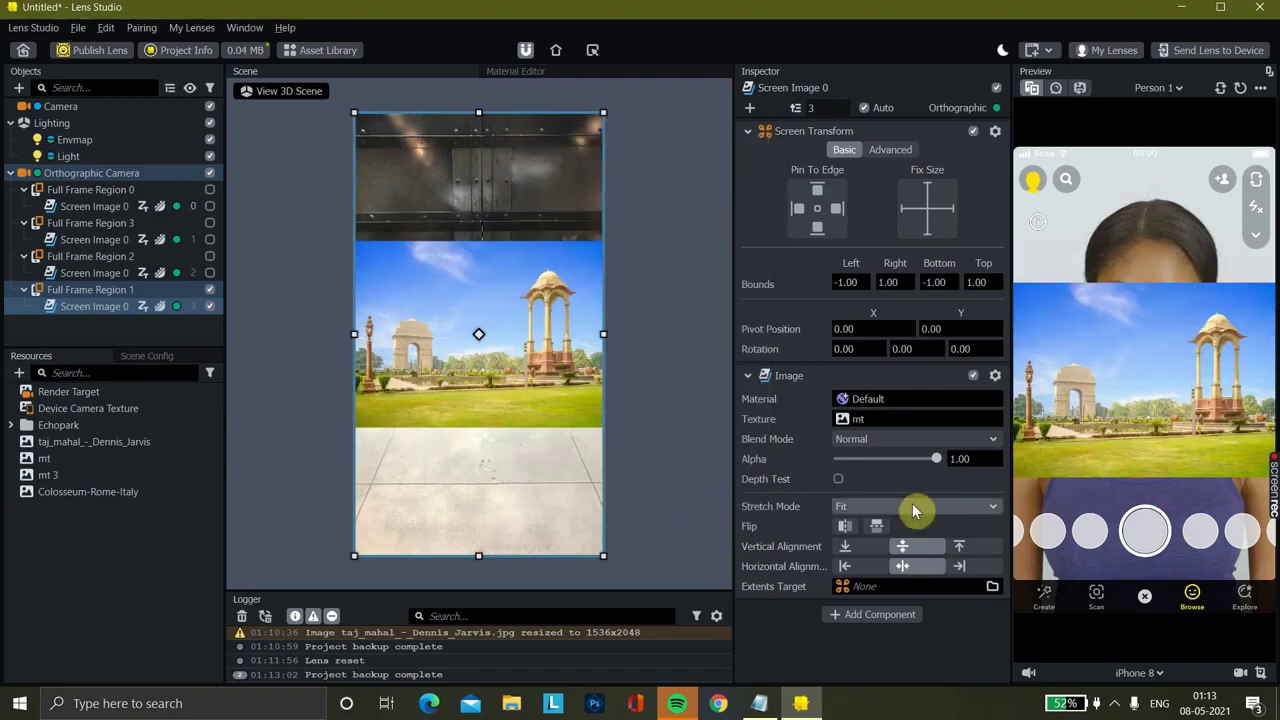
click(912, 507)
click(870, 544)
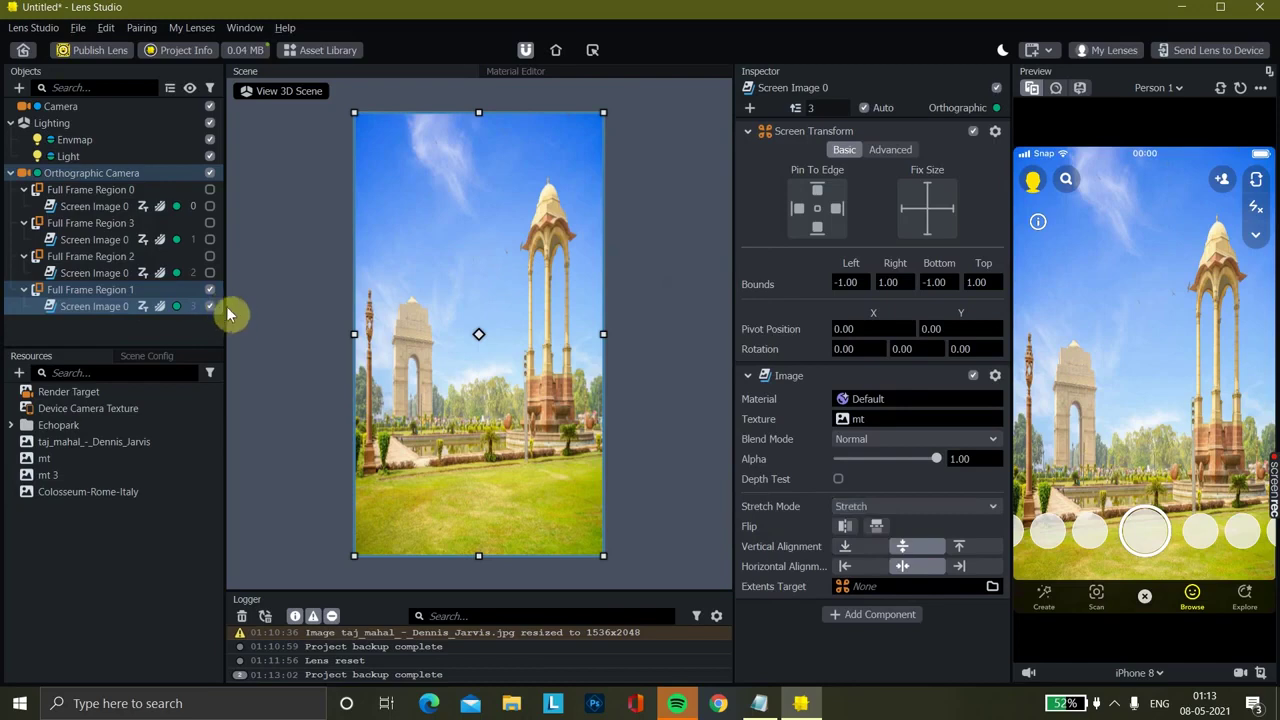
Re-enable Full Frame Regions 2, 3 and 0 together with their screen images
click(209, 256)
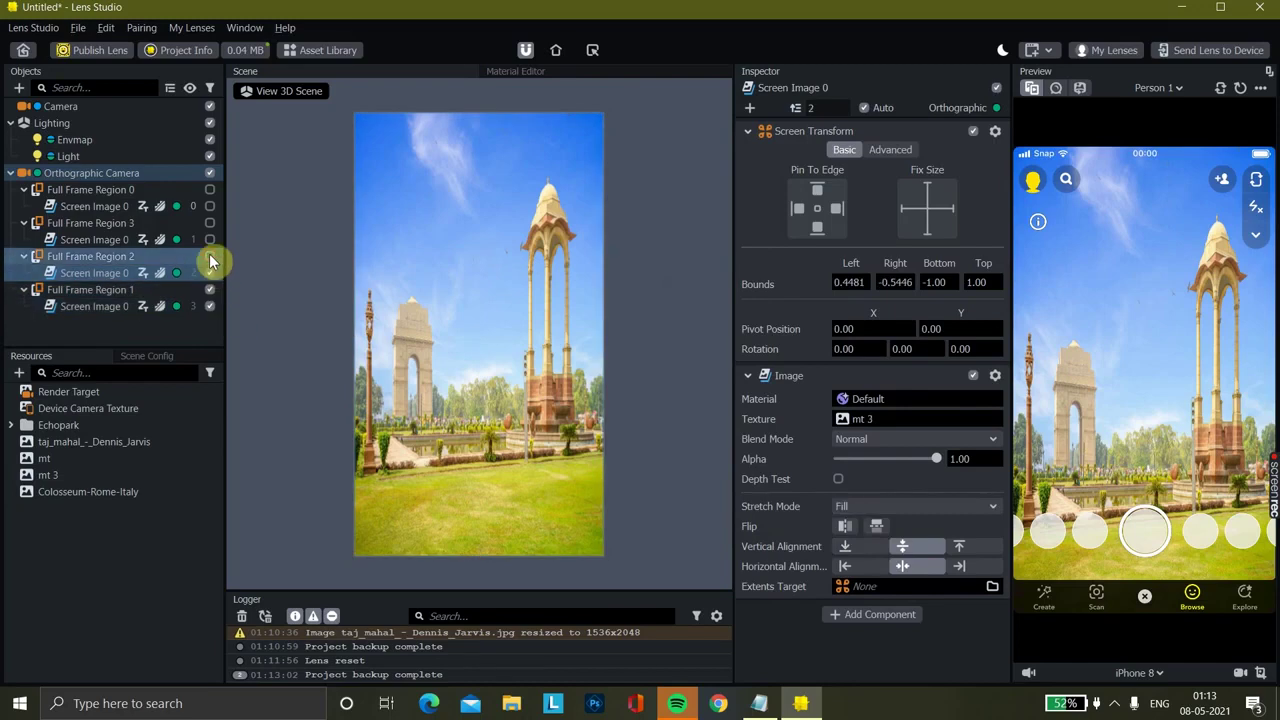
click(208, 241)
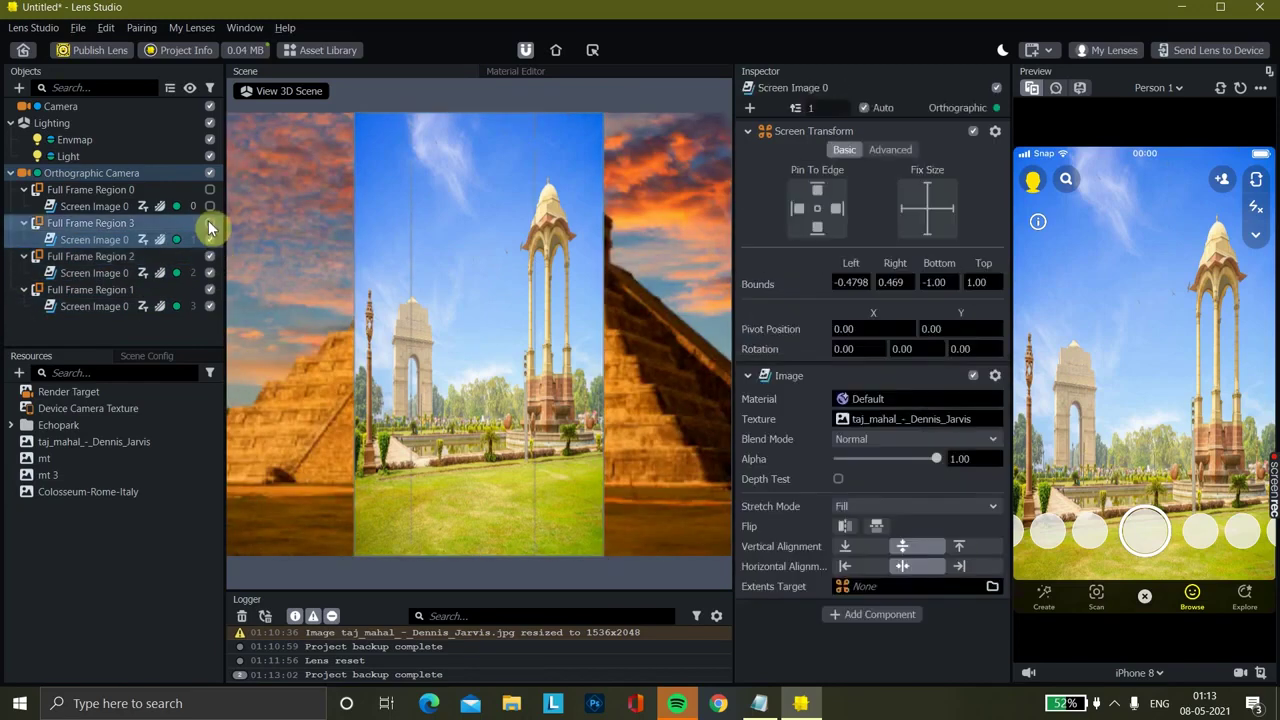
click(208, 220)
click(208, 206)
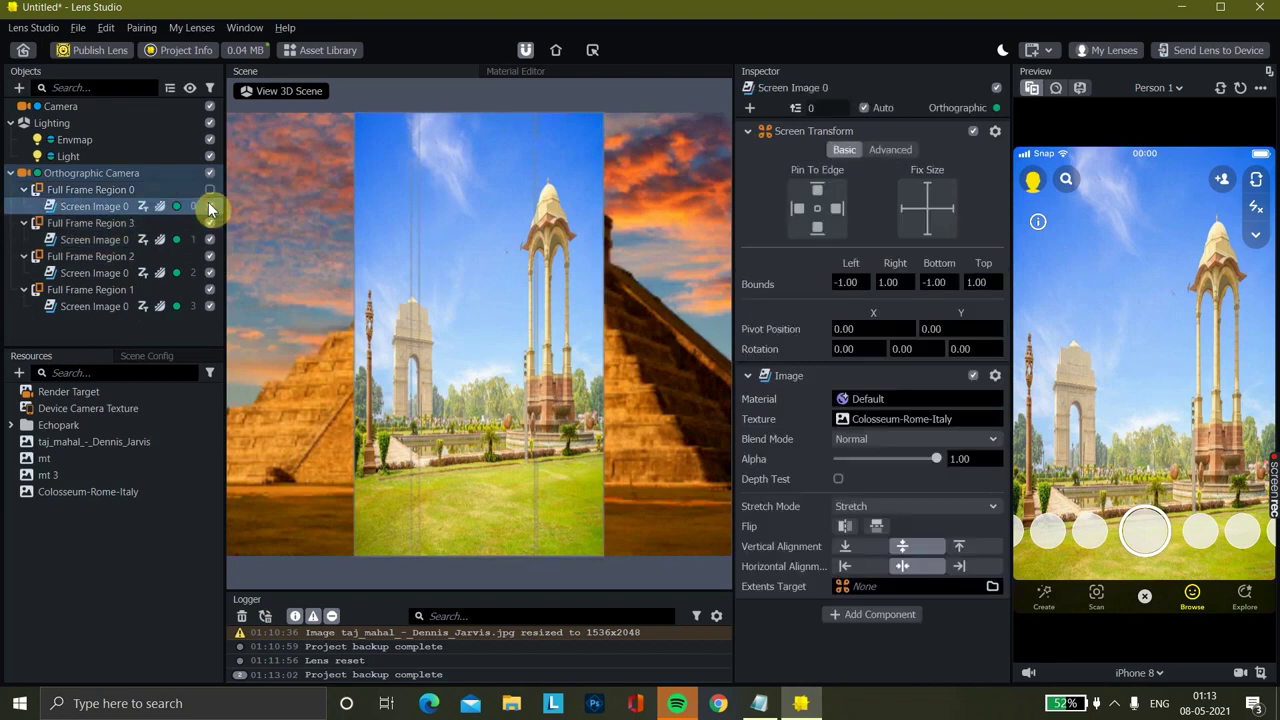
click(208, 190)
click(208, 193)
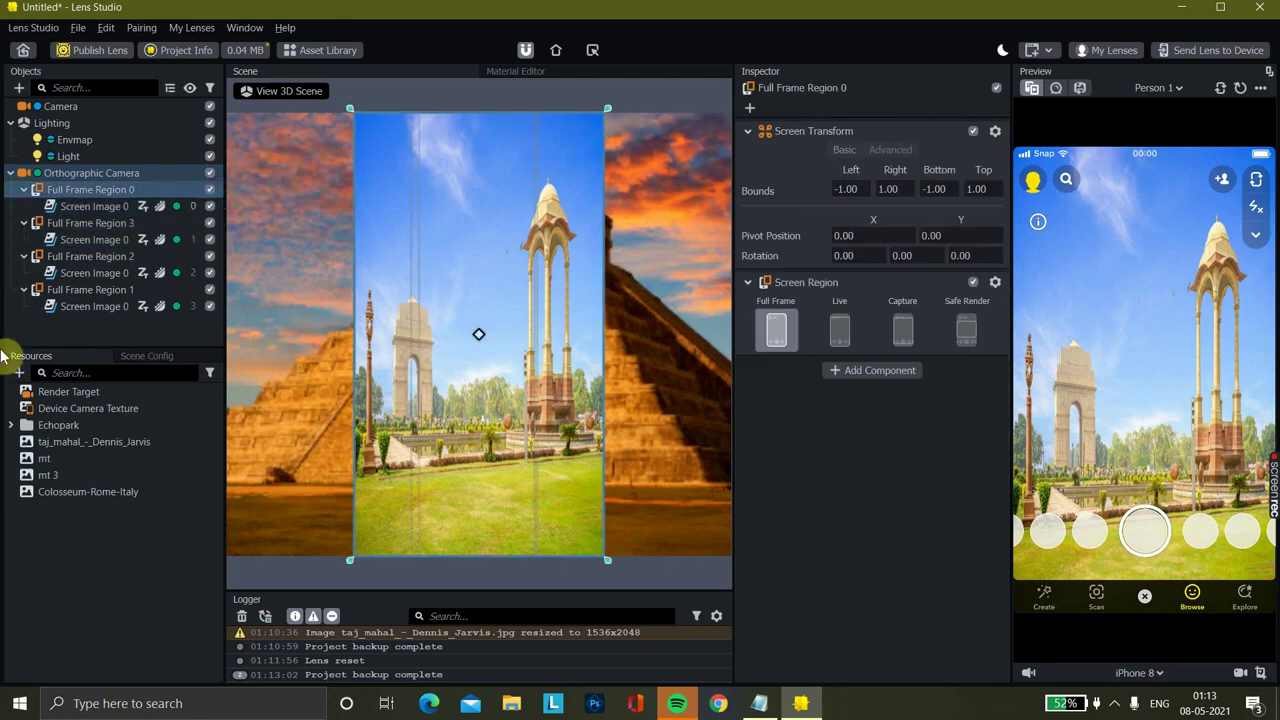
Create an empty top-level scene object below the Orthographic Camera's full frame regions
click(83, 336)
right_click(81, 327)
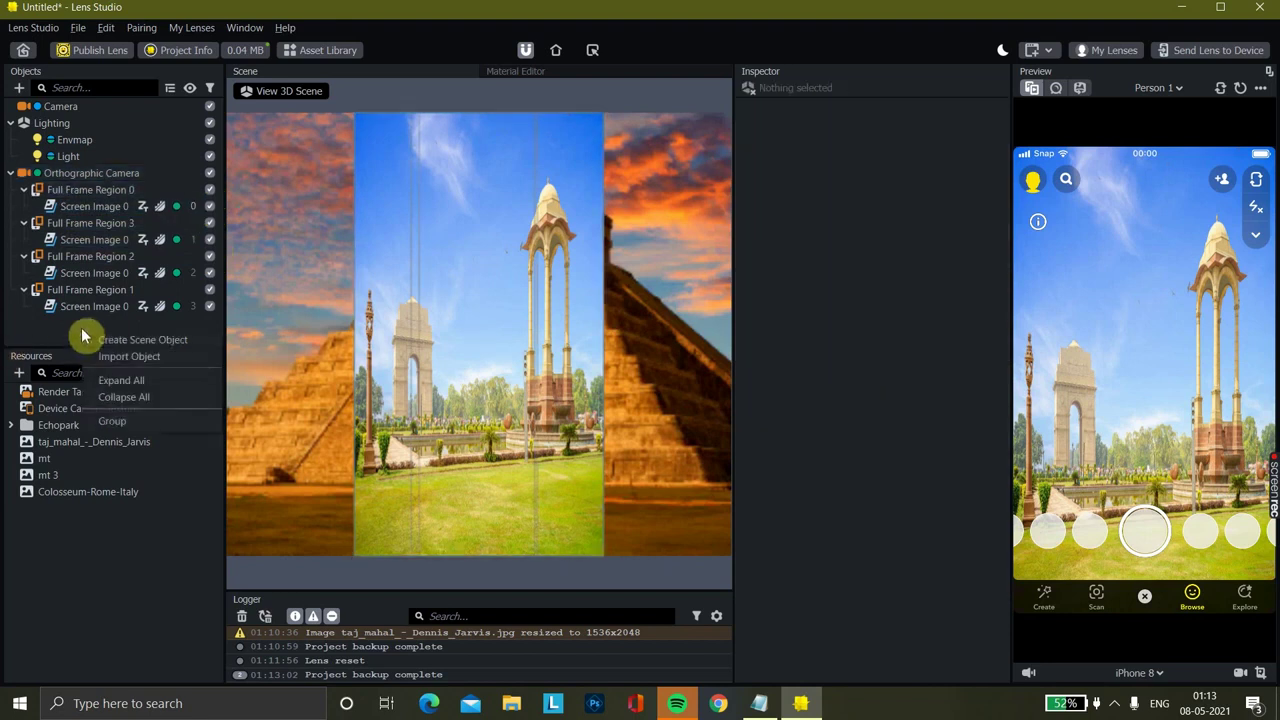
click(156, 337)
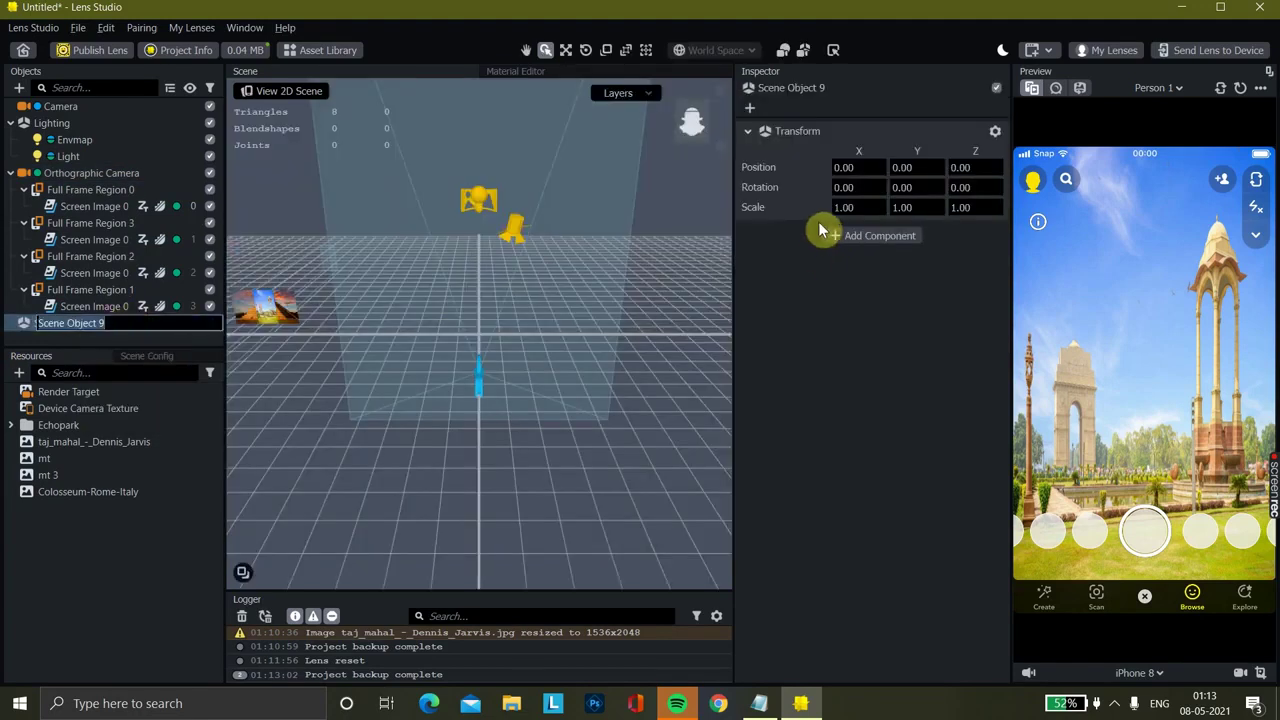
click(845, 240)
click(791, 251)
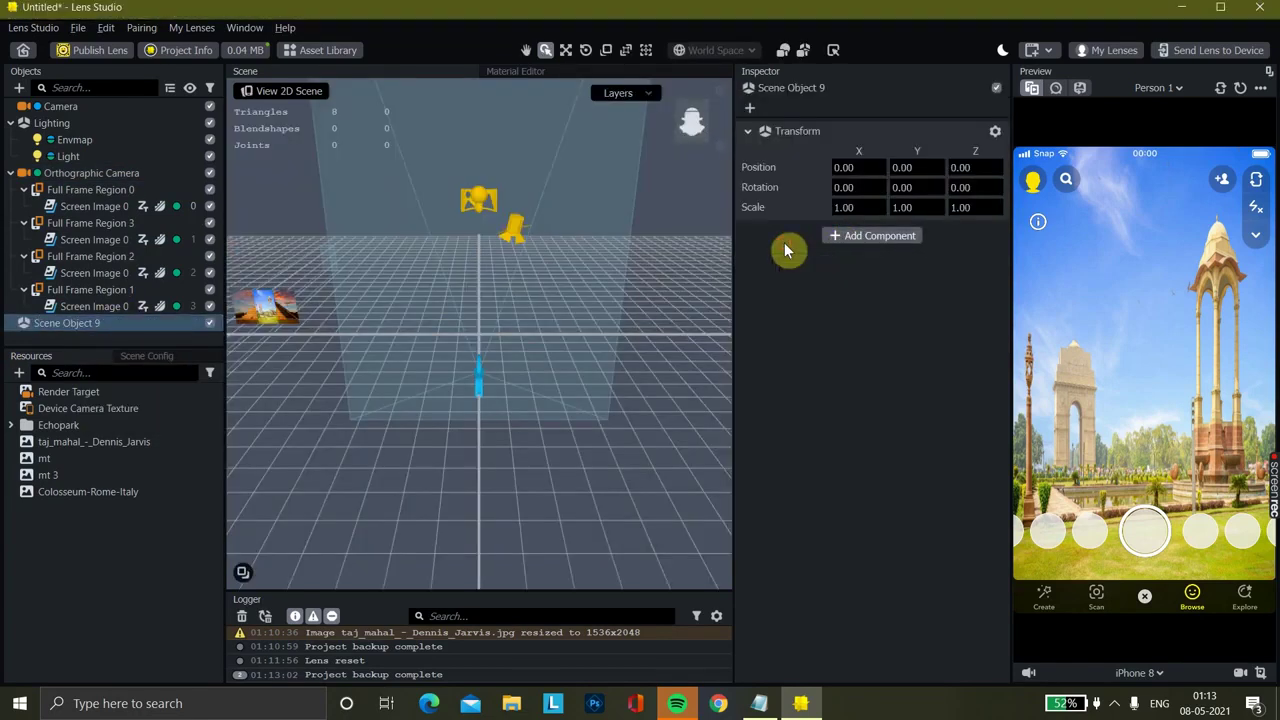
Create a new script resource and open it for editing
click(20, 373)
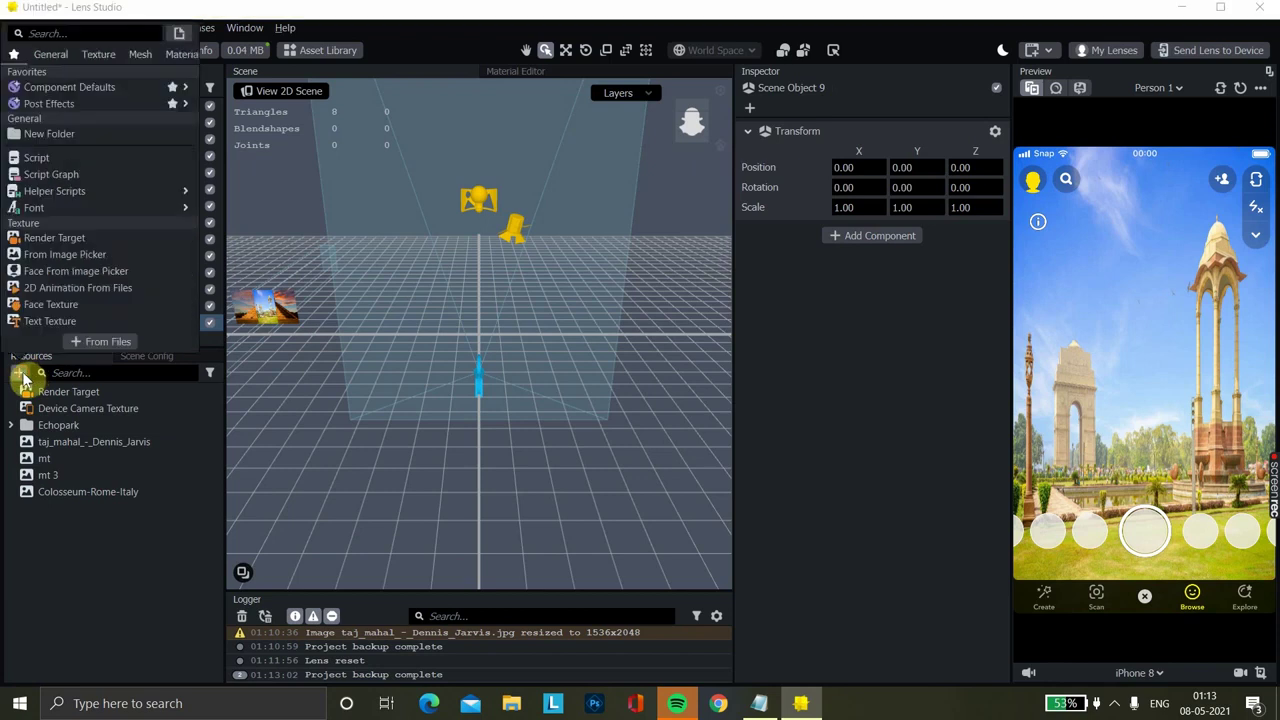
click(57, 163)
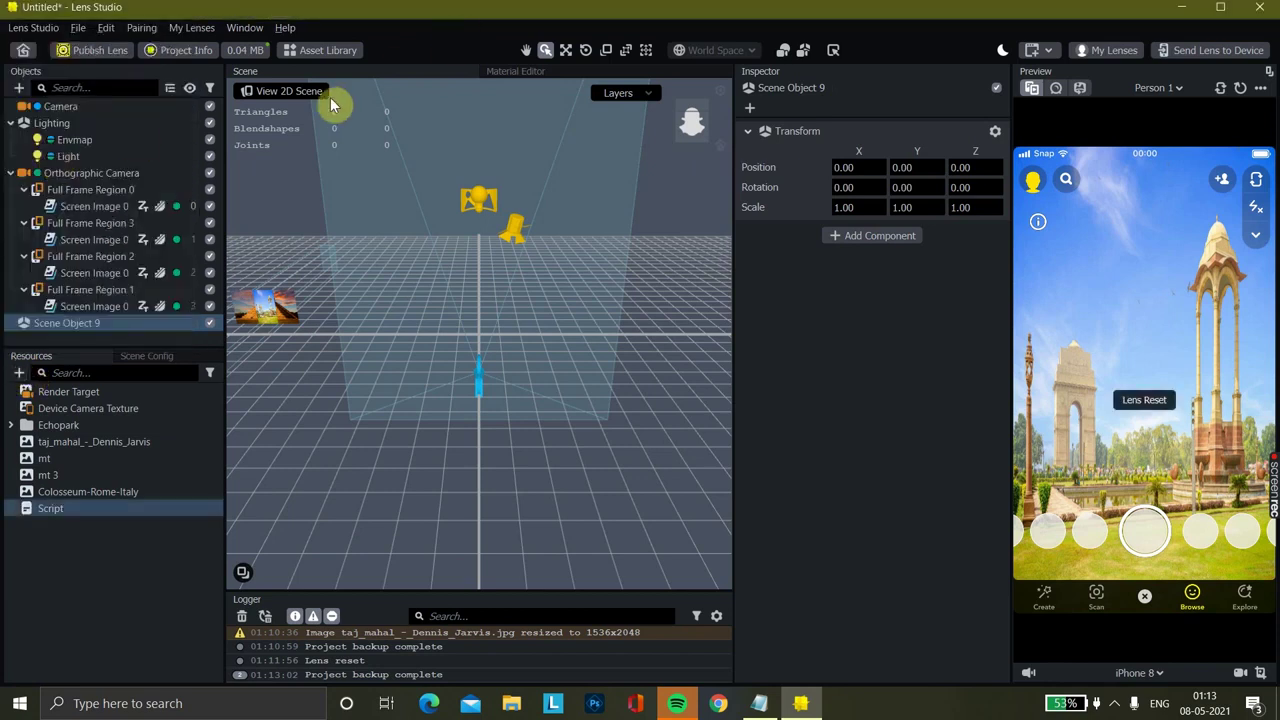
click(115, 505)
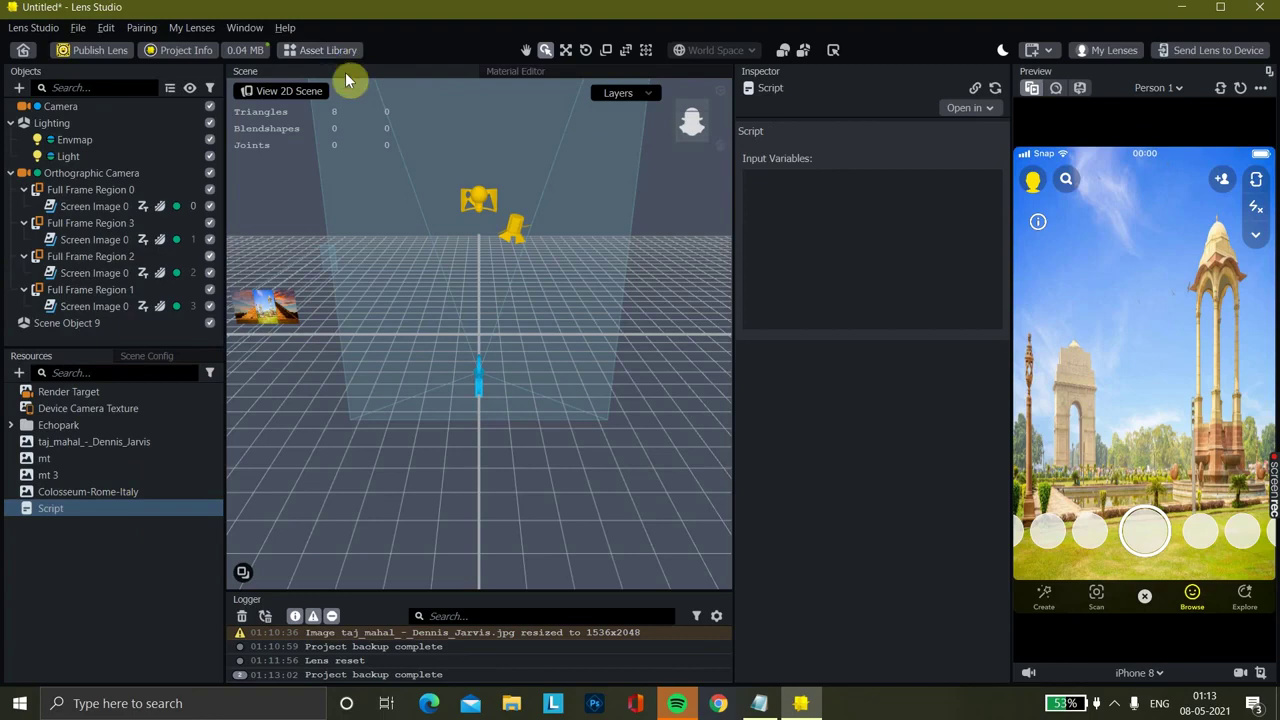
click(110, 508)
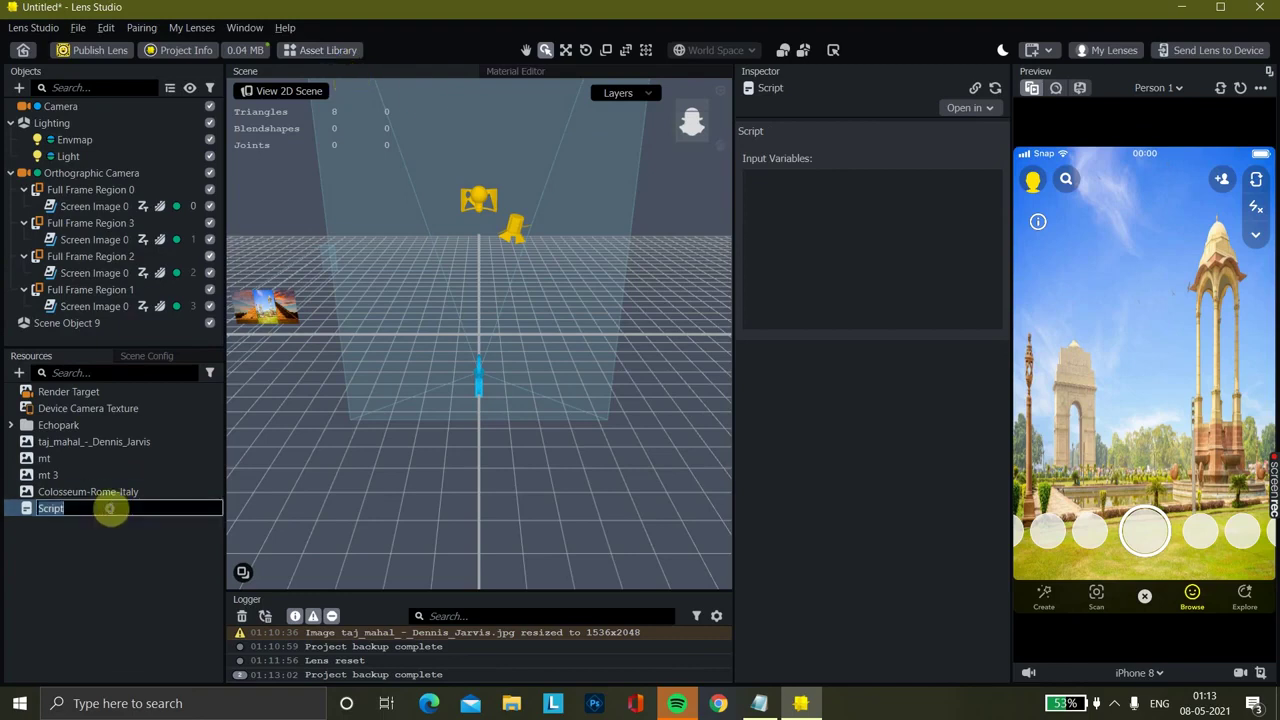
double_click(24, 512)
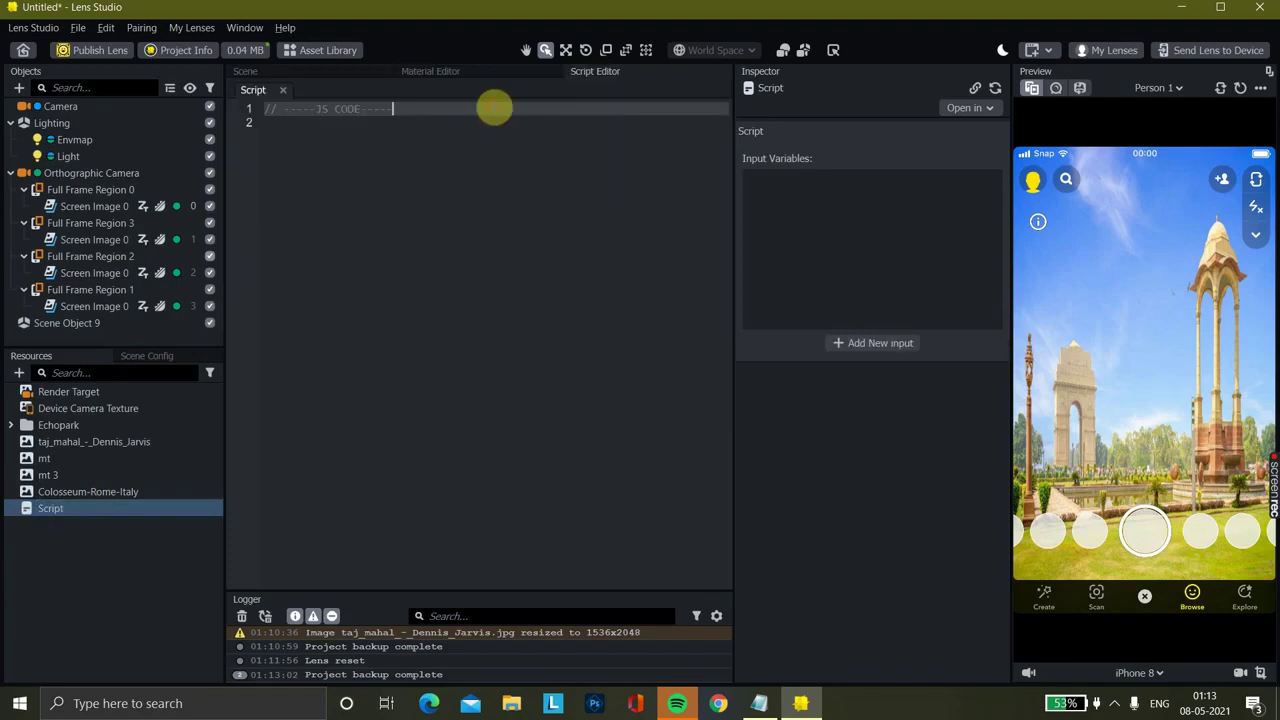
Fill the script with code that takes a SceneObject[] obj input and cycles through its objects on each TapEvent, save it and close it
text(// -----JS CODE----- // @input SceneObject[] obj var count = 0; script.obj[0].enabled = true; for (var i = 1; i < script.obj.length; i++) { script.obj[i].enabled = false; } function onTapped(eventData) { count++   for (var i = 0; i < script.obj.length; i++) { if (count == i) { script.obj[i].enabled = true; } else { script.obj[i].enabled = false; } }   if (count == script.obj.length) { count = 0; script.obj[0].enabled = true; } } var event = script.createEvent("TapEvent"); event.bind(onTapped);)
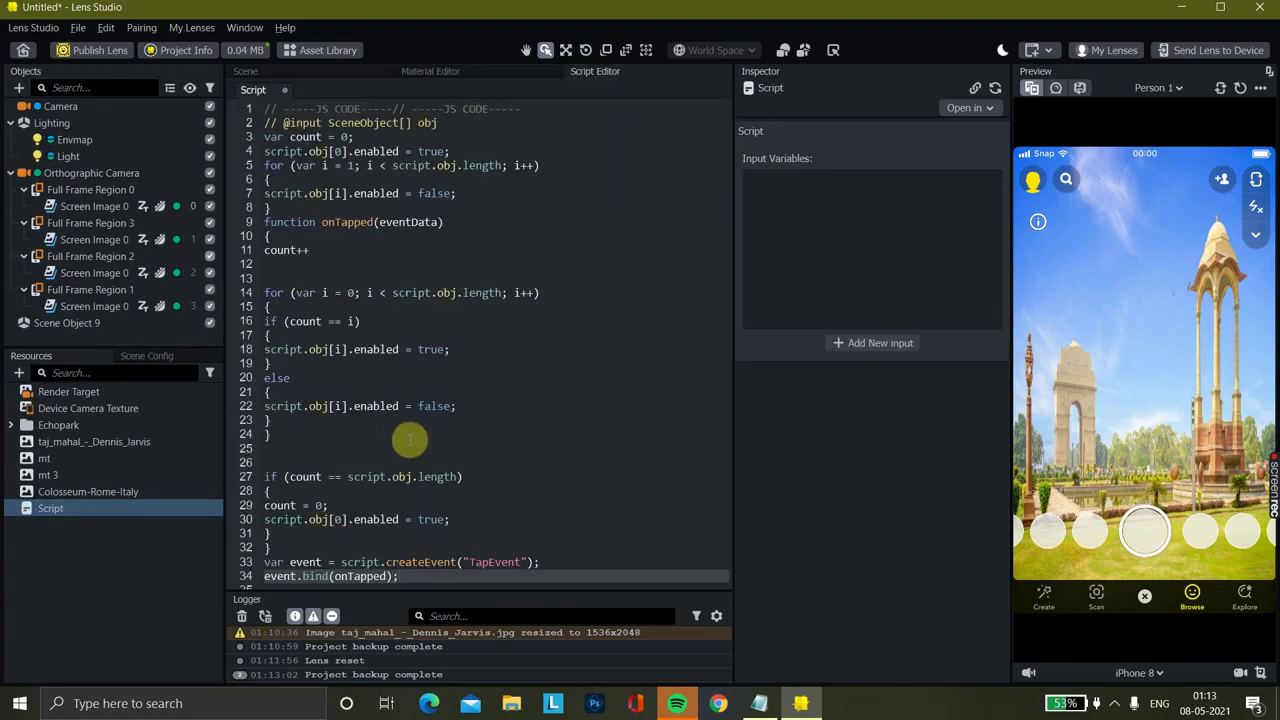
key(ctrl+s)
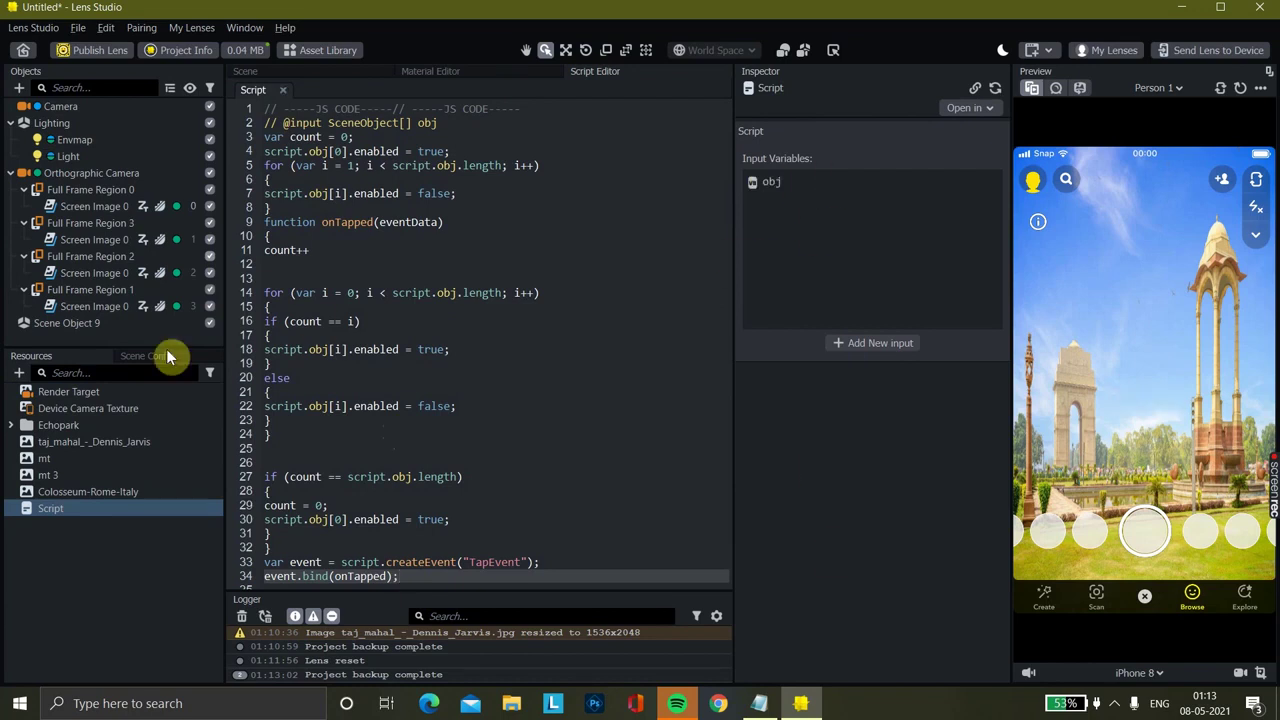
click(285, 91)
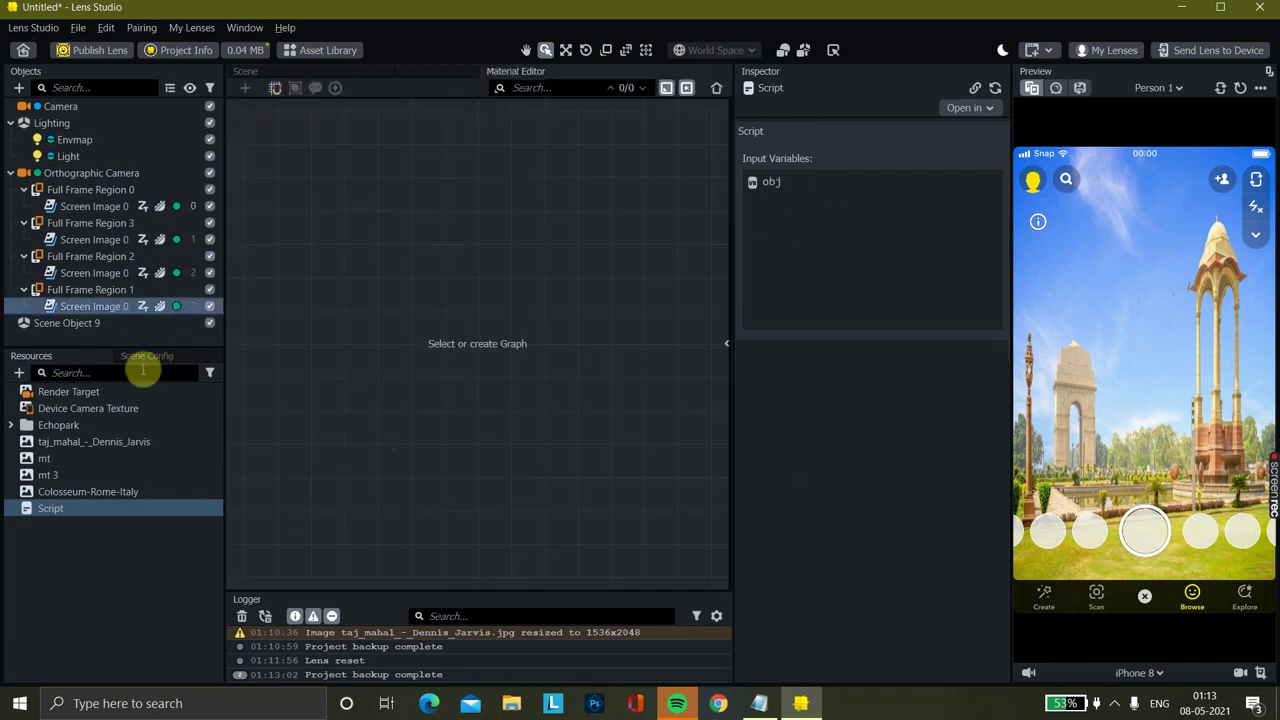
Add a Script component to Scene Object 9 and assign the new script to it
click(120, 324)
click(330, 71)
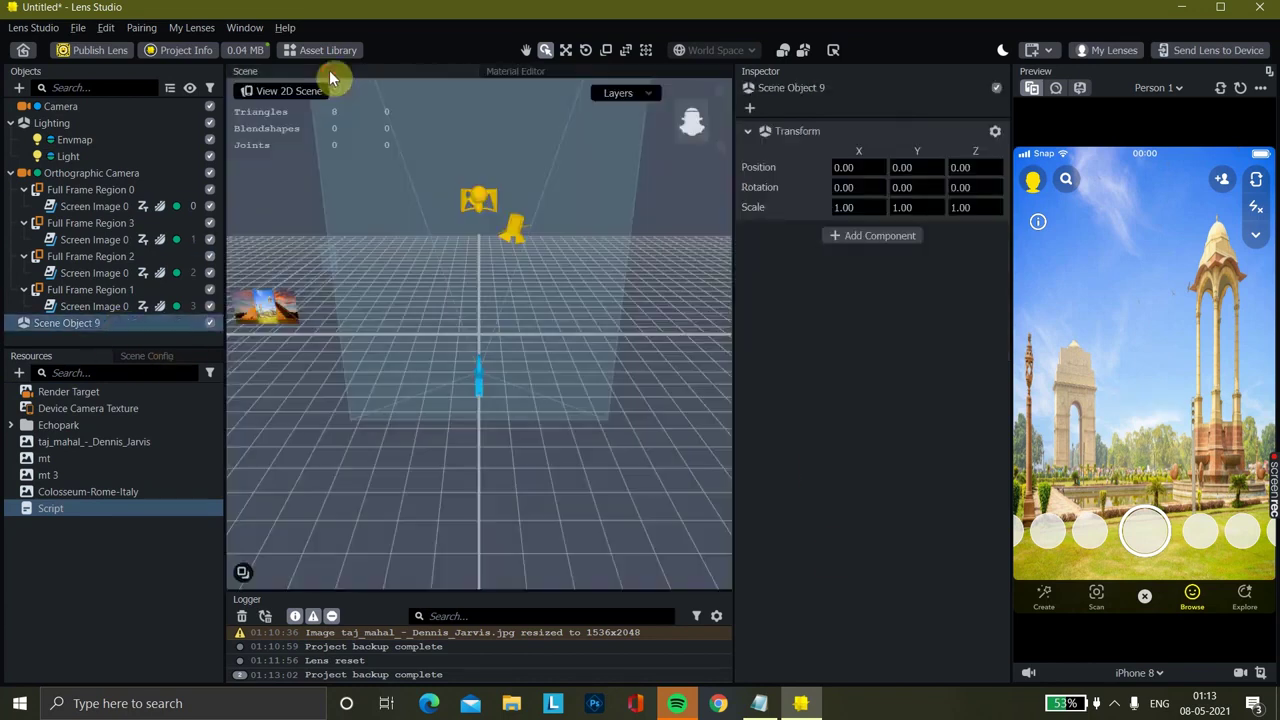
click(845, 236)
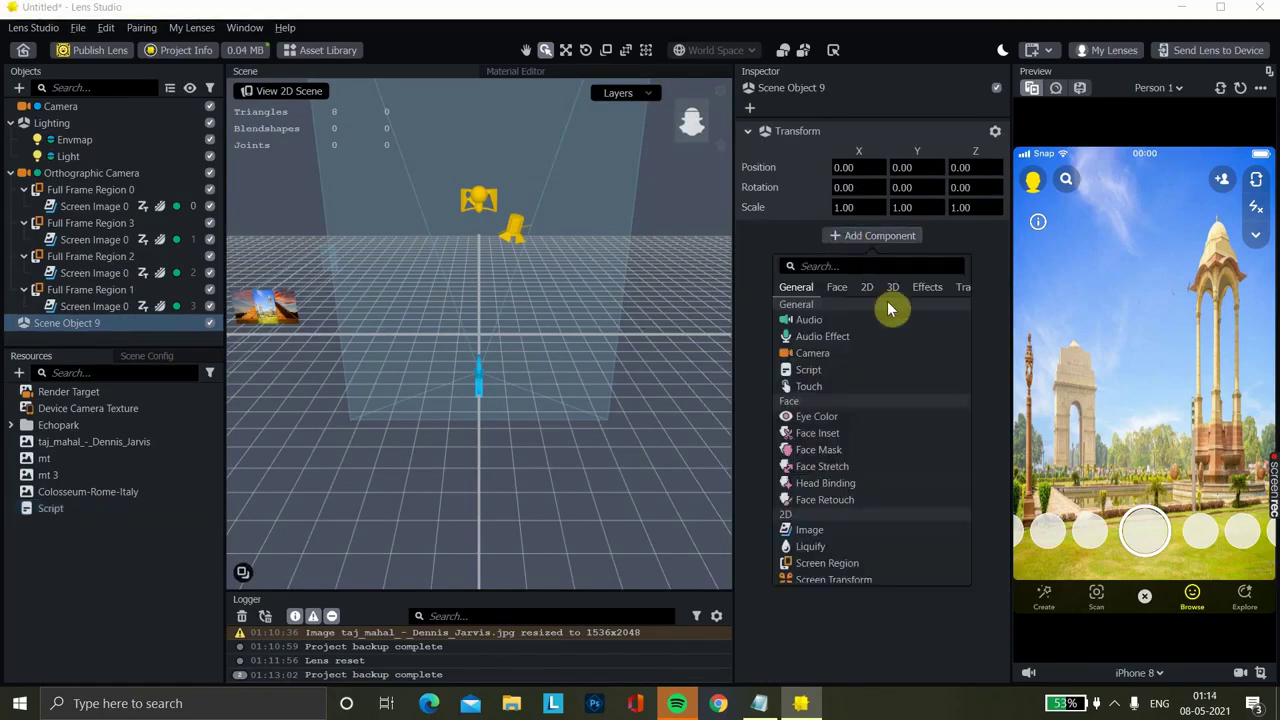
click(833, 365)
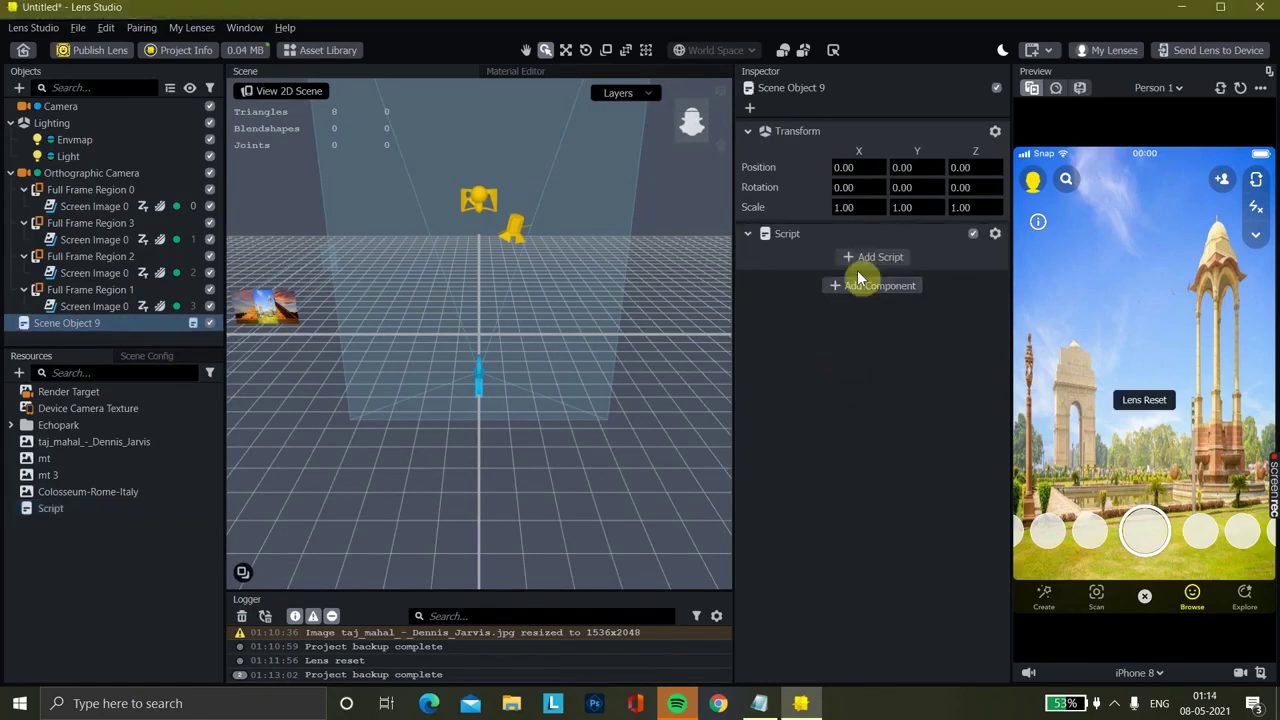
click(850, 258)
click(584, 198)
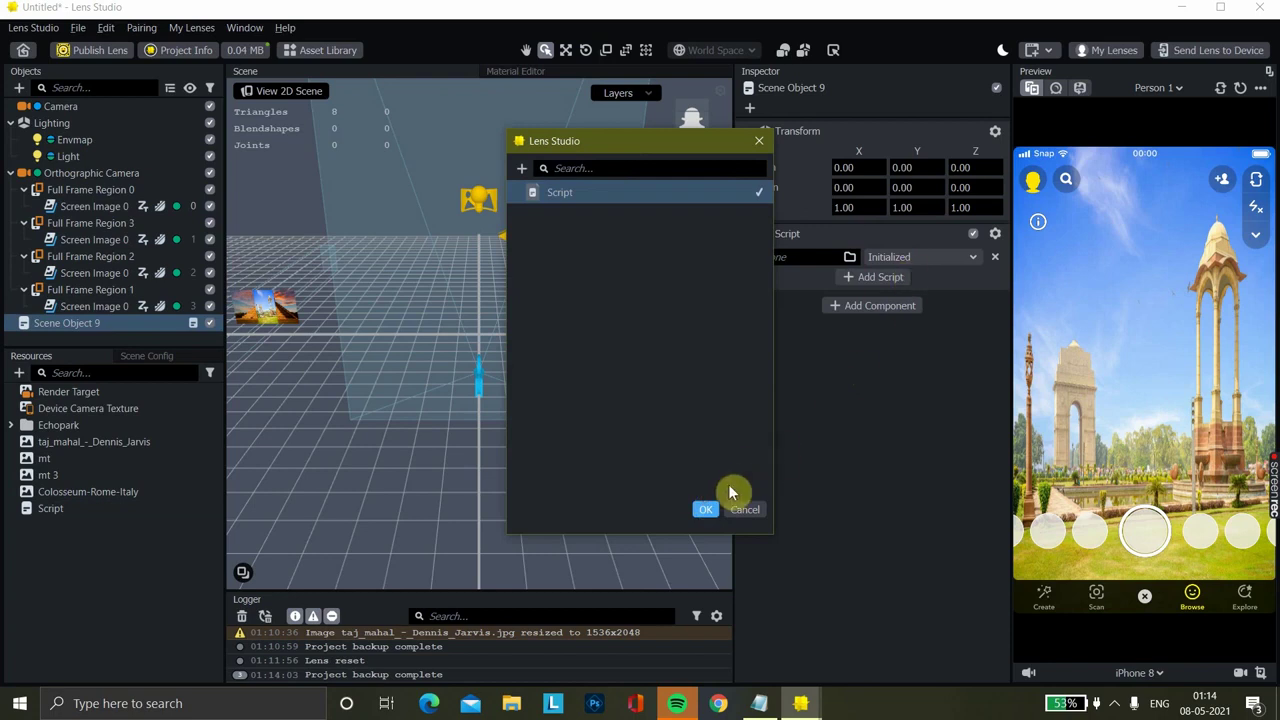
click(706, 509)
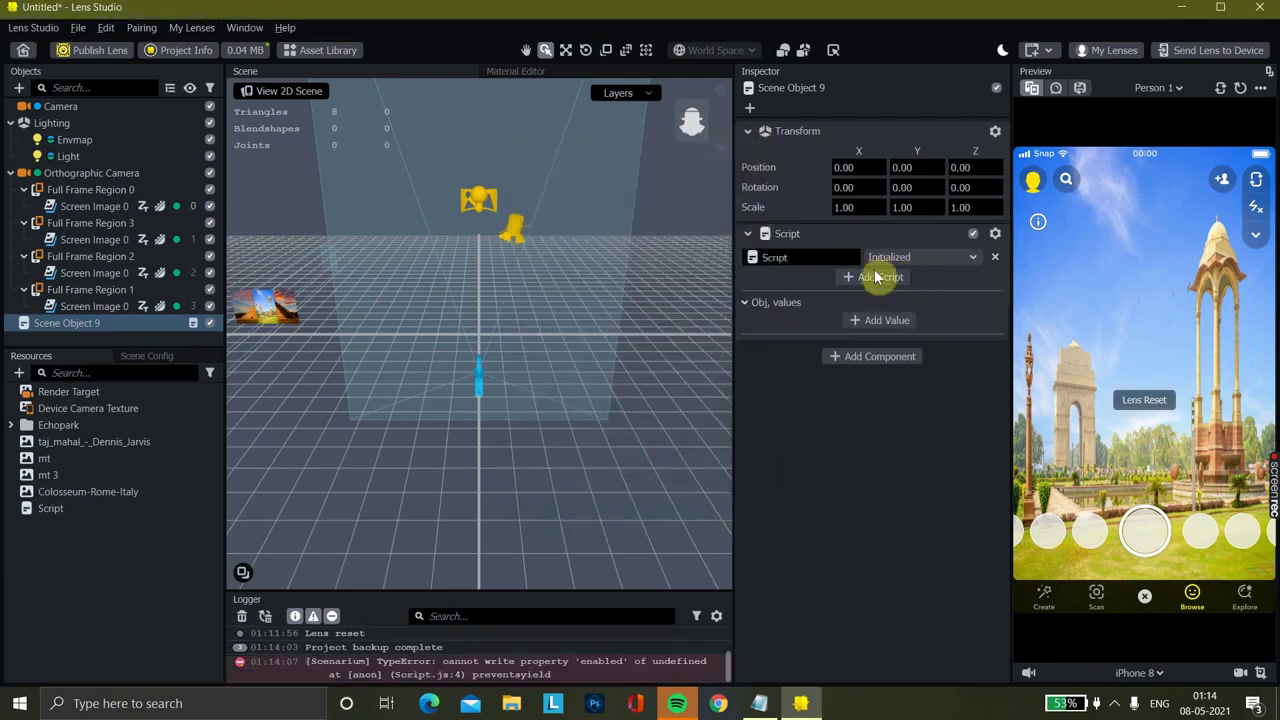
Add four empty entries to the script's obj values on Scene Object 9
click(892, 322)
click(887, 345)
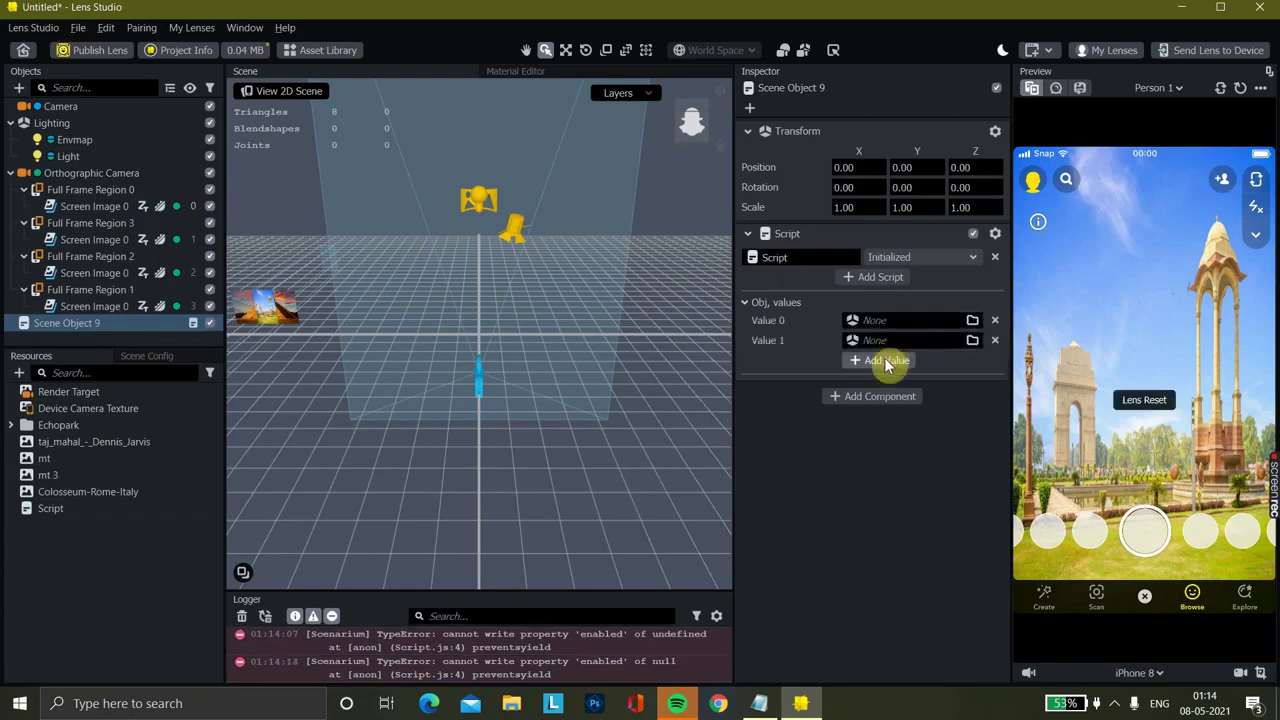
click(884, 359)
click(880, 382)
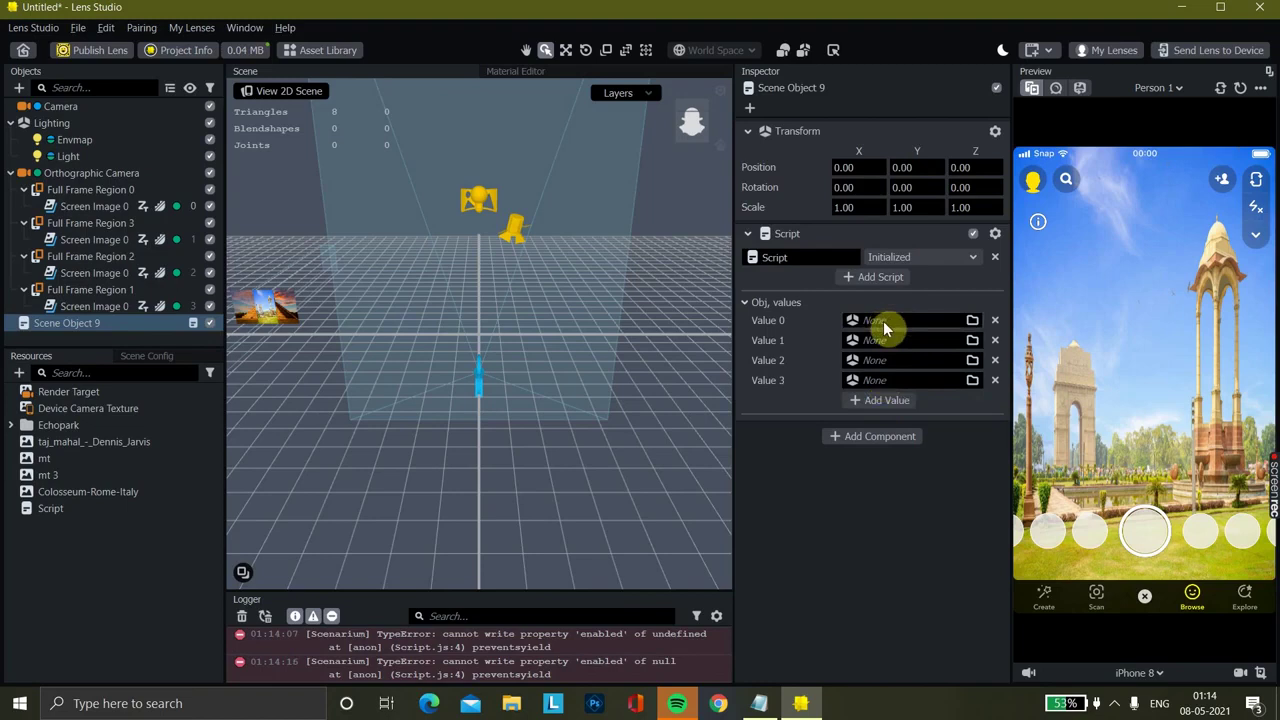
Assign the screen images of Full Frame Regions 0 and 1 to the script's obj Value 0 and Value 1
click(884, 328)
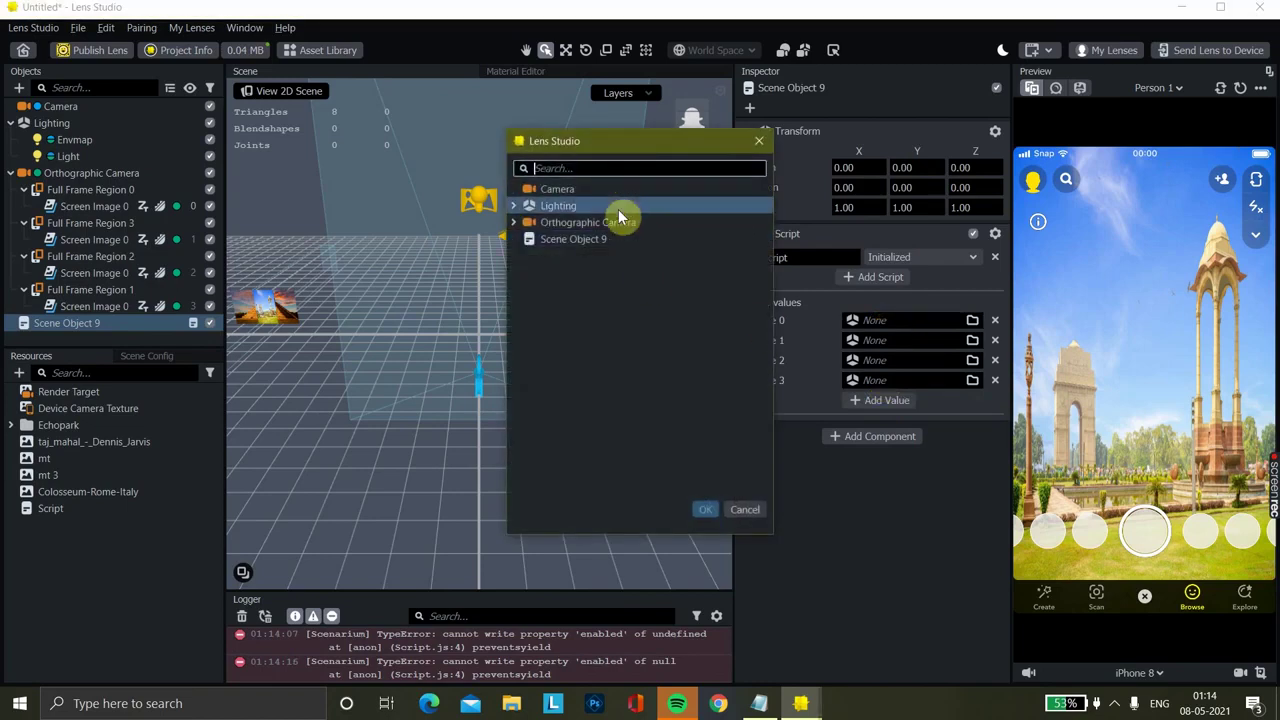
click(582, 167)
text(s)
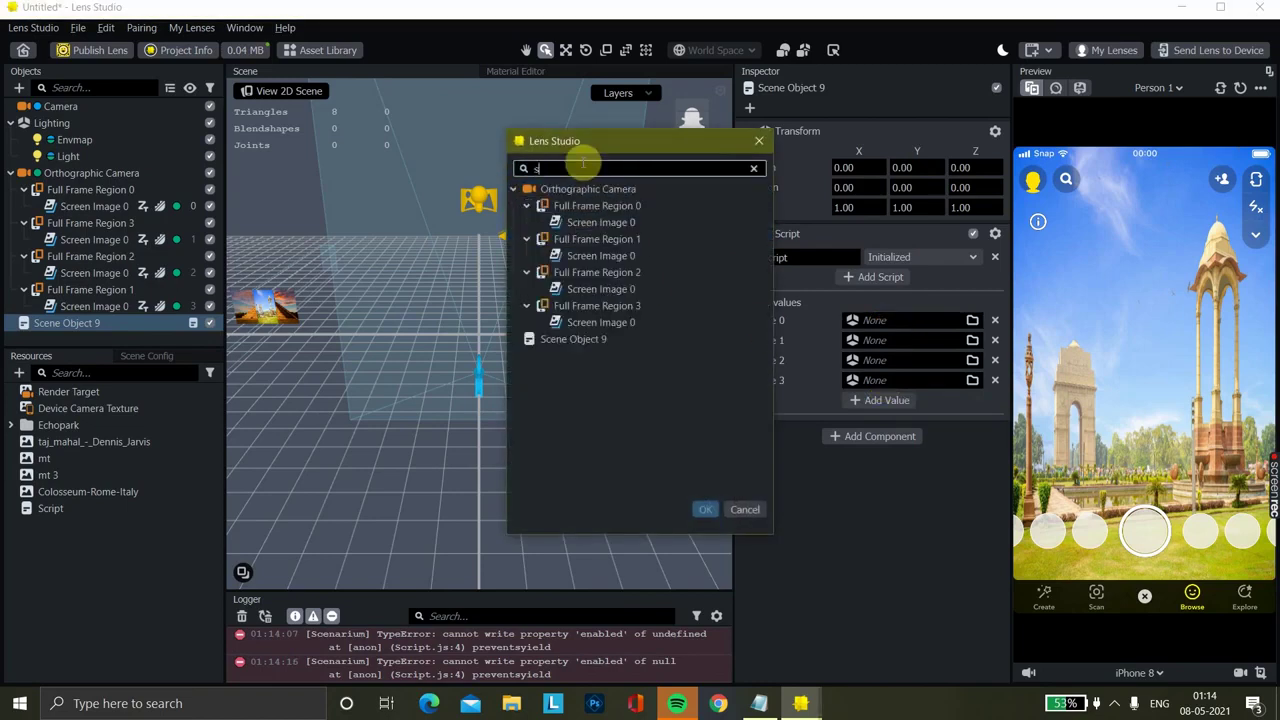
click(601, 224)
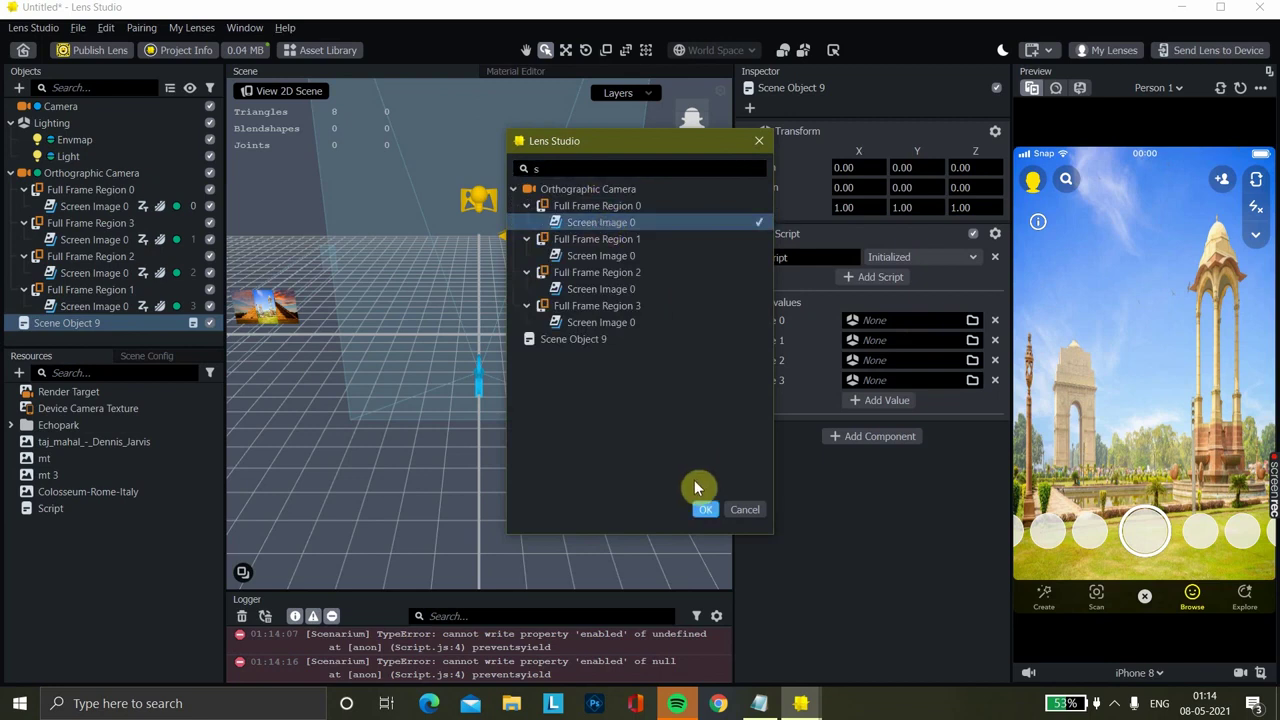
click(704, 510)
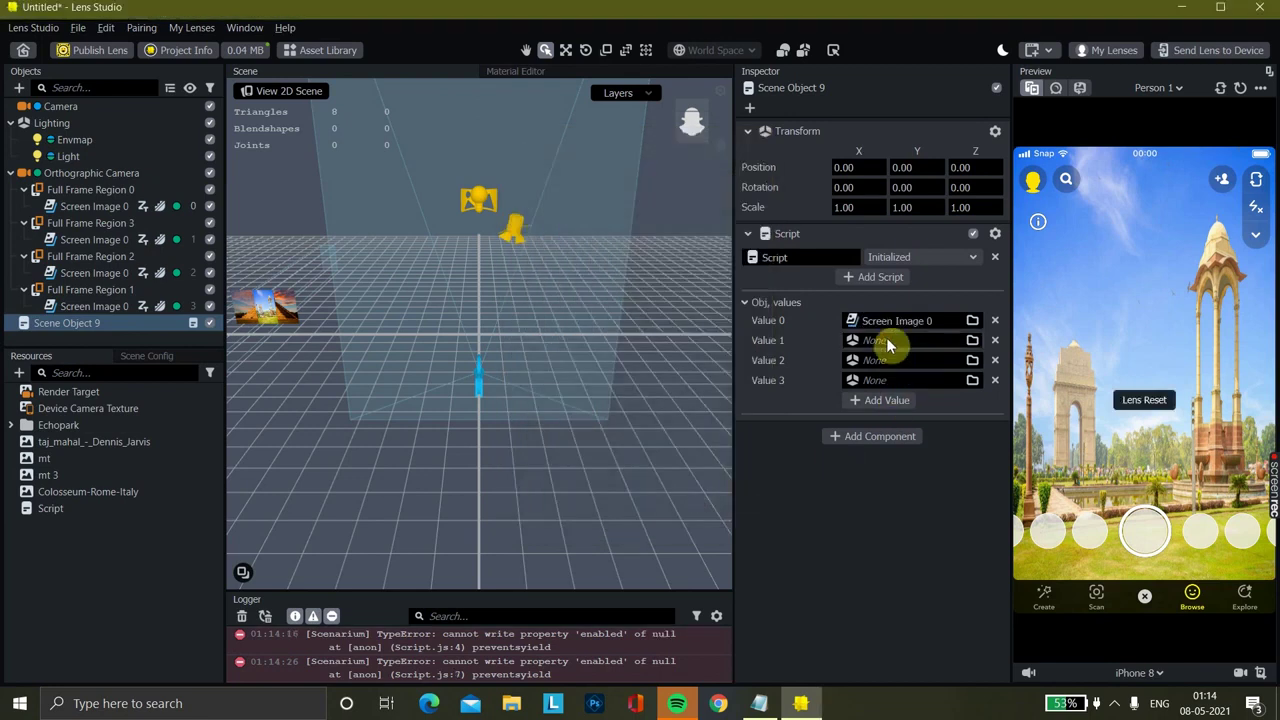
click(889, 341)
text(s)
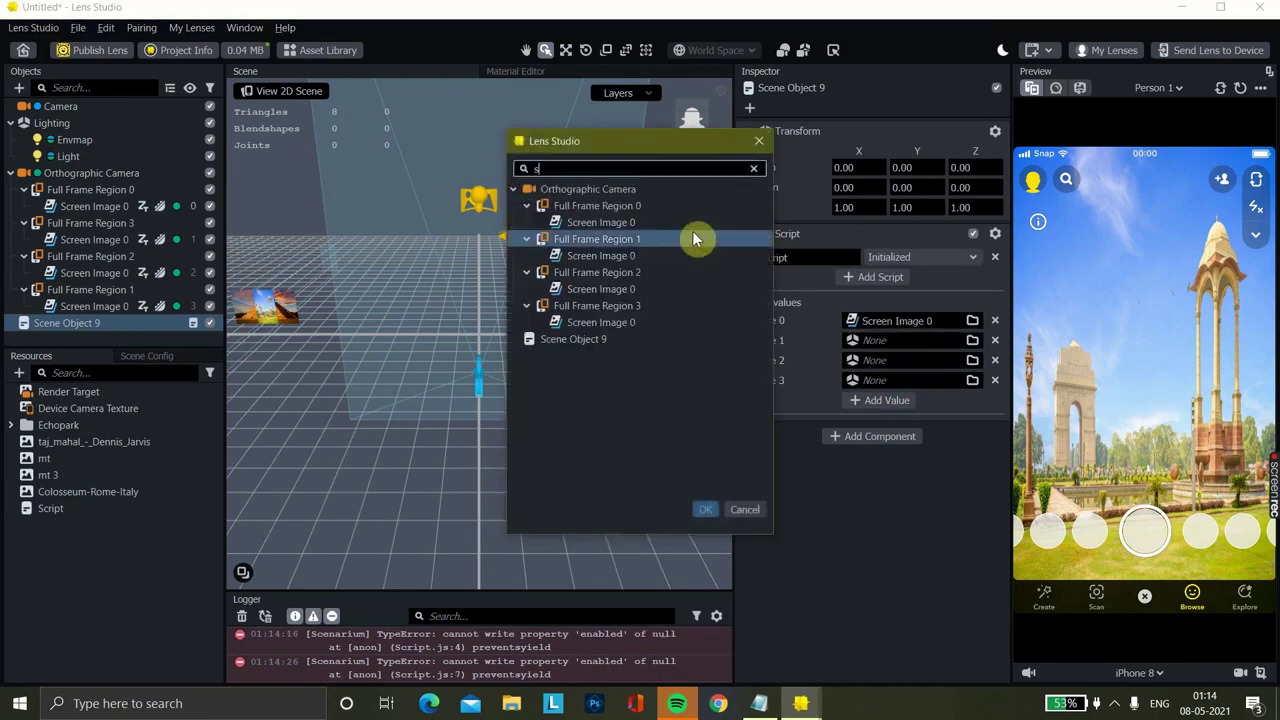
click(626, 257)
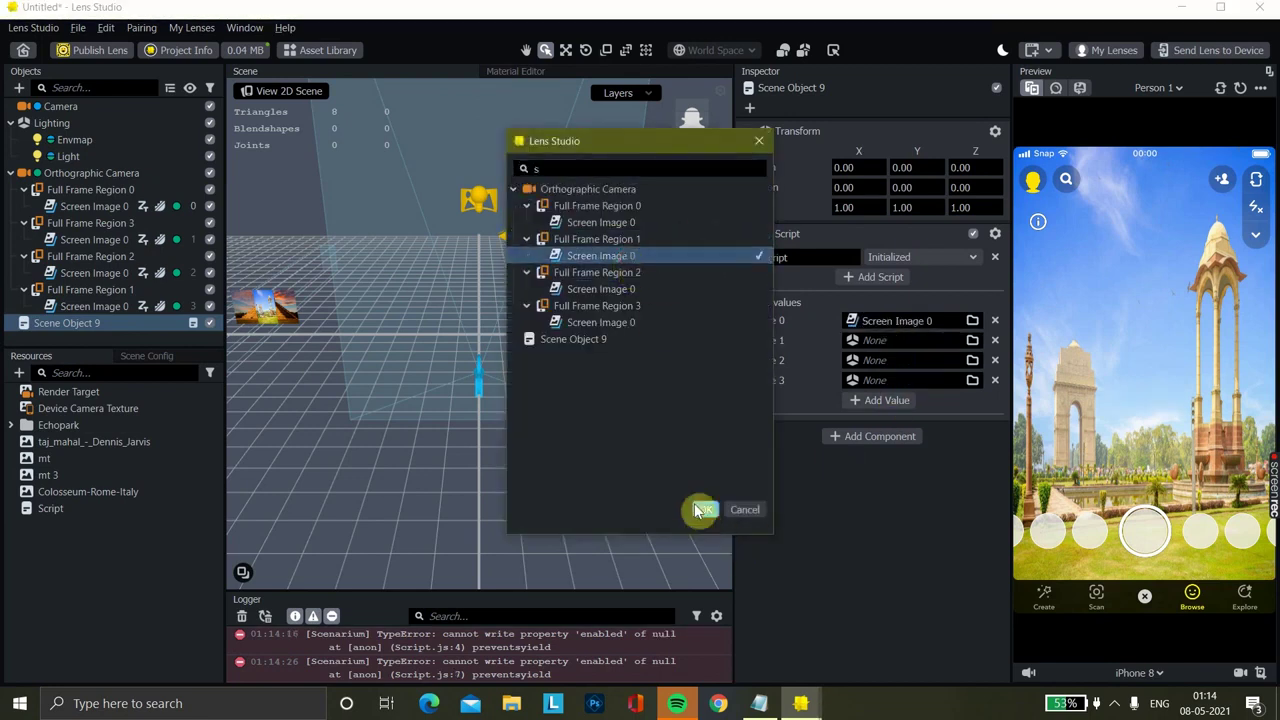
click(705, 510)
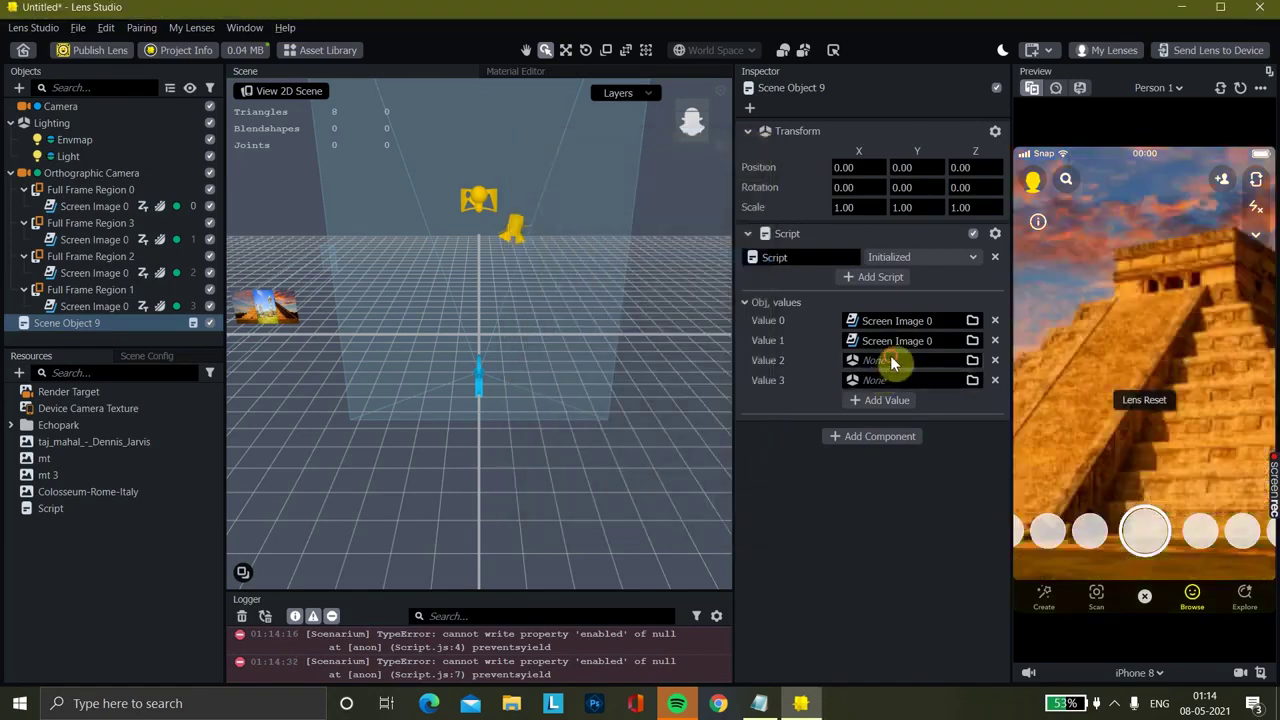
Assign the screen images of Full Frame Regions 2 and 3 to the script's obj Value 2 and Value 3
click(893, 363)
text(s)
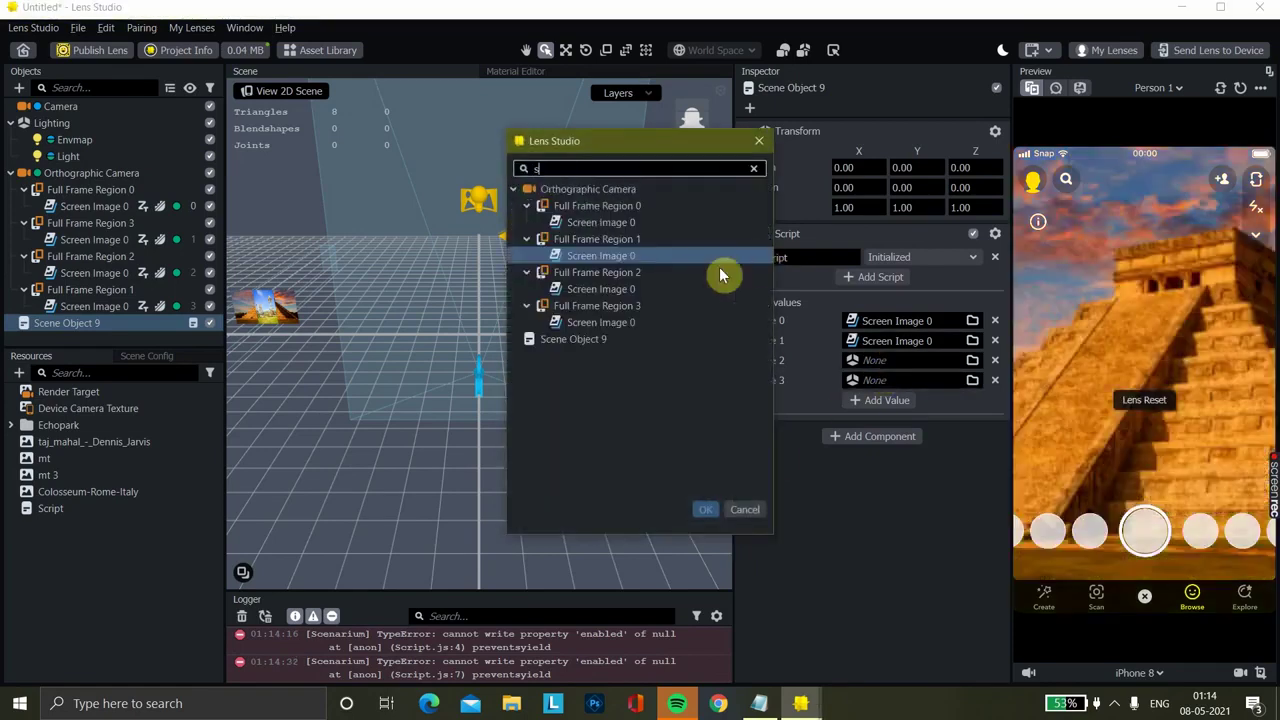
click(663, 292)
click(708, 509)
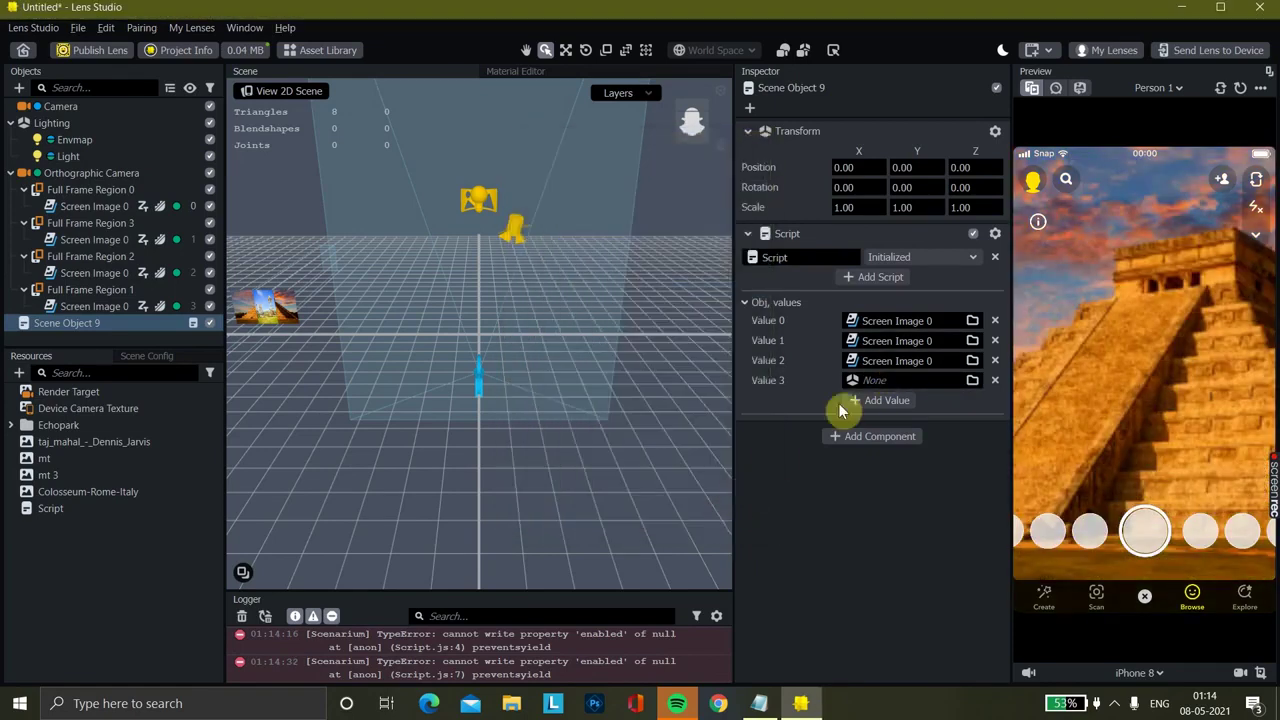
click(885, 381)
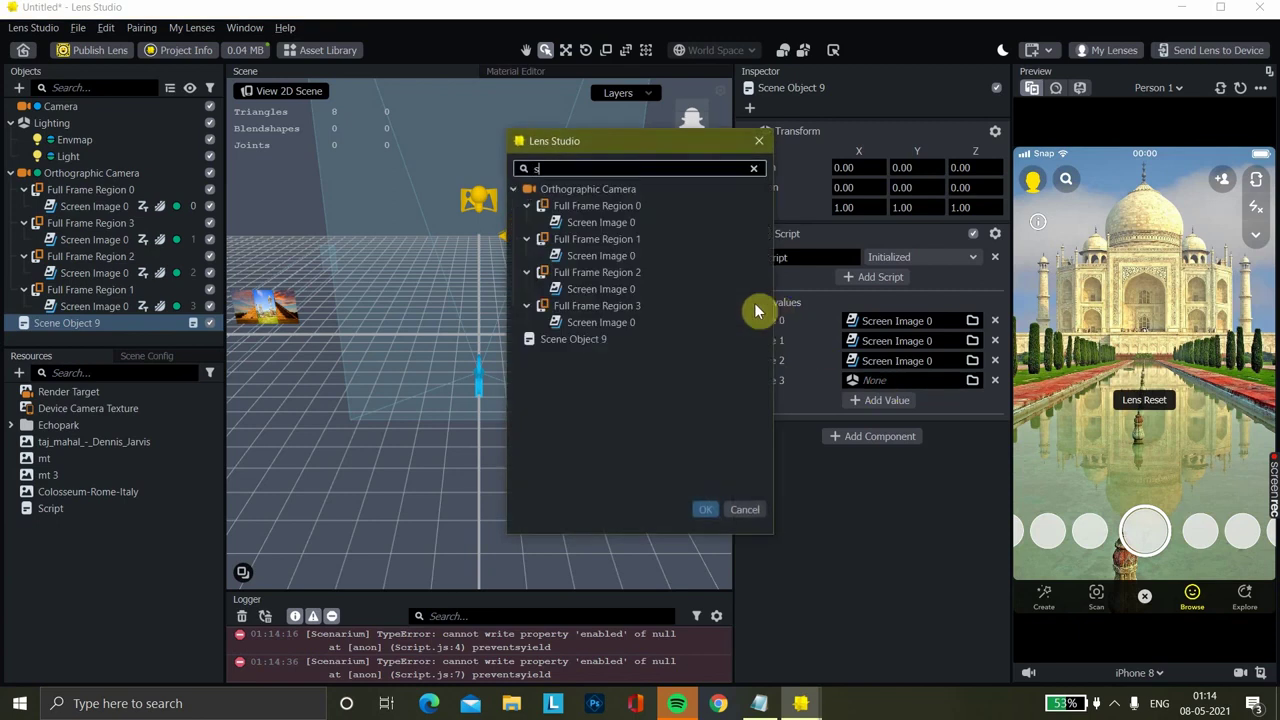
click(651, 322)
click(708, 510)
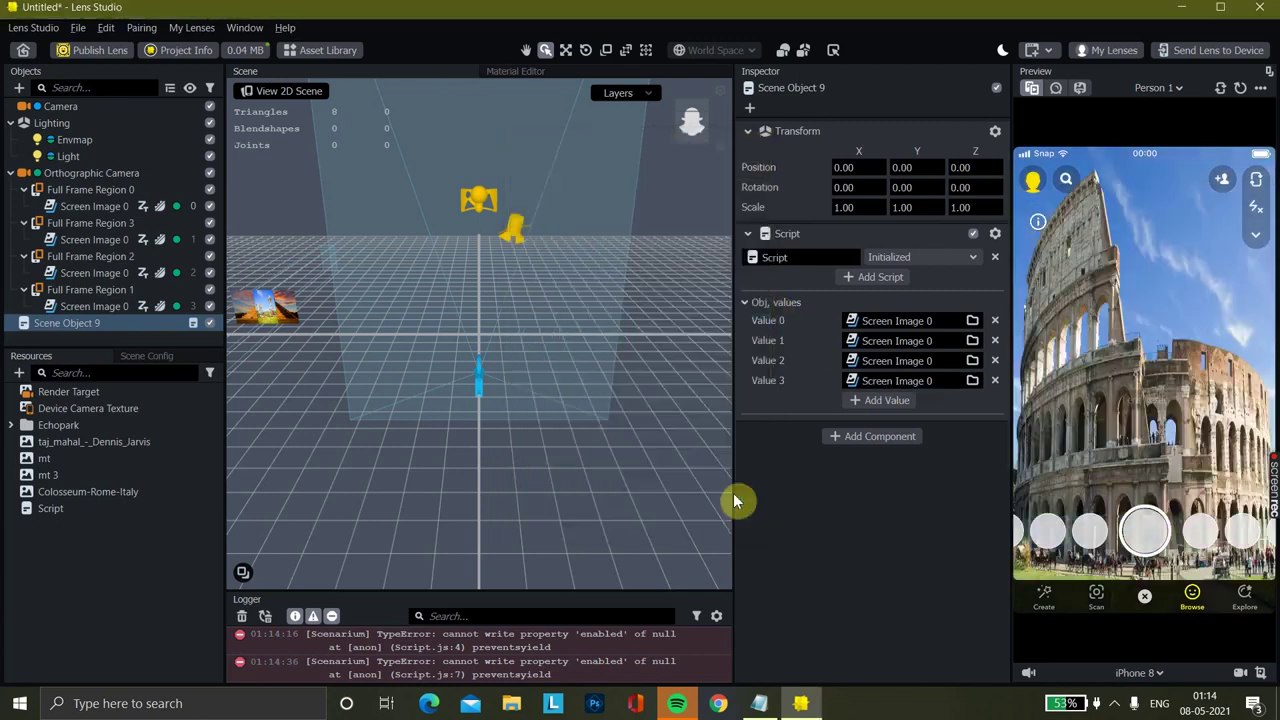
Test the tap switching by tapping the lens preview four times to cycle through the landmark images
click(1150, 366)
click(1150, 366)
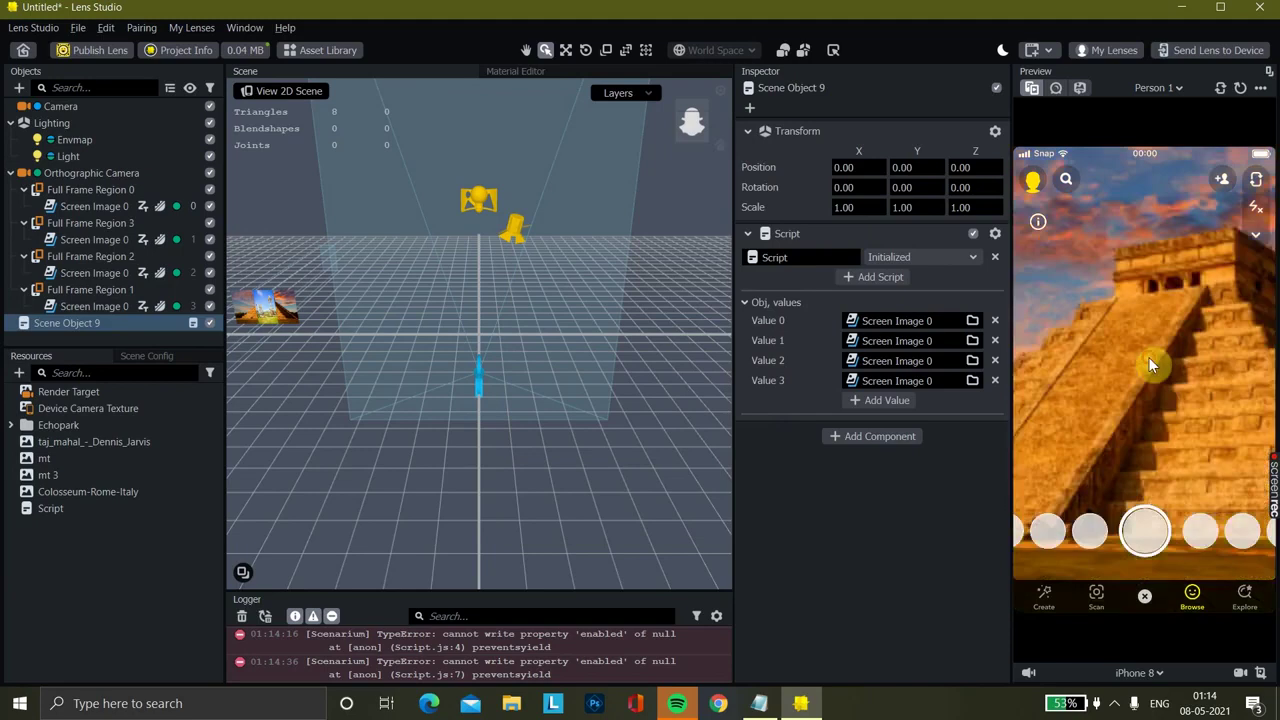
click(1150, 366)
click(1150, 366)
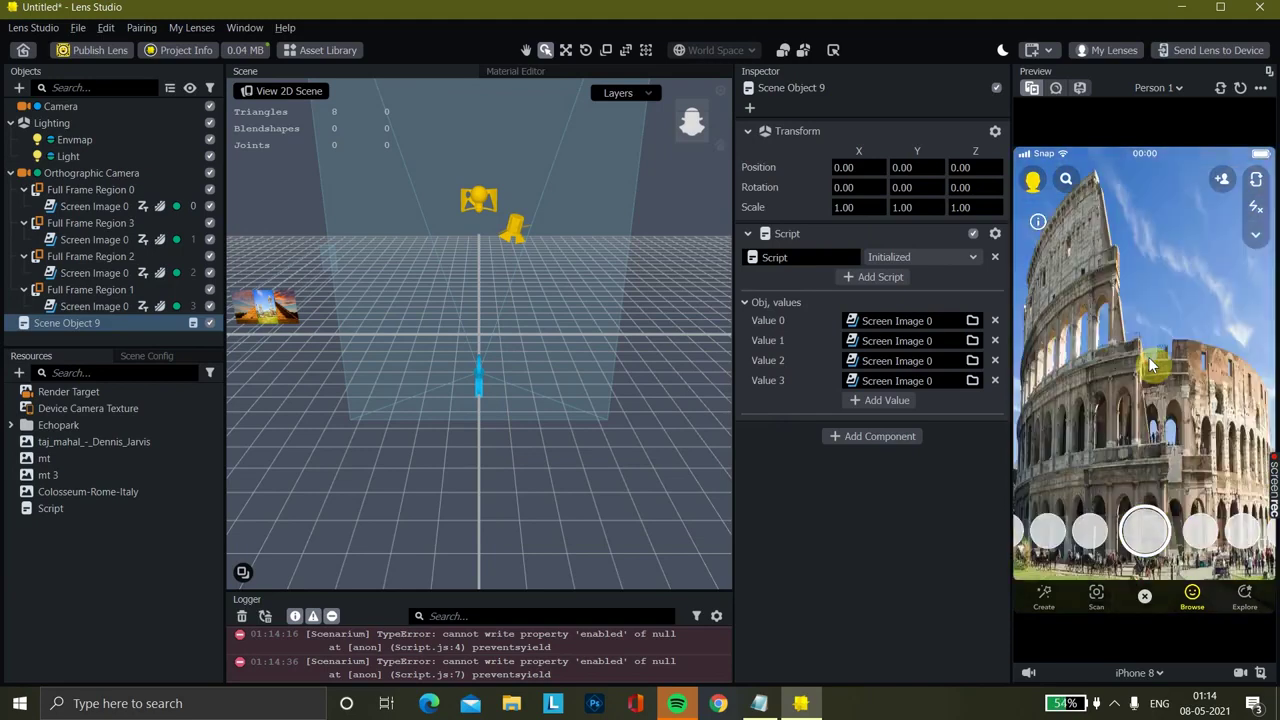